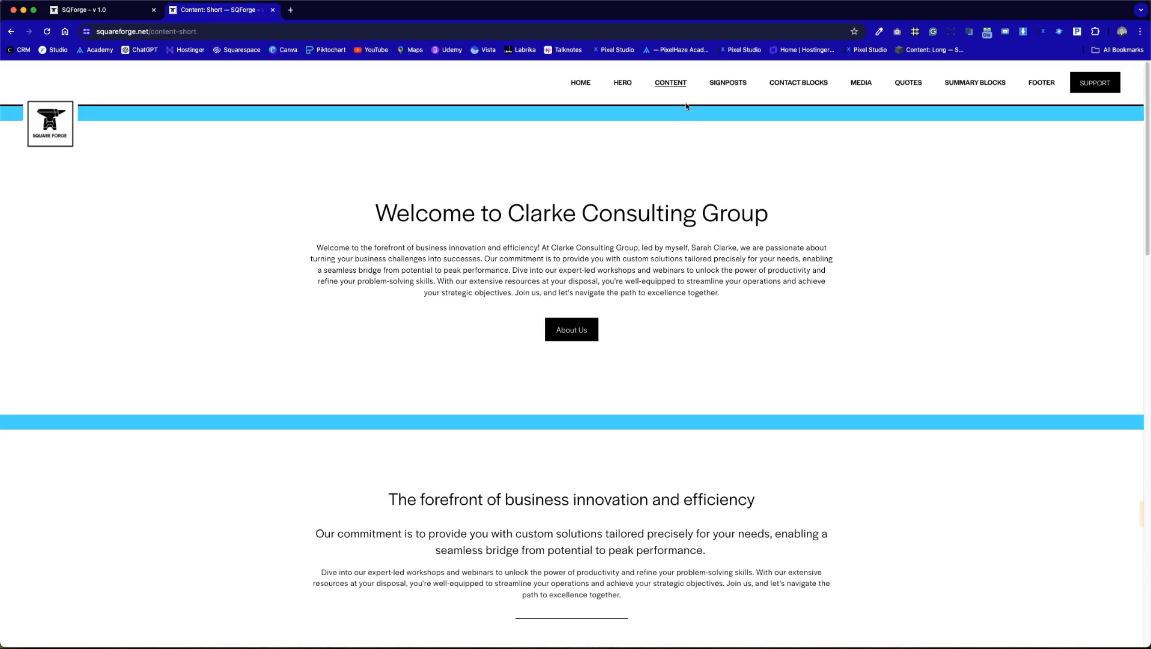
# - Open the site's long content page and copy the colour of the lower grey image block with the page colour picker
pyautogui.moveTo(671, 85)
pyautogui.click(671, 123)
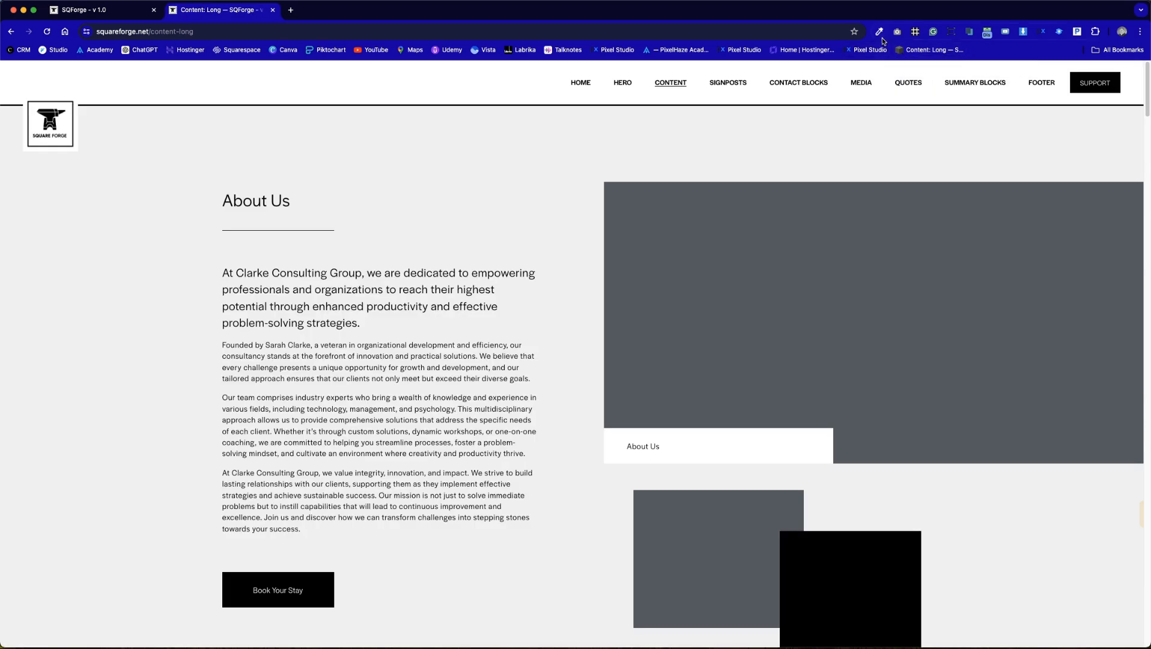
pyautogui.click(880, 33)
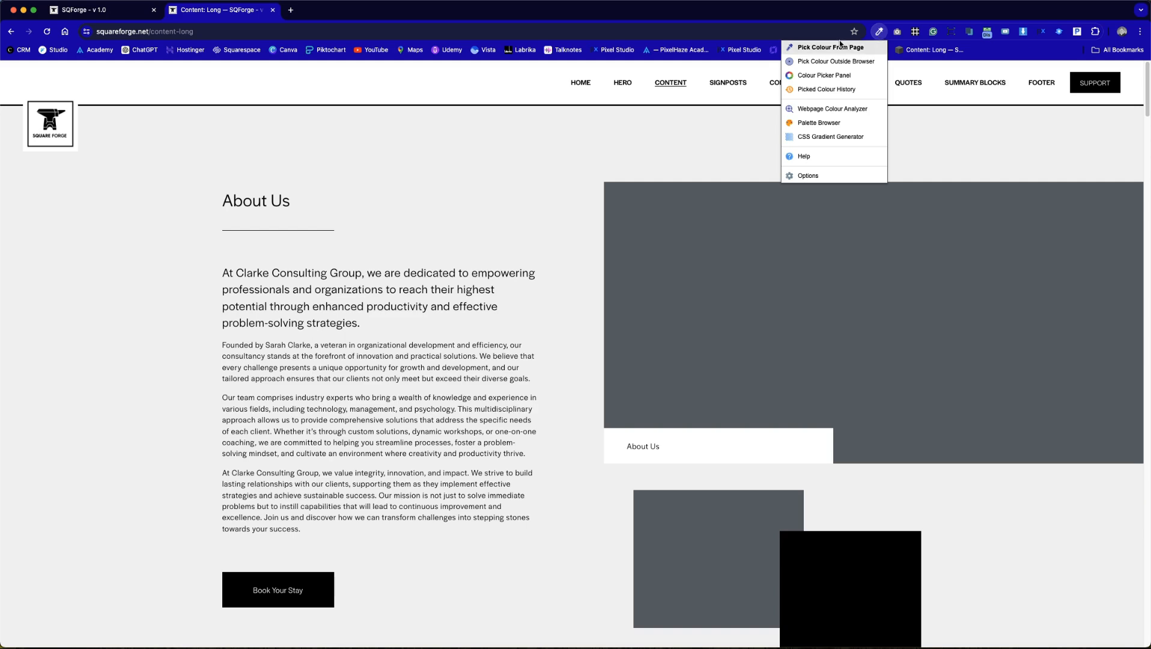
pyautogui.click(866, 48)
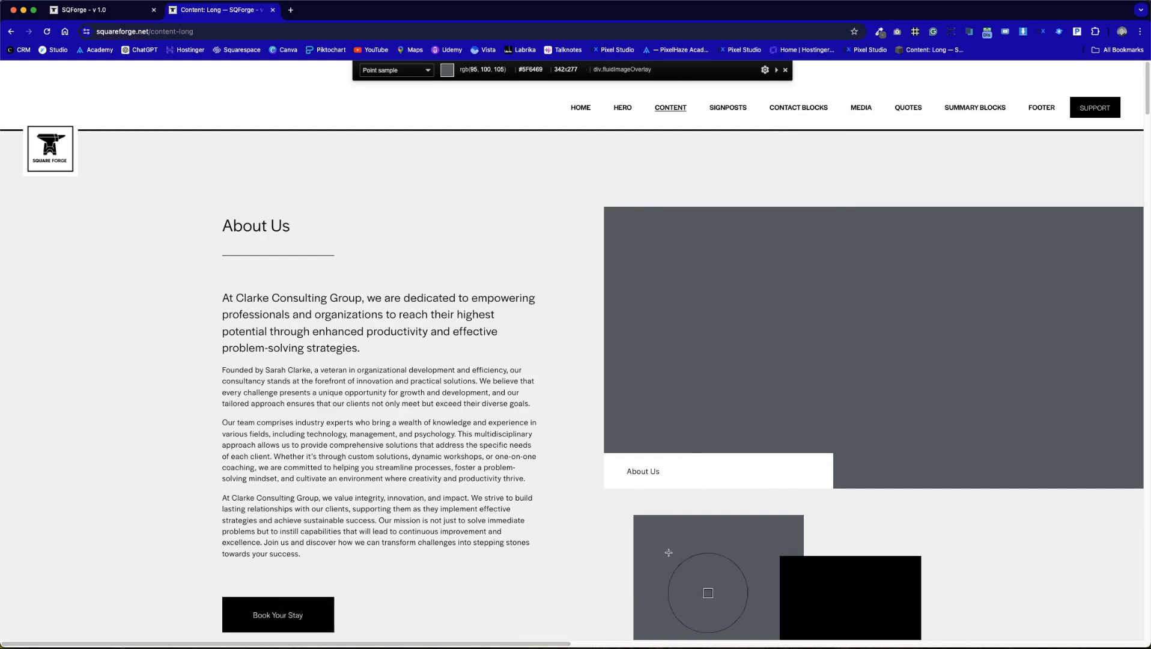
pyautogui.click(661, 585)
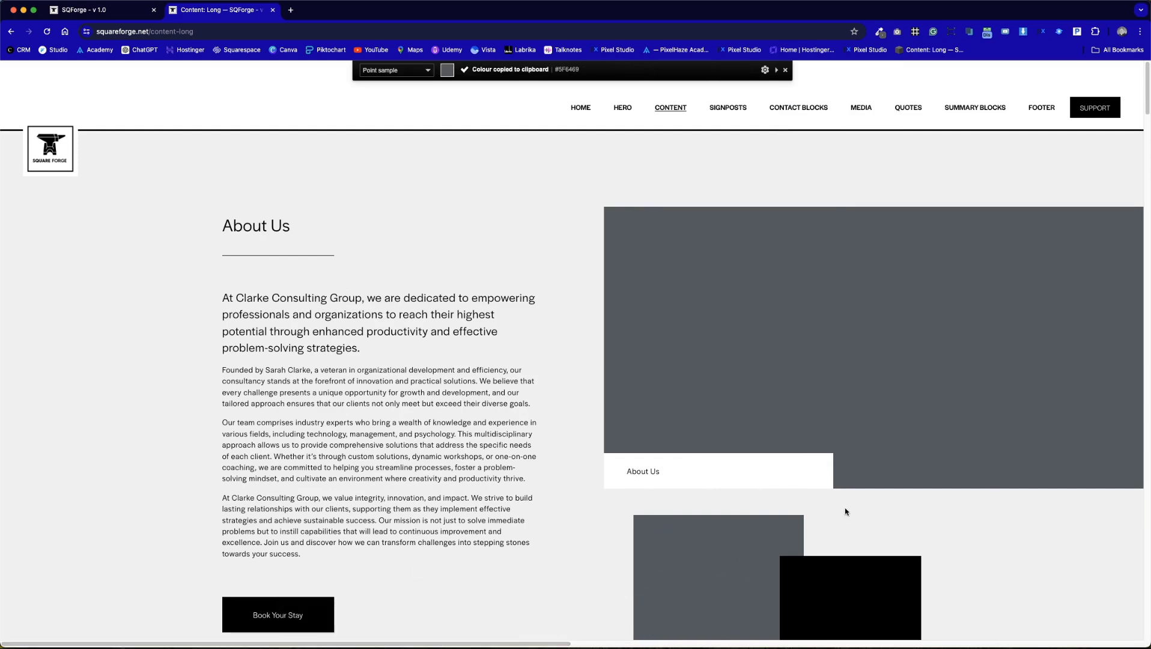
# - Open colourlovers.com in a new tab, copy the first purple of the Aurora palette with the colour picker, and close the picker
pyautogui.click(291, 10)
pyautogui.write('colourlovers.com')
pyautogui.press('Return')
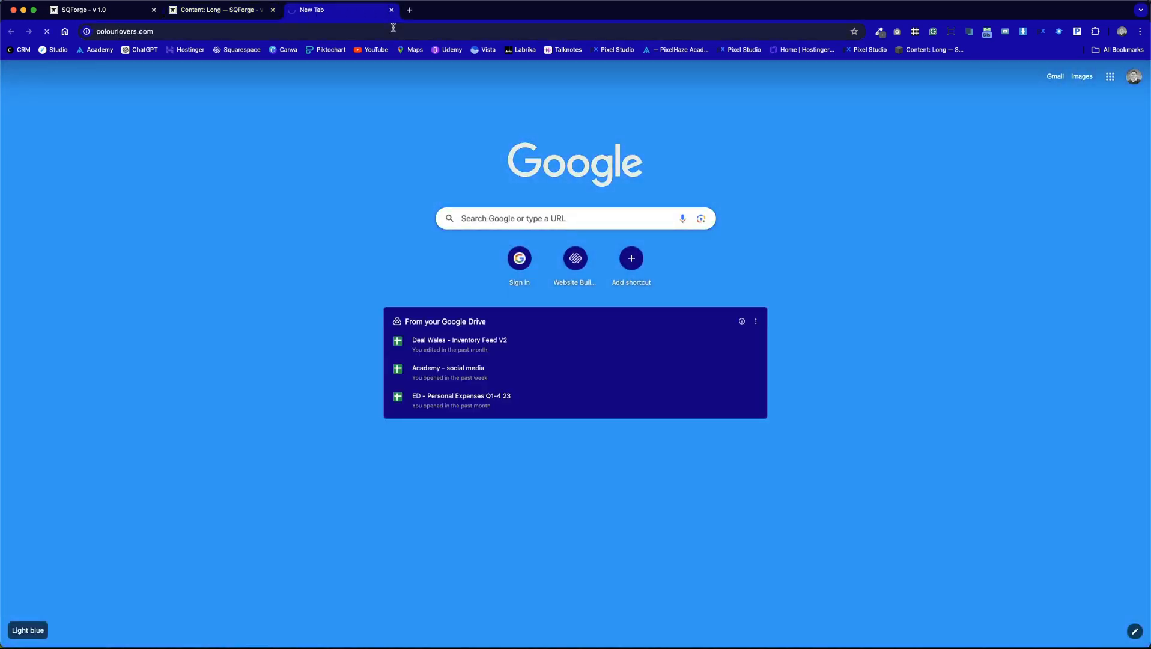
pyautogui.scroll(-10, 484, 380)
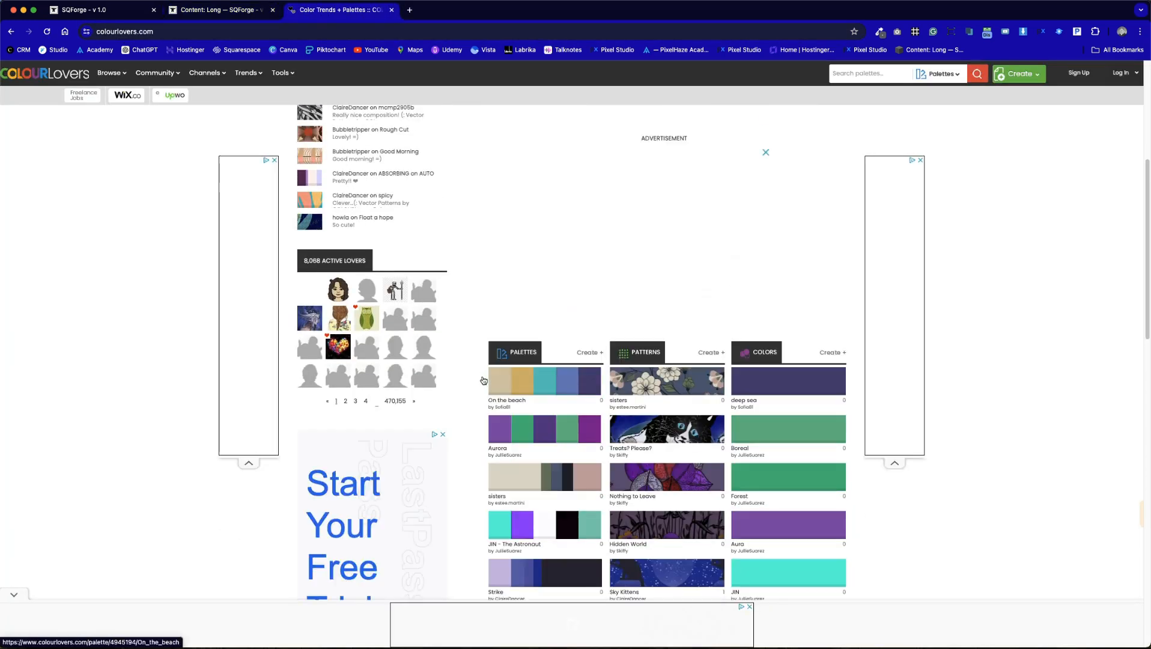
pyautogui.click(880, 32)
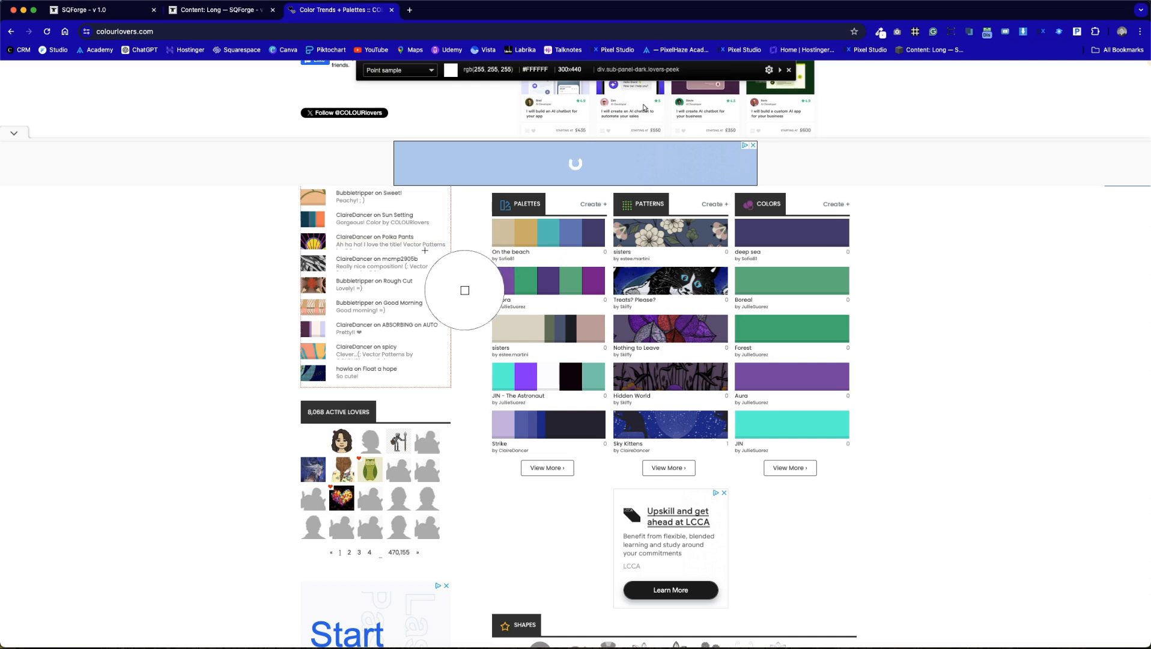
pyautogui.click(501, 284)
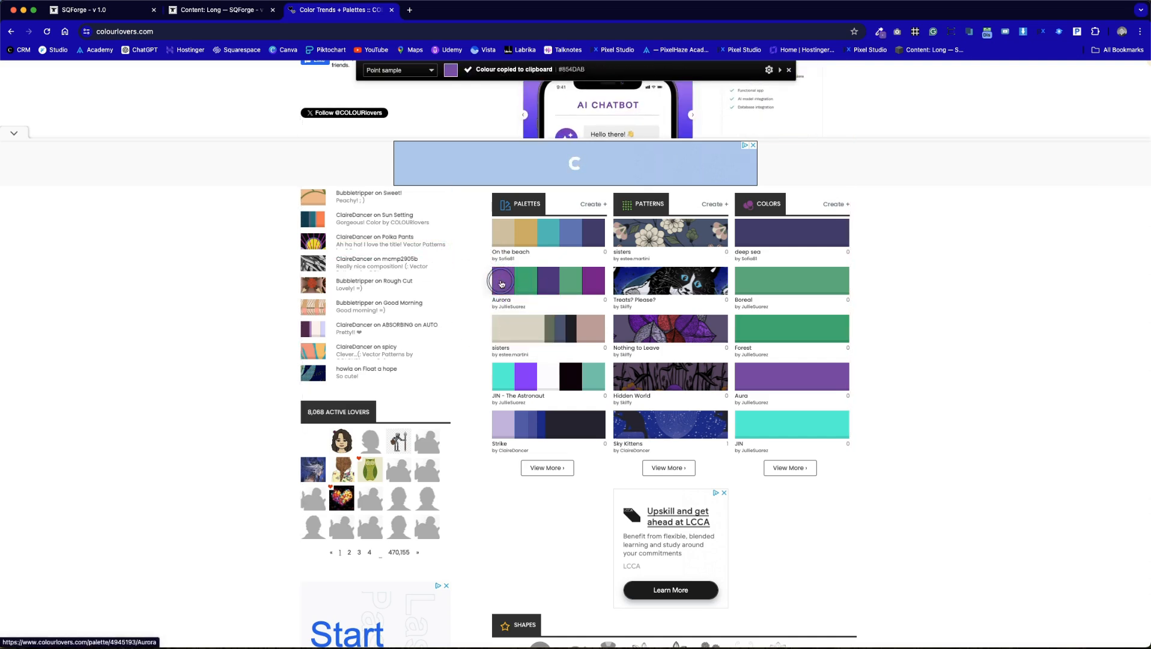
pyautogui.click(788, 70)
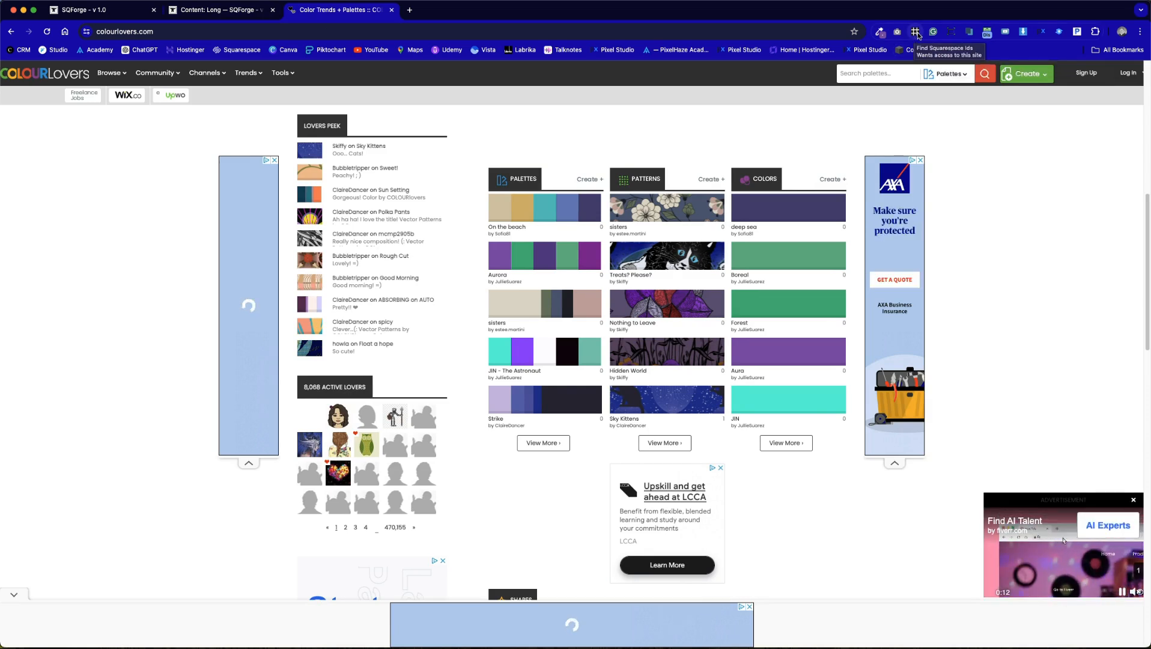
# - Display the Squarespace IDs on the SQForge home page in the site admin and examine the section and block labels
pyautogui.click(103, 10)
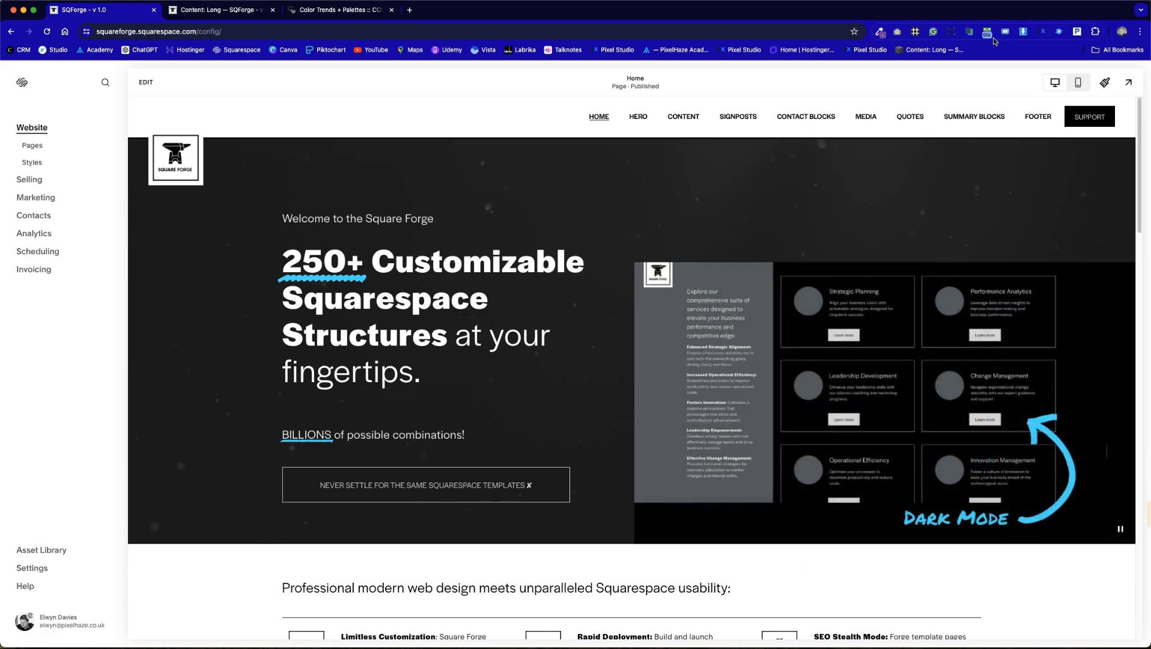
pyautogui.click(915, 33)
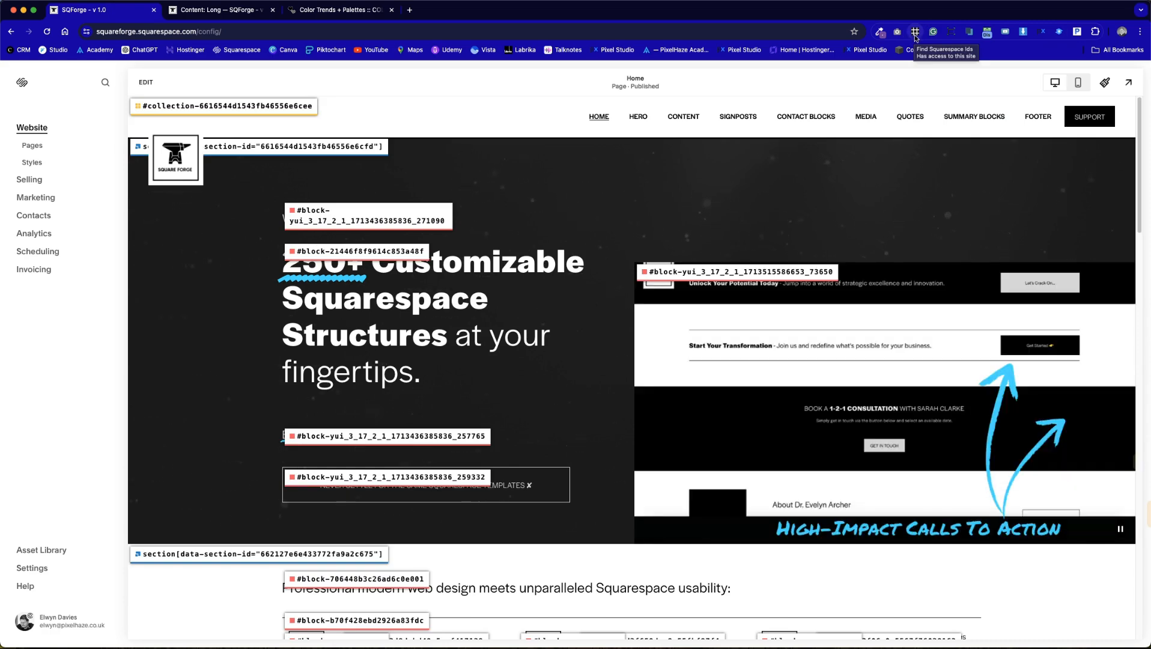
pyautogui.scroll(-8, 396, 425)
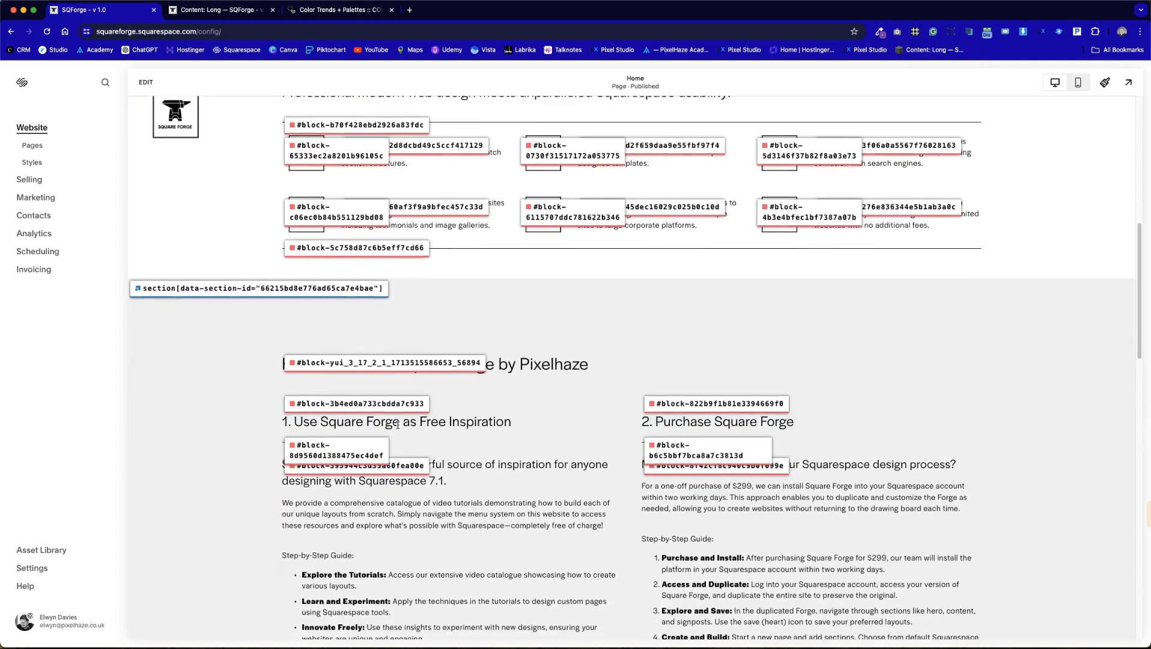
pyautogui.scroll(-4, 396, 425)
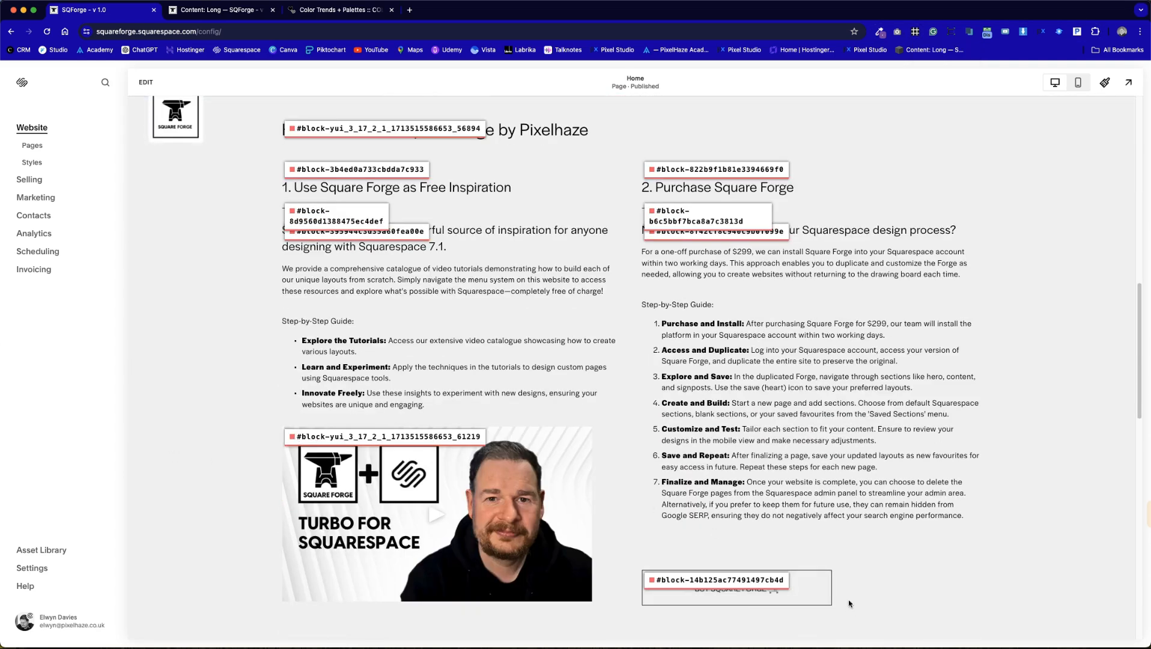
pyautogui.scroll(3, 591, 337)
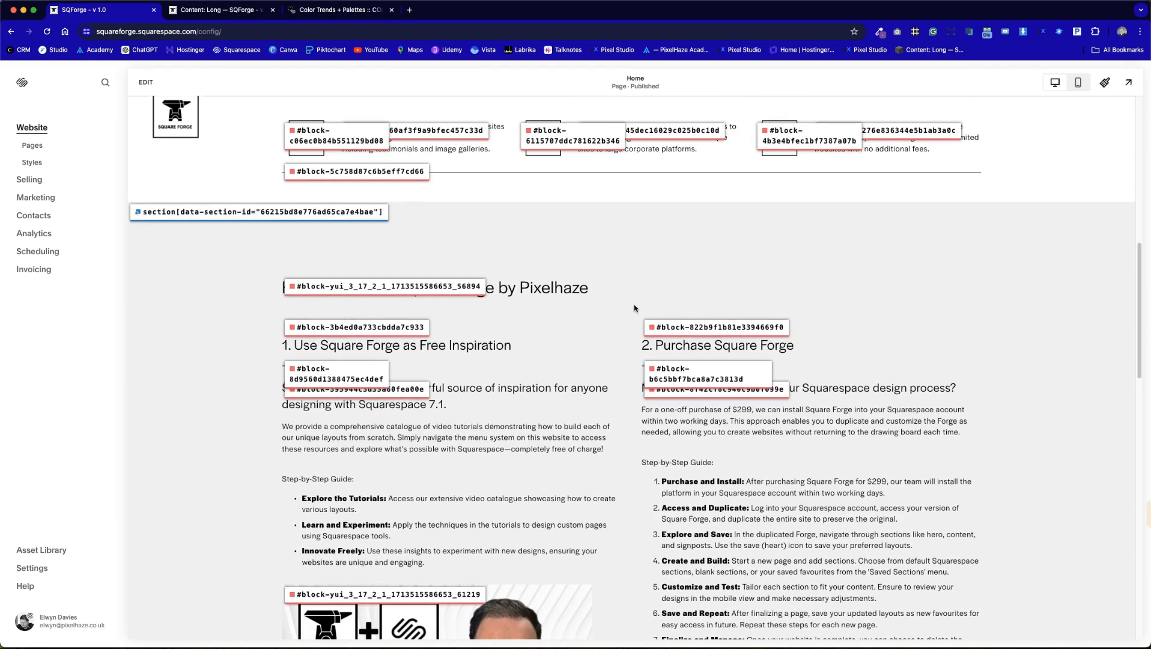
pyautogui.scroll(10, 887, 354)
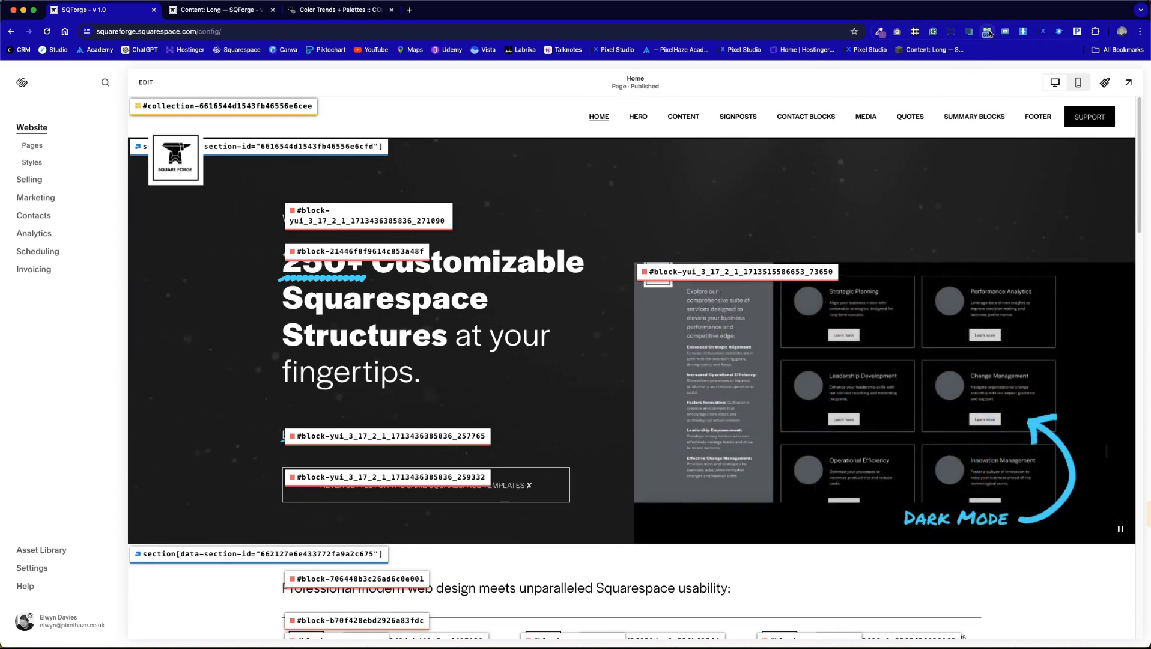
# - View the SquarespaceWebsites Tools PRO options, close them, and hide the Squarespace ID labels on the home page
pyautogui.click(987, 32)
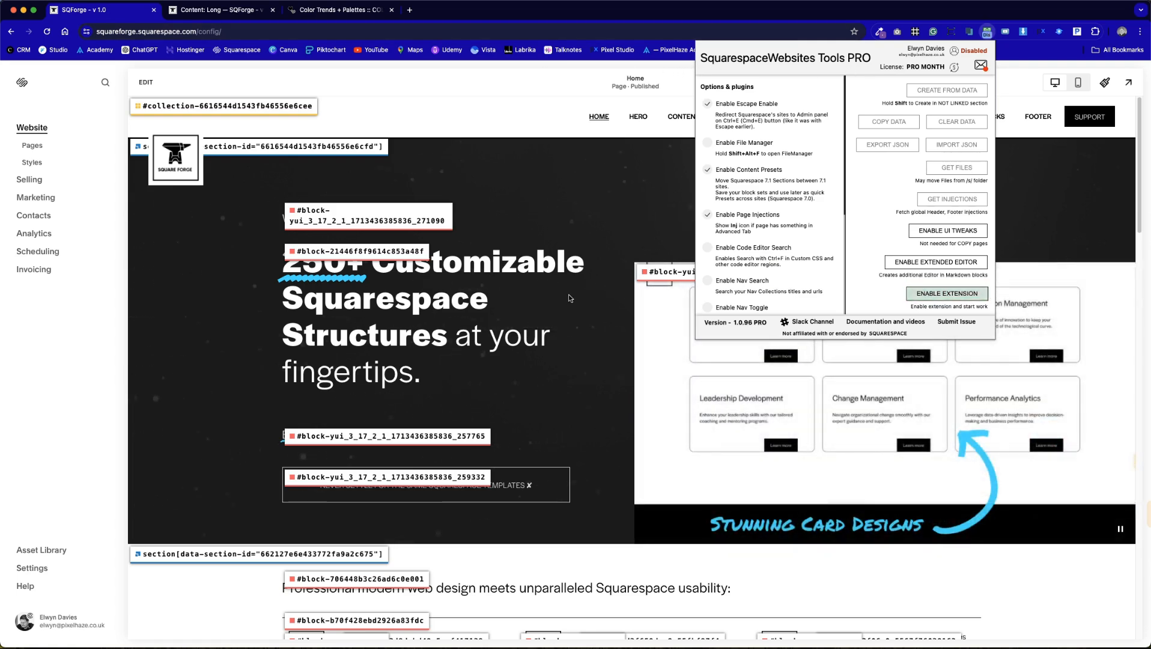
pyautogui.click(574, 294)
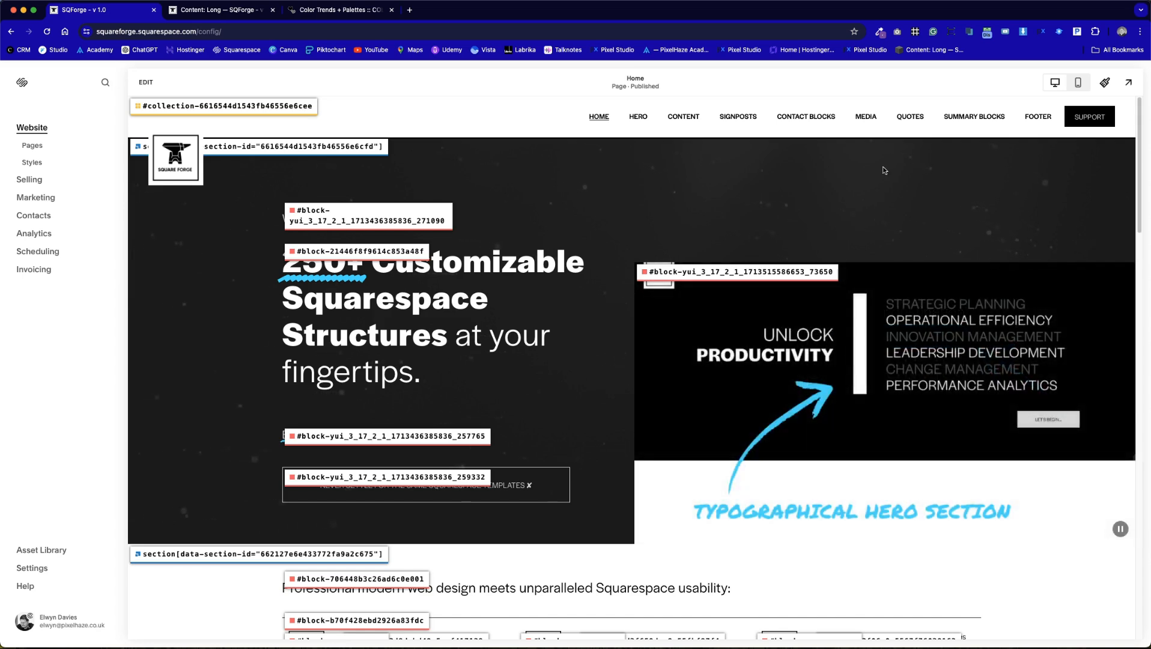
pyautogui.click(915, 33)
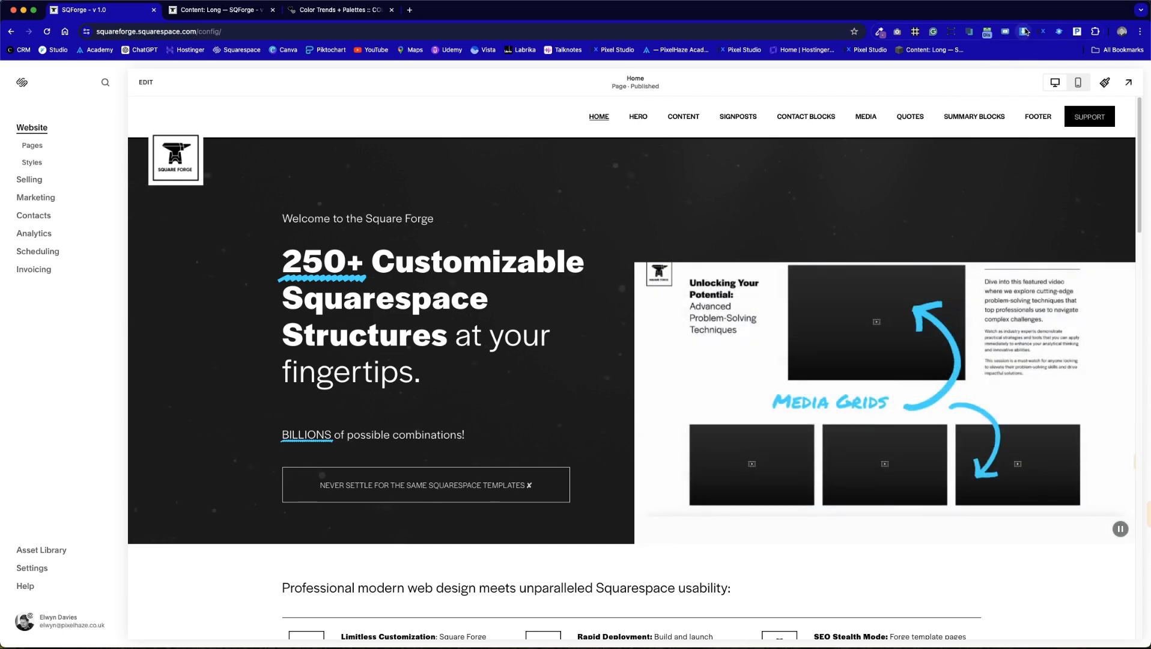
# - List the home page's images in the image downloader extension and mark four of the hero slide images for download
pyautogui.click(1024, 31)
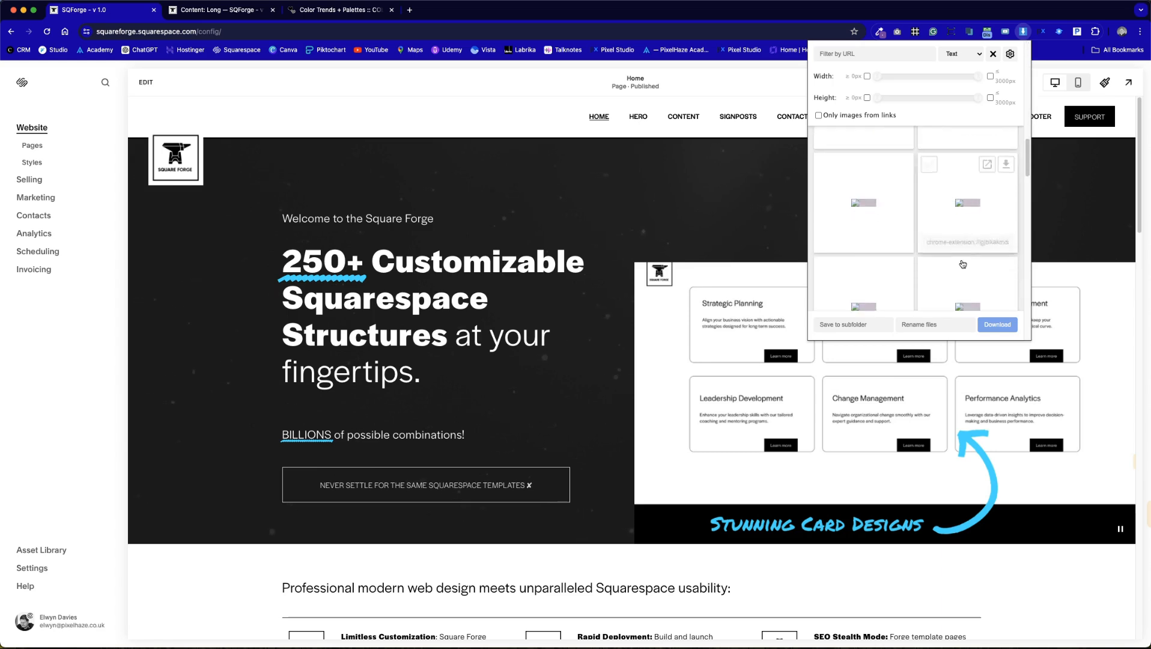
pyautogui.scroll(-3, 960, 264)
pyautogui.click(826, 170)
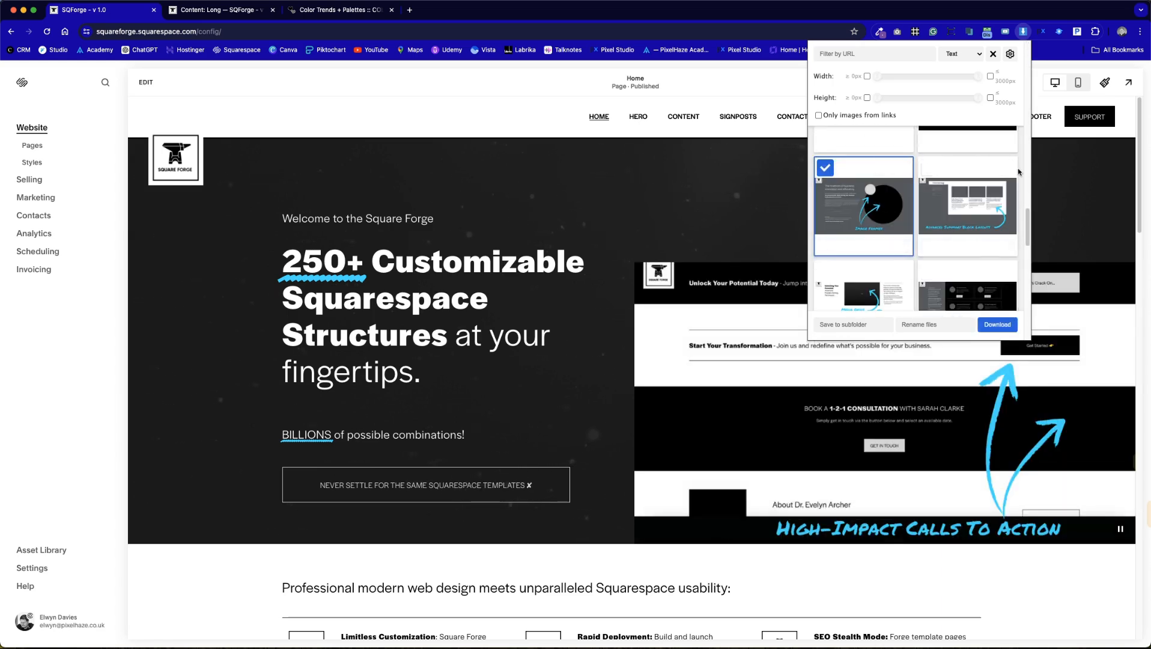
pyautogui.click(928, 167)
pyautogui.scroll(-1, 905, 266)
pyautogui.click(825, 258)
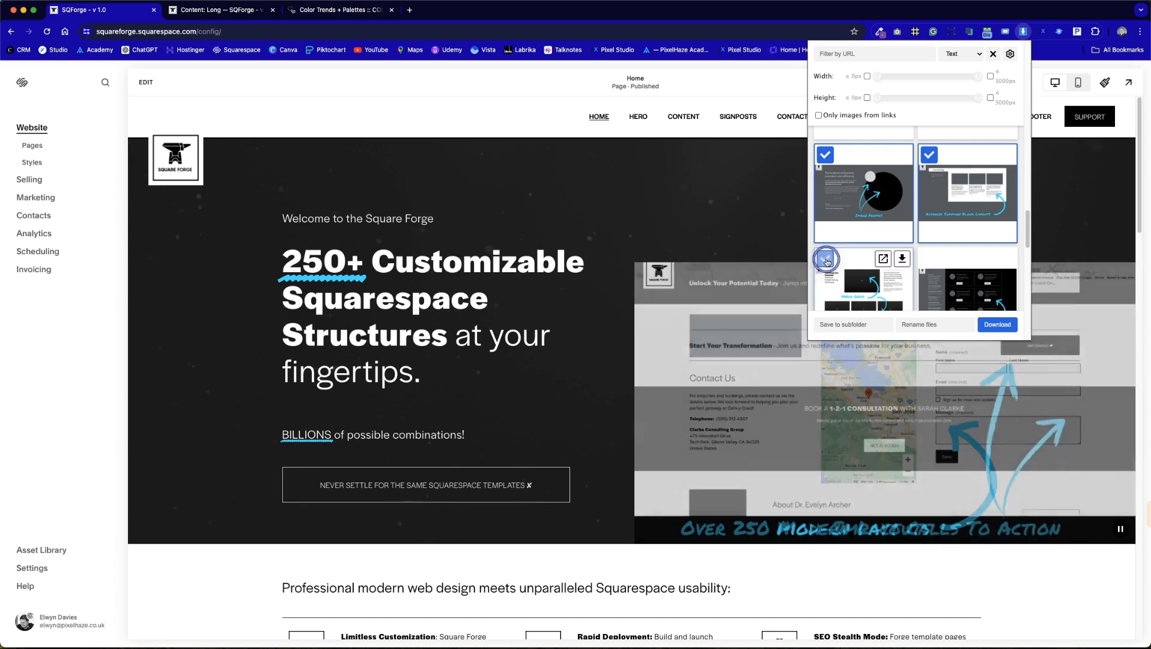
pyautogui.click(928, 259)
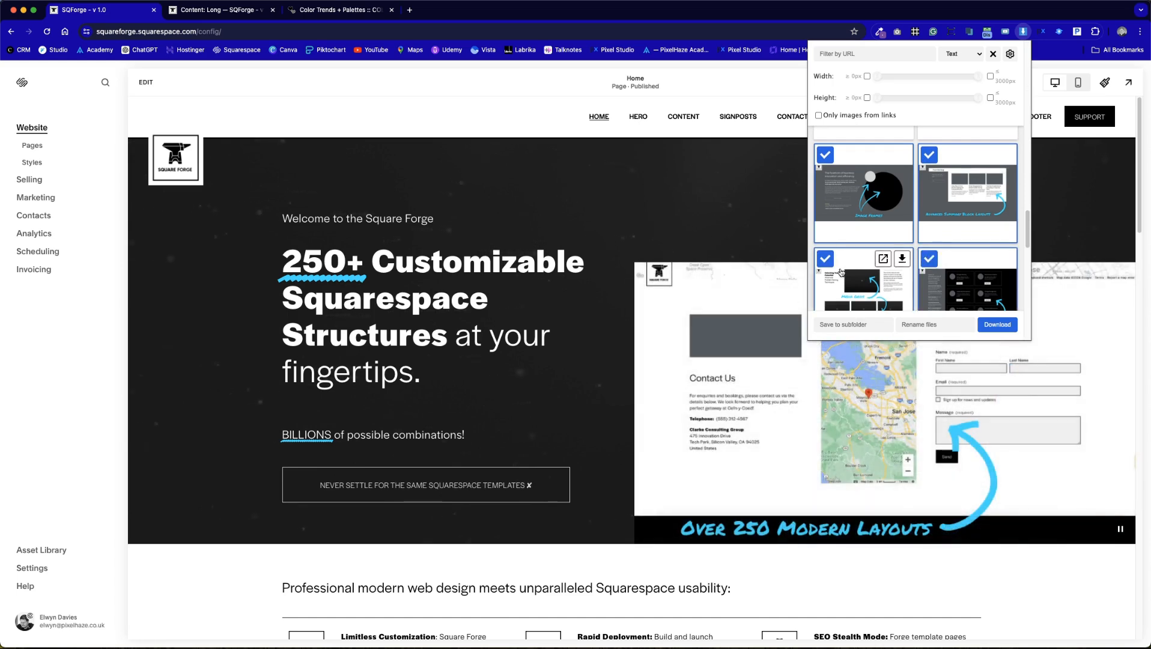
# - Mark the leaf and detective icons for download as well, and close the image downloader without downloading
pyautogui.scroll(-5, 961, 240)
pyautogui.click(866, 234)
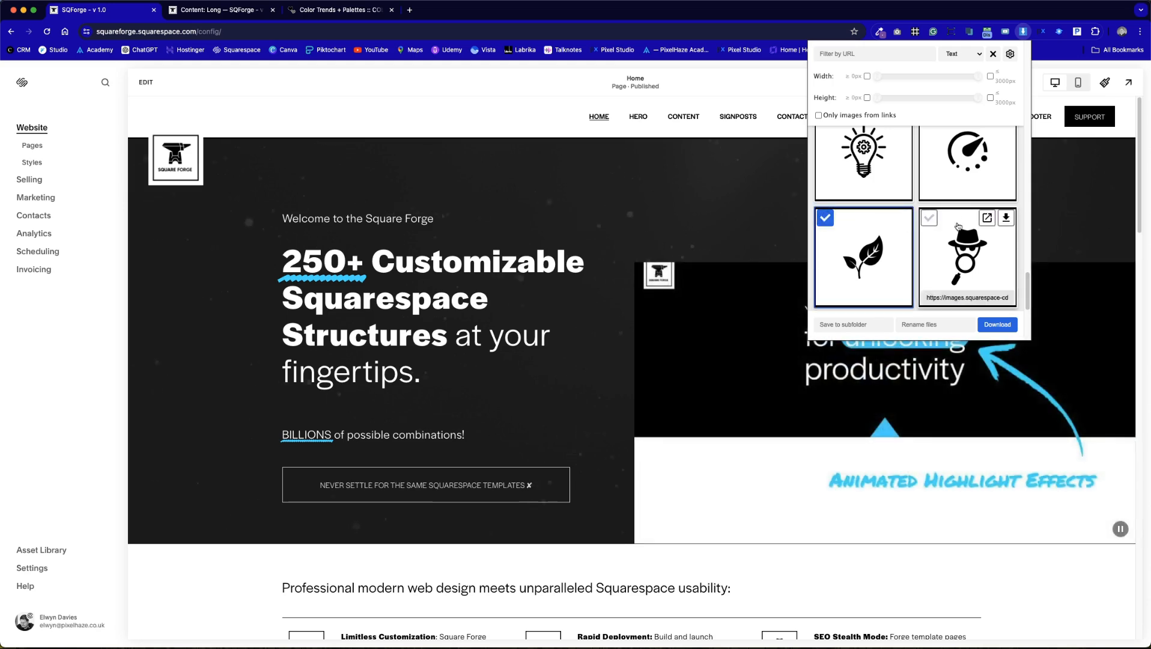
pyautogui.click(960, 229)
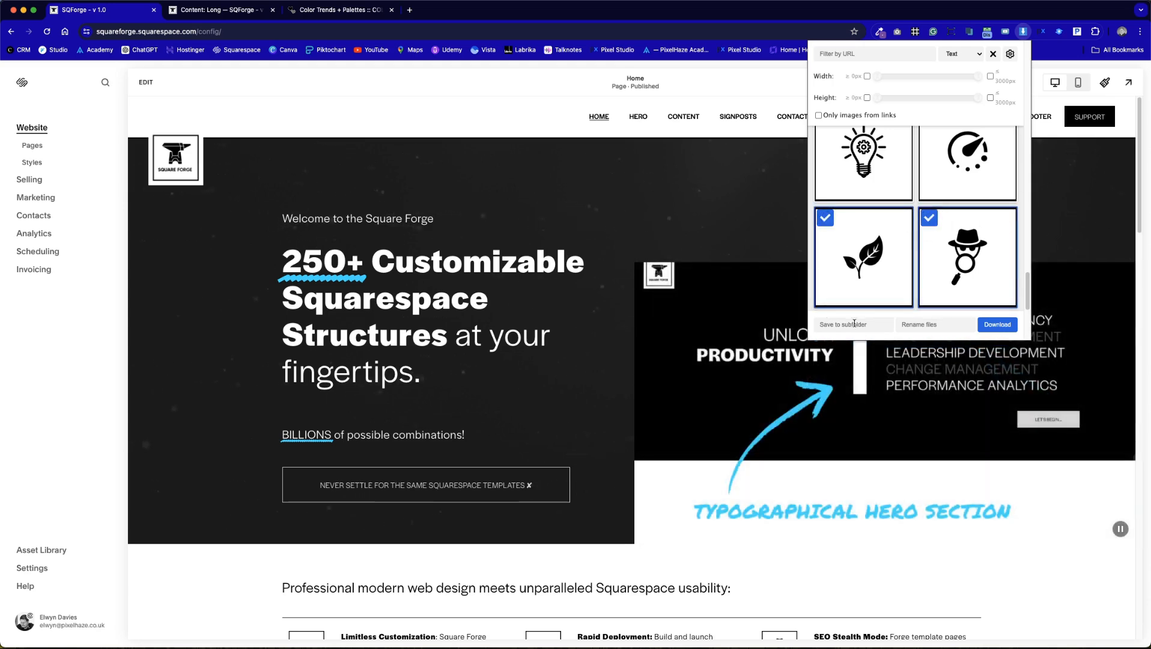
pyautogui.click(700, 200)
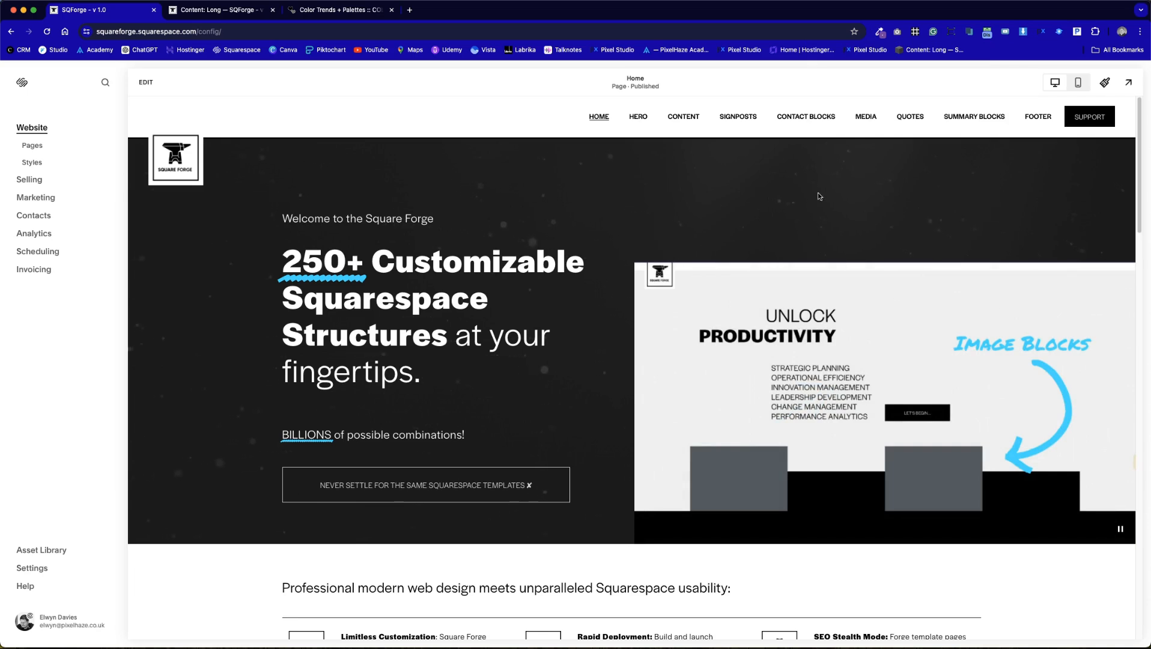
# - Open the unlinked Playground page from the site's page list and start editing it
pyautogui.click(32, 145)
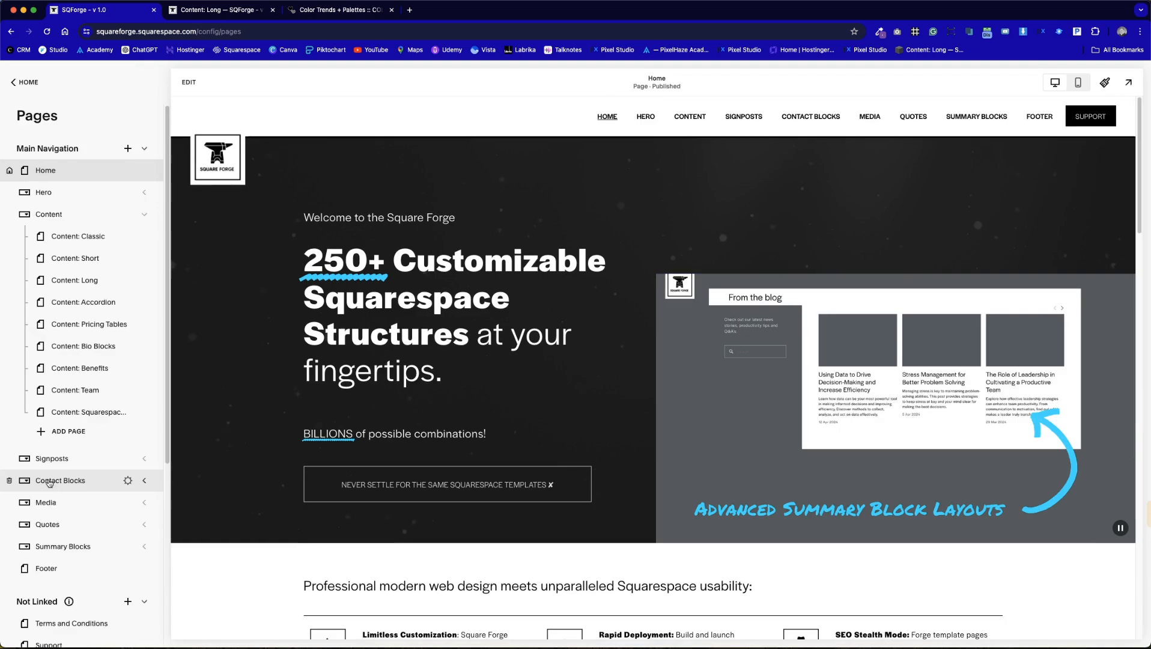
pyautogui.scroll(-5, 45, 498)
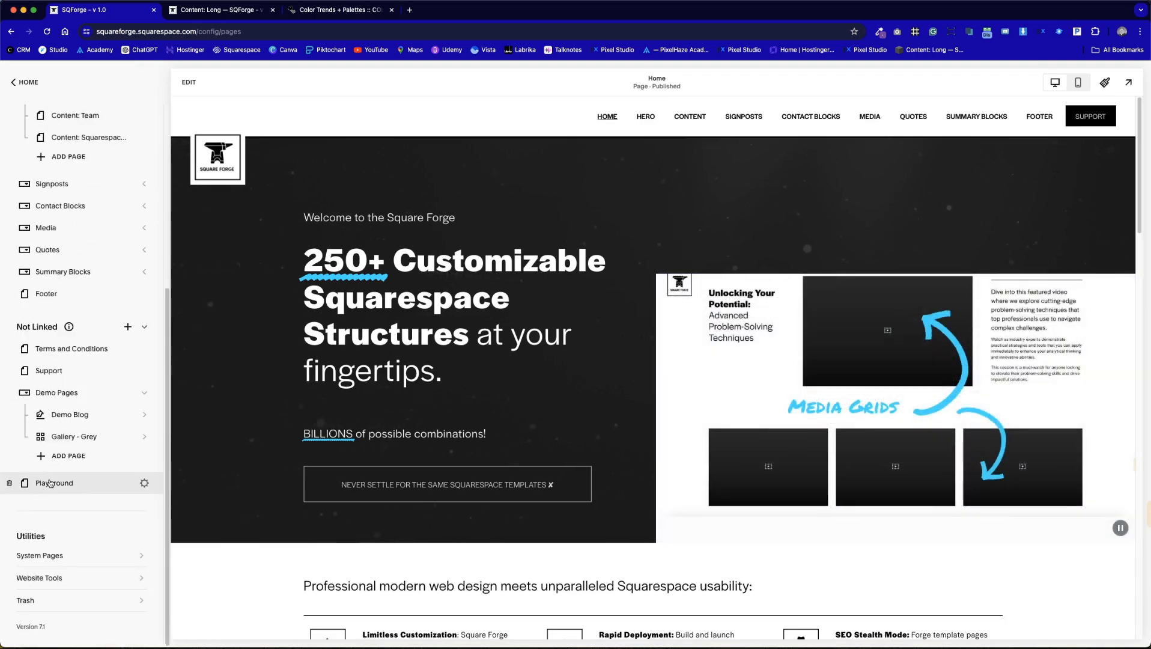
pyautogui.click(50, 483)
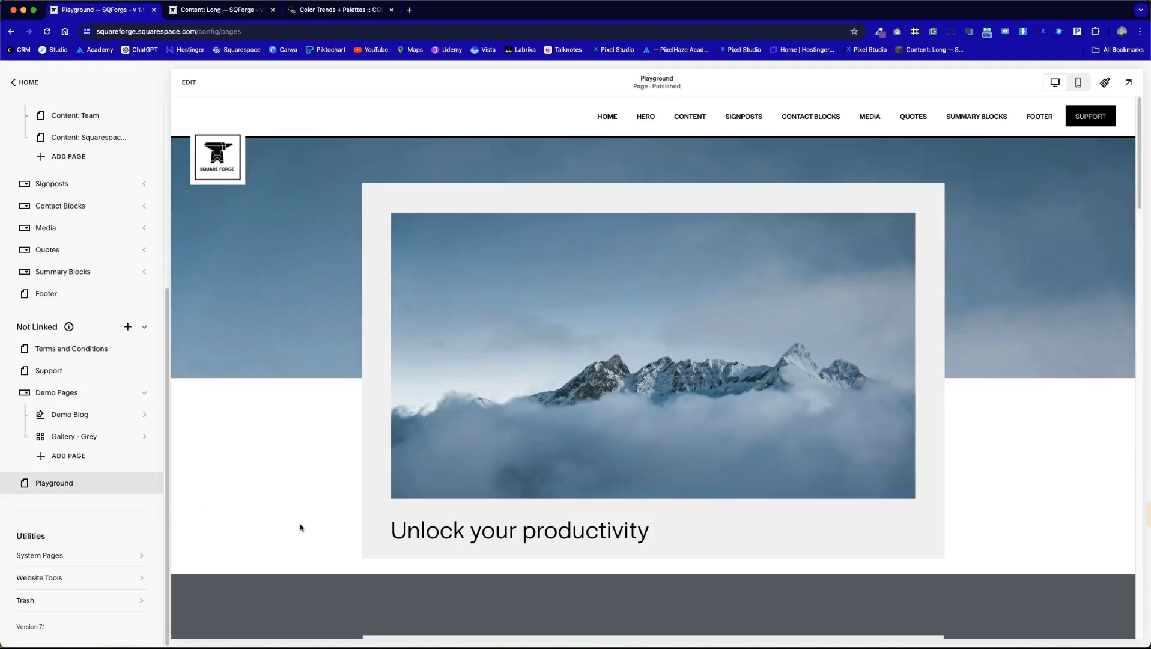
pyautogui.scroll(-10, 300, 527)
pyautogui.scroll(-15, 300, 527)
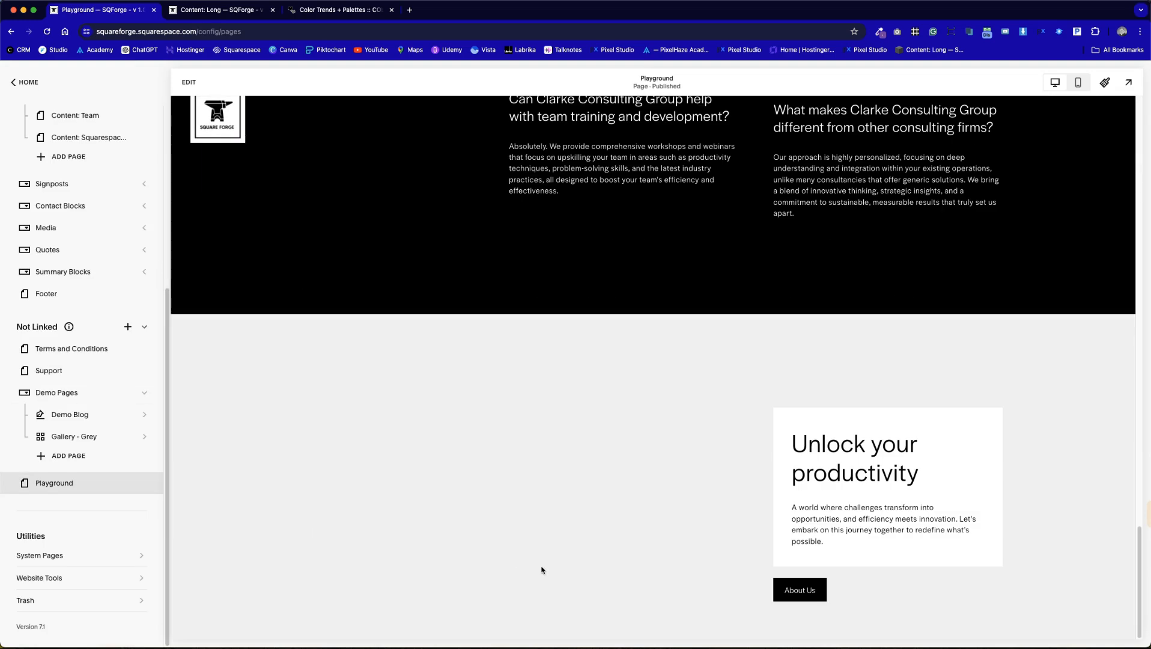
pyautogui.click(191, 81)
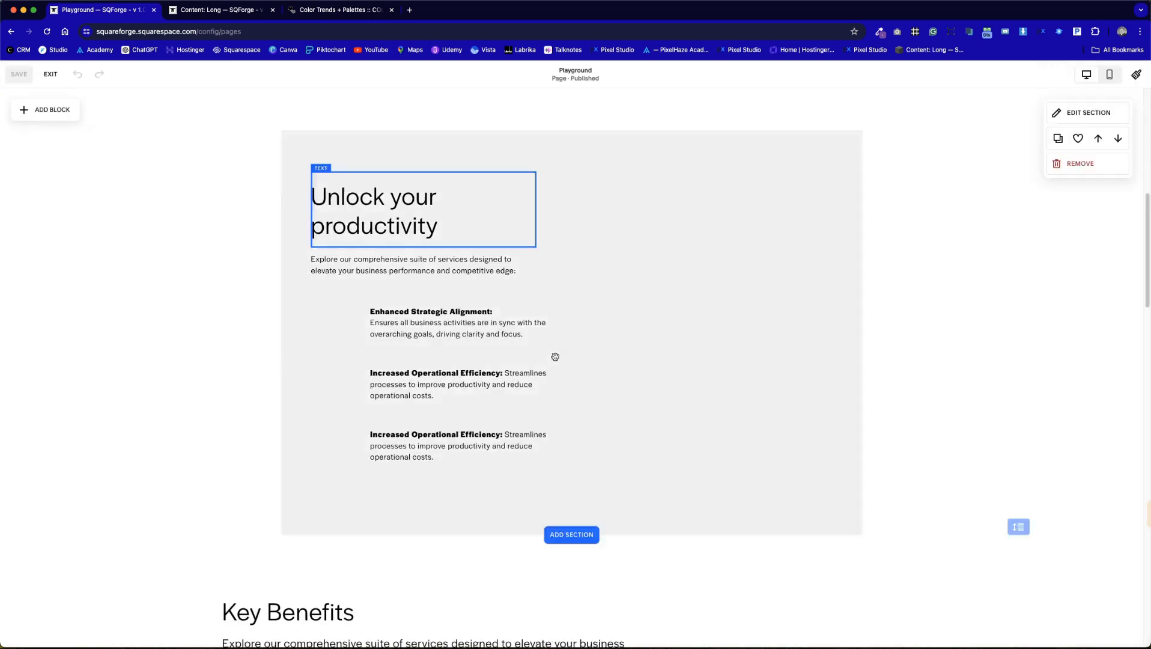
# - Look through the sections of the Playground page in the editor, from the closing card and FAQs to the Key Benefits grid
pyautogui.scroll(-2, 557, 368)
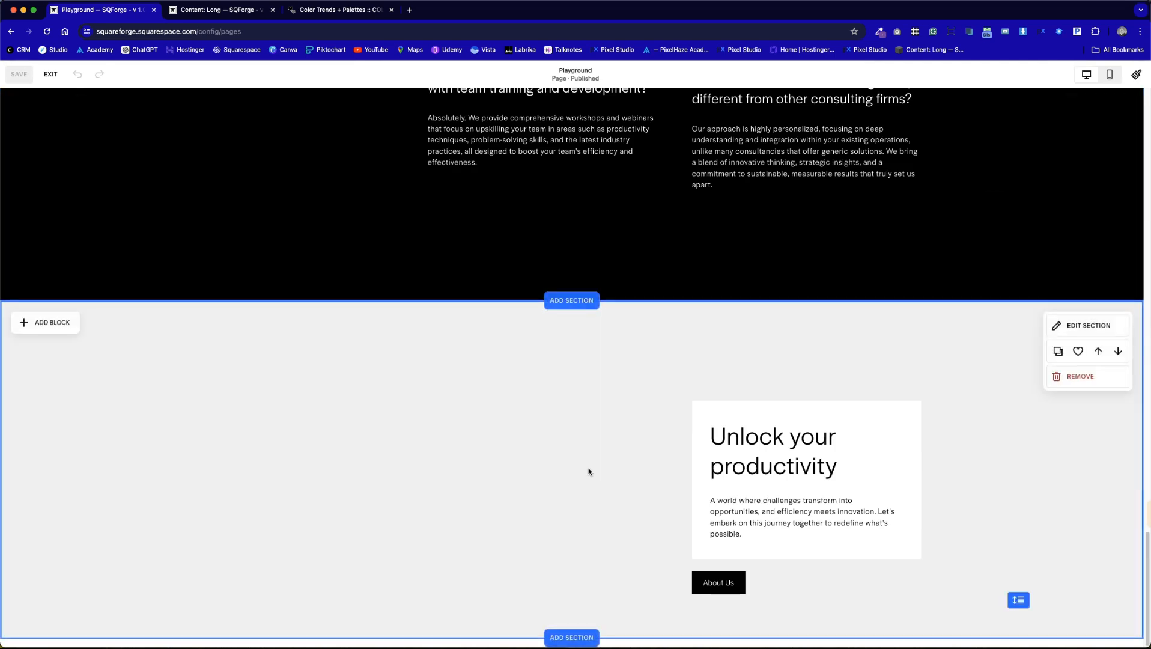
pyautogui.scroll(6, 589, 472)
pyautogui.scroll(20, 588, 467)
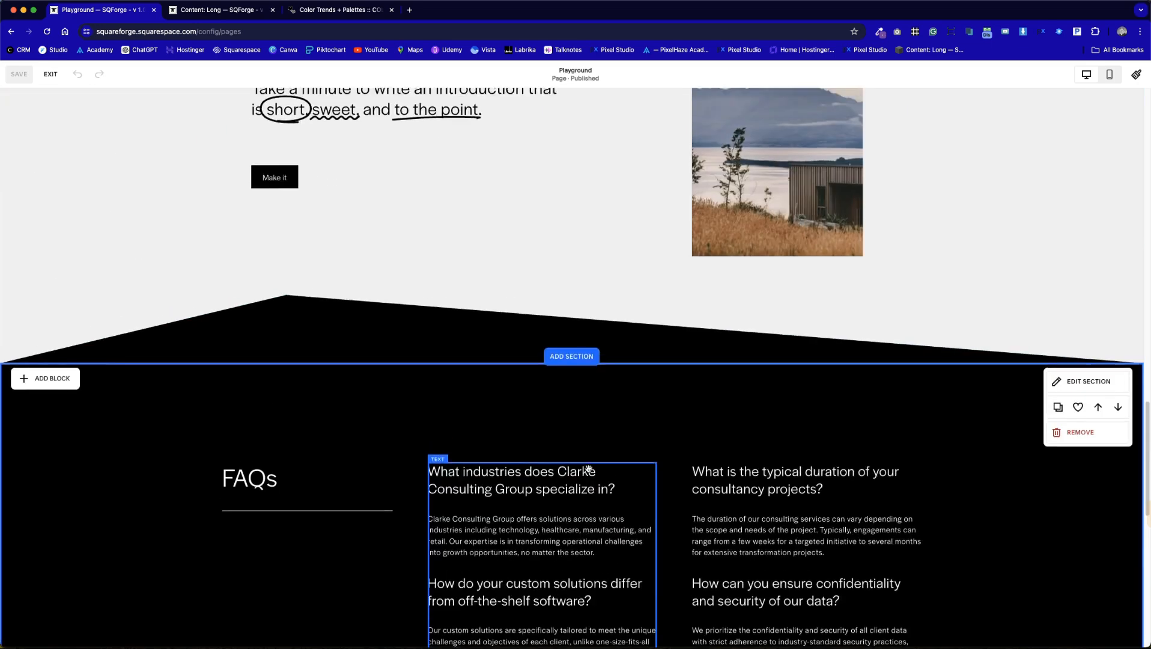
pyautogui.scroll(9, 589, 357)
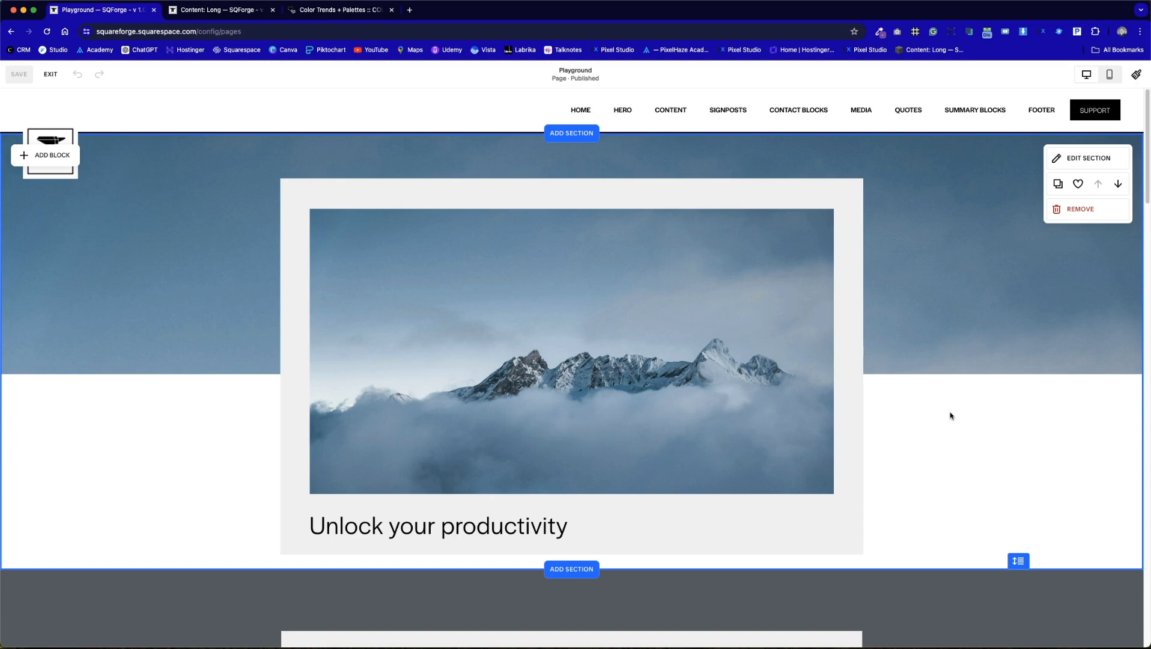
pyautogui.scroll(-10, 949, 419)
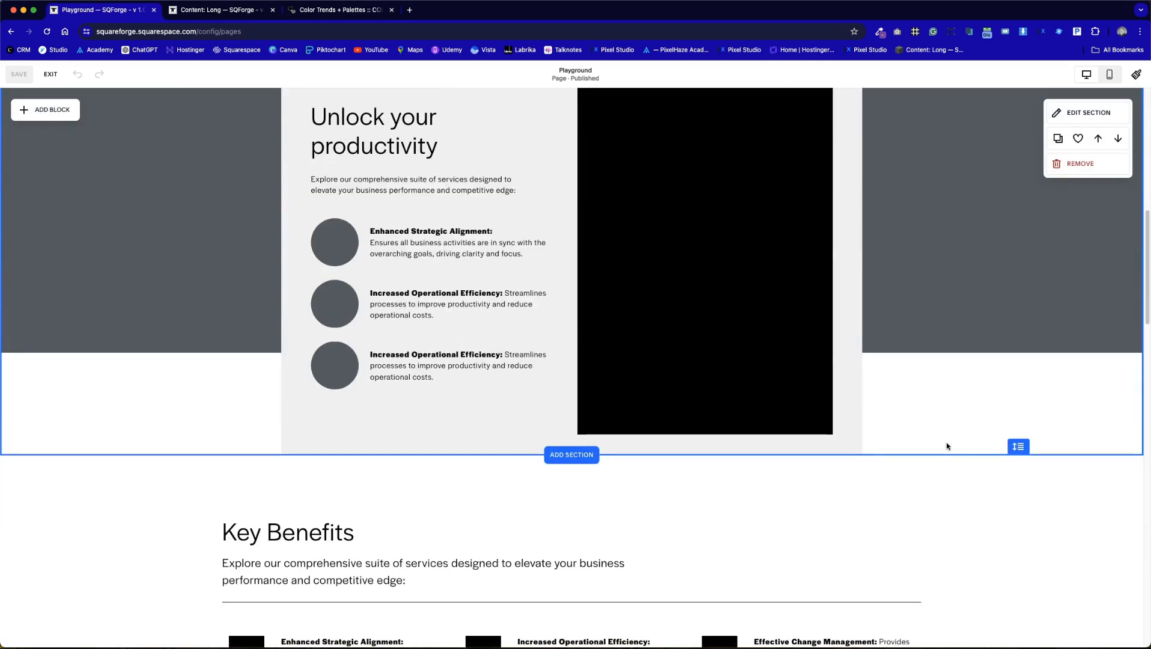
pyautogui.scroll(-6, 967, 553)
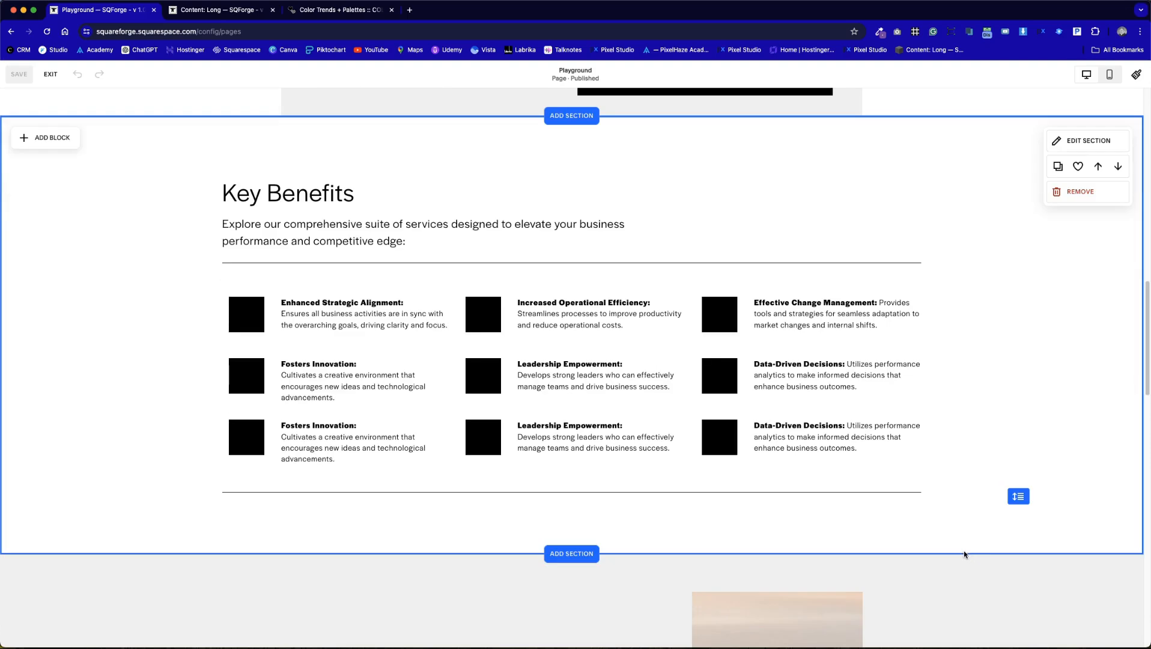
# - Move the "Unlock your productivity" section from the end of the Playground page up to the first position
pyautogui.scroll(-5, 960, 503)
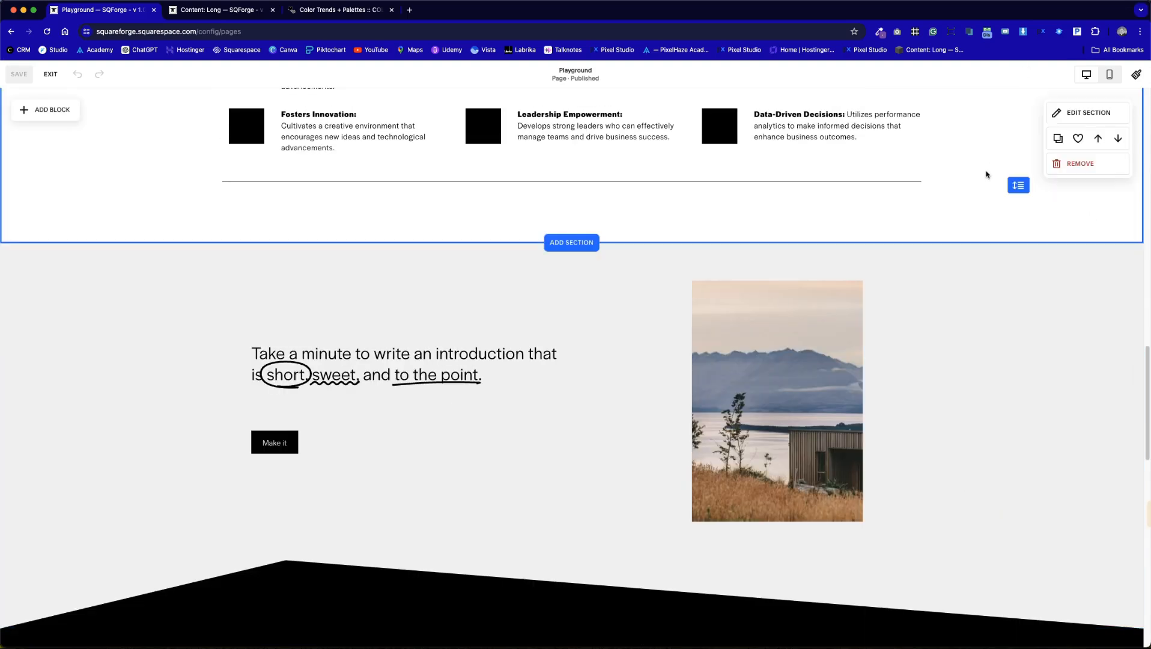
pyautogui.scroll(-8, 1024, 372)
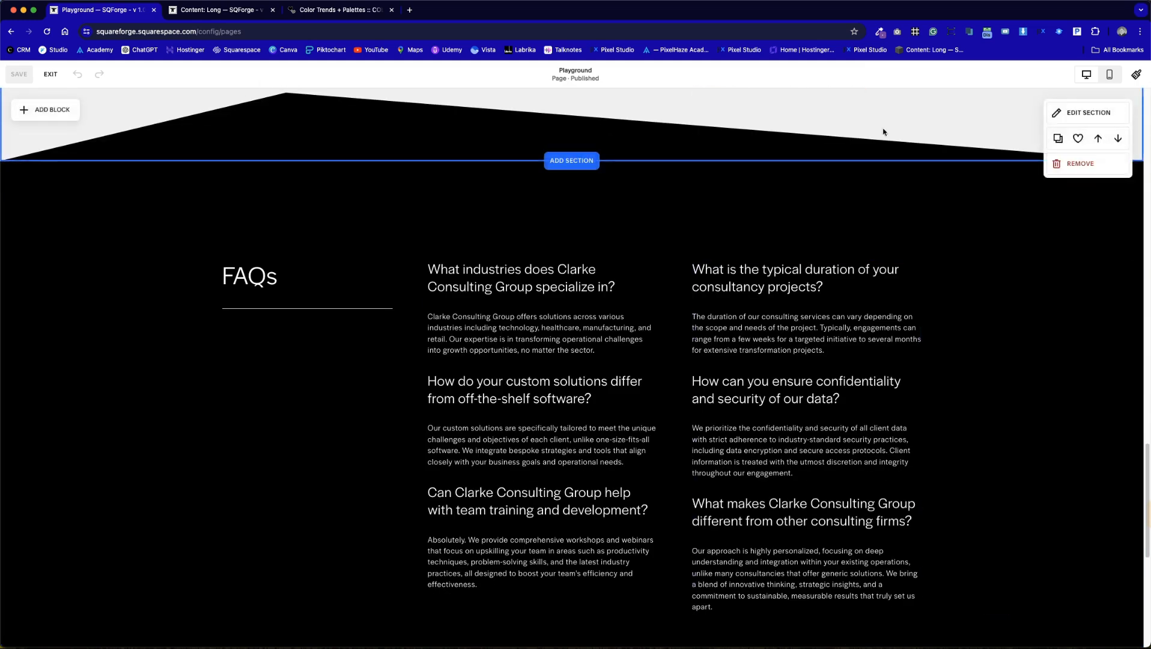
pyautogui.scroll(-7, 871, 382)
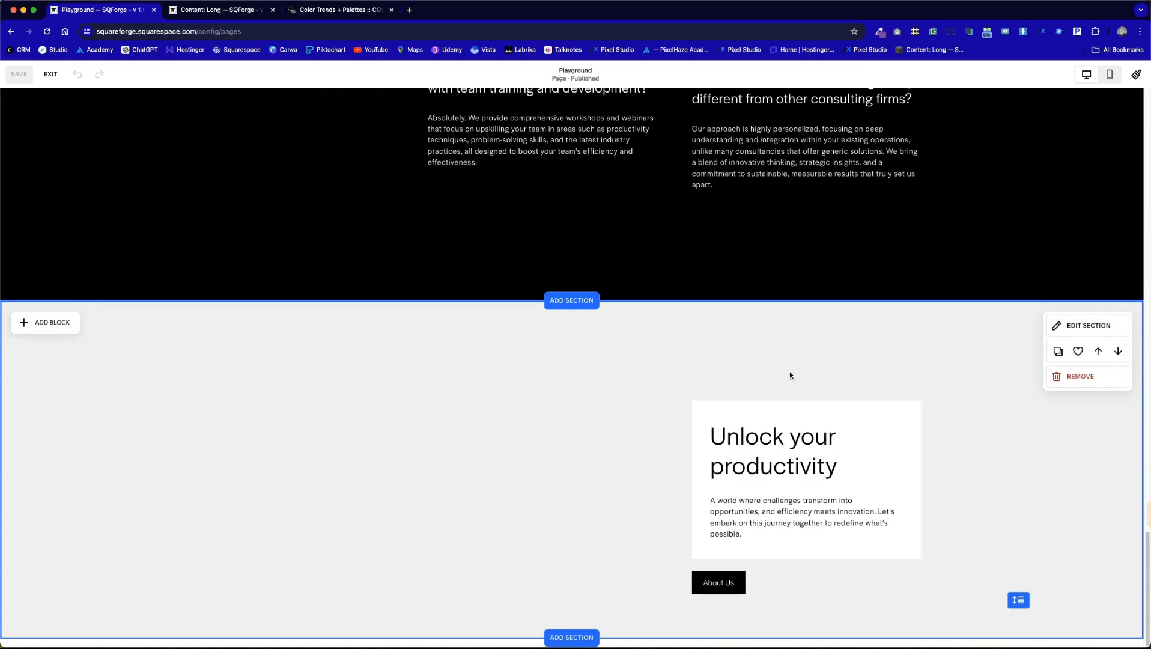
pyautogui.click(1097, 353)
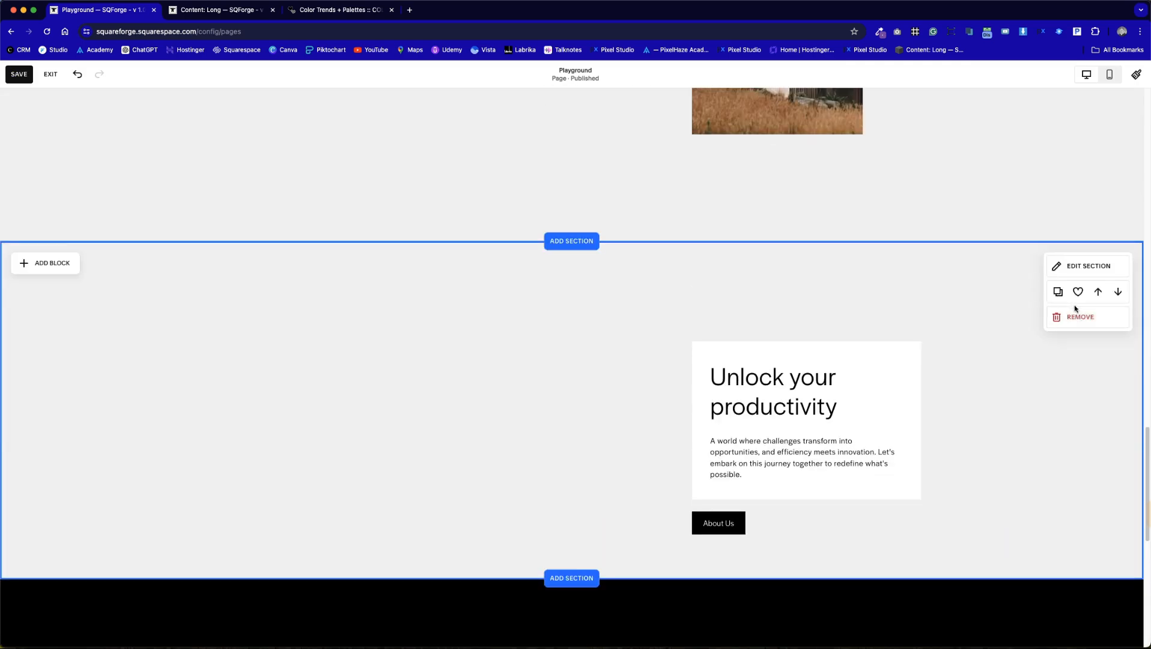
pyautogui.click(1097, 293)
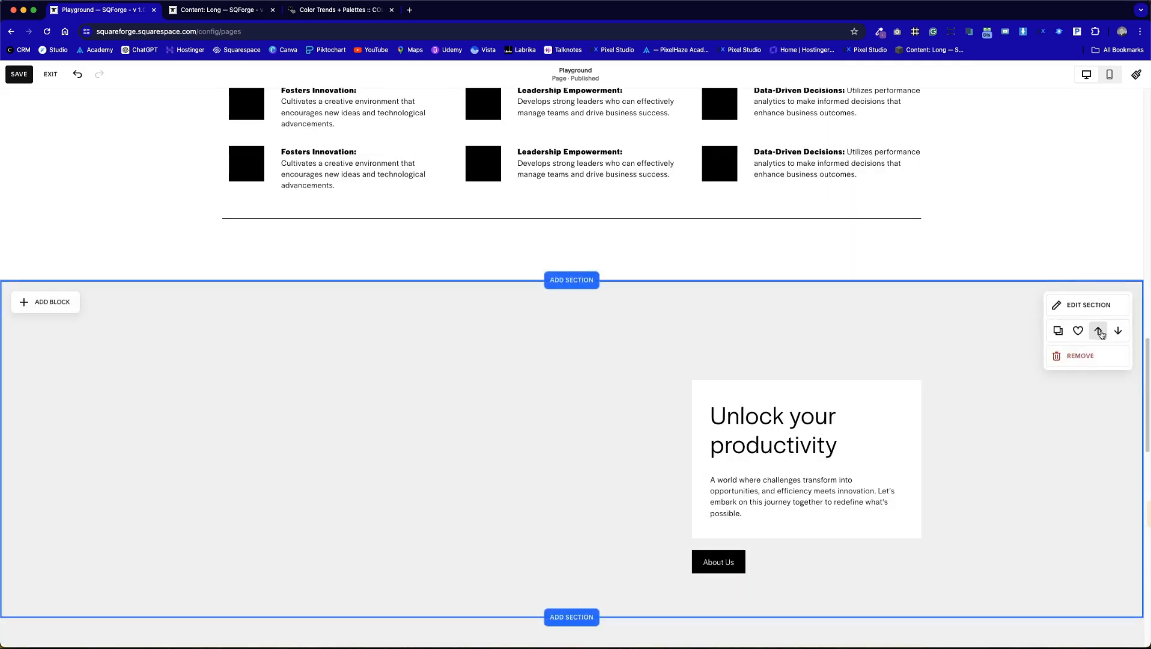
pyautogui.click(1097, 332)
pyautogui.click(1097, 394)
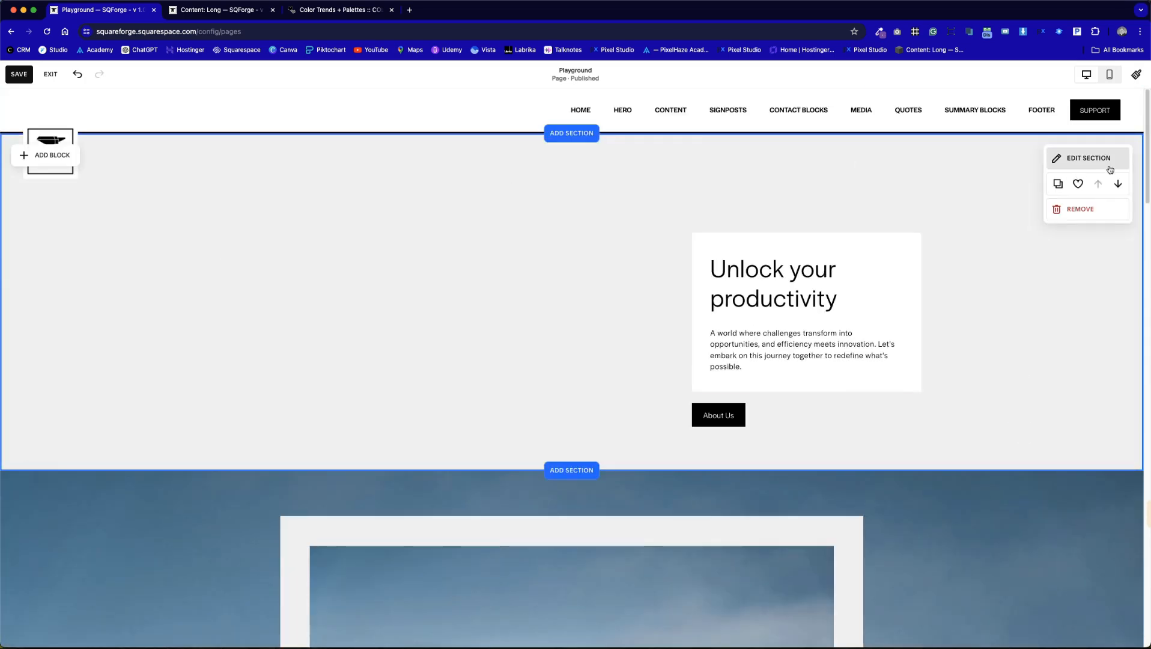
# - Try dark and lightest colour themes on the "Unlock your productivity" section and settle on Light 1
pyautogui.click(1098, 163)
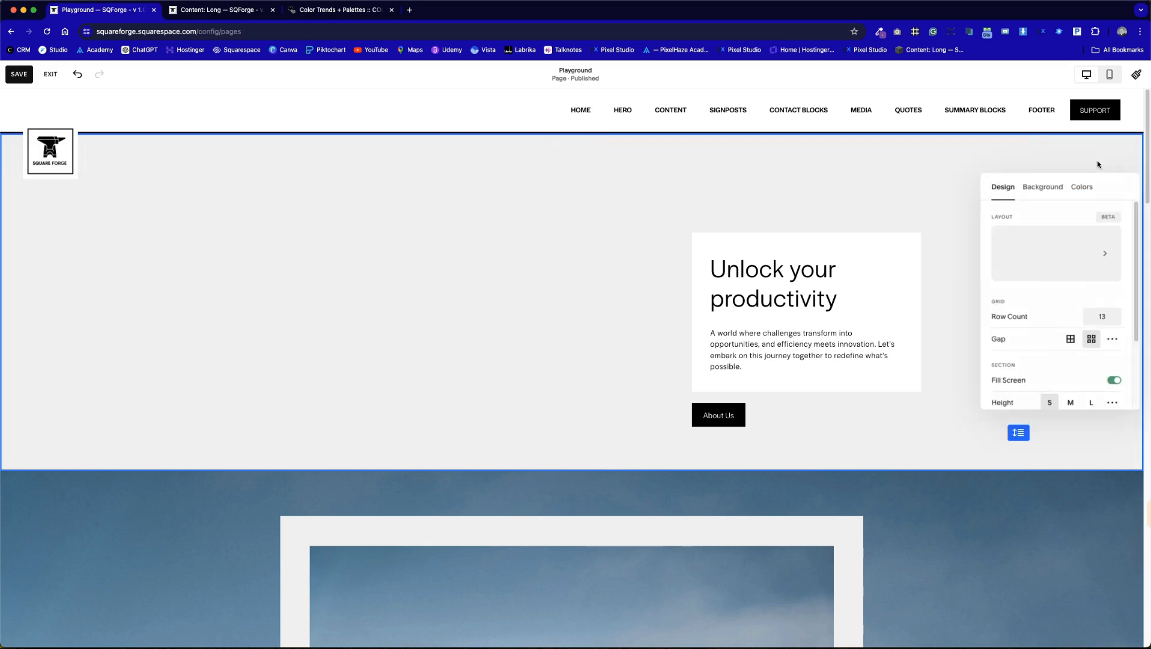
pyautogui.click(1081, 187)
pyautogui.scroll(-4, 985, 337)
pyautogui.click(1073, 337)
pyautogui.click(1054, 304)
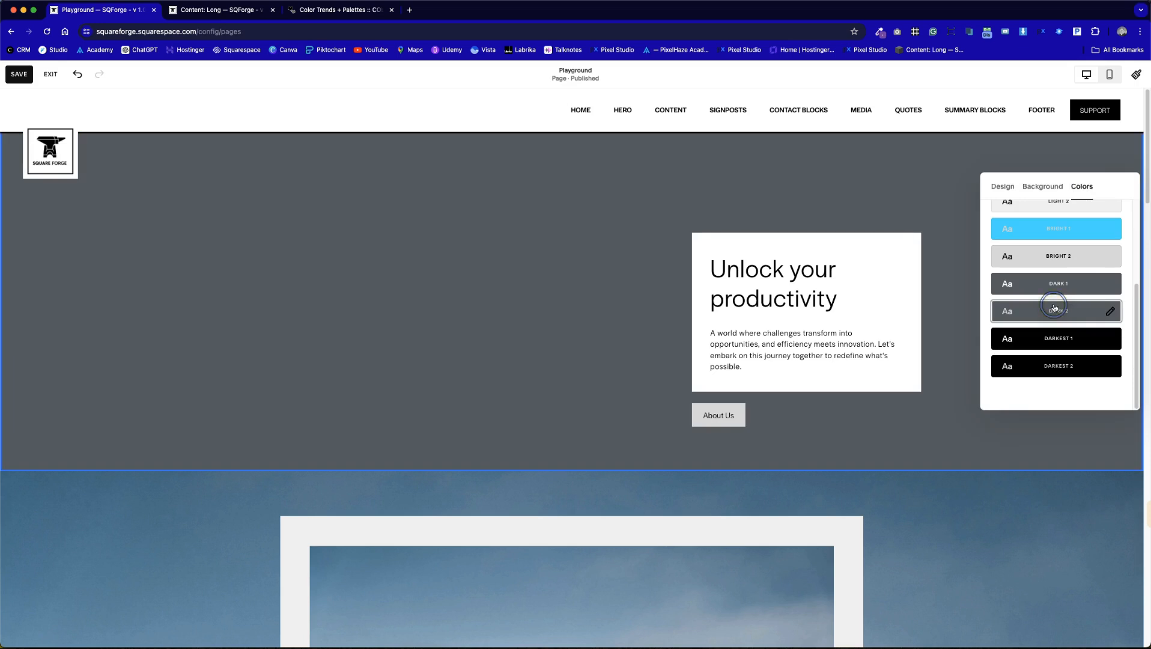
pyautogui.scroll(3, 1058, 285)
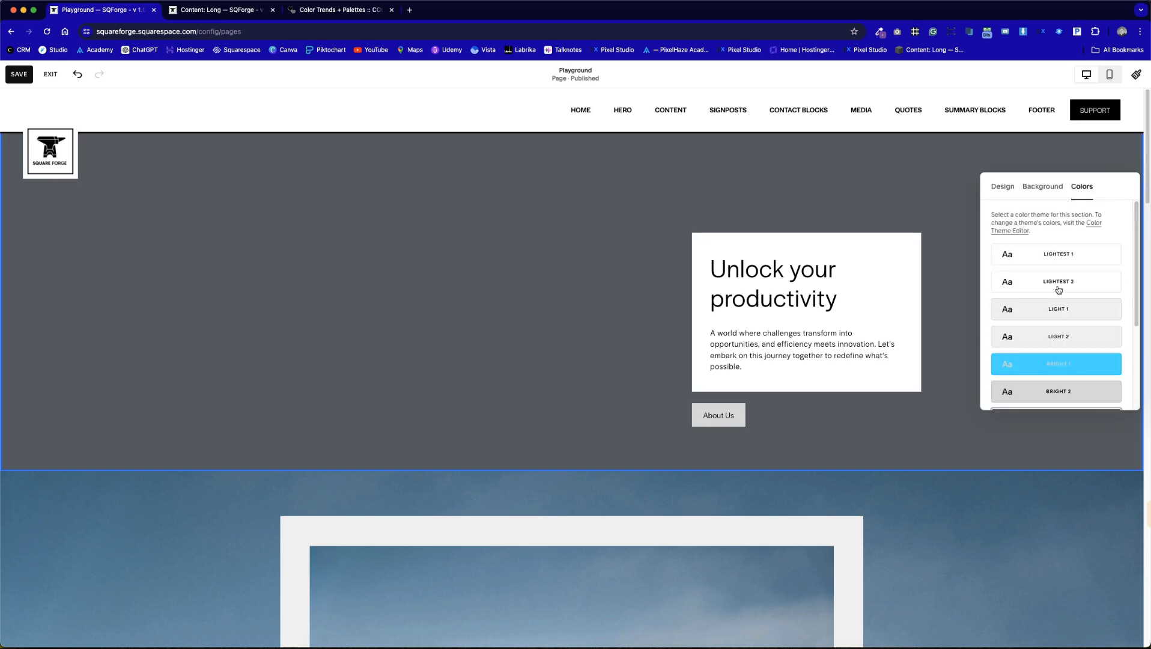
pyautogui.click(1070, 252)
pyautogui.click(1066, 308)
# - Add the free stock photo of snowy mountains under a pink sky as the section's background image
pyautogui.click(1043, 186)
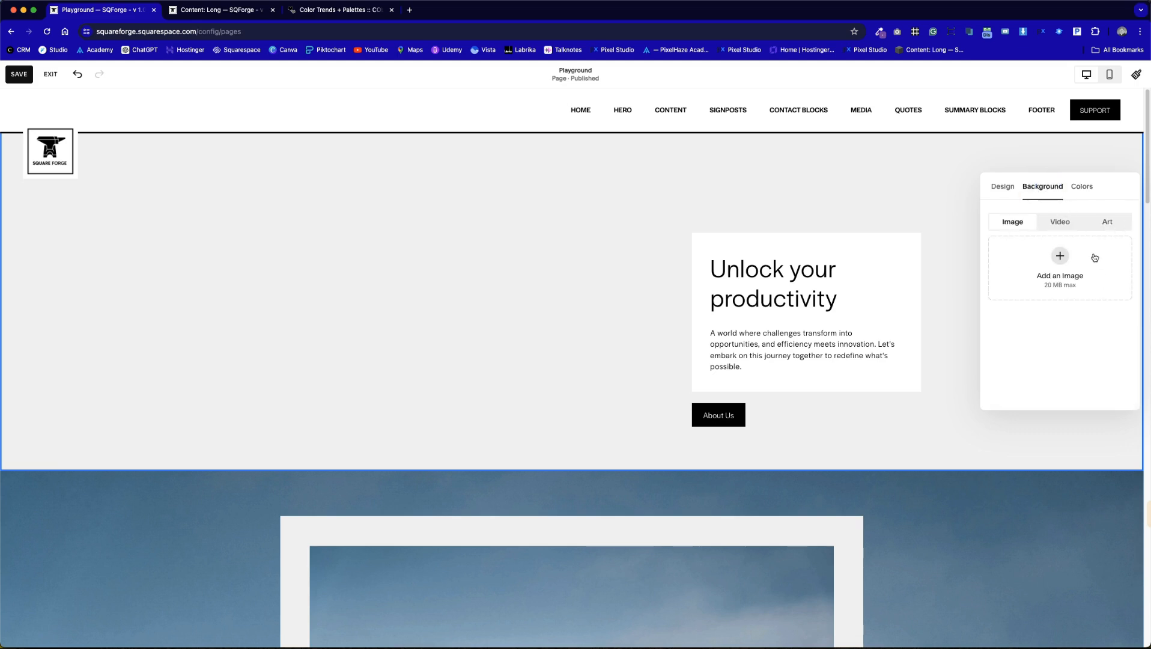
pyautogui.click(1059, 256)
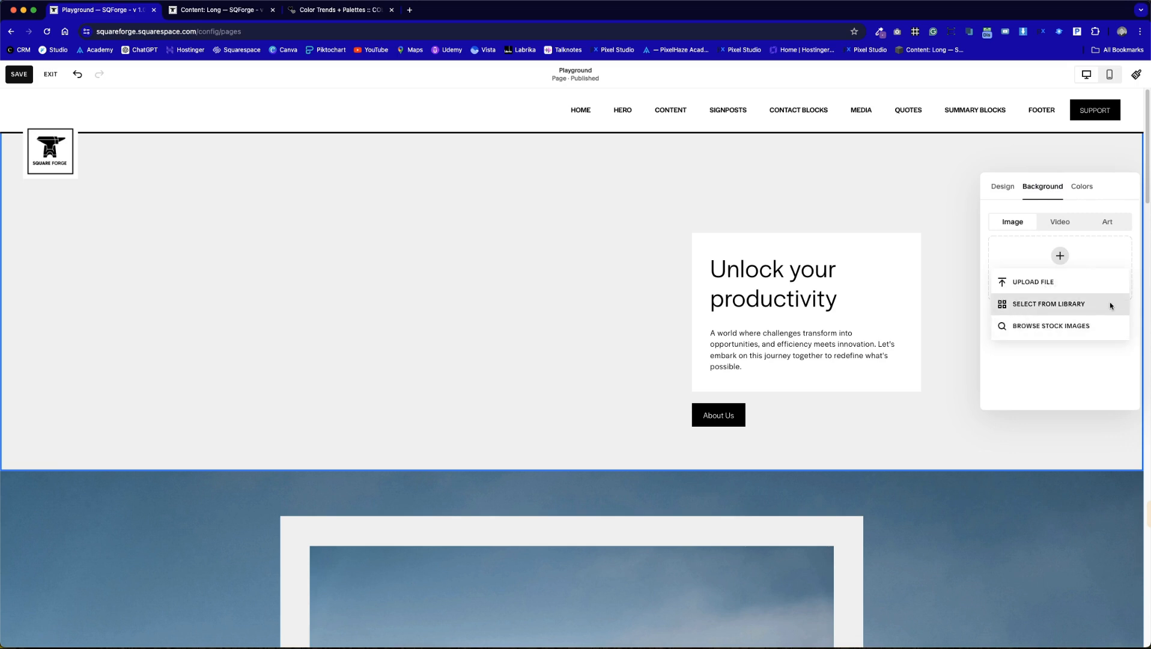
pyautogui.click(1048, 326)
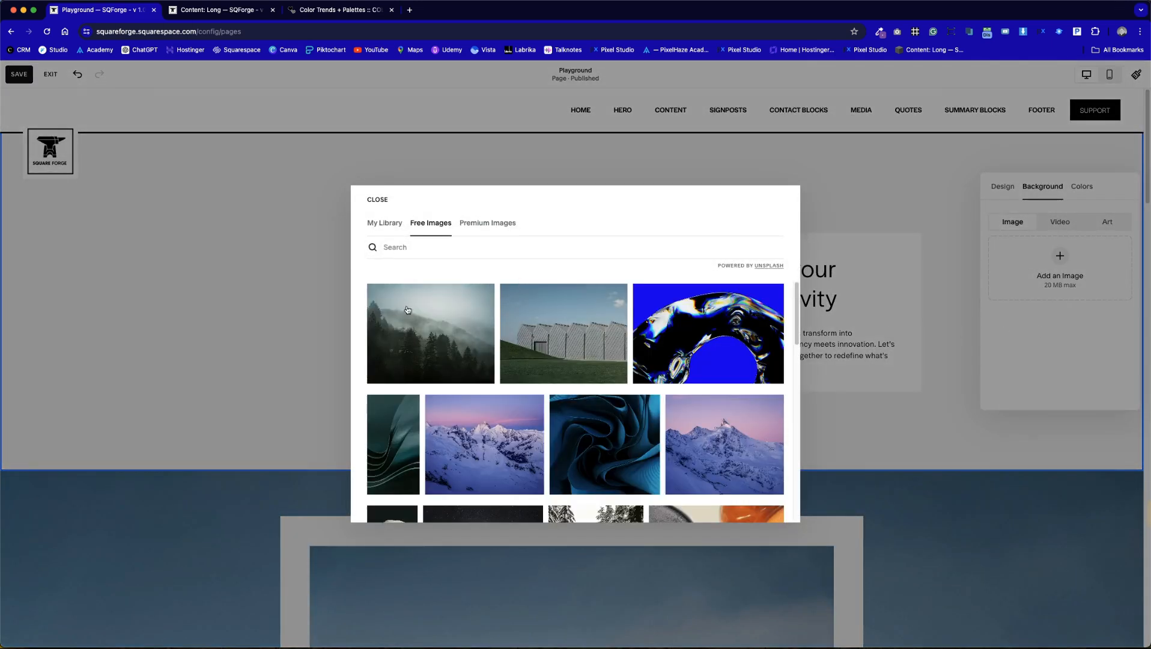
pyautogui.click(490, 469)
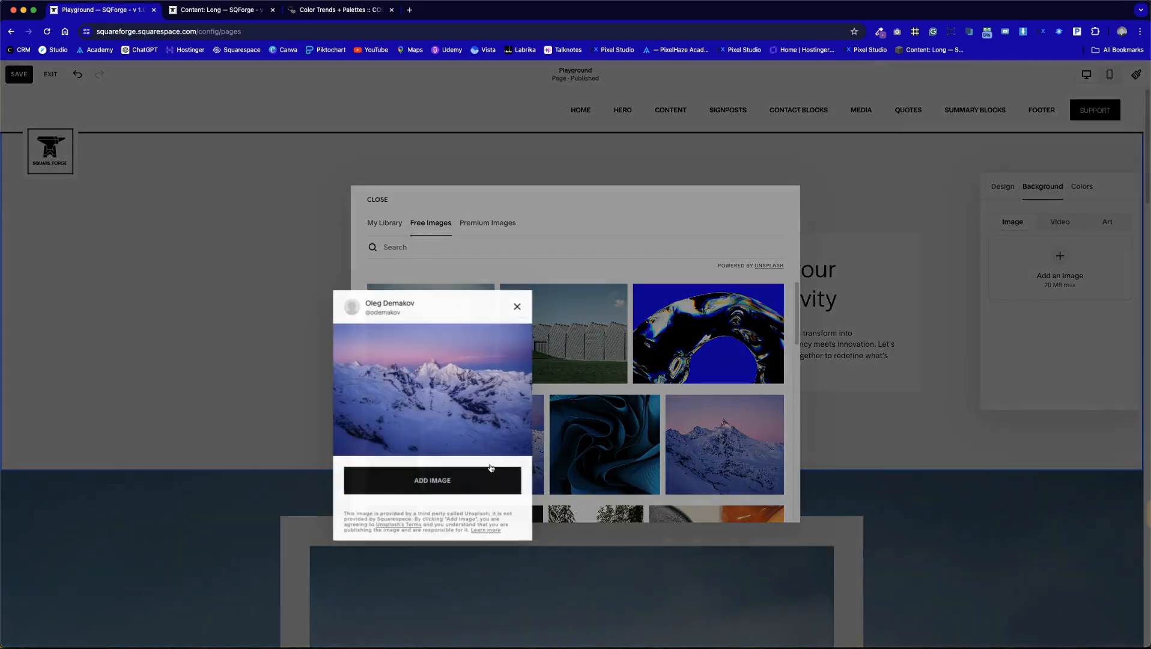
pyautogui.click(497, 472)
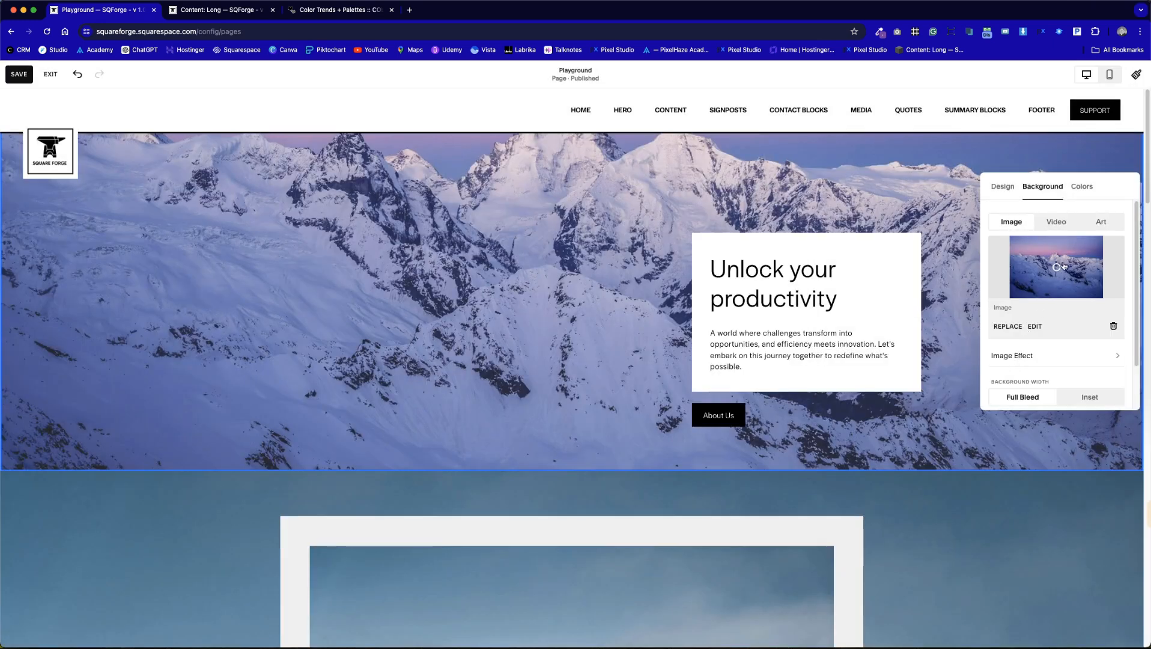
# - Move the background image's focal point up into the sky above the peaks
pyautogui.moveTo(1058, 262); pyautogui.dragTo(1057, 254)
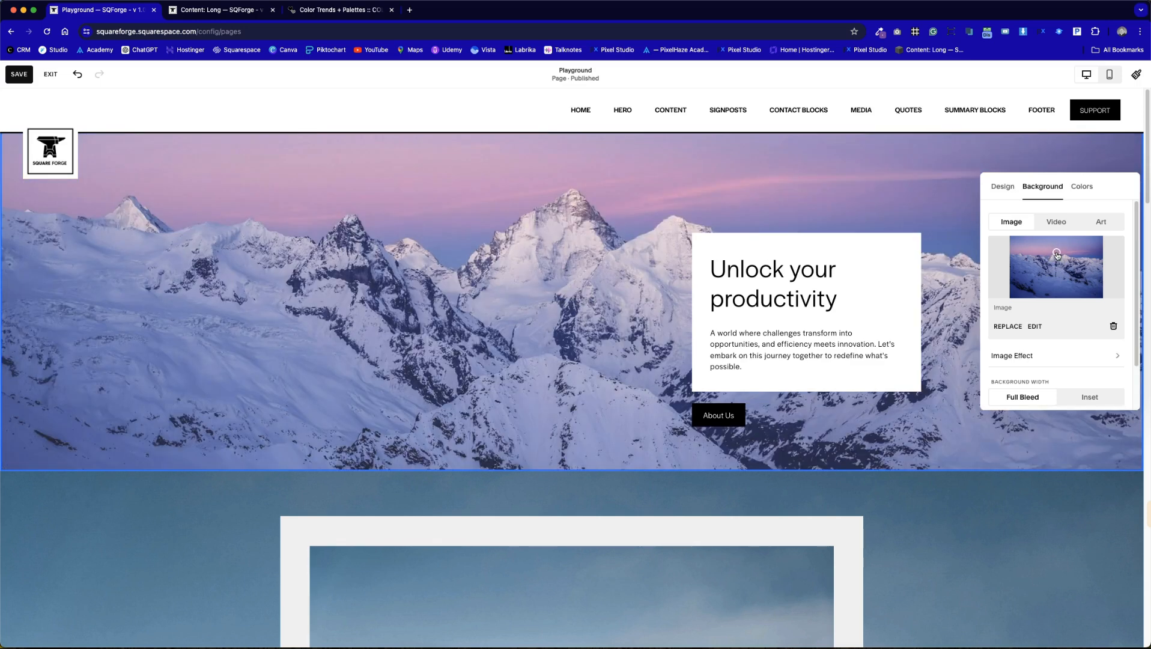
pyautogui.click(1064, 255)
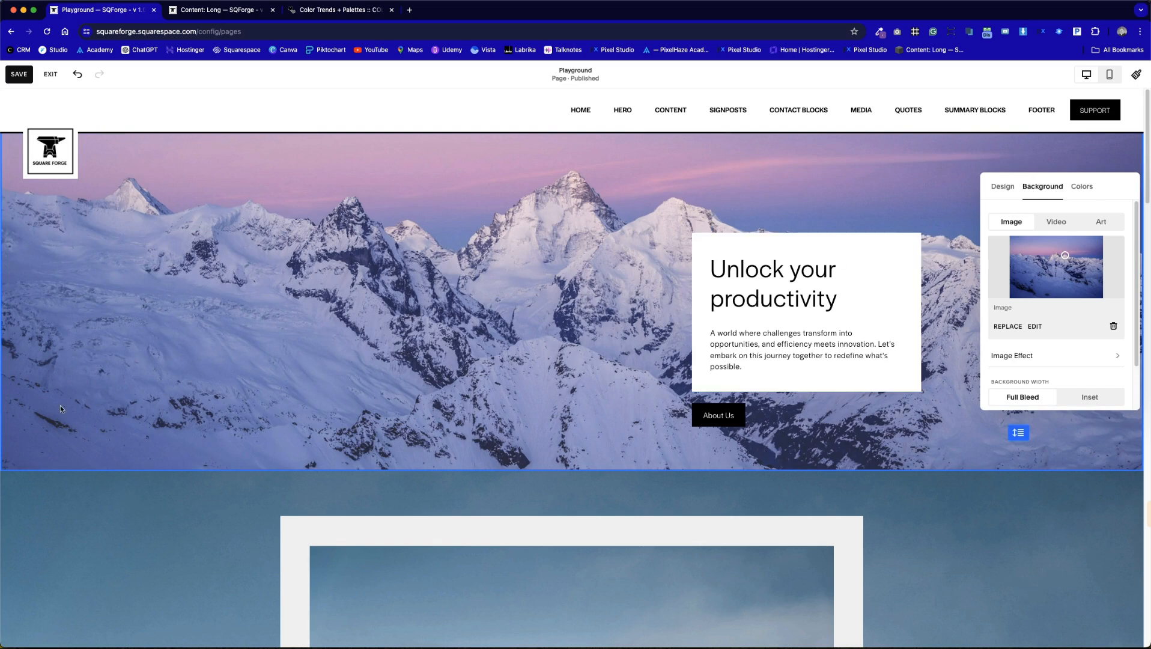
pyautogui.click(1060, 246)
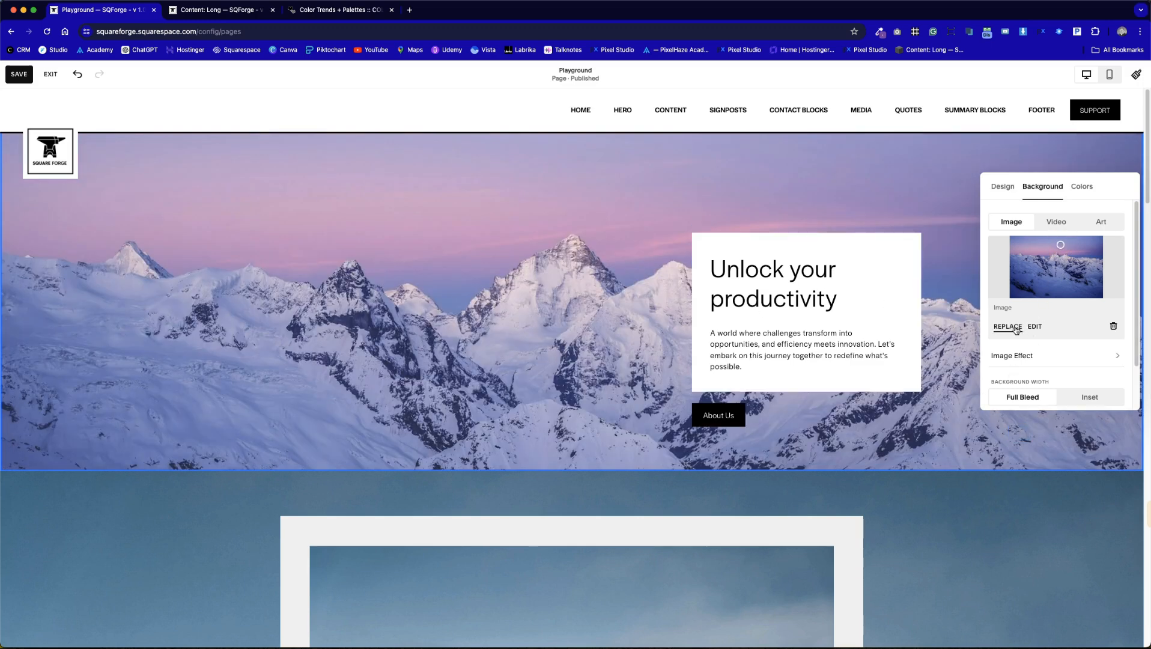
# - Crop the background image with a custom ratio to a wide strip around the peaks, after trying 16:9
pyautogui.click(1036, 327)
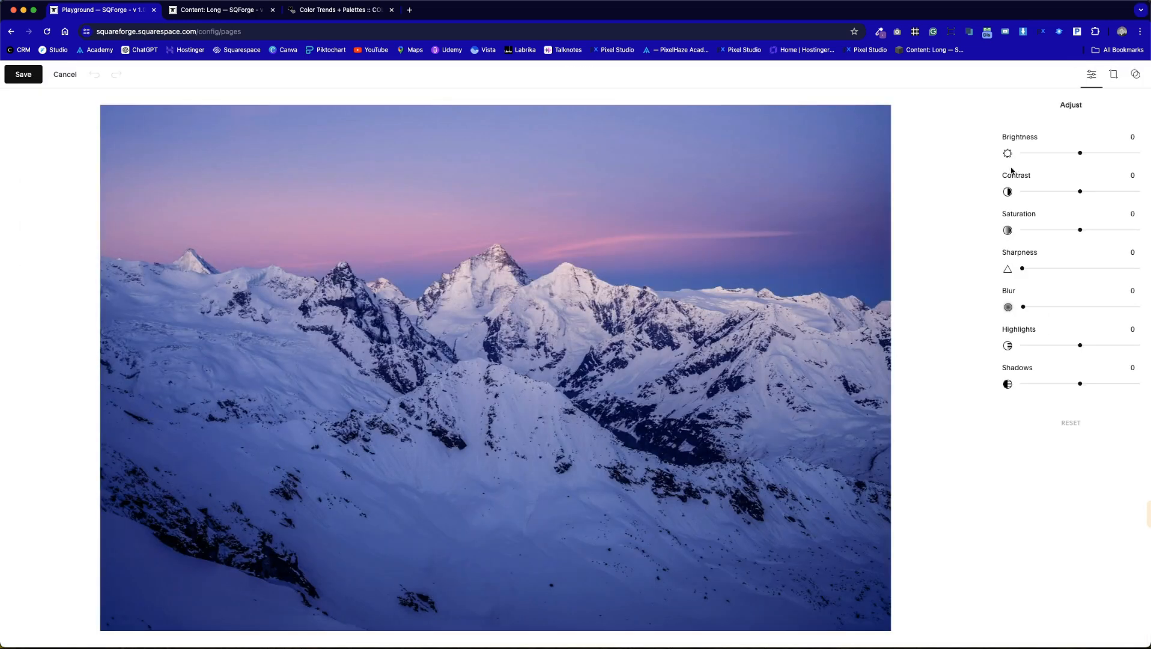
pyautogui.click(1114, 73)
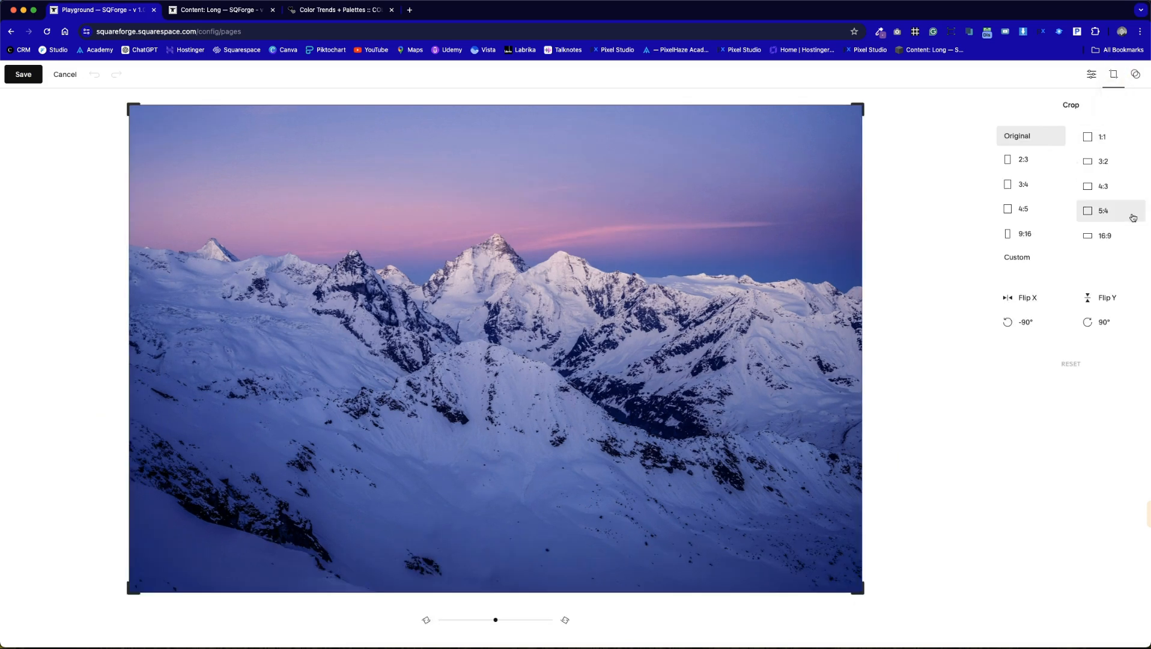
pyautogui.click(1101, 238)
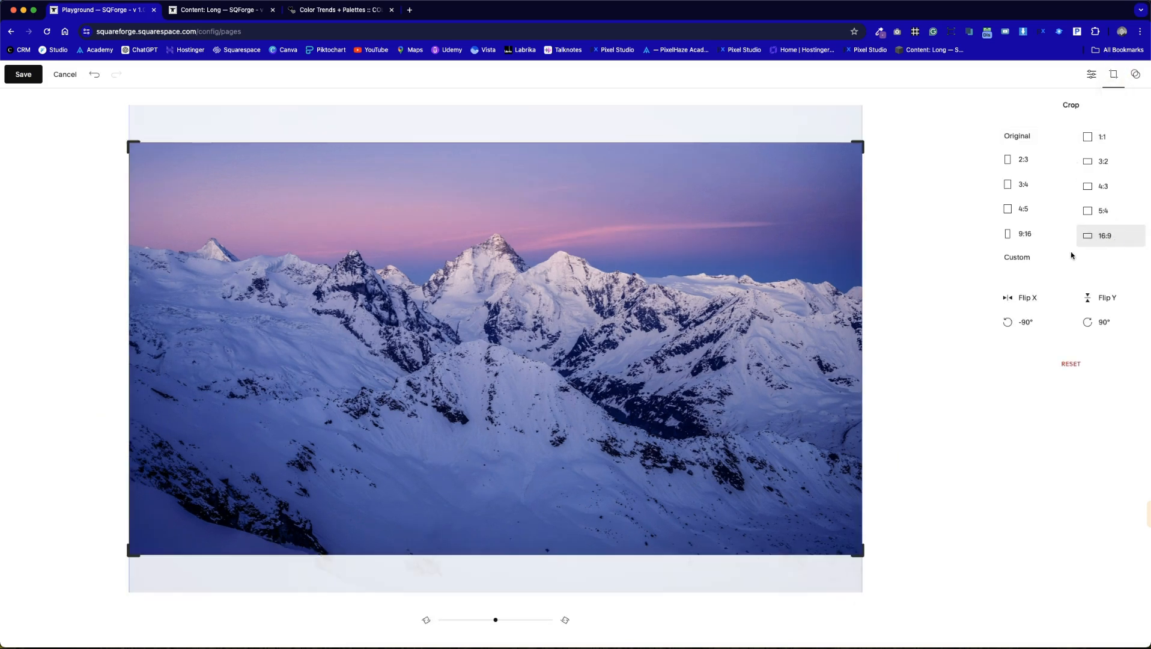
pyautogui.moveTo(542, 531); pyautogui.dragTo(548, 503)
pyautogui.moveTo(588, 408)
pyautogui.mouseDown()
pyautogui.moveTo(583, 421)
pyautogui.moveTo(574, 390)
pyautogui.mouseUp()
pyautogui.click(1021, 257)
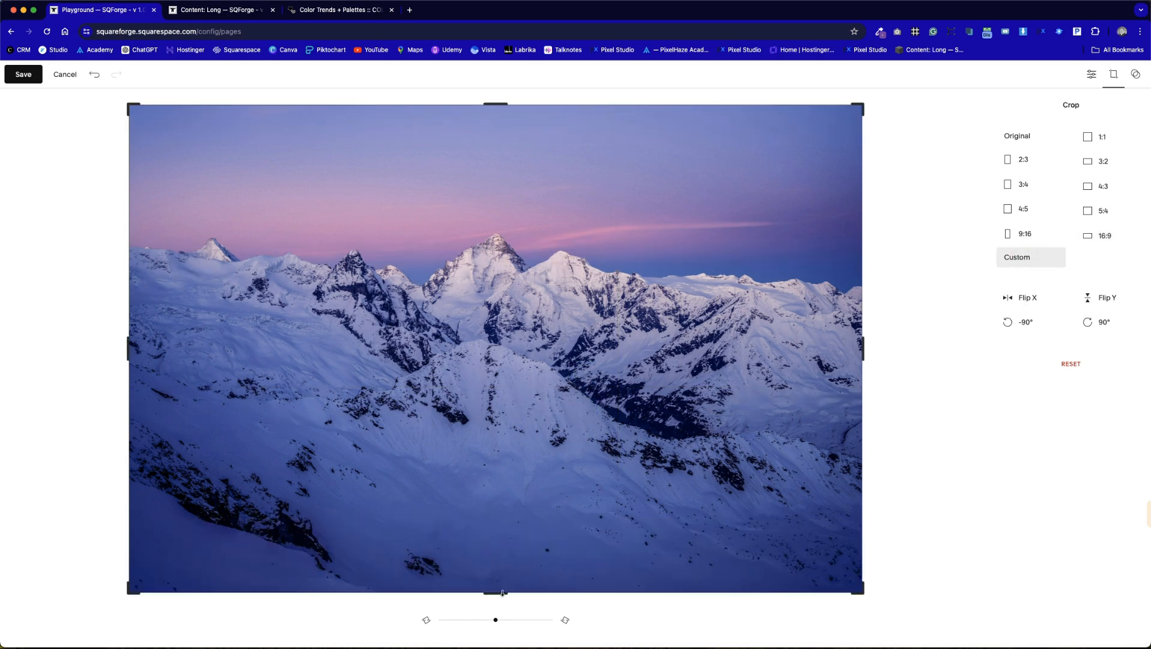
pyautogui.moveTo(502, 592); pyautogui.dragTo(496, 425)
pyautogui.moveTo(495, 349); pyautogui.dragTo(495, 374)
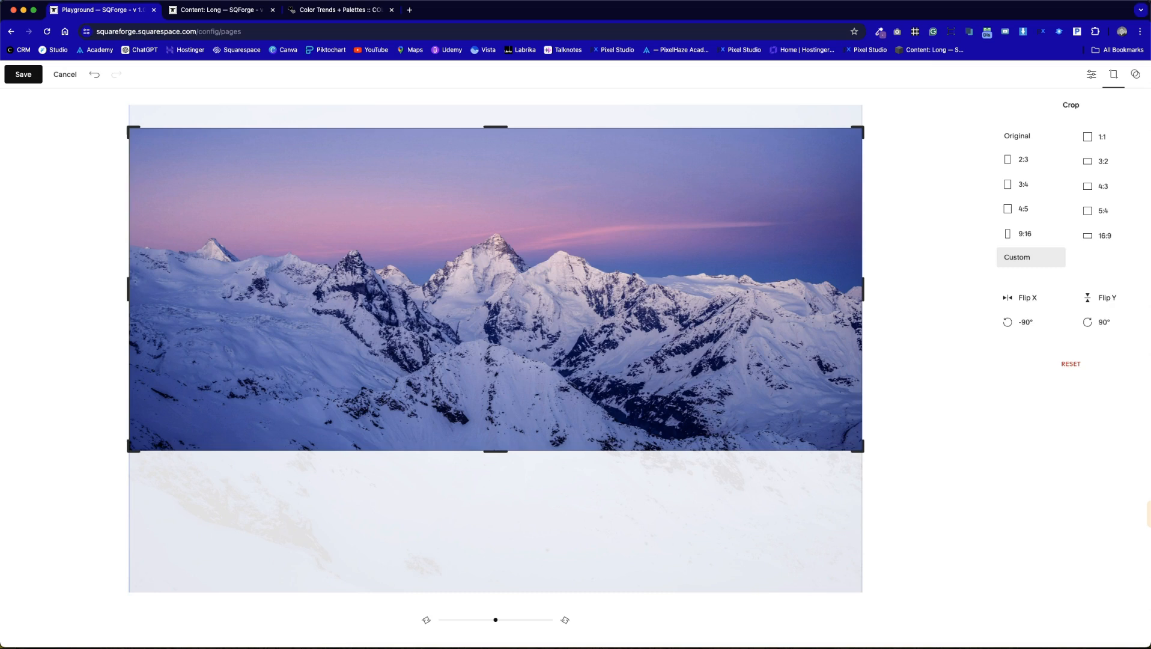
# - Set the background image's contrast to 22 and shadows to 18, and save the image edits permanently
pyautogui.click(1091, 74)
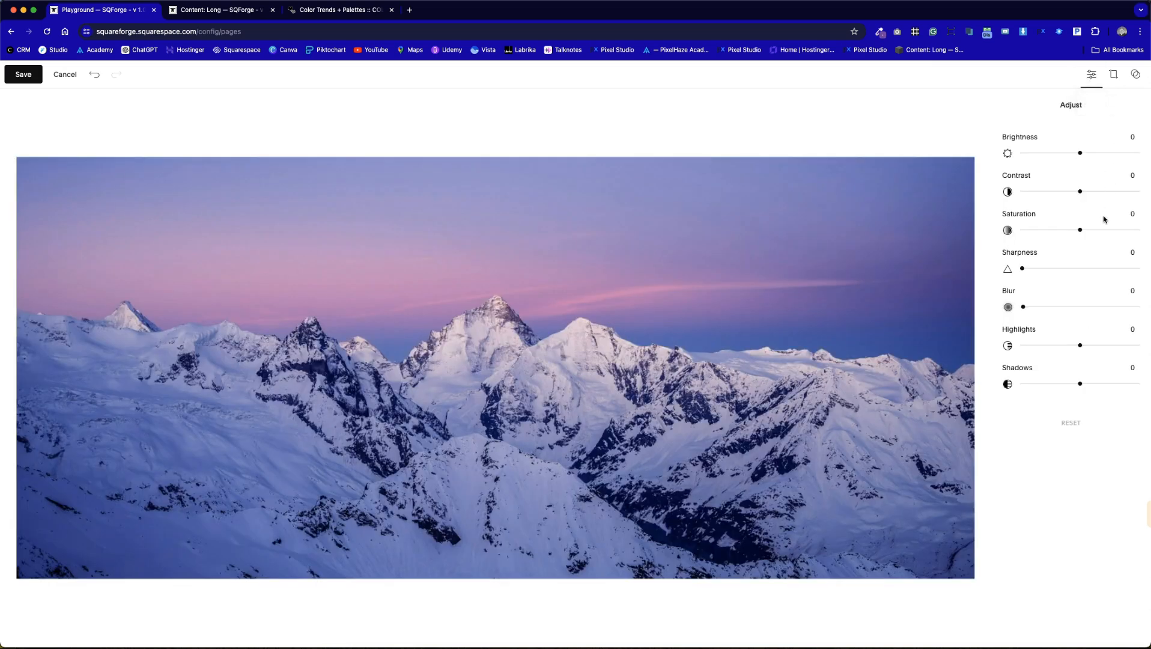
pyautogui.moveTo(1026, 270); pyautogui.dragTo(999, 272)
pyautogui.moveTo(1079, 190); pyautogui.dragTo(1093, 191)
pyautogui.moveTo(1080, 383); pyautogui.dragTo(1090, 383)
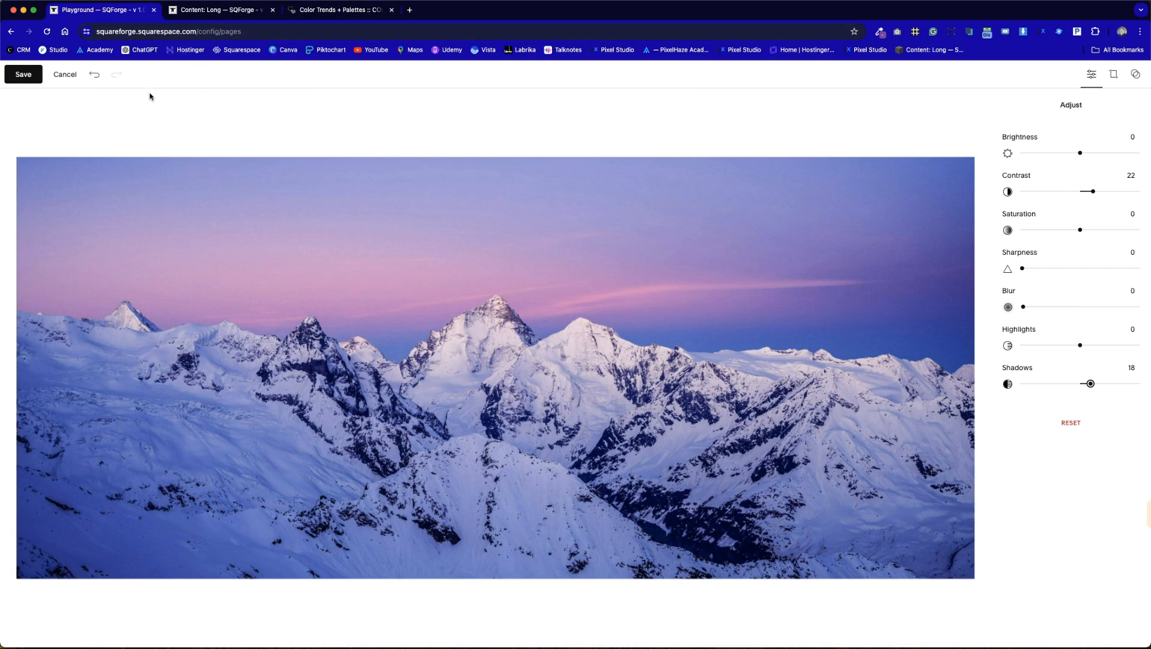
pyautogui.click(23, 74)
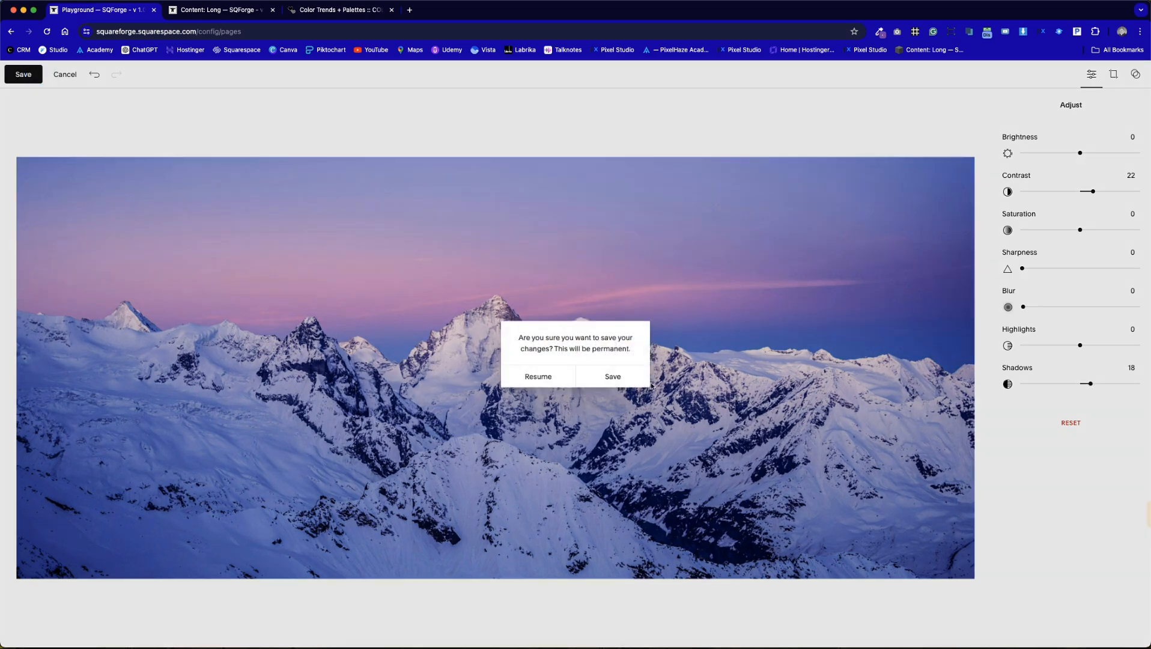
pyautogui.click(627, 375)
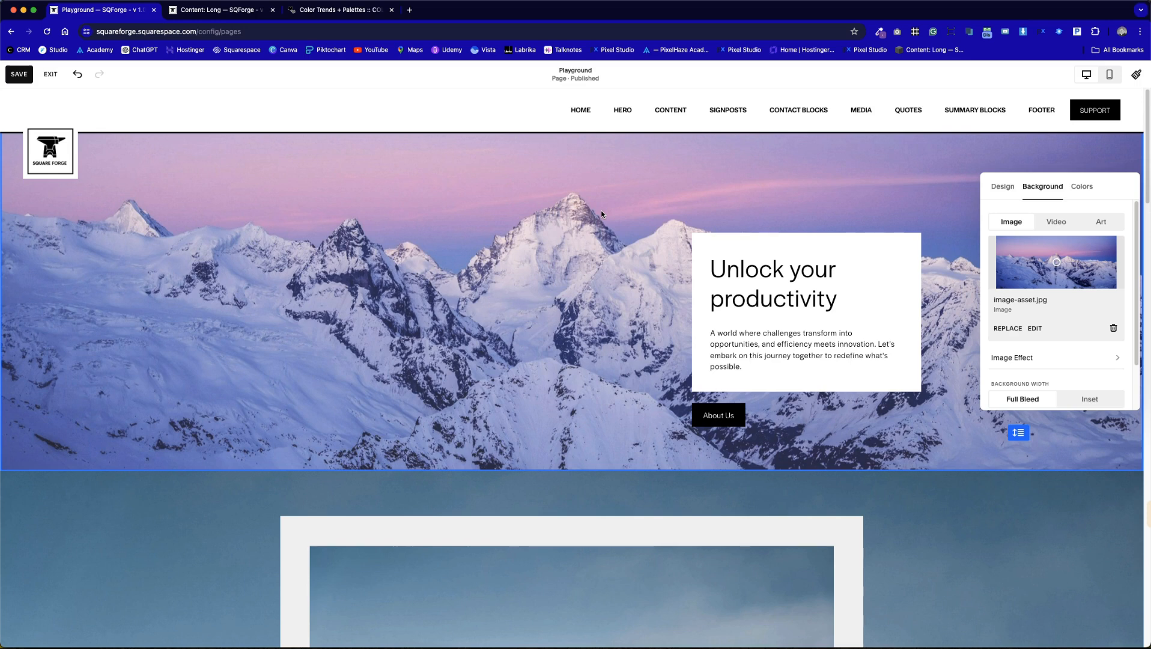
# - Move the "Unlock your productivity" text card together with its About Us button to the left side of the section
pyautogui.click(622, 231)
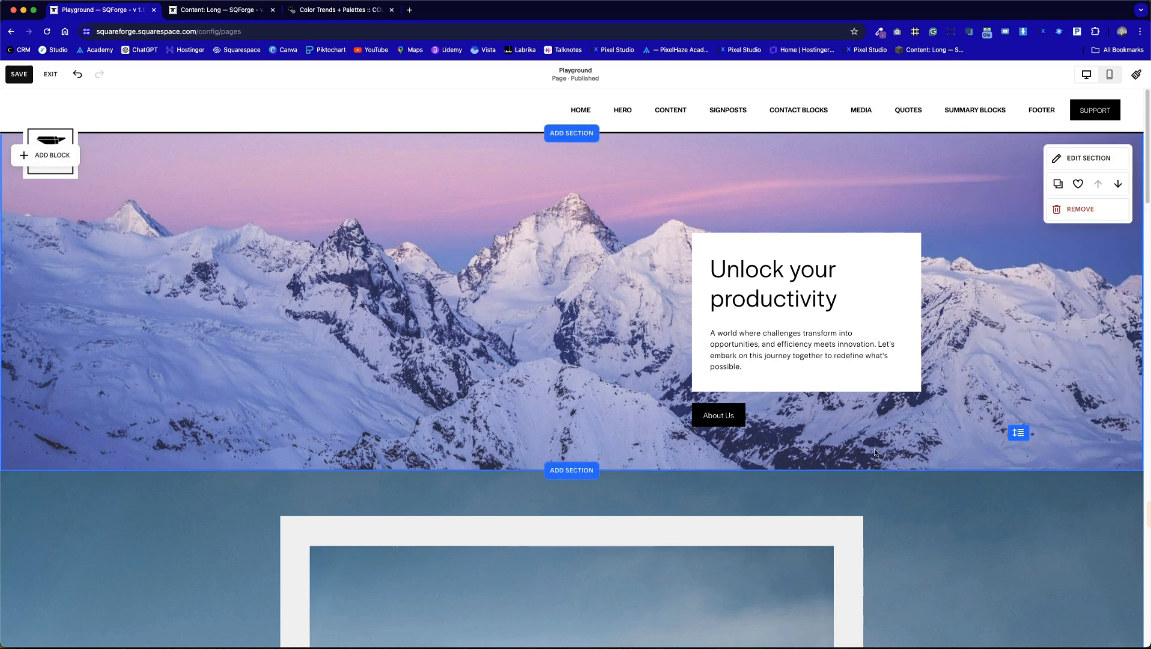
pyautogui.click(814, 318)
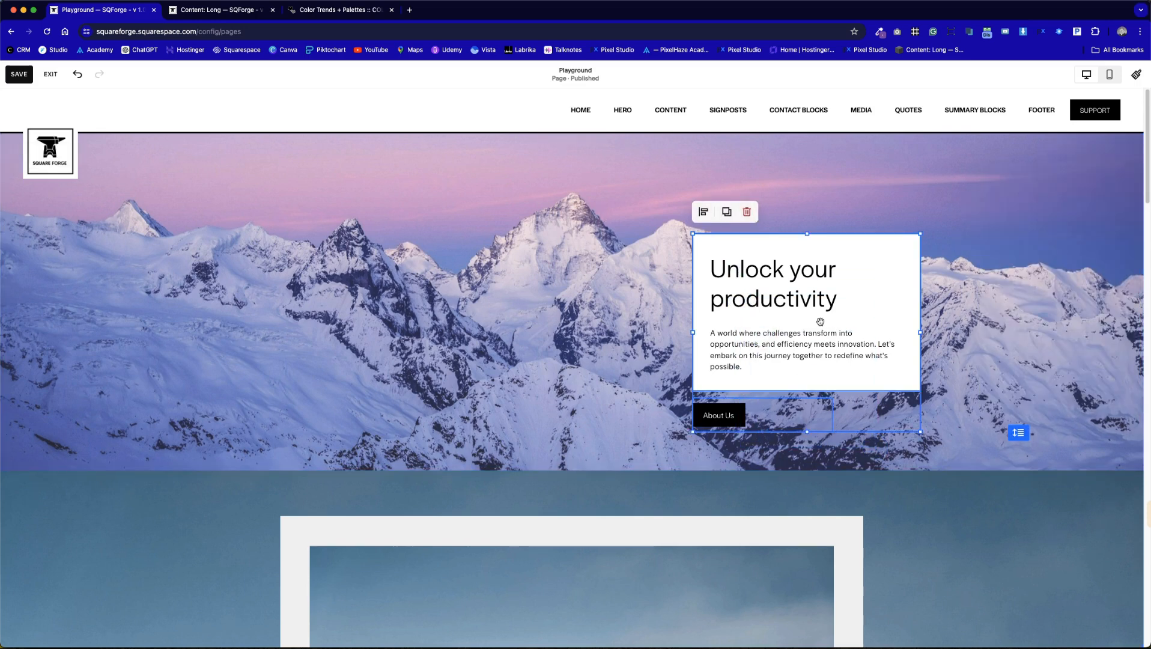
pyautogui.moveTo(859, 341); pyautogui.dragTo(391, 327)
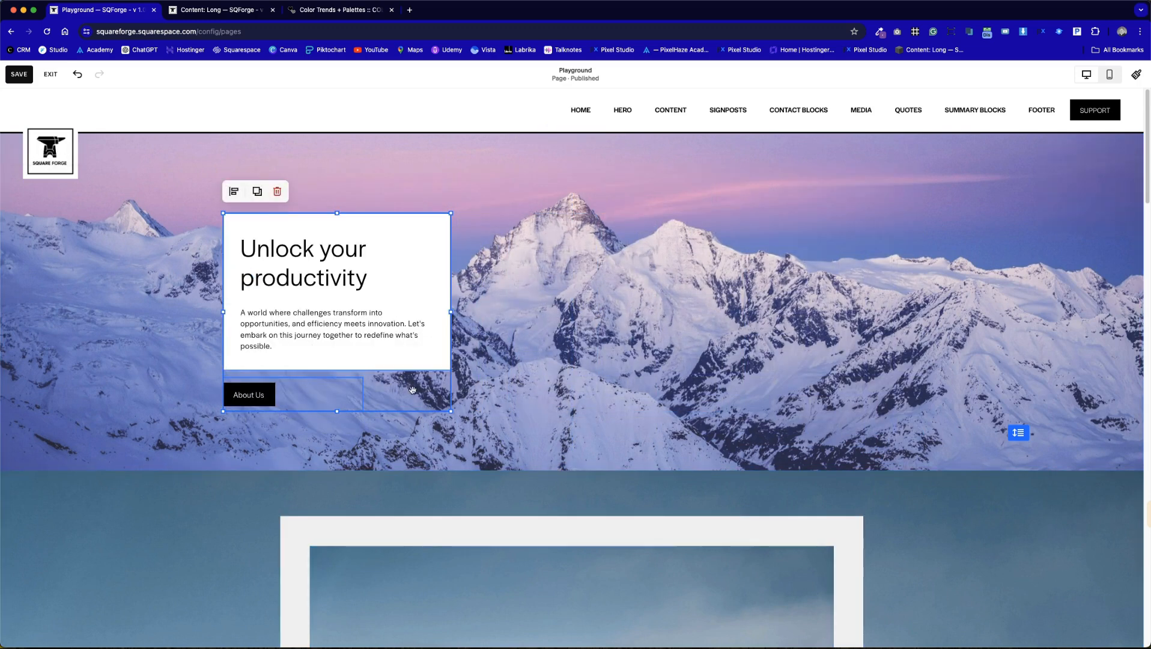
# - Enlarge the text card slightly and place the About Us button beneath it, flush with the card's right edge
pyautogui.moveTo(595, 447); pyautogui.dragTo(282, 249)
pyautogui.moveTo(450, 312); pyautogui.dragTo(479, 309)
pyautogui.moveTo(349, 443); pyautogui.dragTo(430, 417)
pyautogui.click(393, 413)
pyautogui.click(505, 376)
pyautogui.click(527, 397)
pyautogui.click(580, 422)
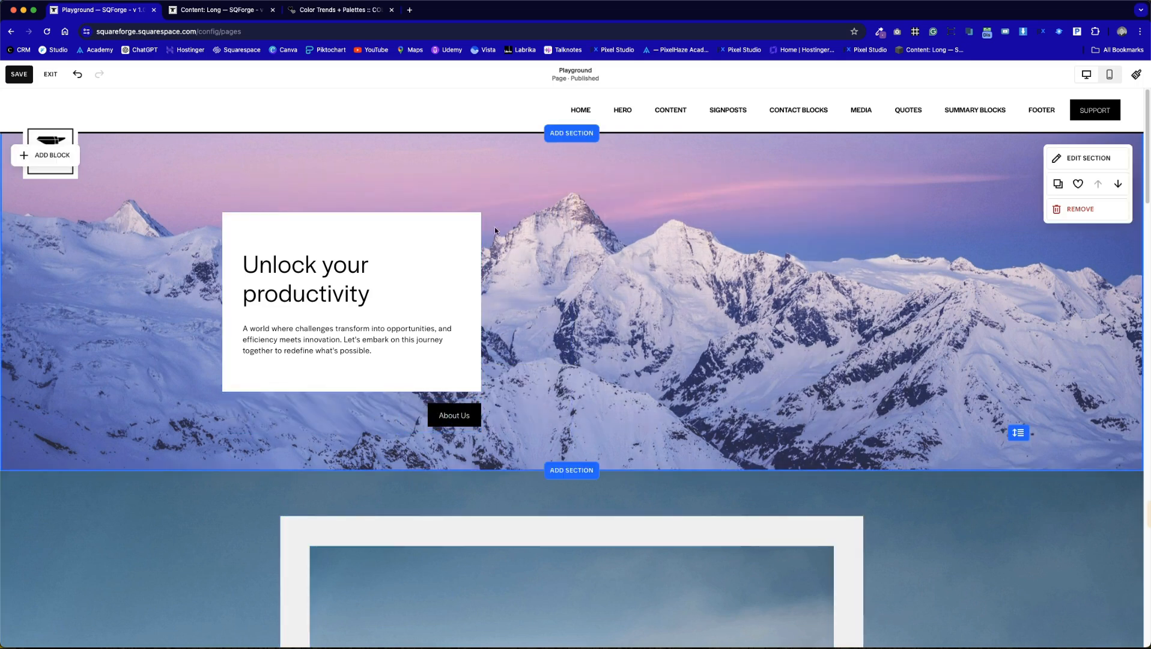
# - Shift the About Us button up slightly so it sits closer to the text card
pyautogui.click(464, 416)
pyautogui.click(525, 378)
pyautogui.click(504, 403)
pyautogui.click(720, 432)
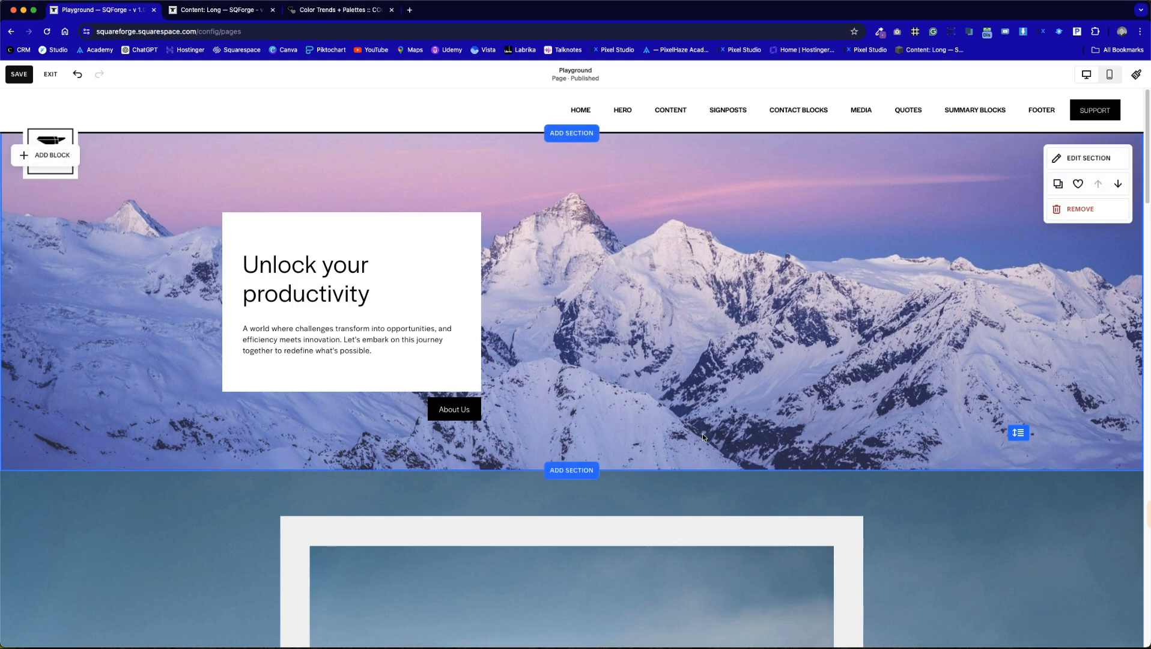
# - Switch the background of the "Unlock your productivity" text card off and back on
pyautogui.click(457, 255)
pyautogui.click(257, 191)
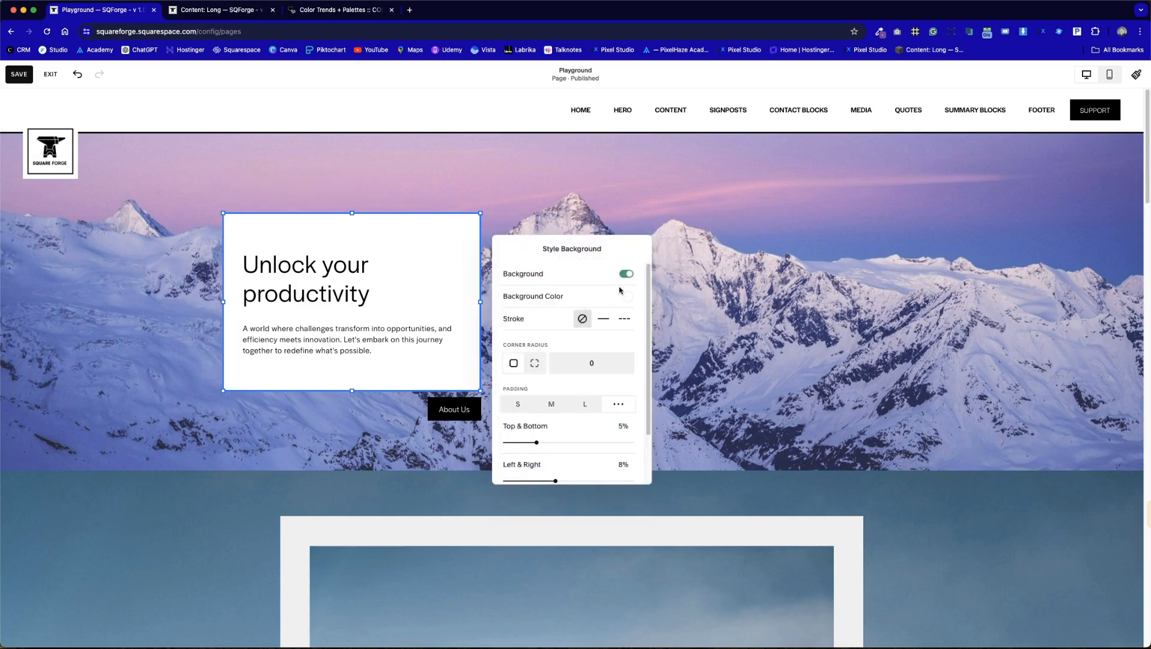
pyautogui.click(628, 274)
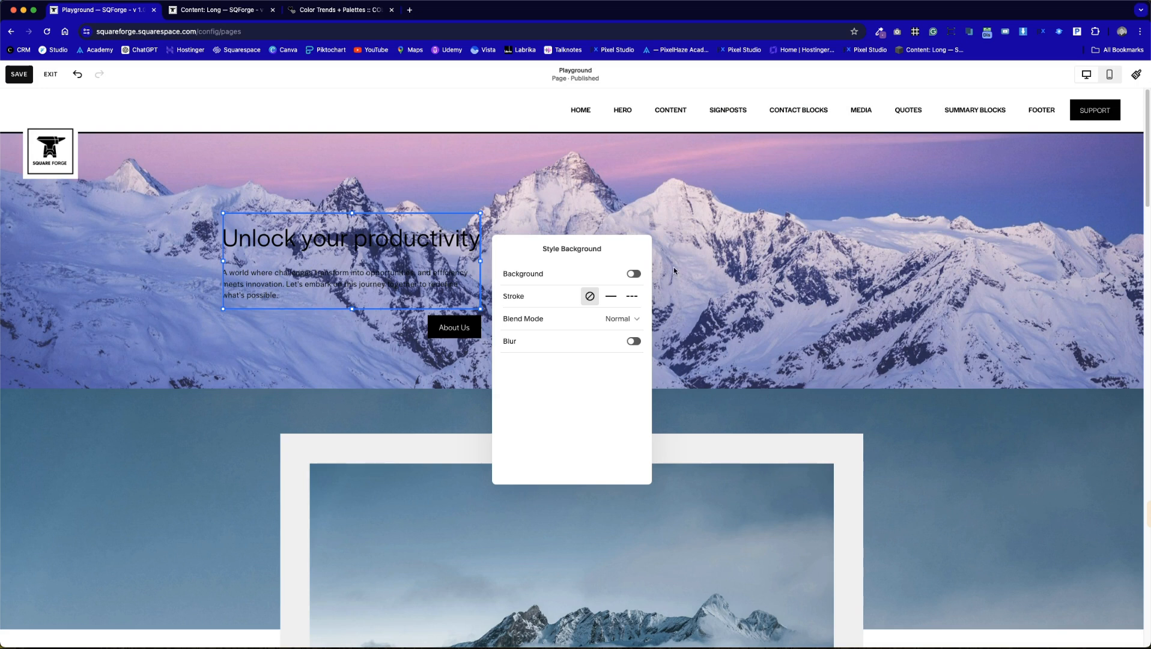
pyautogui.click(634, 275)
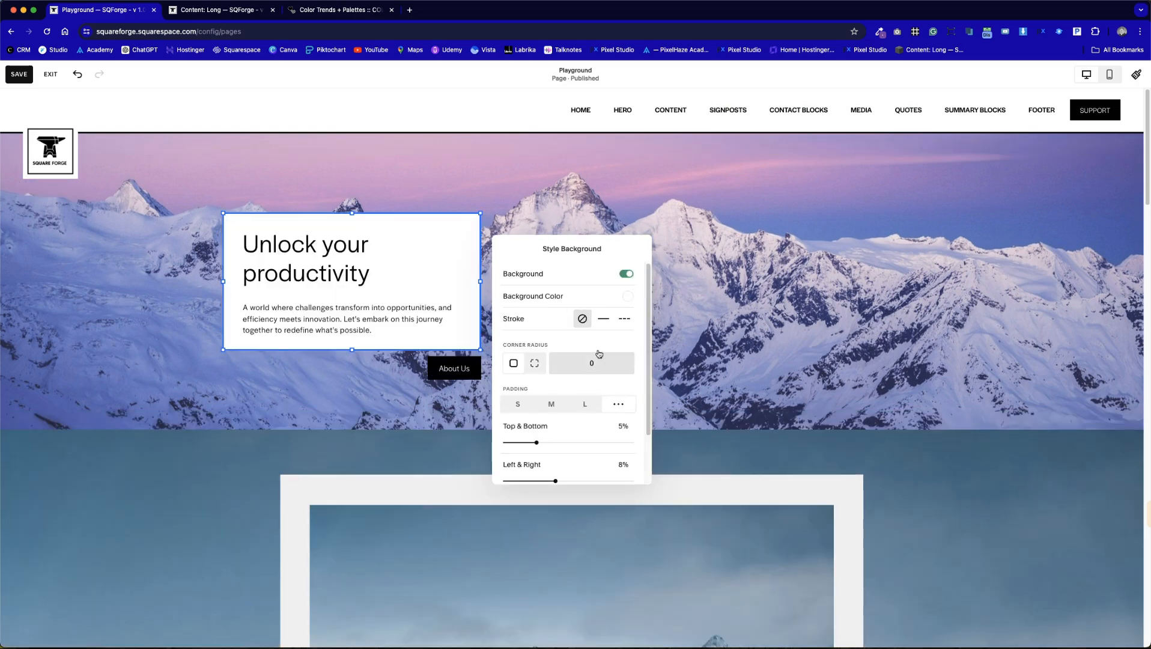
# - Try dark grey as the text card's background colour, then set it to the lightest grey of the site palette
pyautogui.click(628, 296)
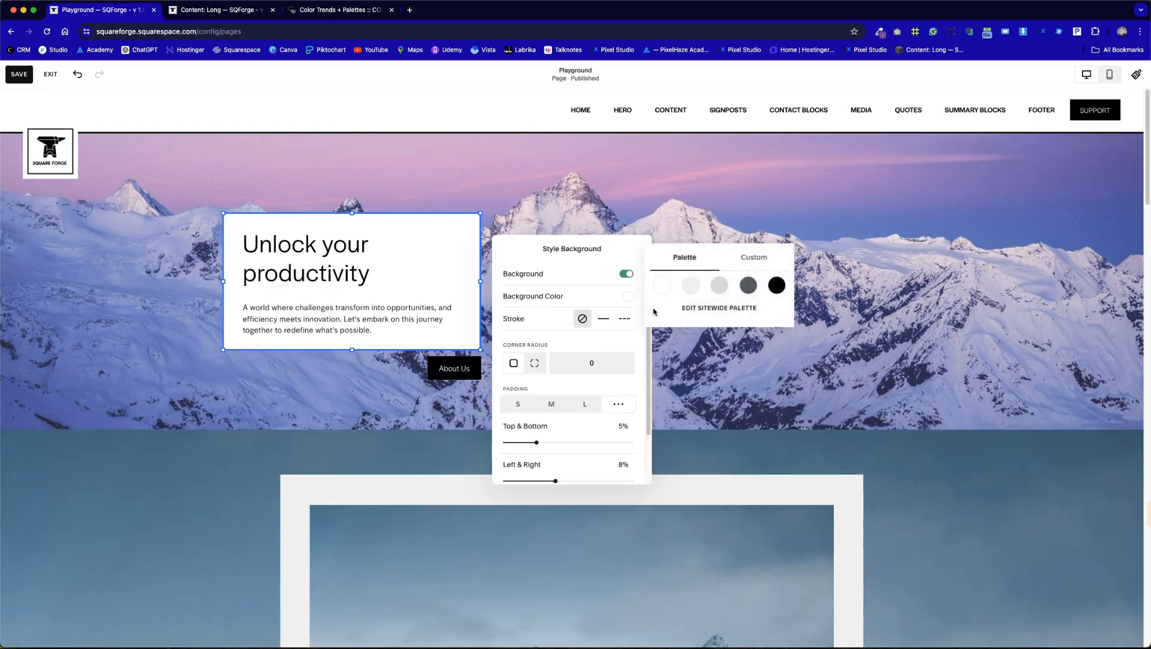
pyautogui.click(749, 284)
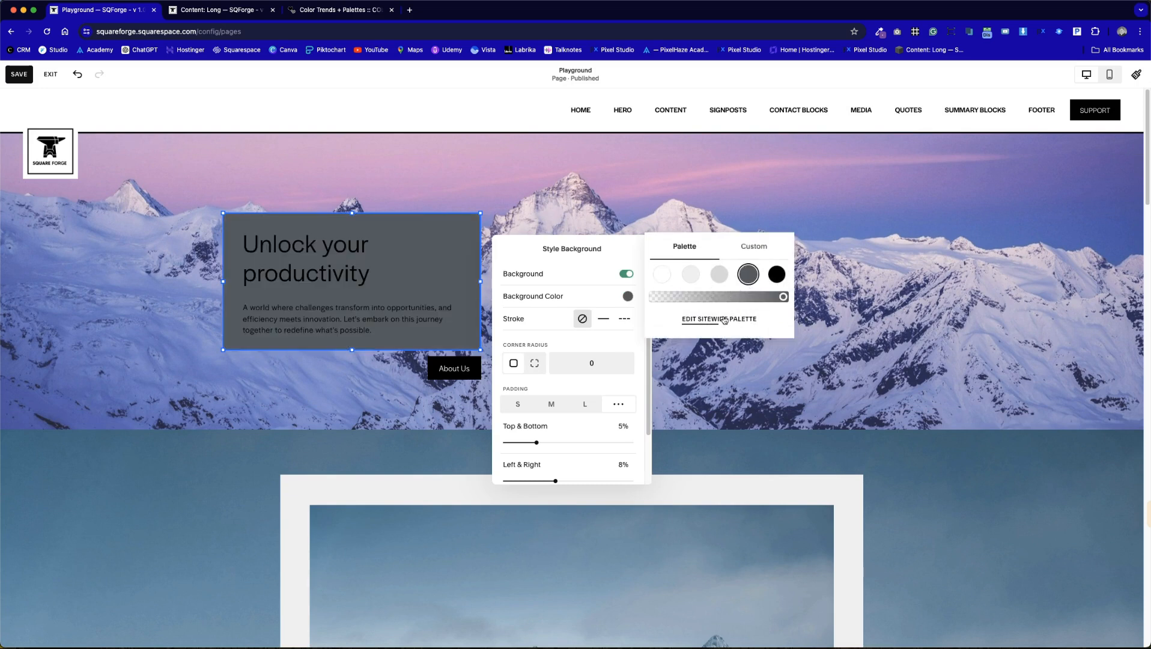
pyautogui.click(754, 247)
pyautogui.click(684, 191)
pyautogui.click(698, 276)
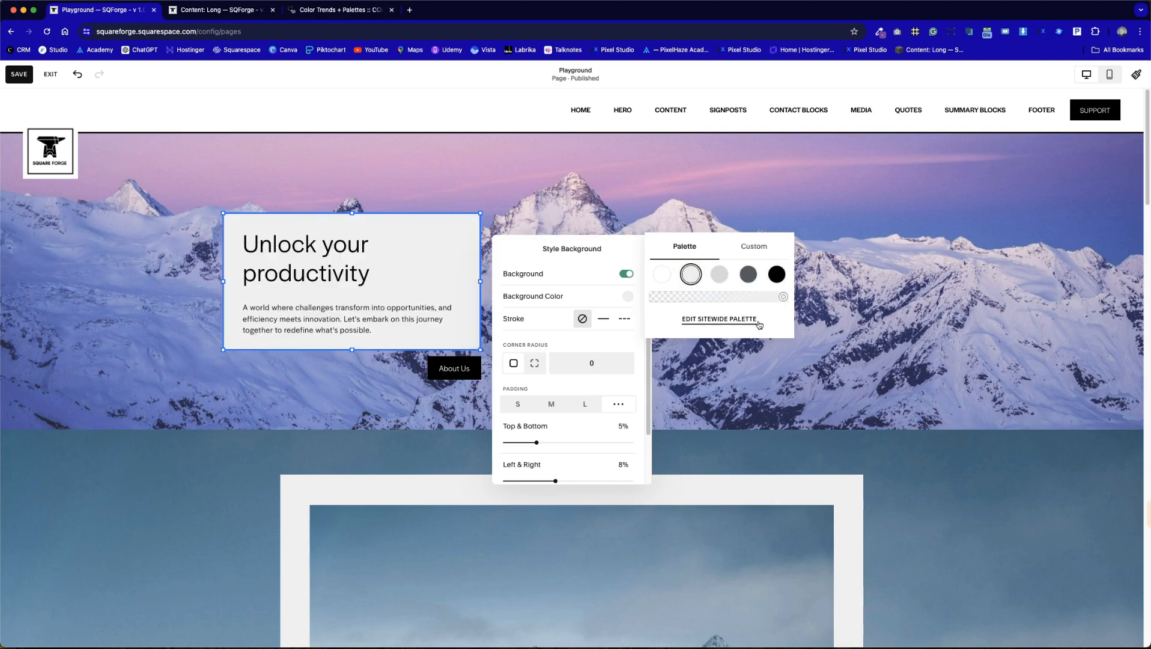
# - Change the text style of the "Unlock your productivity" title on the card to Heading 1
pyautogui.doubleClick(410, 307)
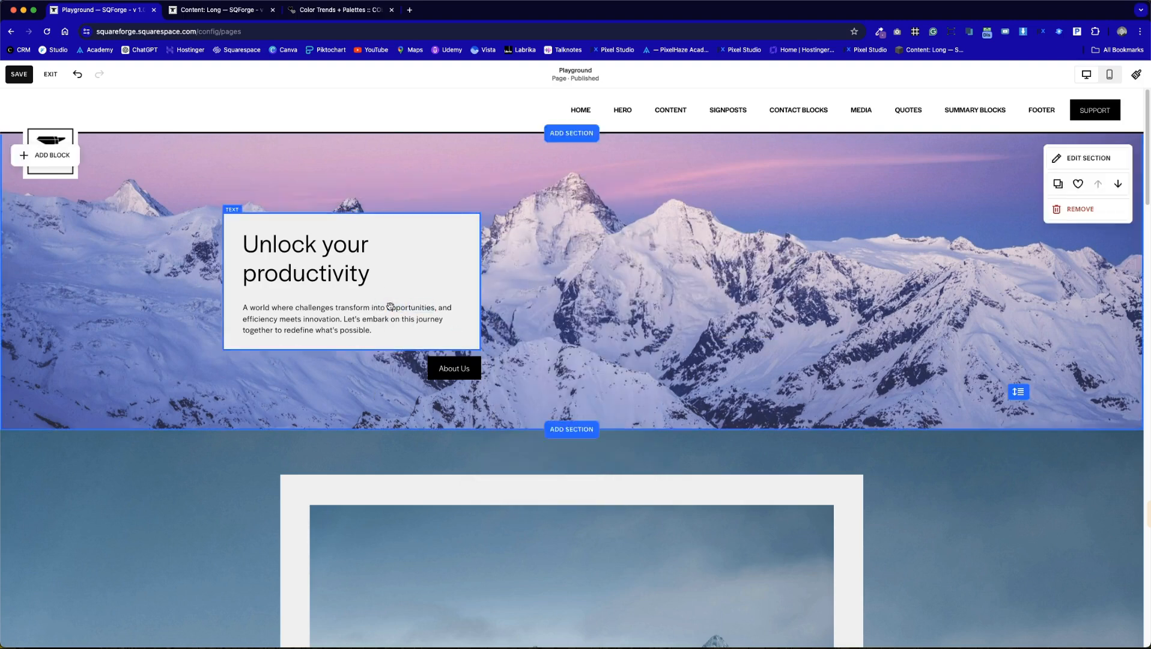
pyautogui.click(356, 328)
pyautogui.click(280, 246)
pyautogui.click(360, 307)
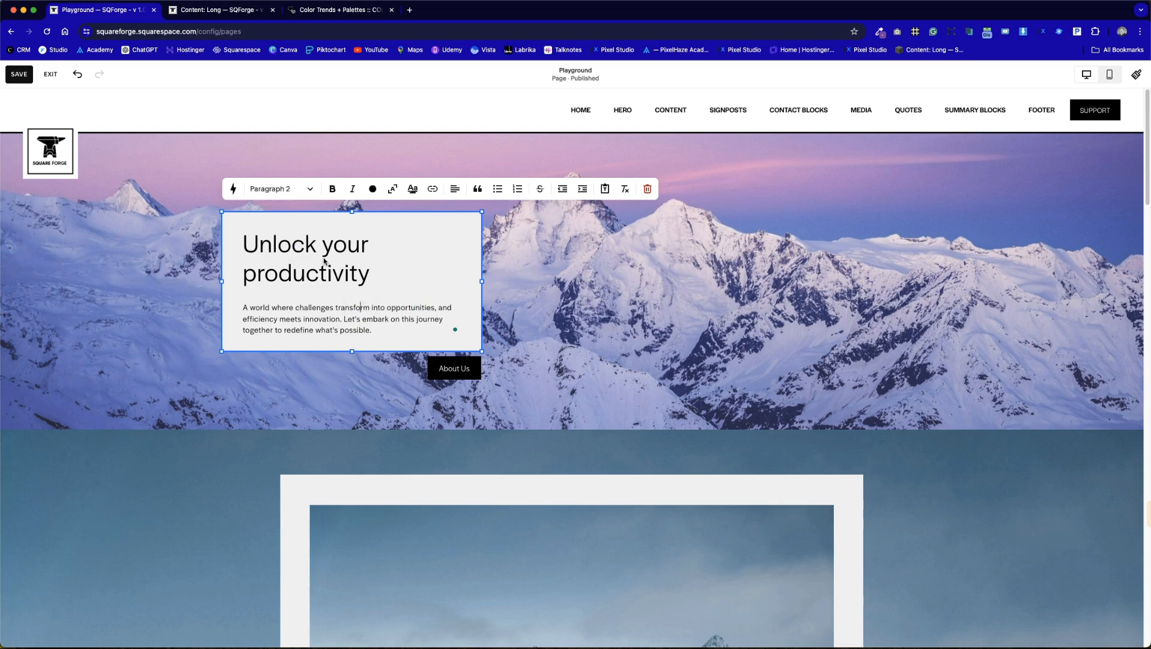
pyautogui.click(323, 275)
pyautogui.click(294, 189)
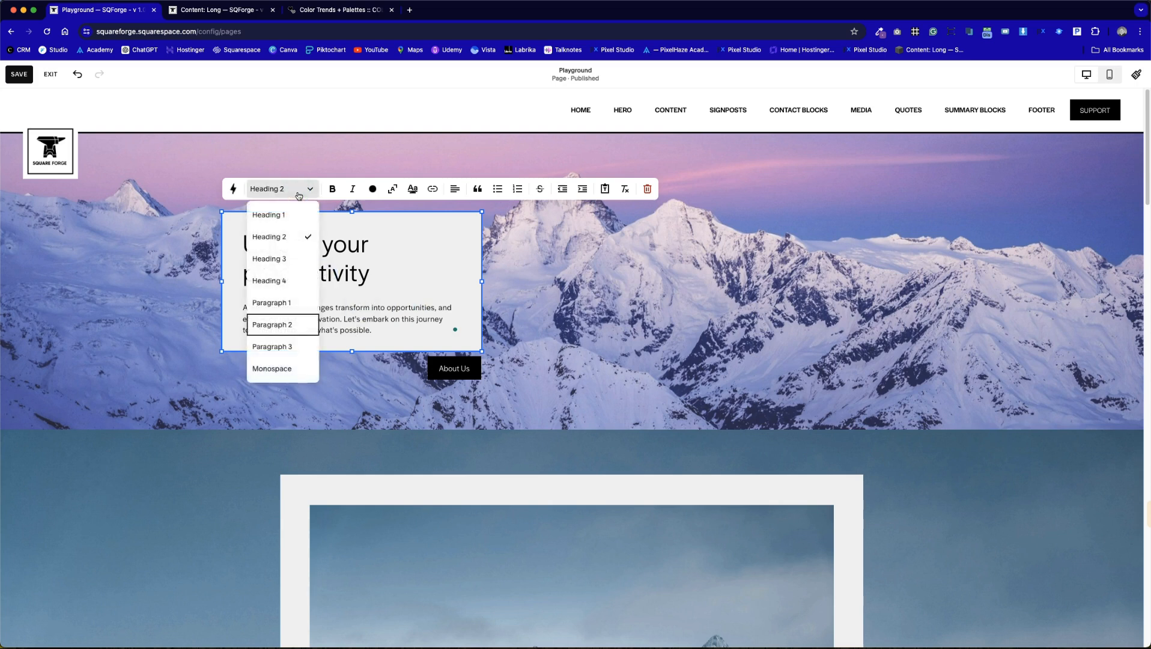
pyautogui.click(277, 214)
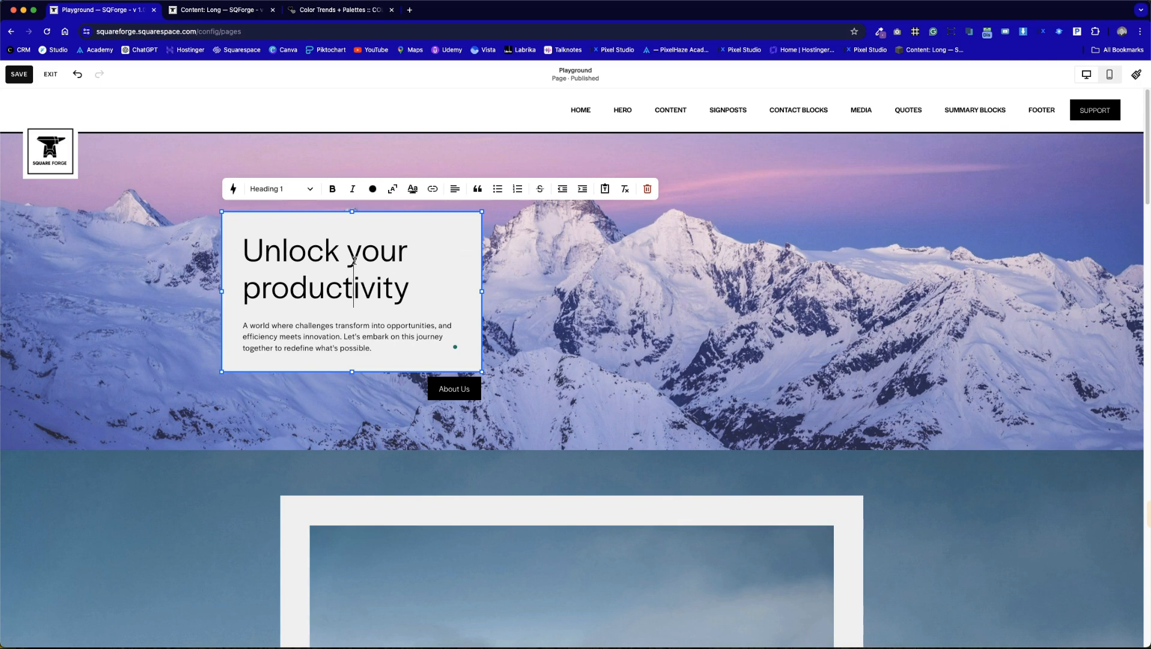
pyautogui.click(611, 310)
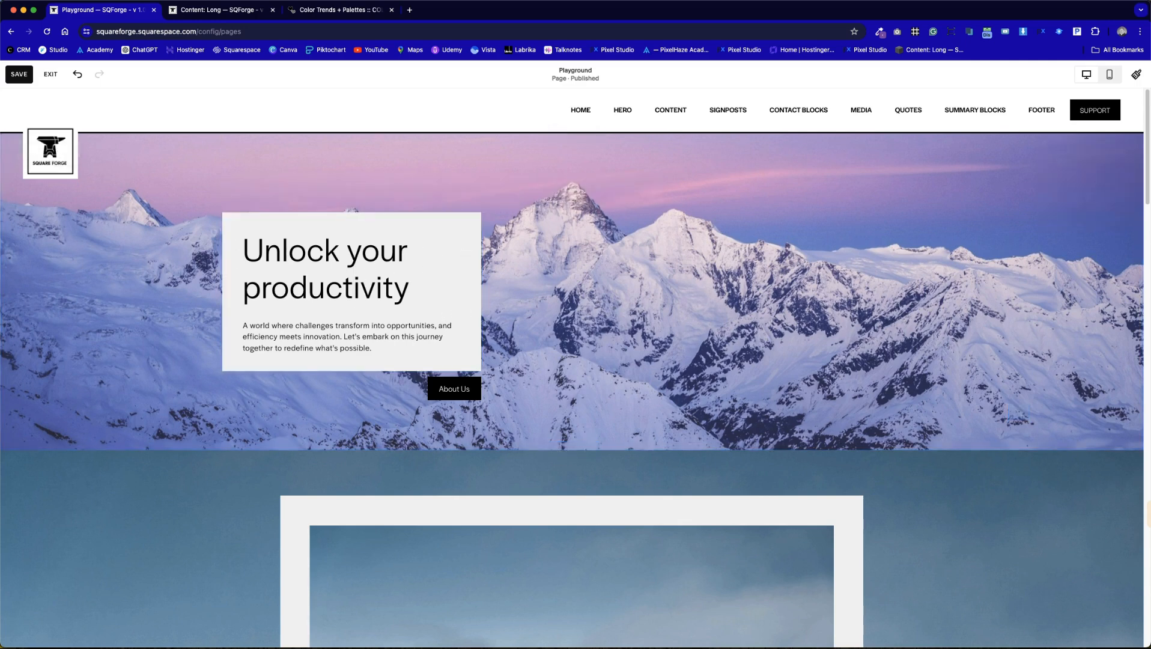
# - Move the mountain section one position down the page and back up to its original place
pyautogui.click(1118, 183)
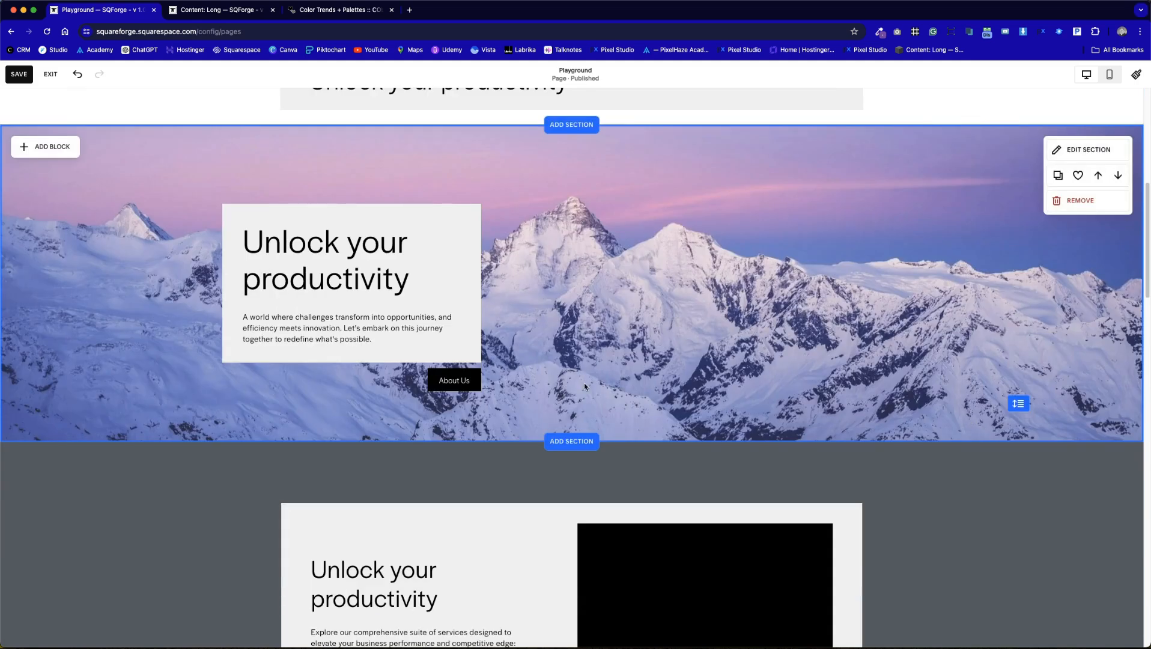
pyautogui.doubleClick(277, 245)
pyautogui.click(262, 192)
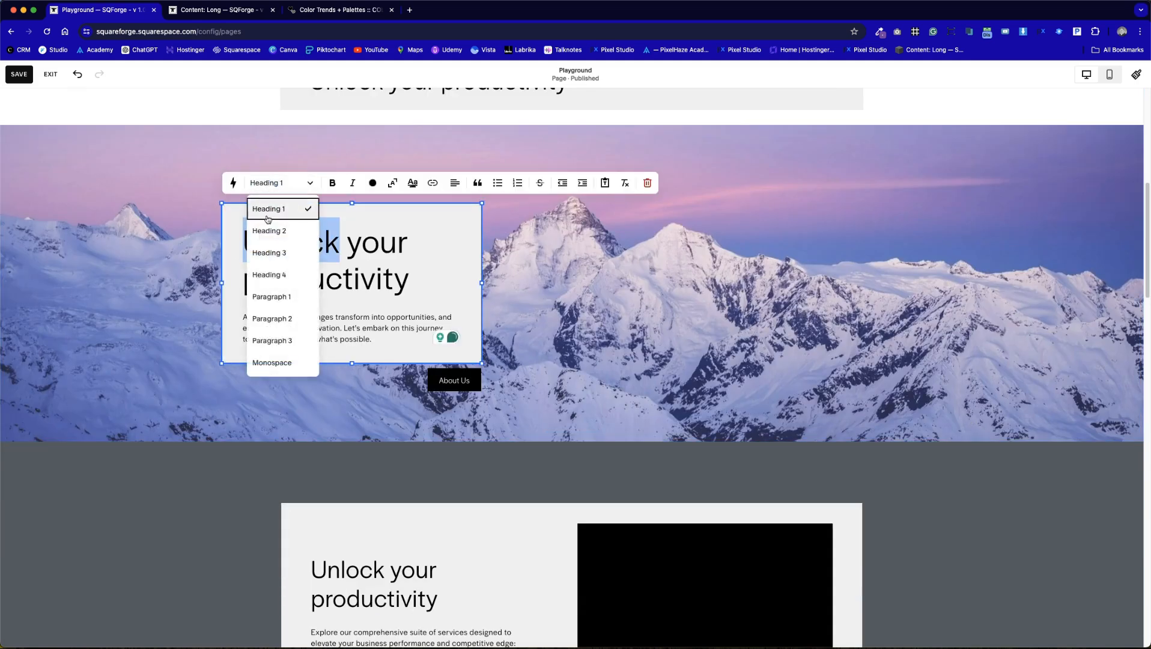
pyautogui.click(1066, 251)
pyautogui.click(1097, 175)
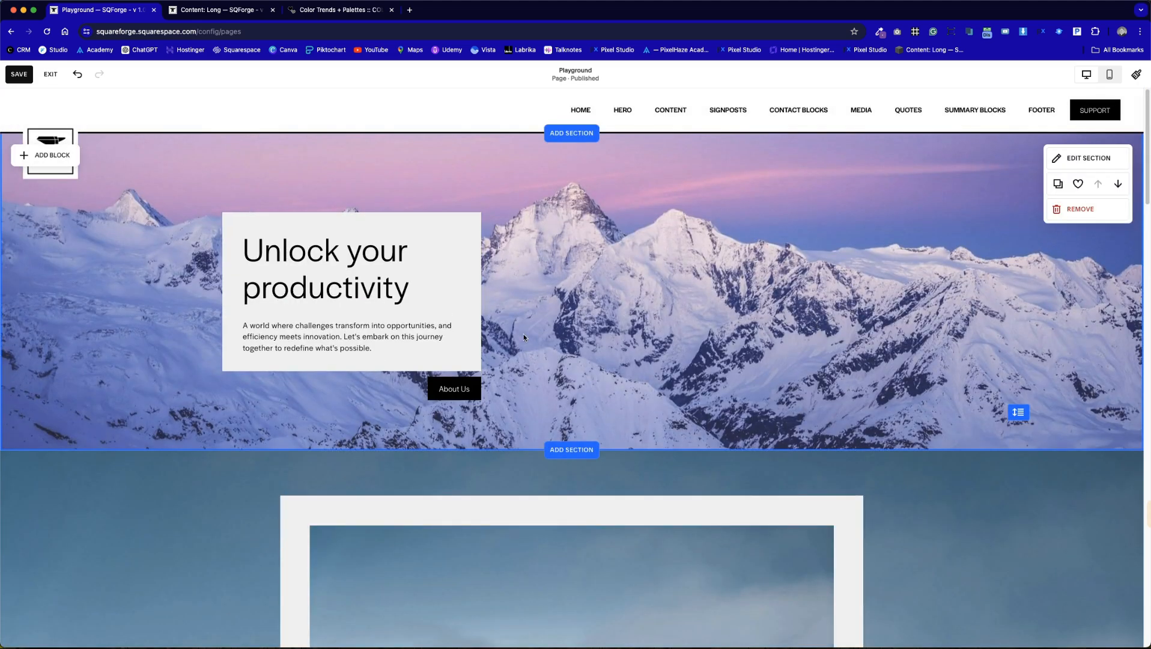
# - Try smaller padding presets on the text card, then apply the L preset and open its custom padding values
pyautogui.click(472, 342)
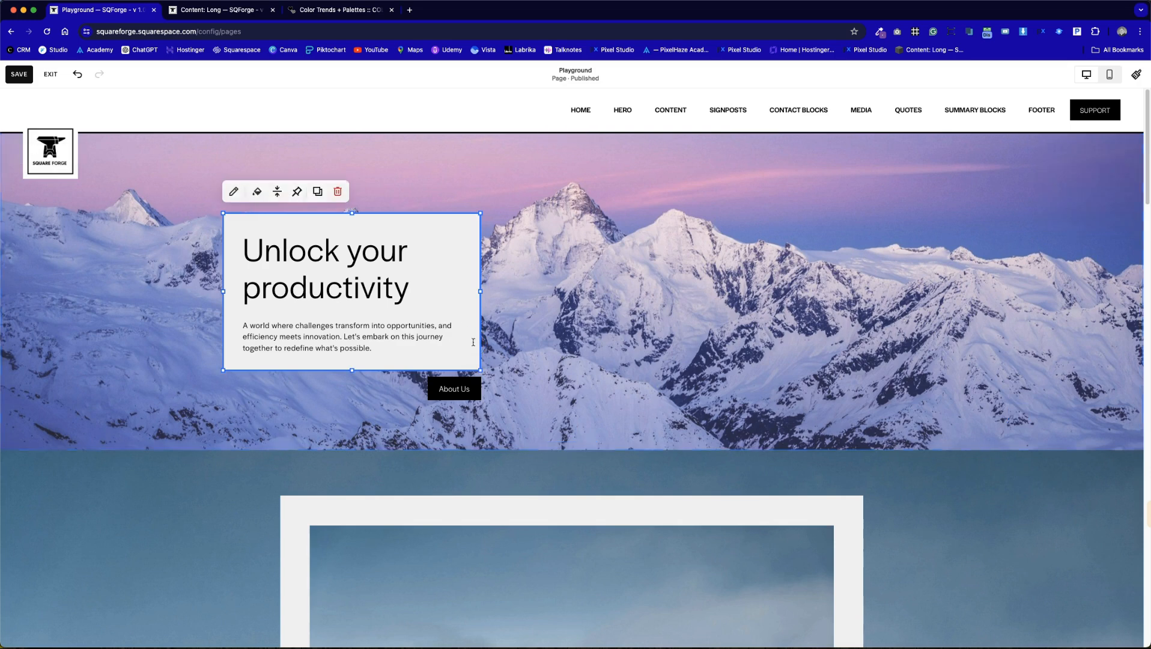
pyautogui.click(256, 191)
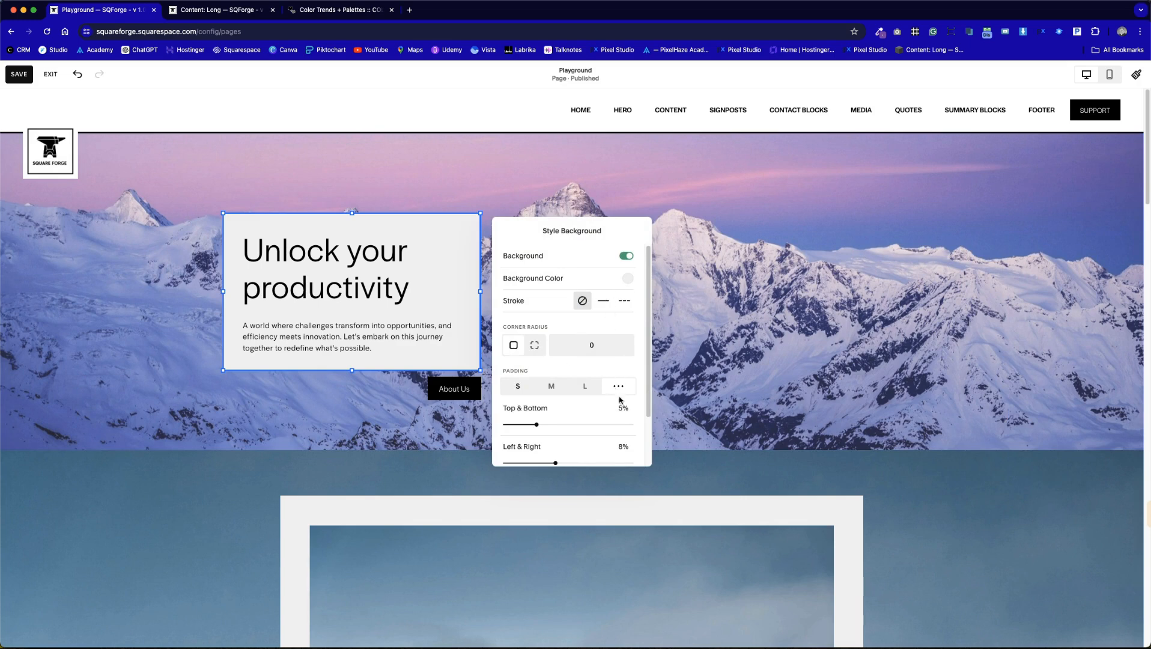
pyautogui.click(528, 390)
pyautogui.click(552, 388)
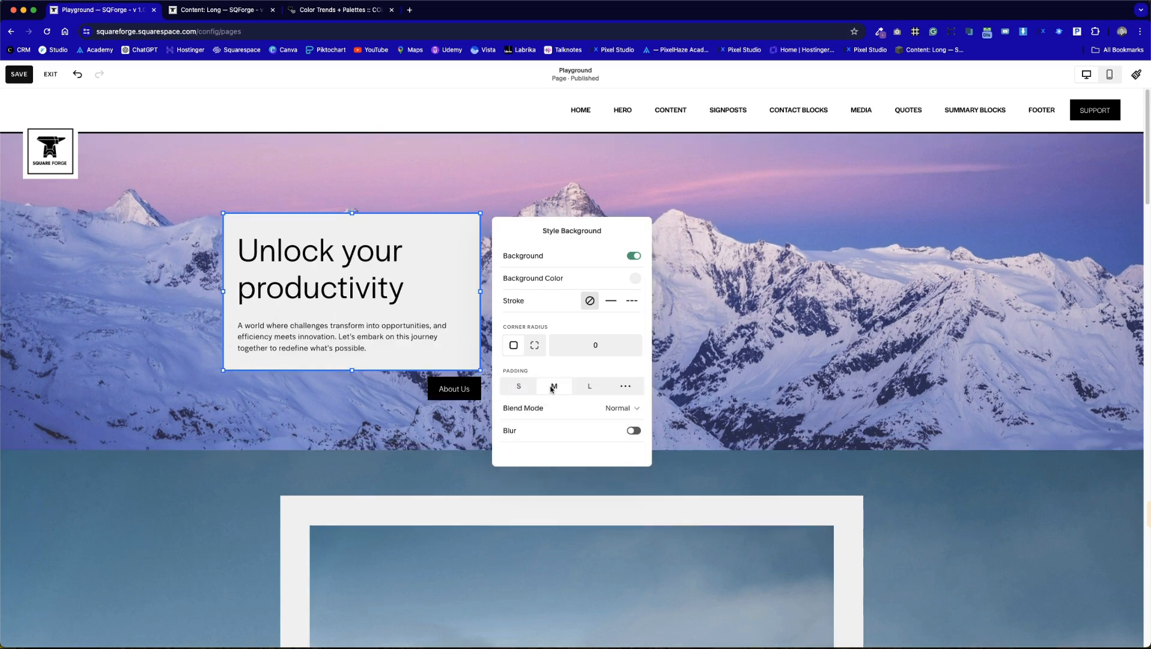
pyautogui.click(591, 389)
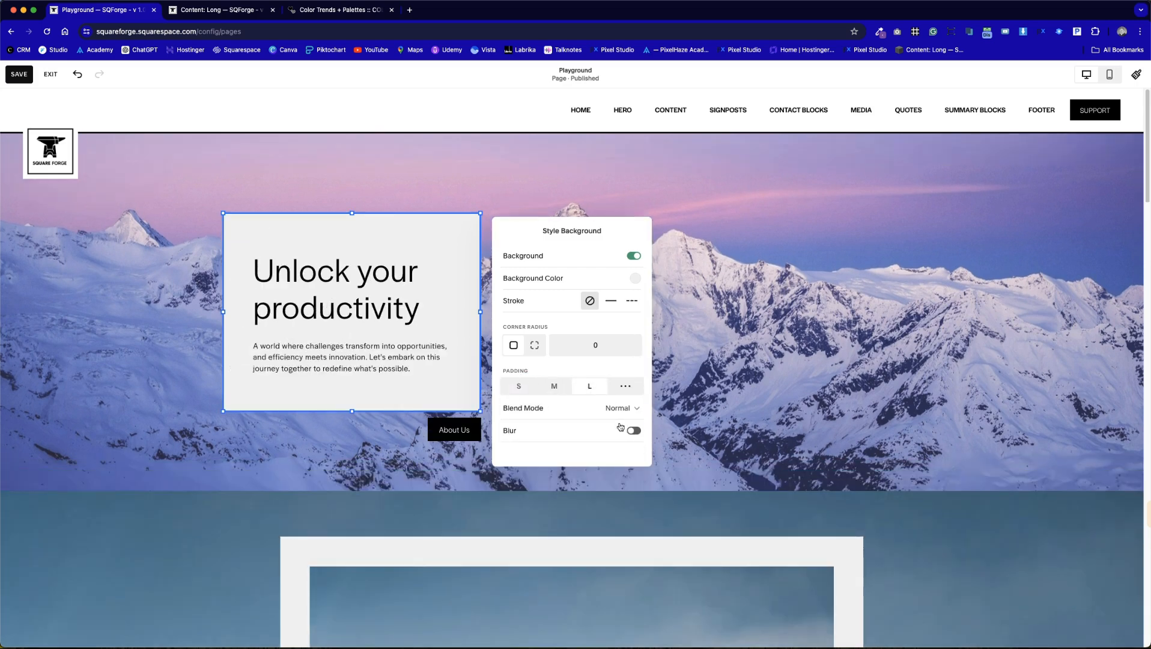
pyautogui.click(628, 391)
pyautogui.scroll(-2, 570, 412)
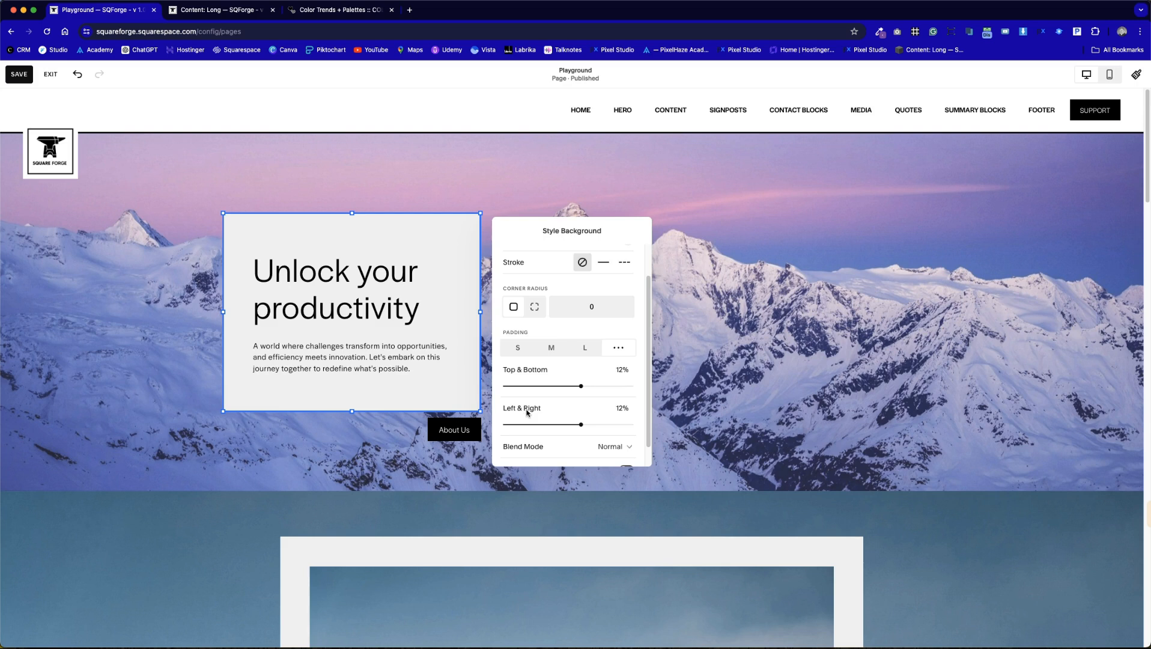
pyautogui.scroll(-1, 526, 412)
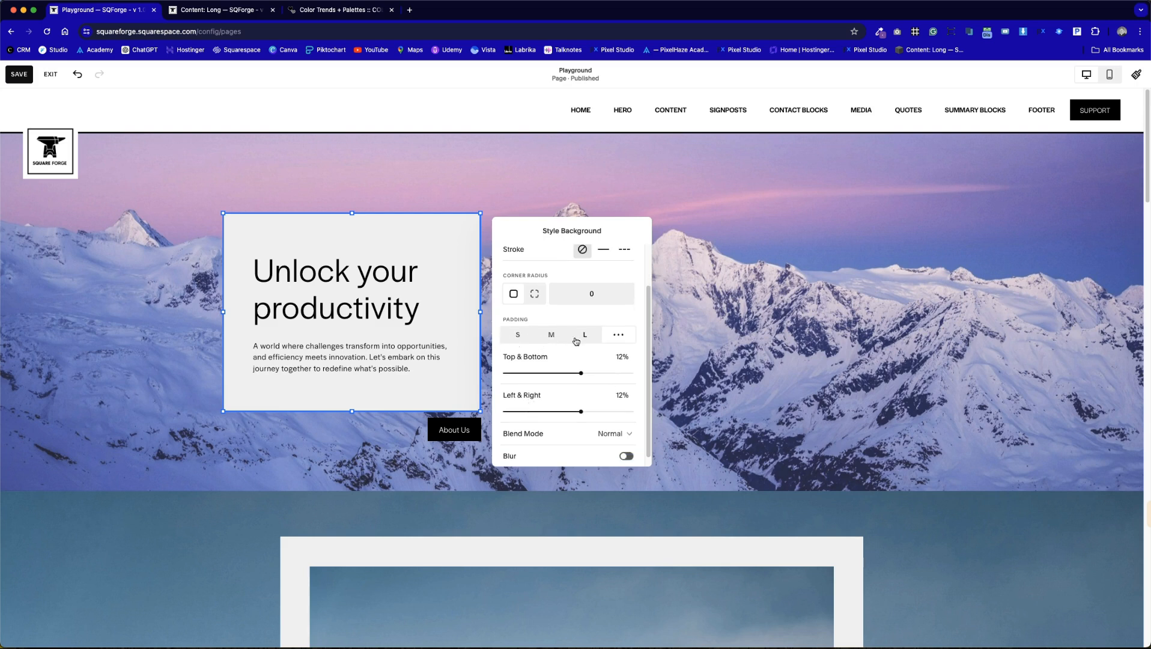
pyautogui.scroll(3, 562, 393)
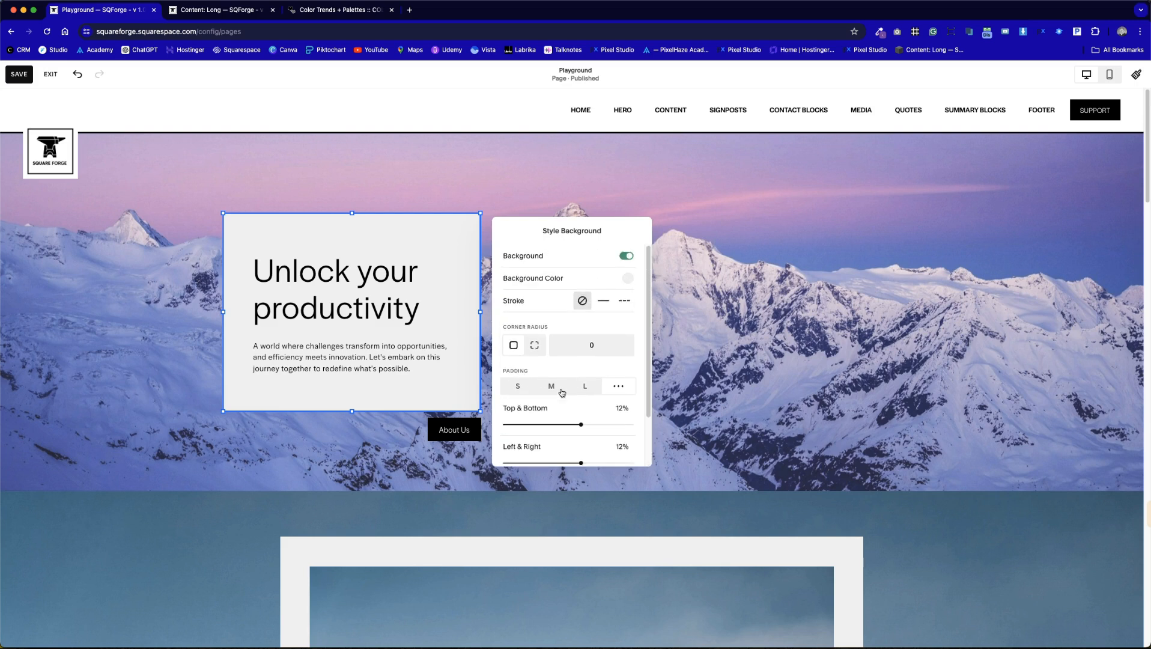
# - Try the Multiply blend mode on the text card's background, then set it to Screen
pyautogui.scroll(-3, 592, 361)
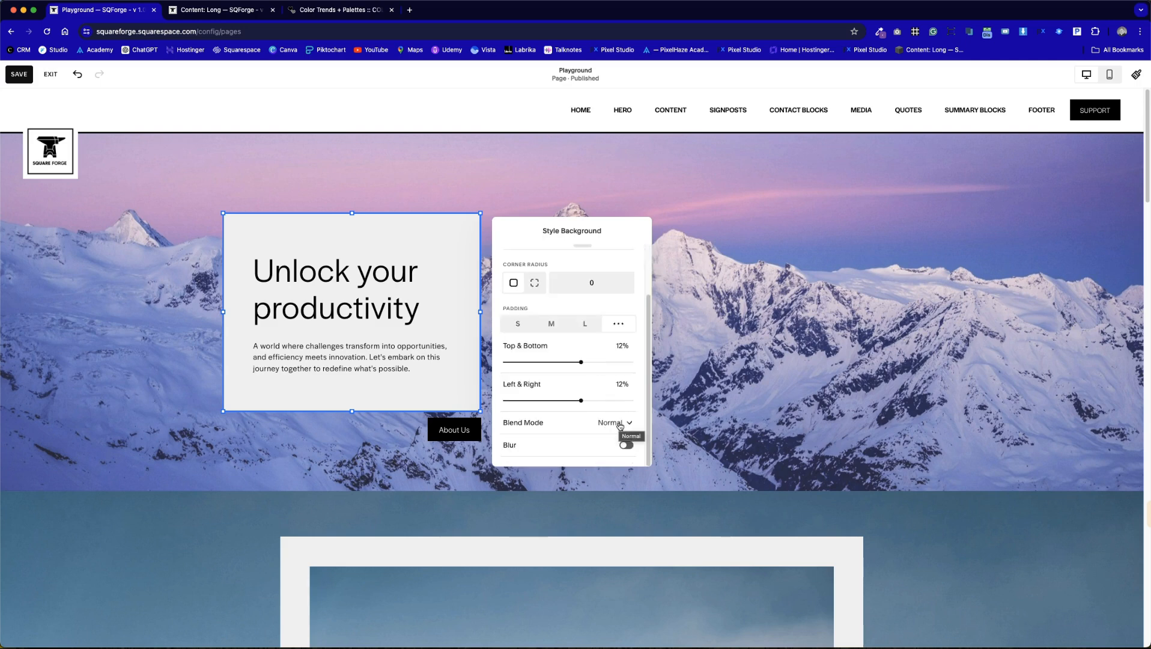
pyautogui.click(619, 425)
pyautogui.click(613, 446)
pyautogui.click(616, 426)
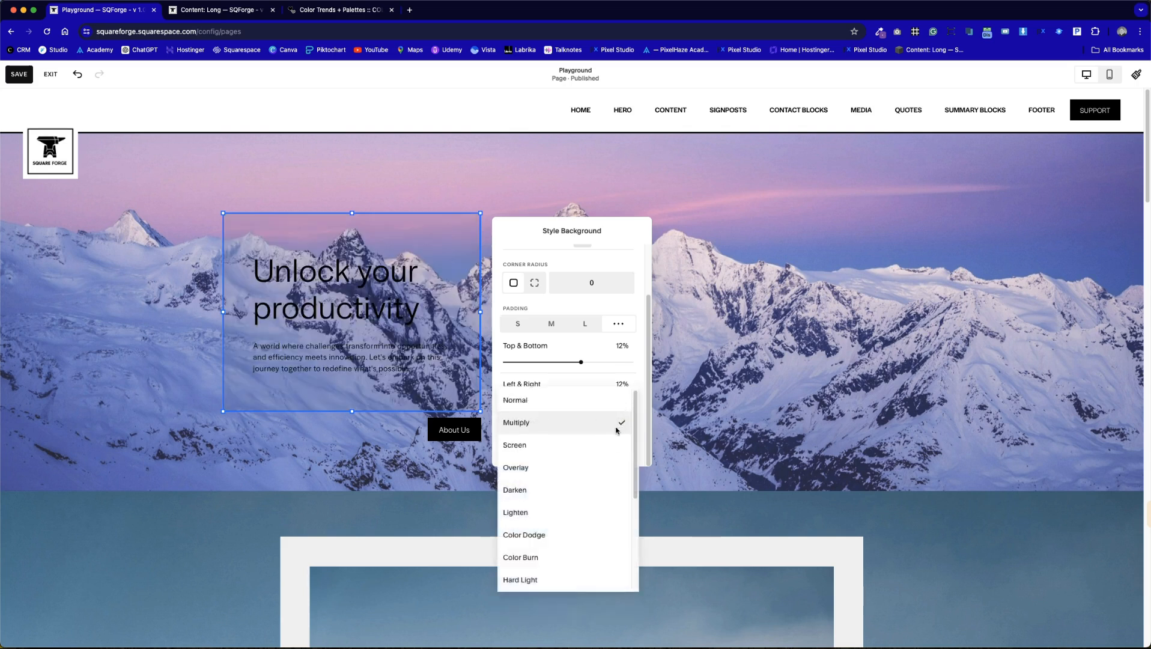
pyautogui.click(609, 441)
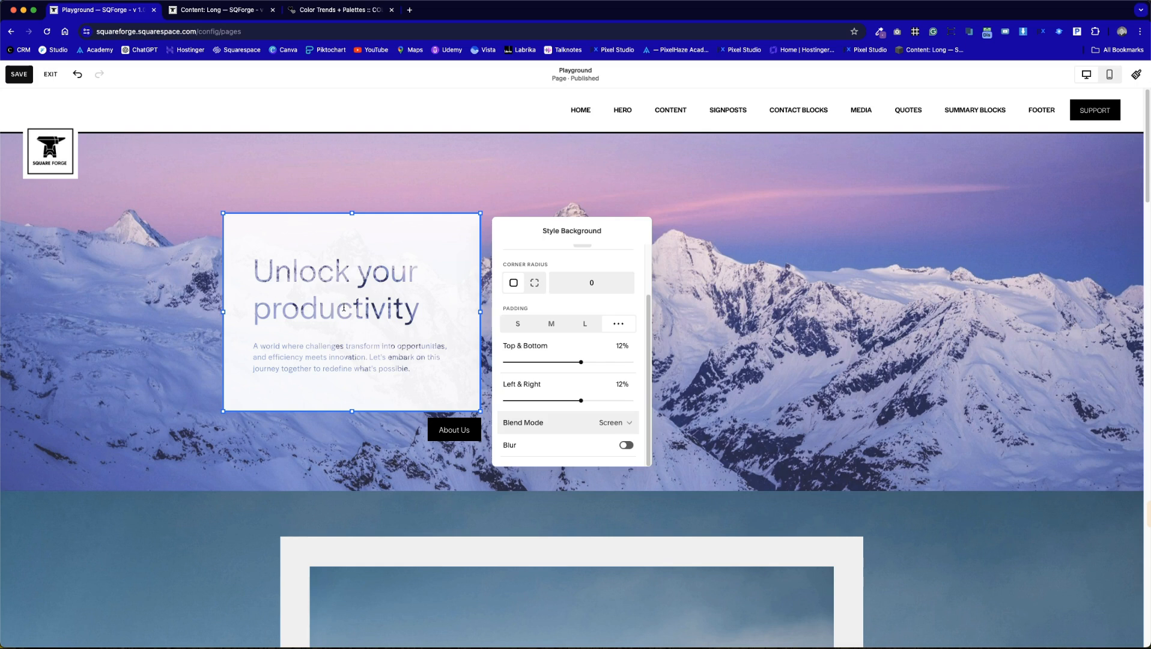
# - Try white and black palette colours for the card's background, and return it to white
pyautogui.scroll(2, 594, 330)
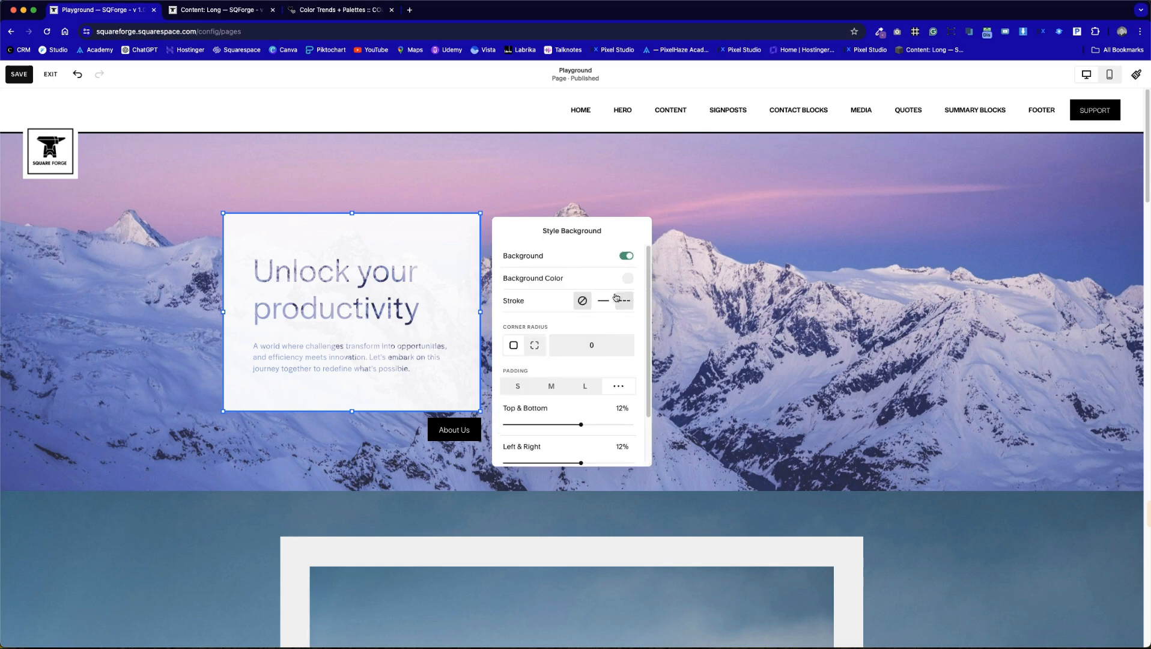
pyautogui.click(627, 278)
pyautogui.click(661, 256)
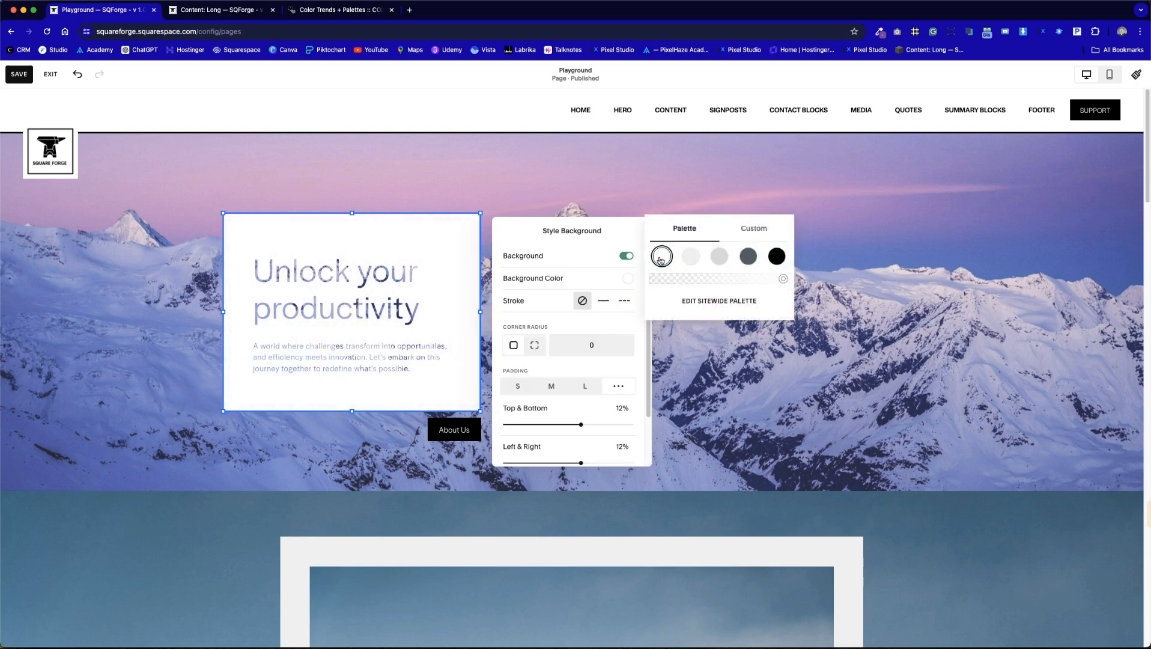
pyautogui.click(770, 258)
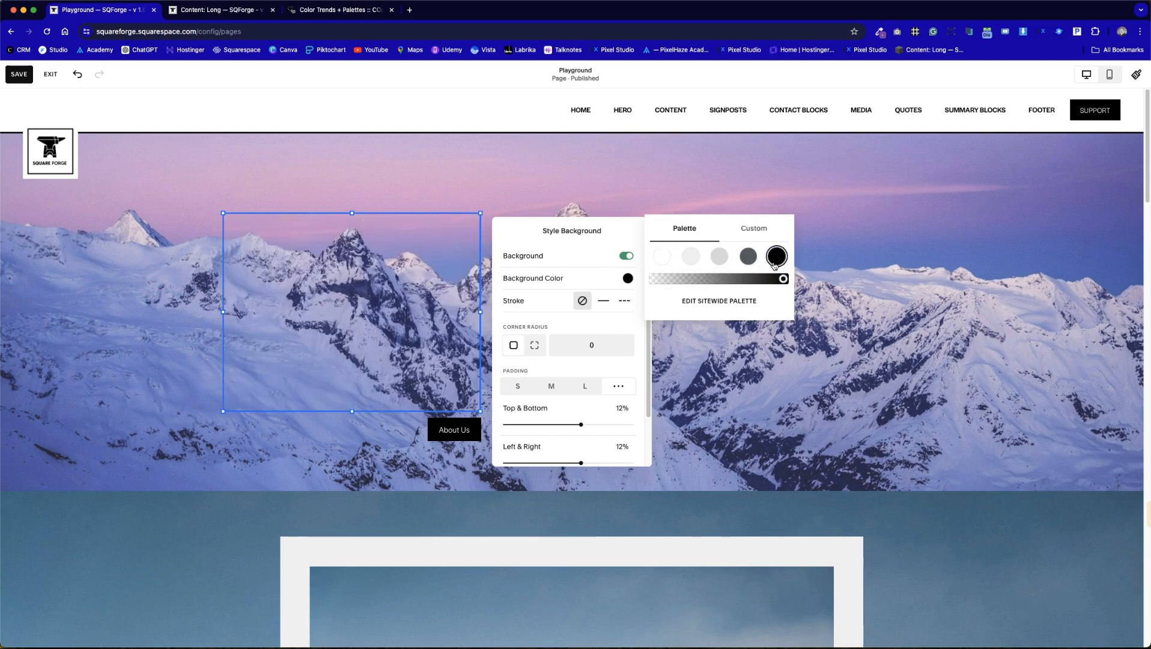
pyautogui.click(657, 264)
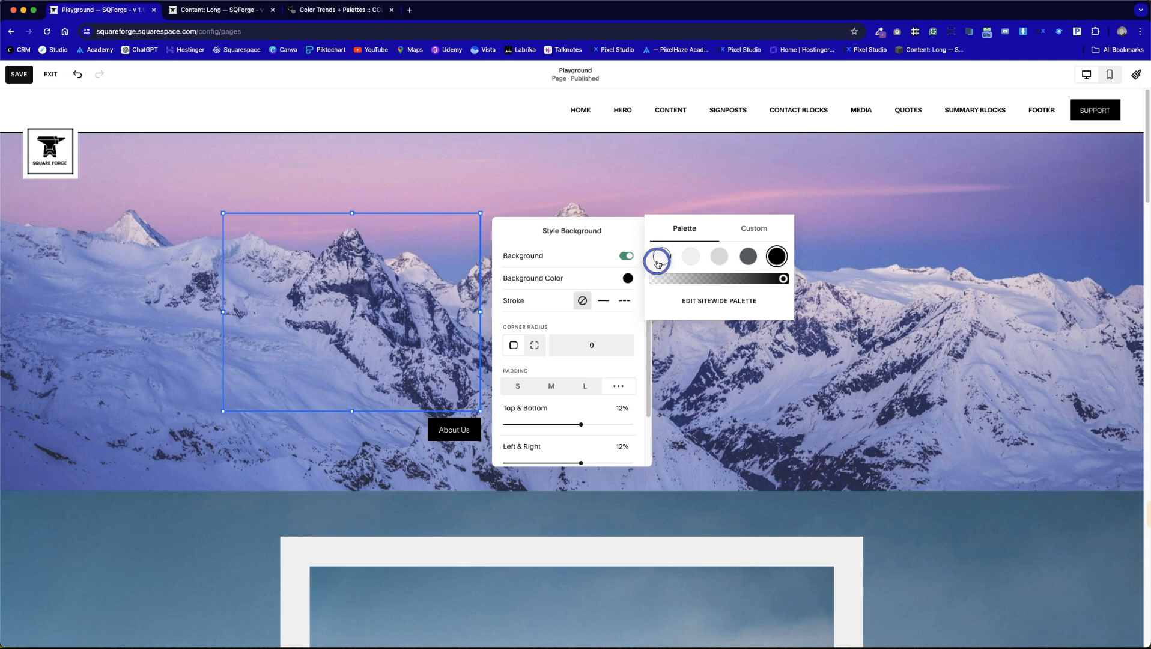
# - Set the card's blend mode to Darken, comparing it with Lighten
pyautogui.scroll(-2, 599, 329)
pyautogui.click(626, 424)
pyautogui.scroll(-1, 625, 424)
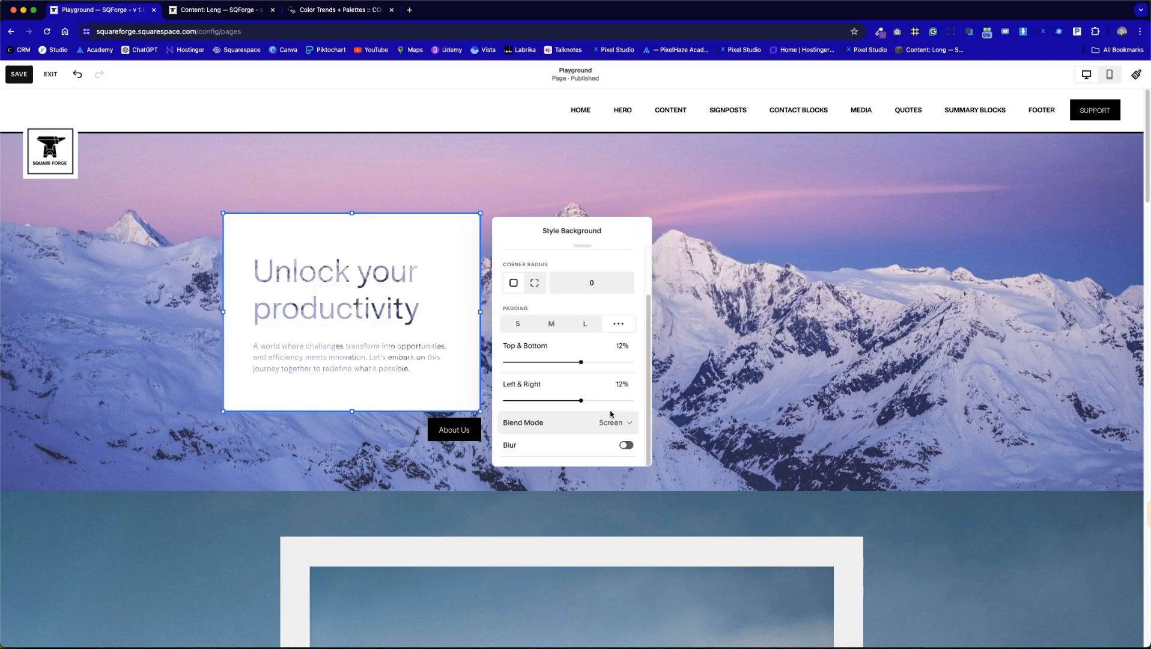
pyautogui.click(617, 427)
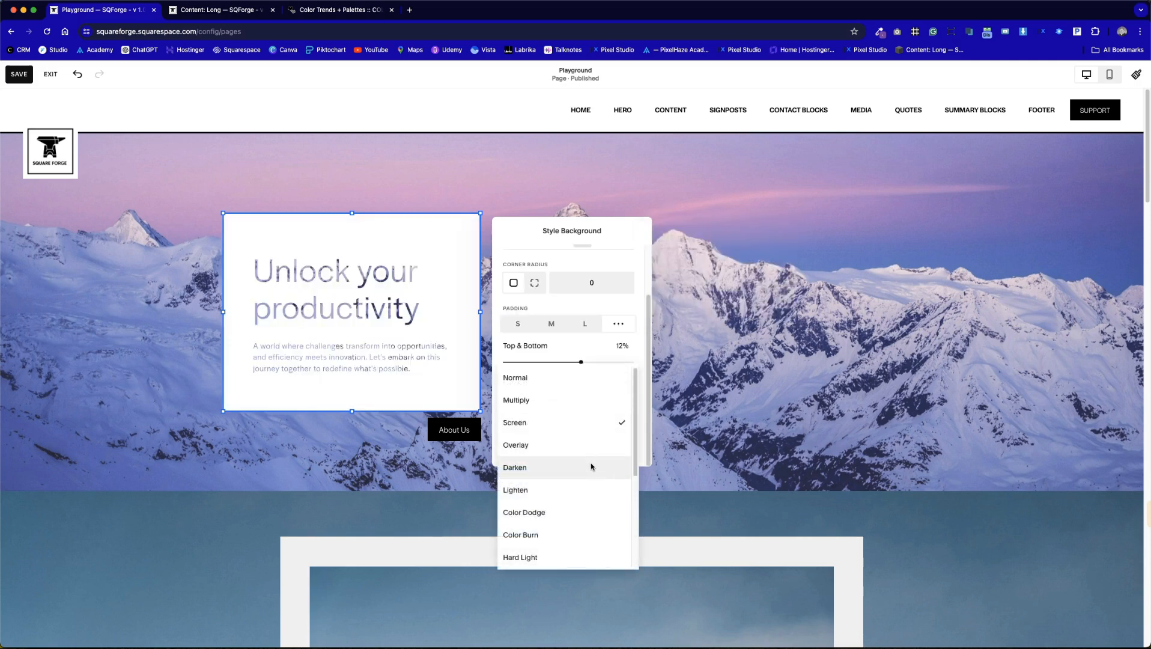
pyautogui.click(591, 467)
pyautogui.click(622, 422)
pyautogui.click(591, 446)
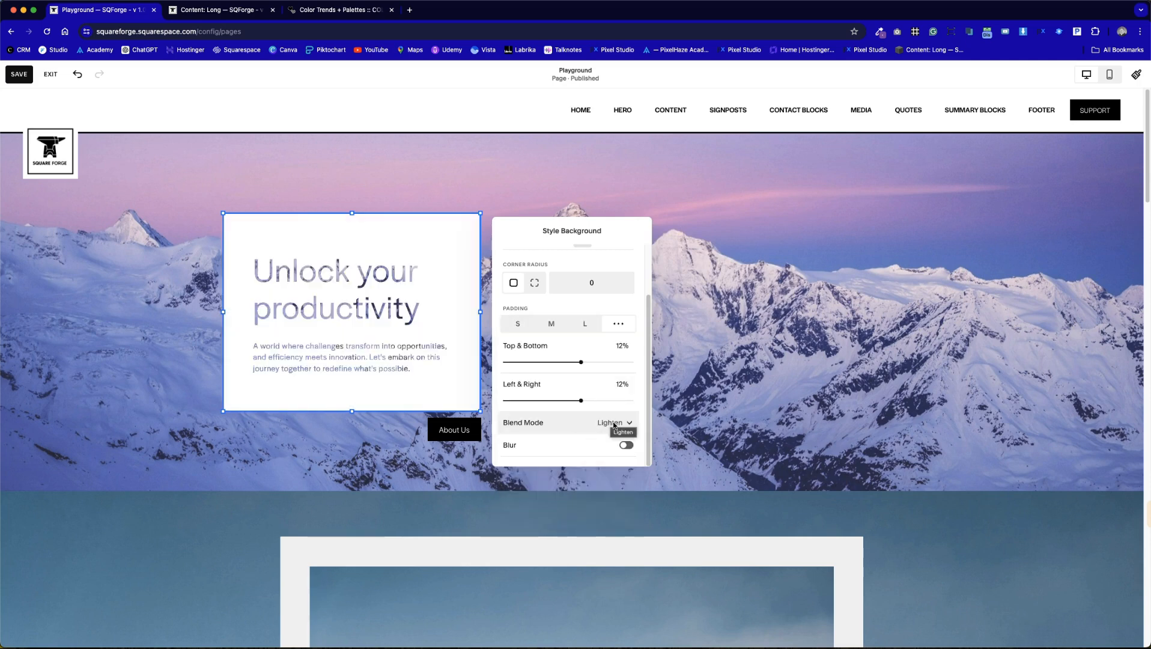
pyautogui.click(614, 423)
pyautogui.click(611, 400)
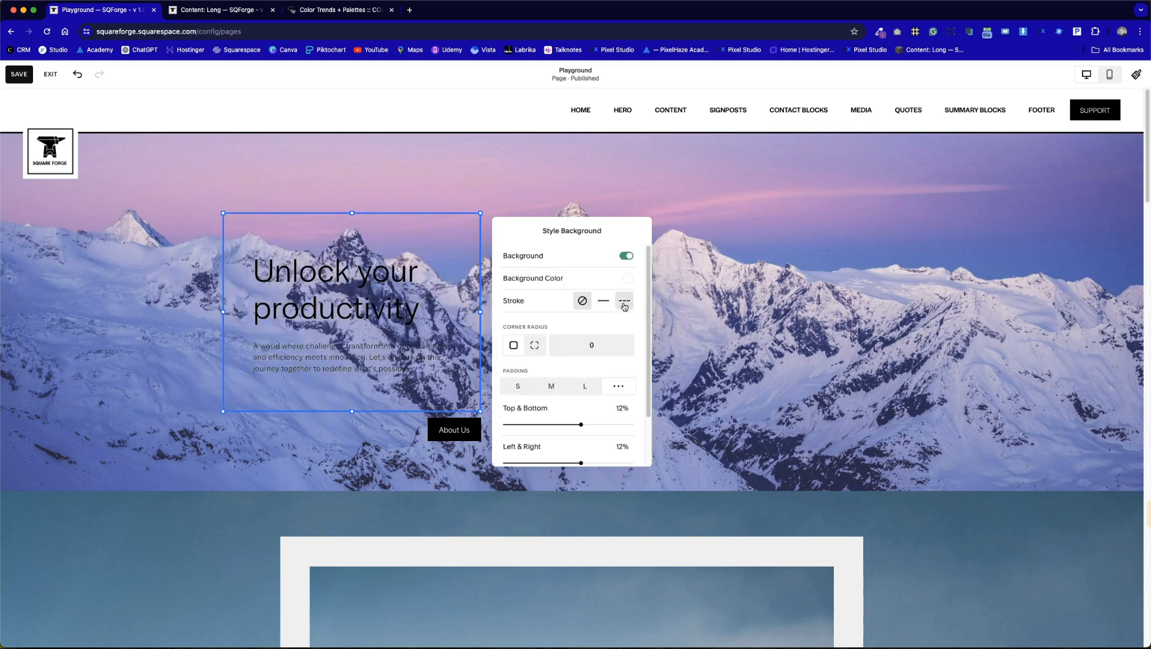
# - Set the text card's background colour to black from the site palette
pyautogui.click(628, 278)
pyautogui.click(777, 256)
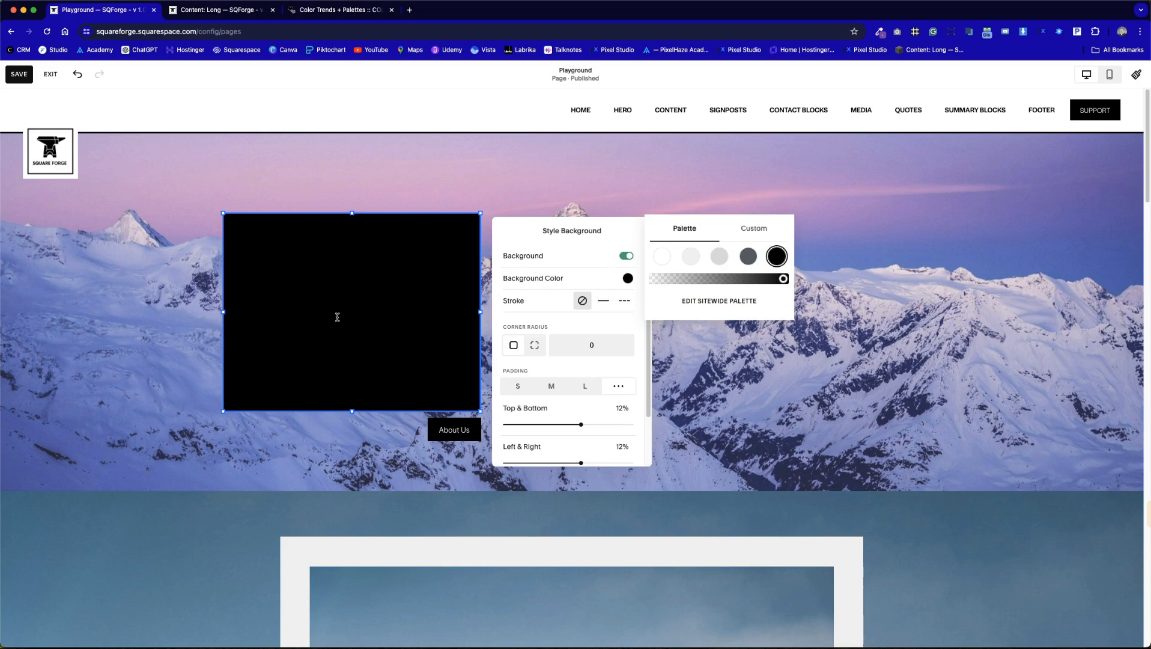
pyautogui.scroll(-2, 593, 360)
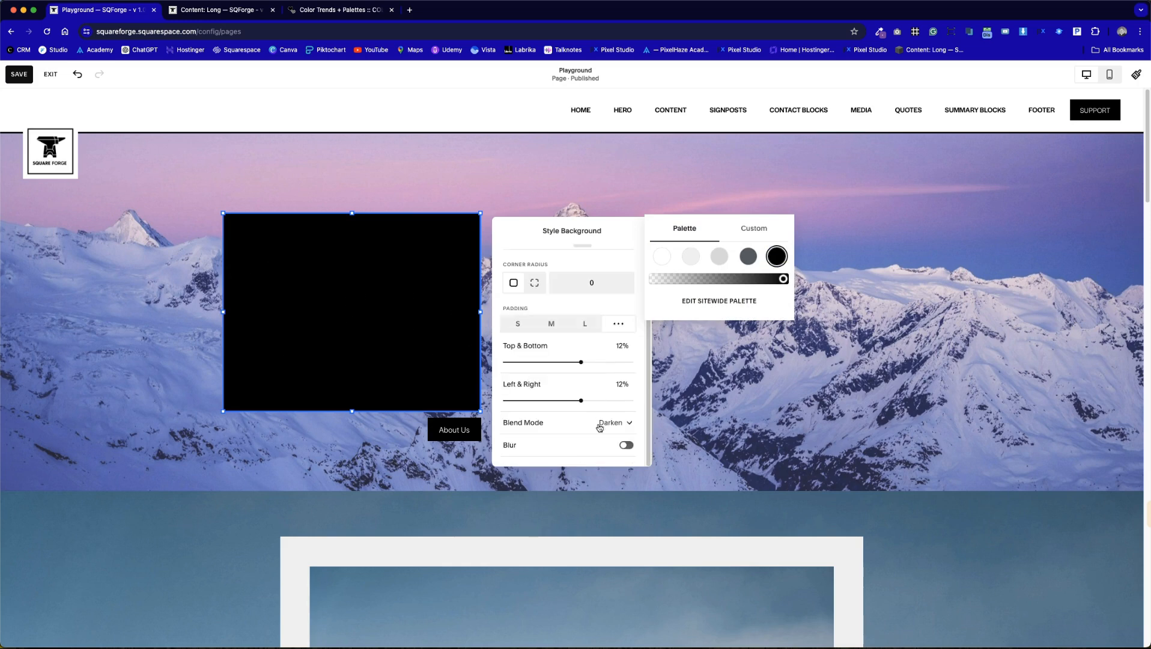
# - Recolour all the text in the black card to white and move the card slightly higher in the section
pyautogui.doubleClick(317, 265)
pyautogui.click(316, 266)
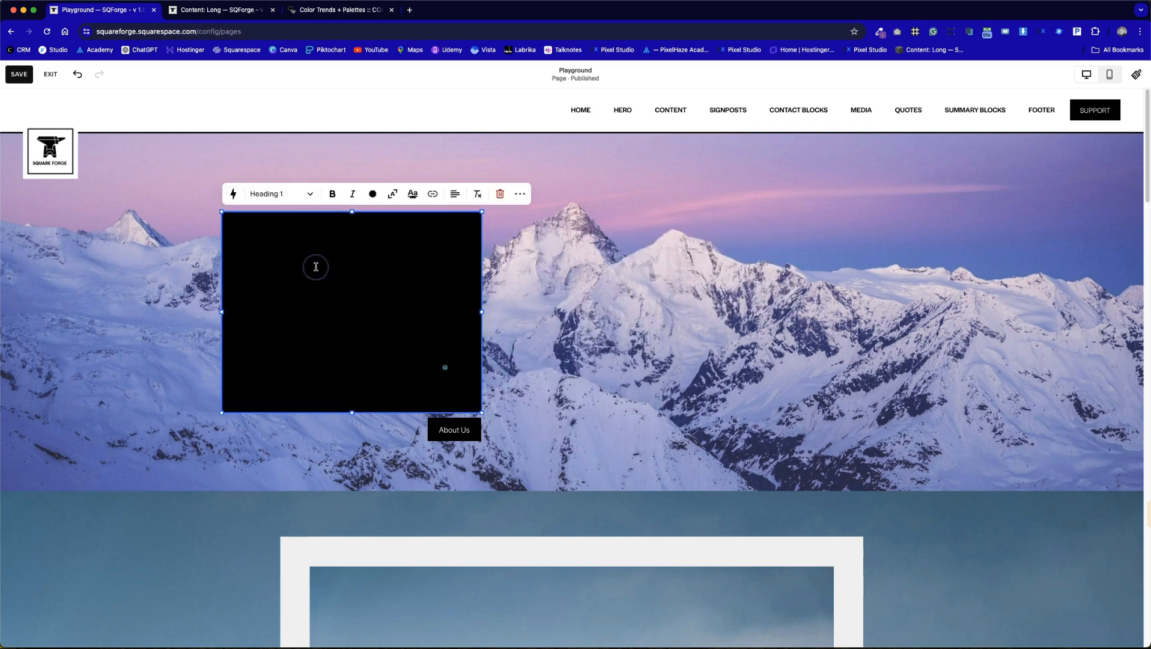
pyautogui.press('super+a')
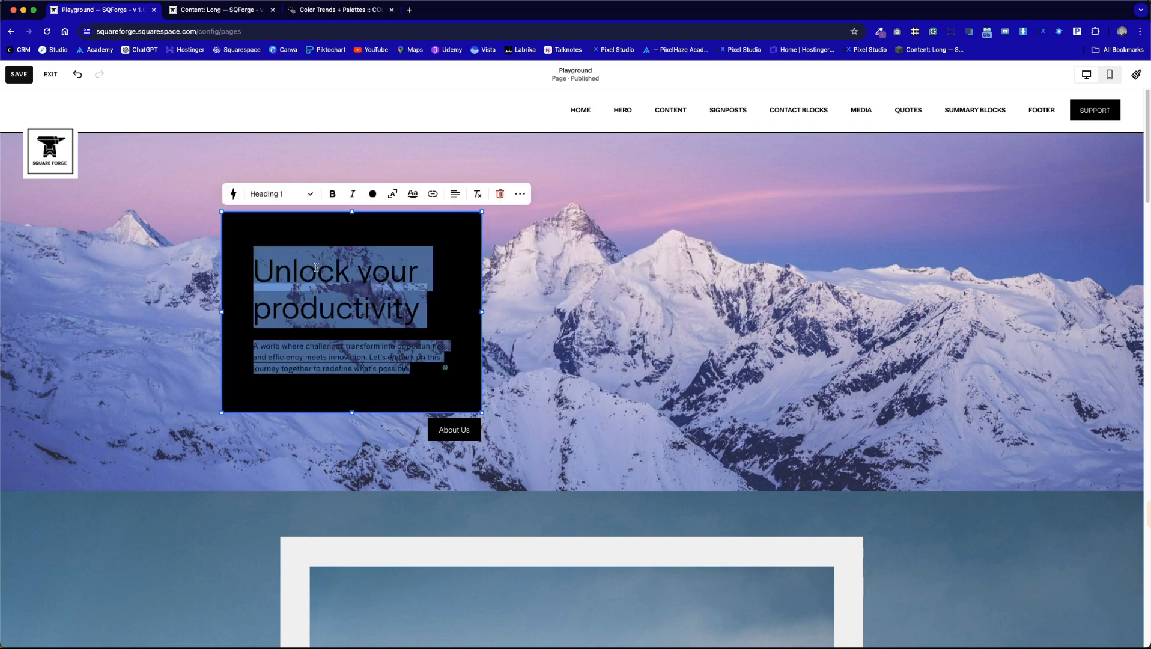
pyautogui.click(372, 193)
pyautogui.click(321, 249)
pyautogui.click(161, 294)
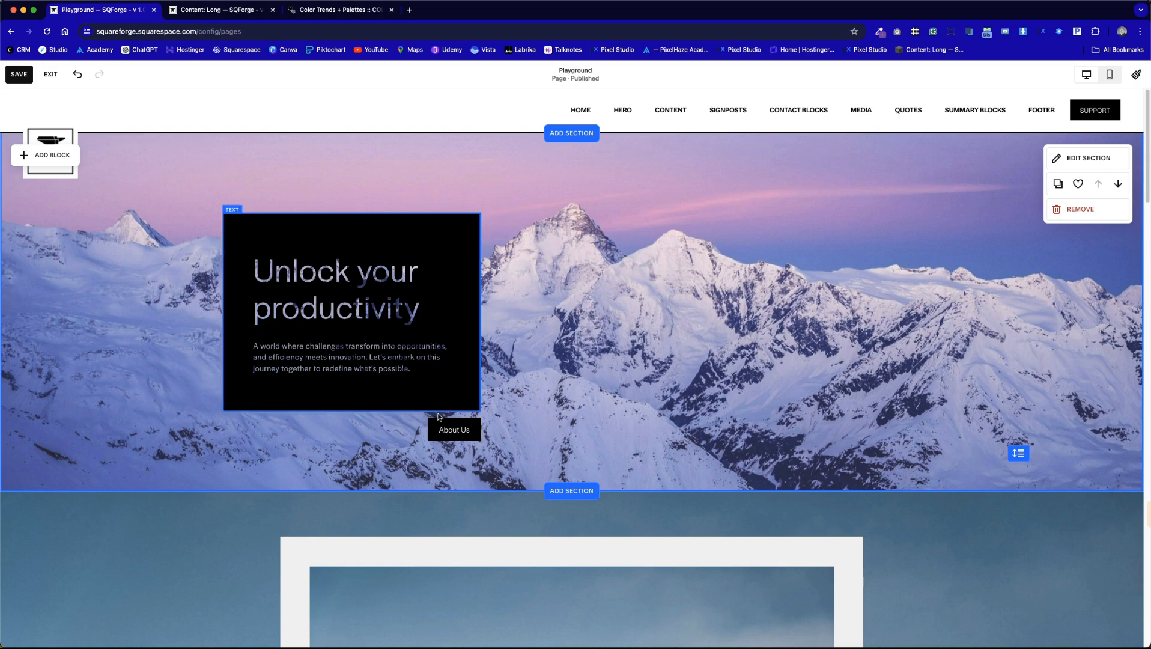
pyautogui.moveTo(399, 378); pyautogui.dragTo(398, 335)
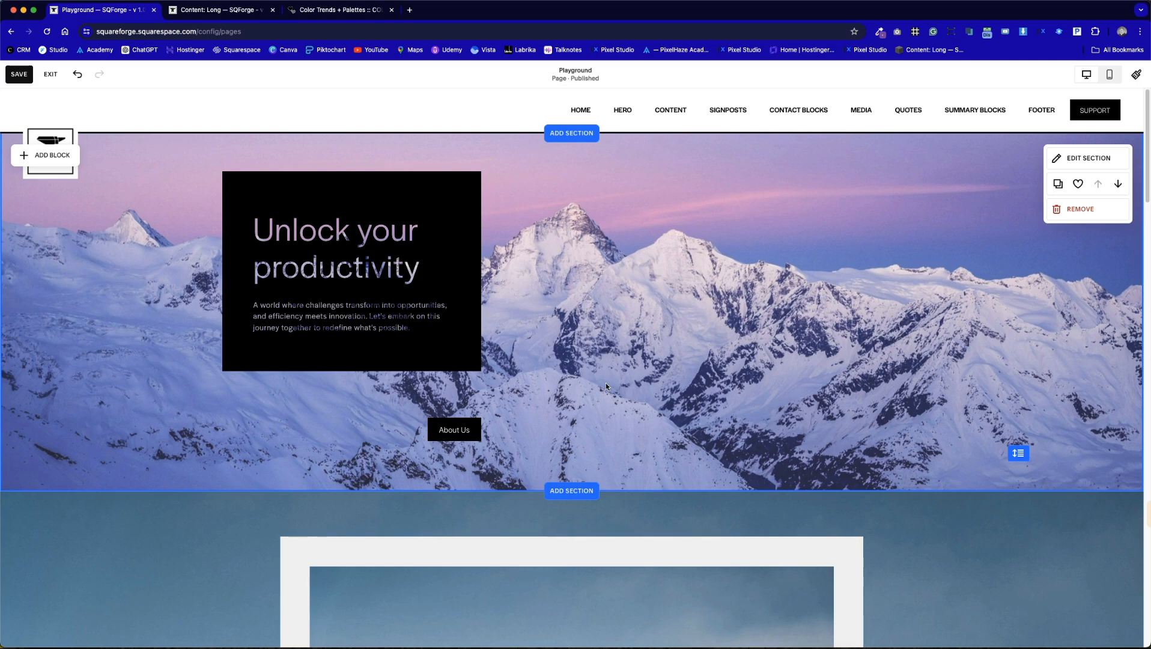
pyautogui.moveTo(417, 320); pyautogui.dragTo(417, 343)
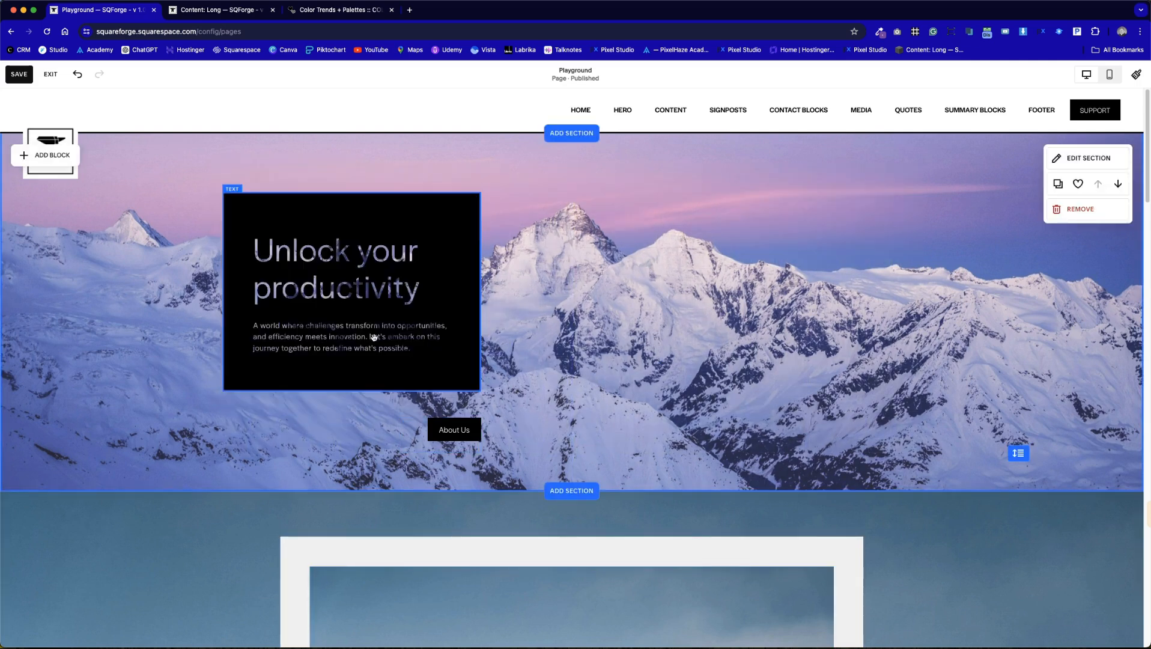
# - Add a shape block to the mountain section and size it to cover the text card exactly
pyautogui.click(69, 155)
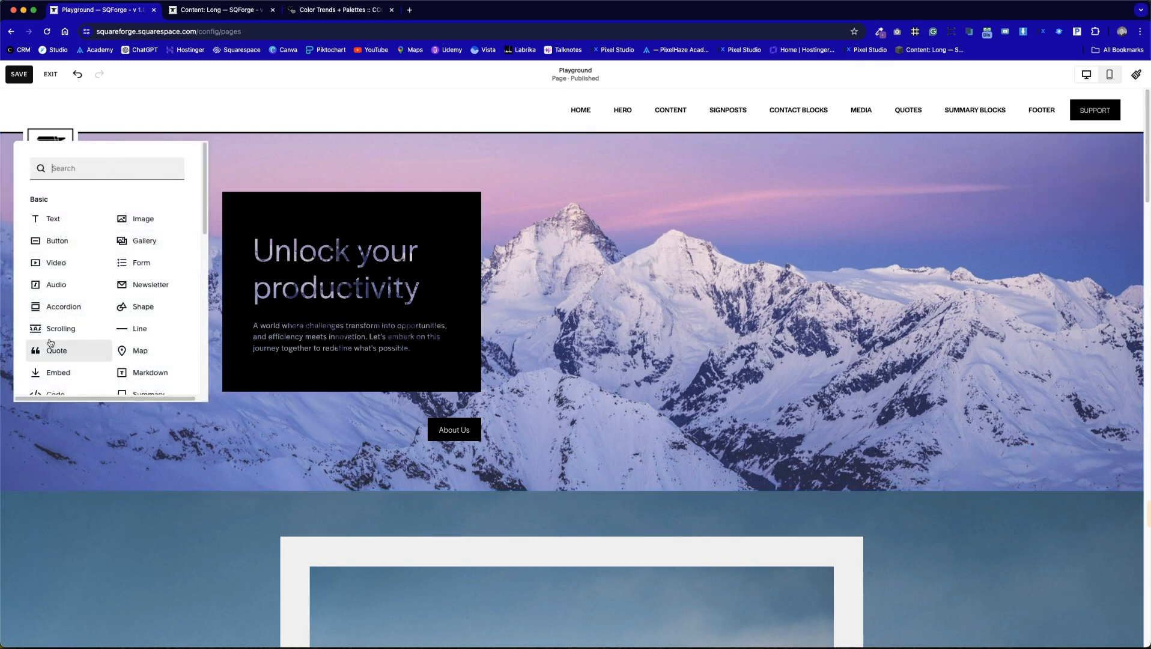
pyautogui.click(150, 306)
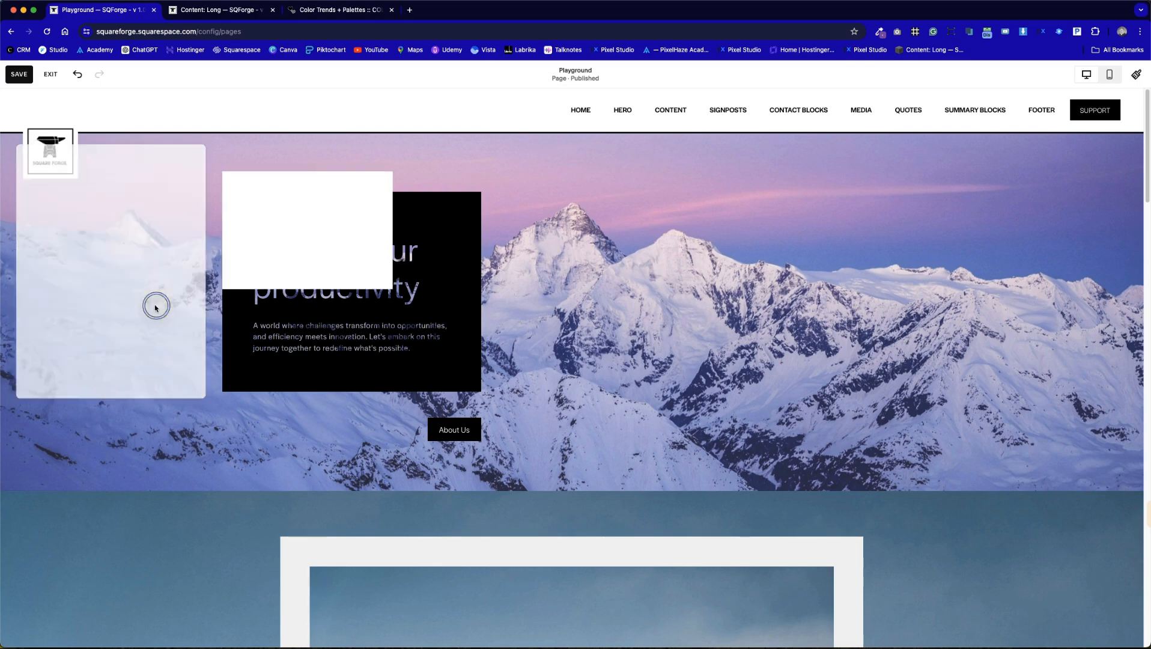
pyautogui.moveTo(297, 220); pyautogui.dragTo(298, 246)
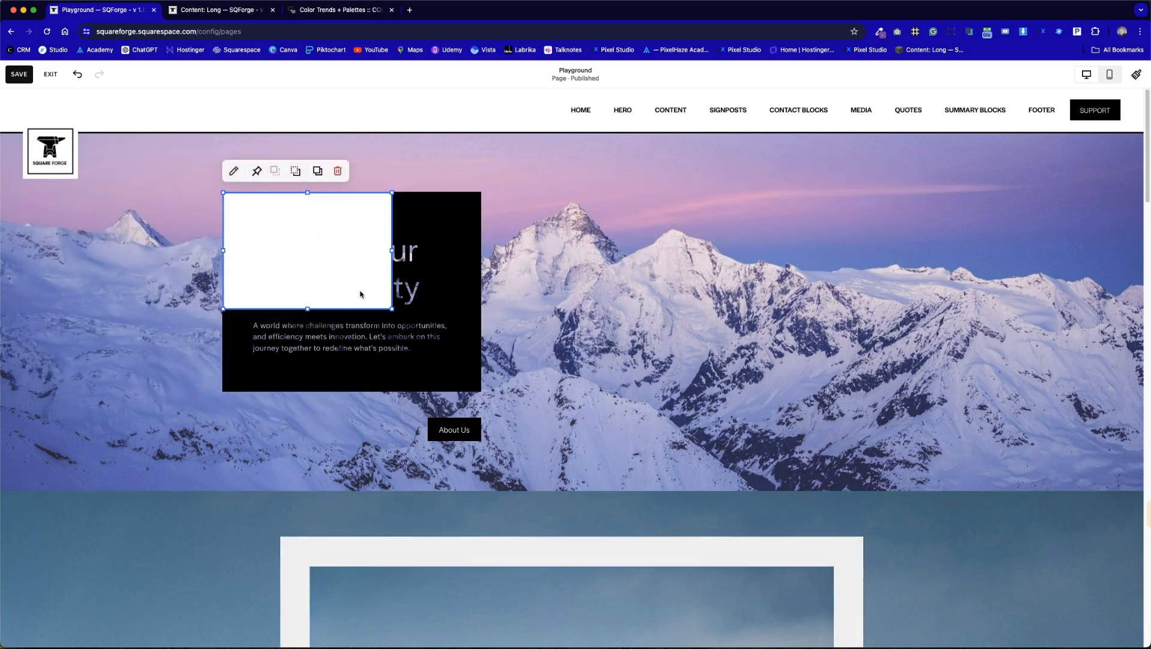
pyautogui.moveTo(393, 308); pyautogui.dragTo(480, 391)
# - Try the Color and Lighten blend modes on the white shape, and enable its blur at 100px
pyautogui.click(235, 172)
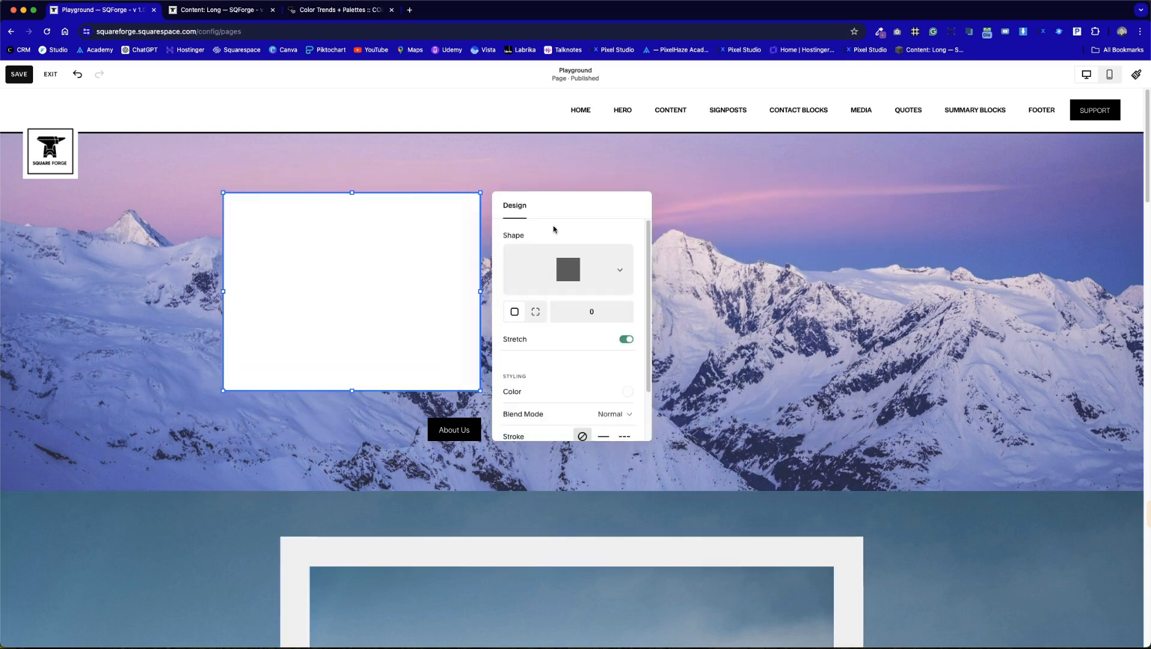
pyautogui.scroll(-2, 595, 347)
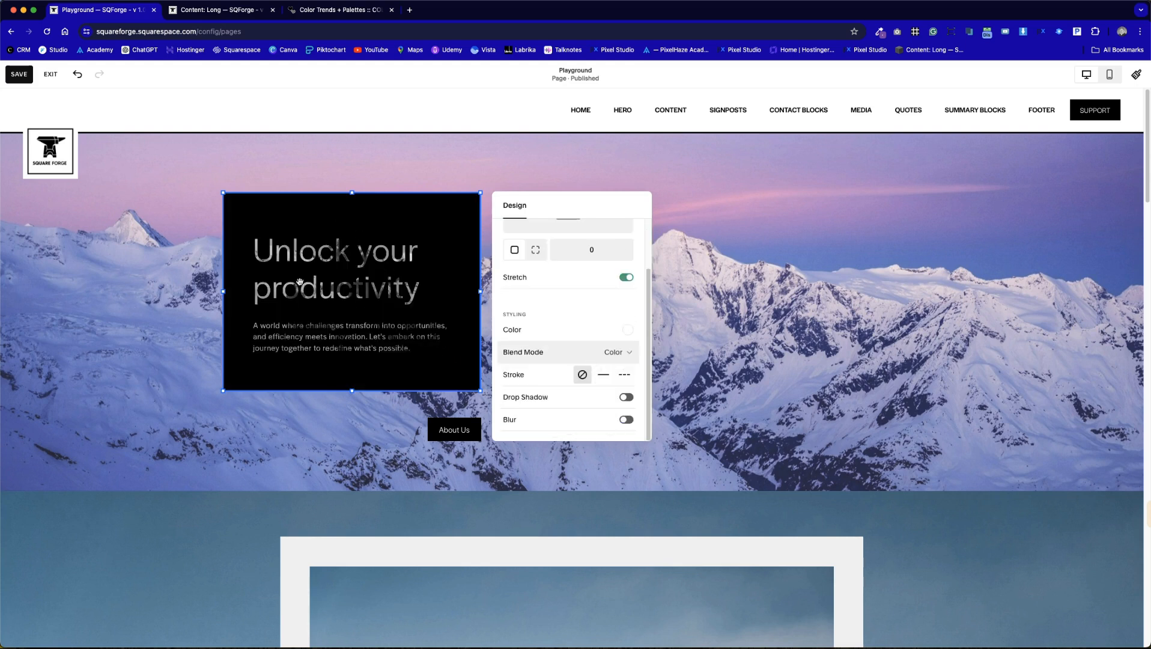
pyautogui.click(686, 349)
pyautogui.scroll(2, 622, 338)
pyautogui.scroll(-2, 614, 337)
pyautogui.click(625, 422)
pyautogui.scroll(-1, 625, 421)
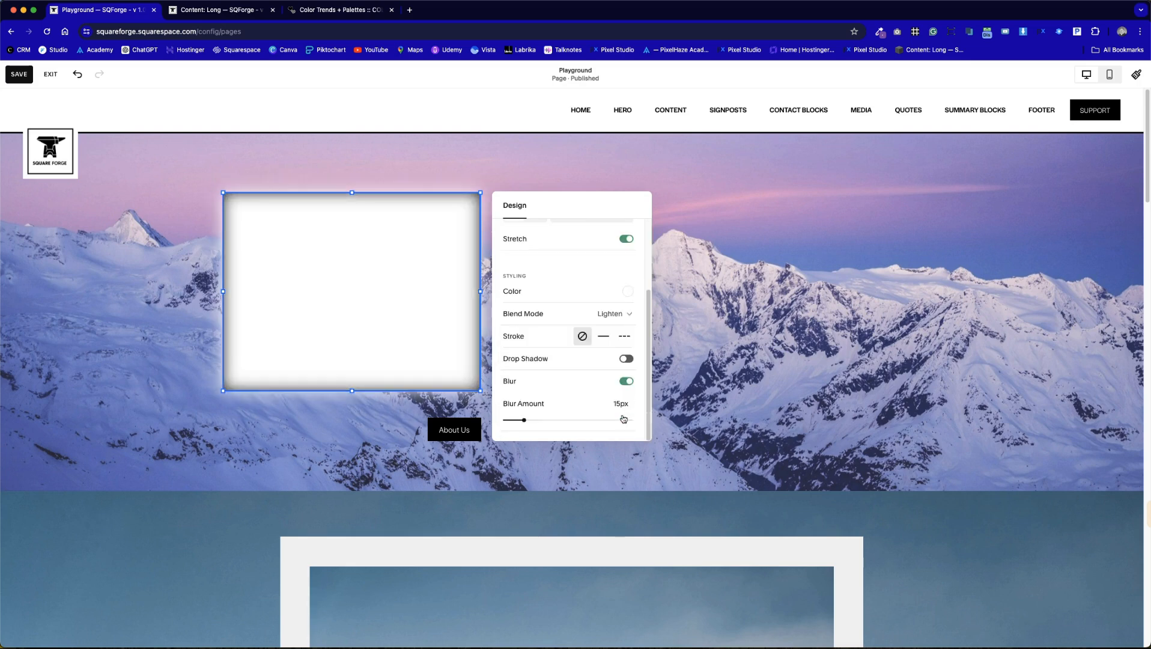
pyautogui.click(628, 420)
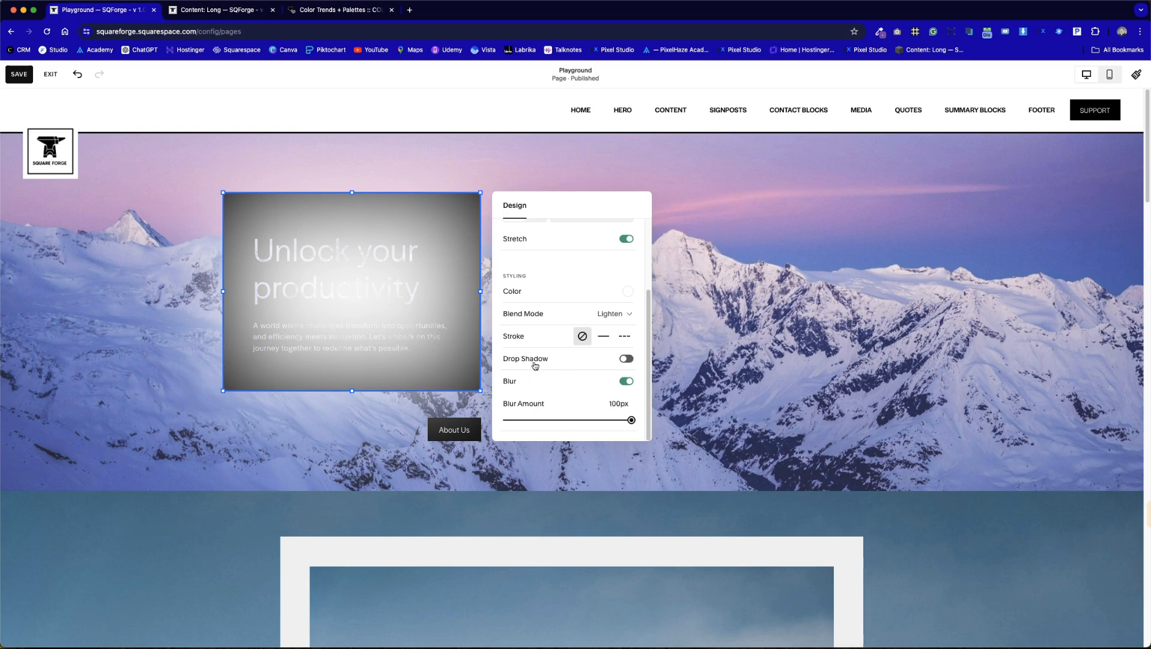
# - Try the Overlay blend mode on the blurred shape, then set it to Screen
pyautogui.scroll(2, 570, 375)
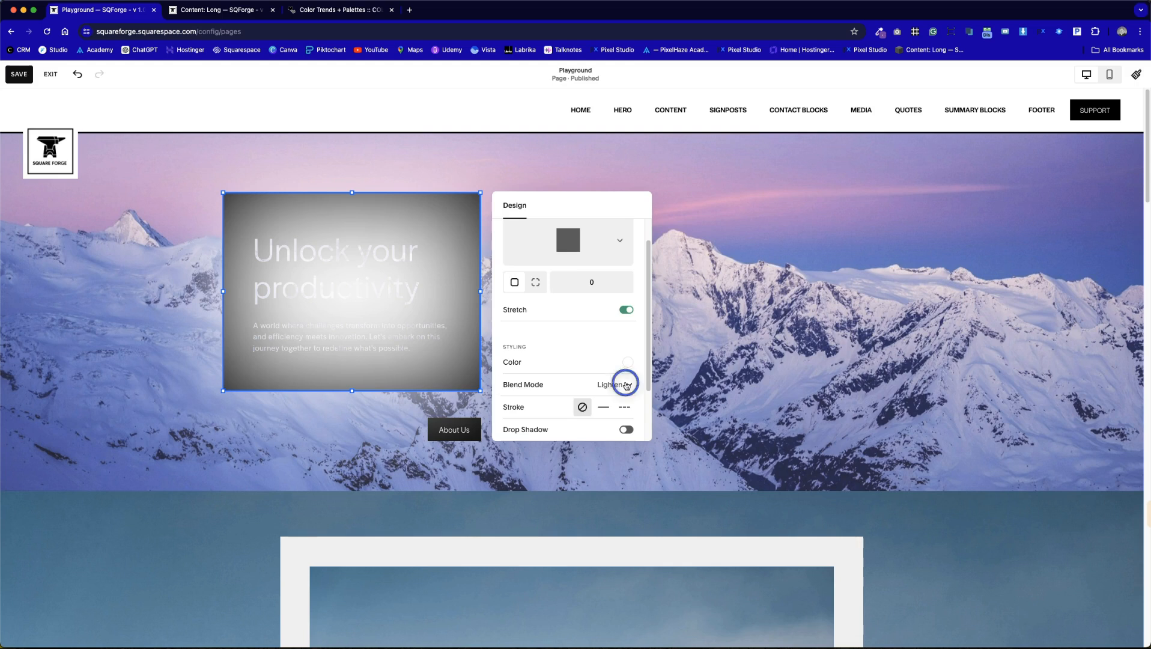
pyautogui.click(627, 386)
pyautogui.click(603, 340)
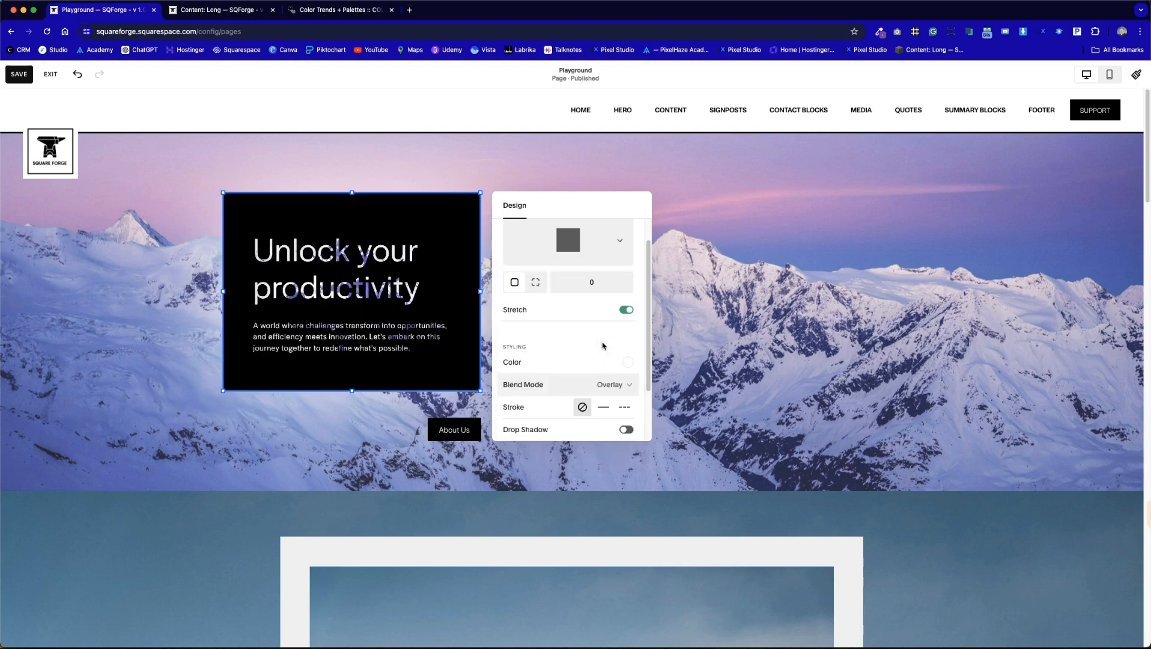
pyautogui.click(609, 383)
pyautogui.click(599, 360)
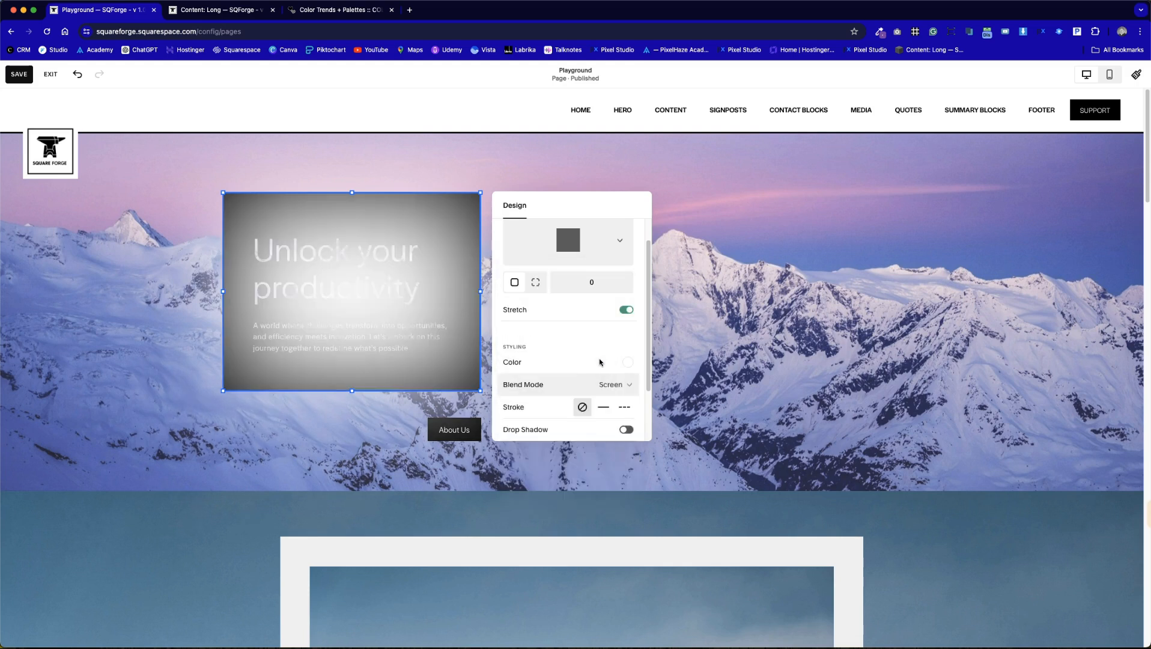
# - Compare lower blur amounts on the shape, return it to 100px, and send the shape behind the text card
pyautogui.scroll(-2, 598, 367)
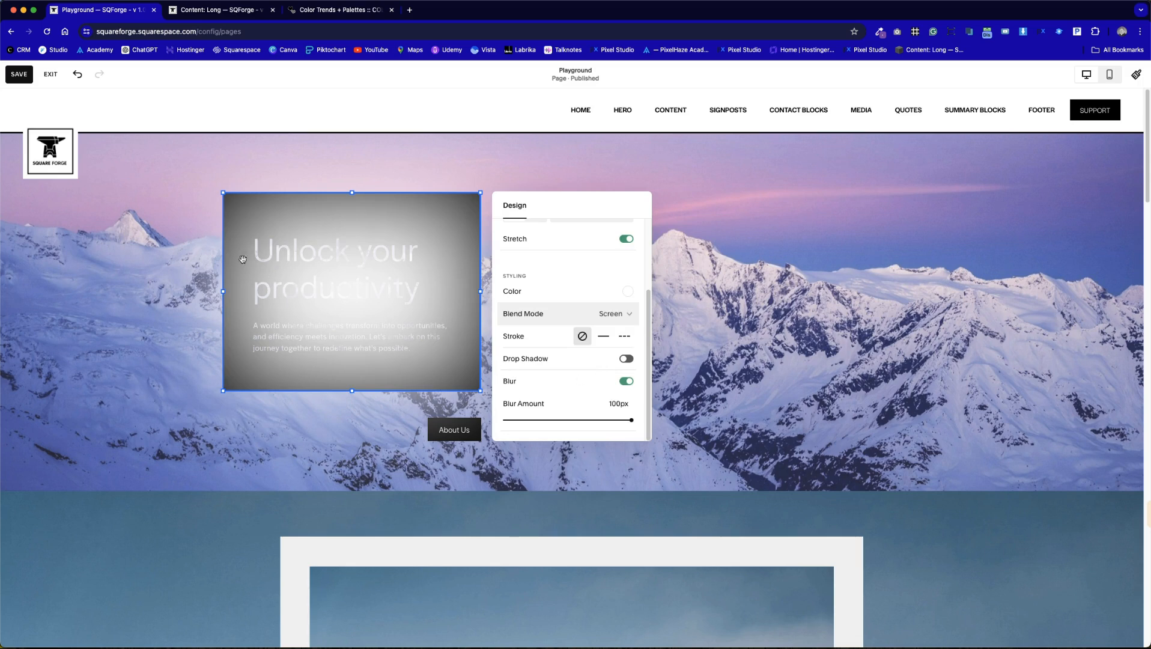
pyautogui.moveTo(570, 420); pyautogui.dragTo(679, 438)
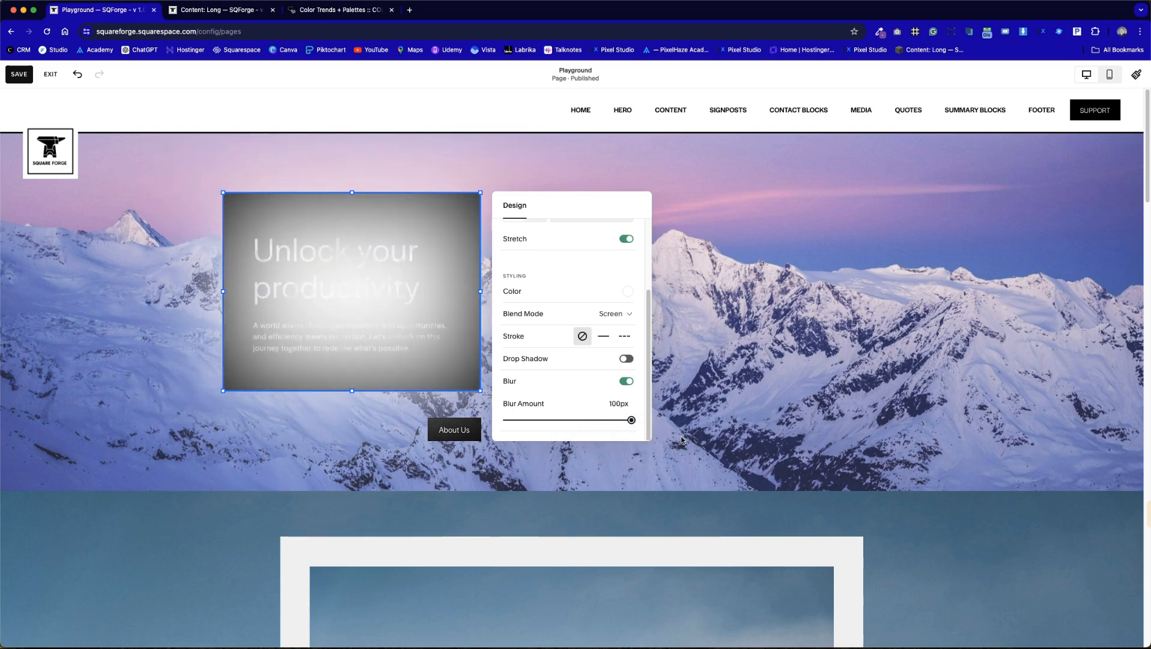
pyautogui.click(713, 395)
pyautogui.click(403, 277)
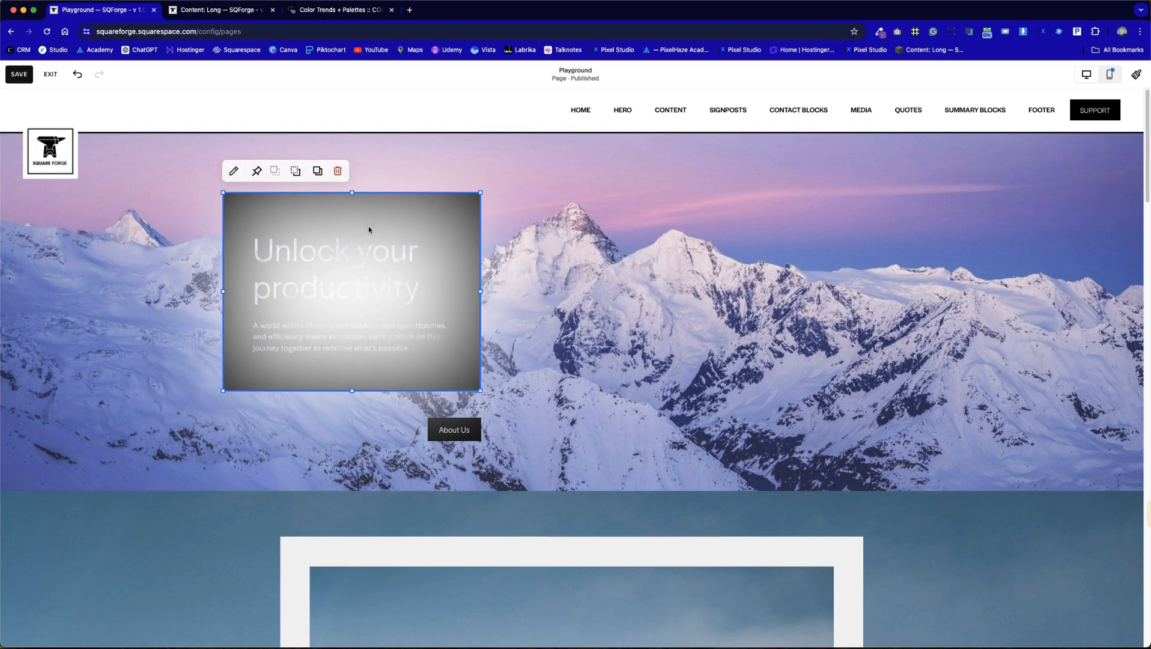
pyautogui.click(294, 171)
pyautogui.click(558, 349)
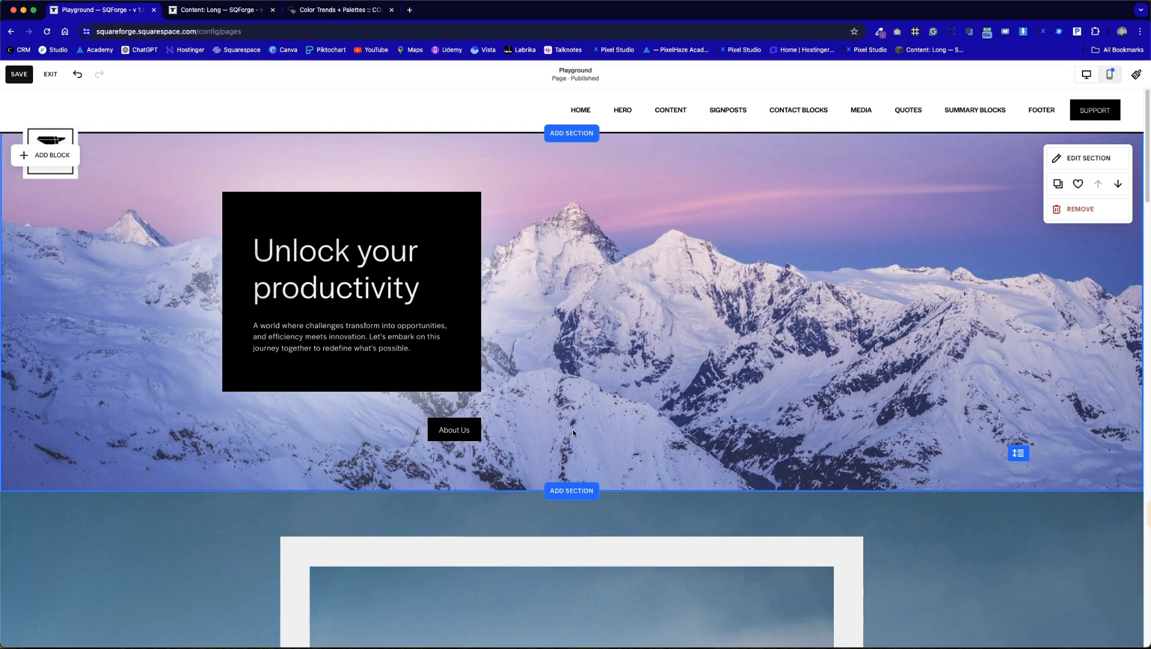
# - Move the About Us button up so it sits just below the text card
pyautogui.moveTo(469, 433); pyautogui.dragTo(472, 421)
pyautogui.click(528, 428)
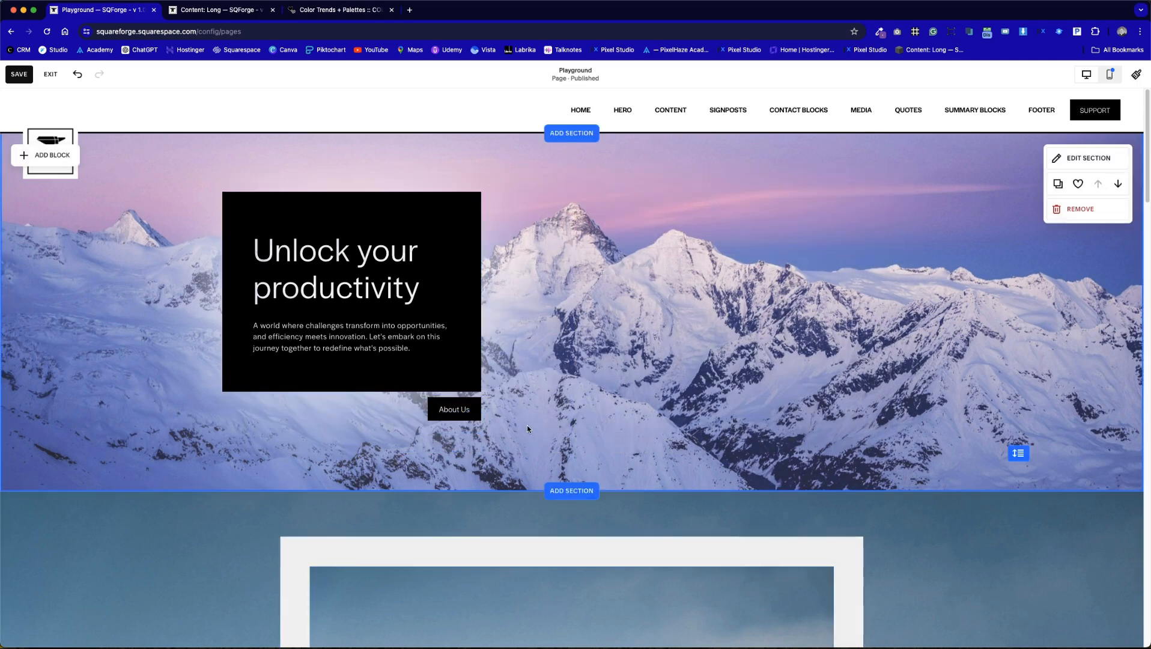
pyautogui.scroll(-4, 660, 313)
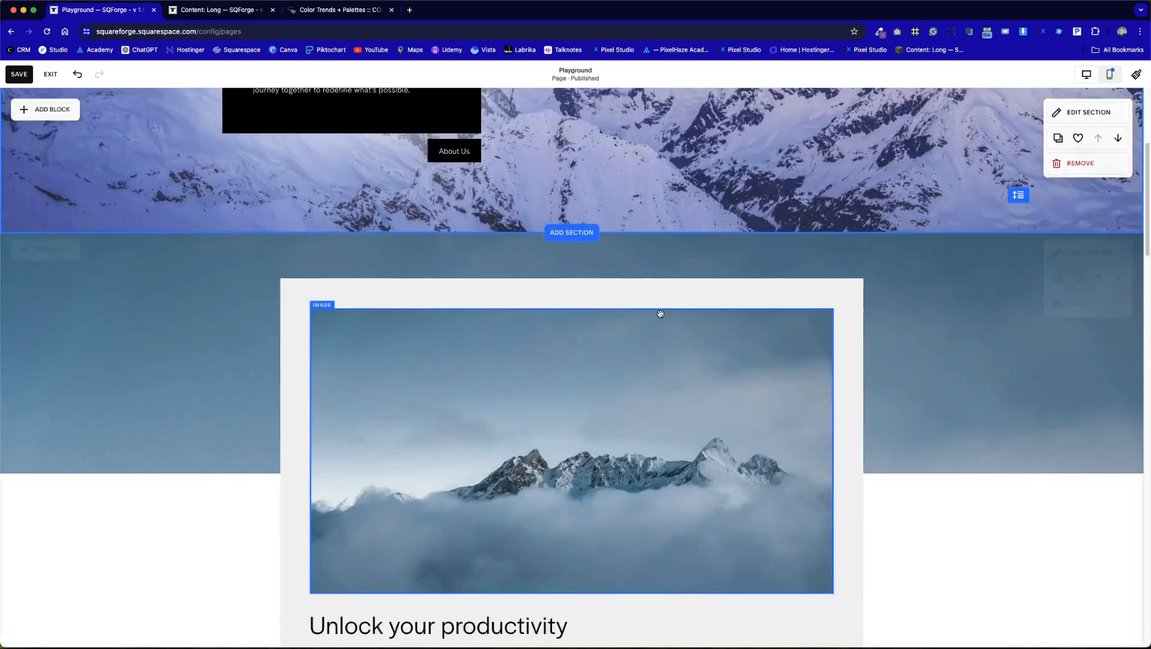
pyautogui.scroll(-4, 660, 312)
pyautogui.scroll(5, 660, 313)
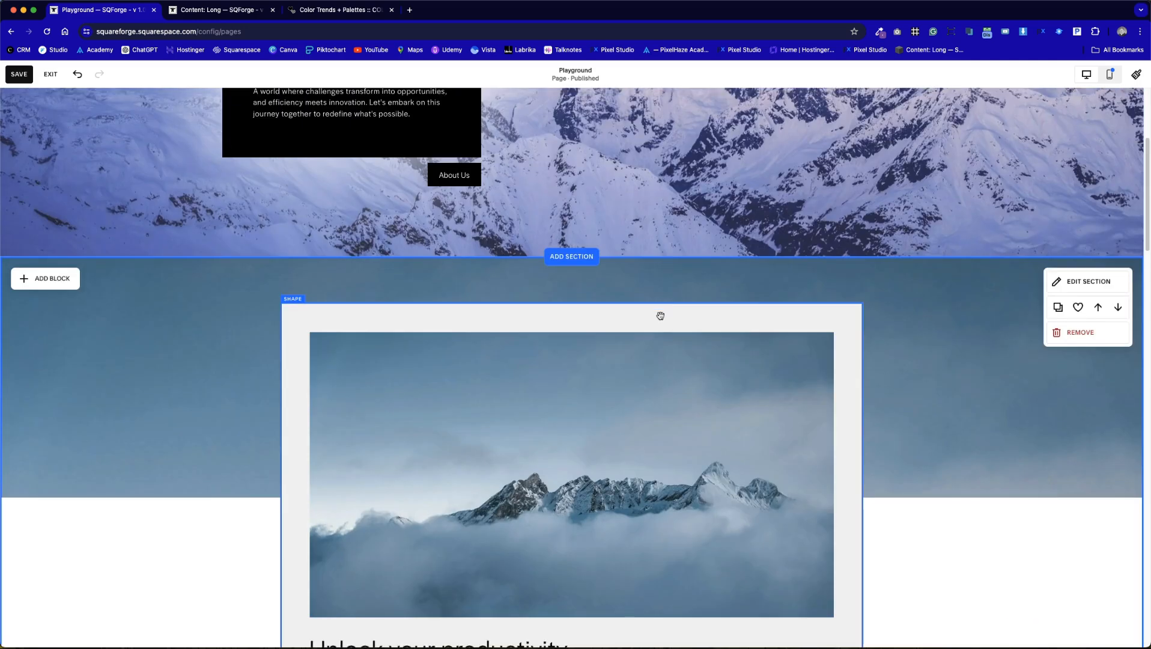
pyautogui.scroll(4, 660, 316)
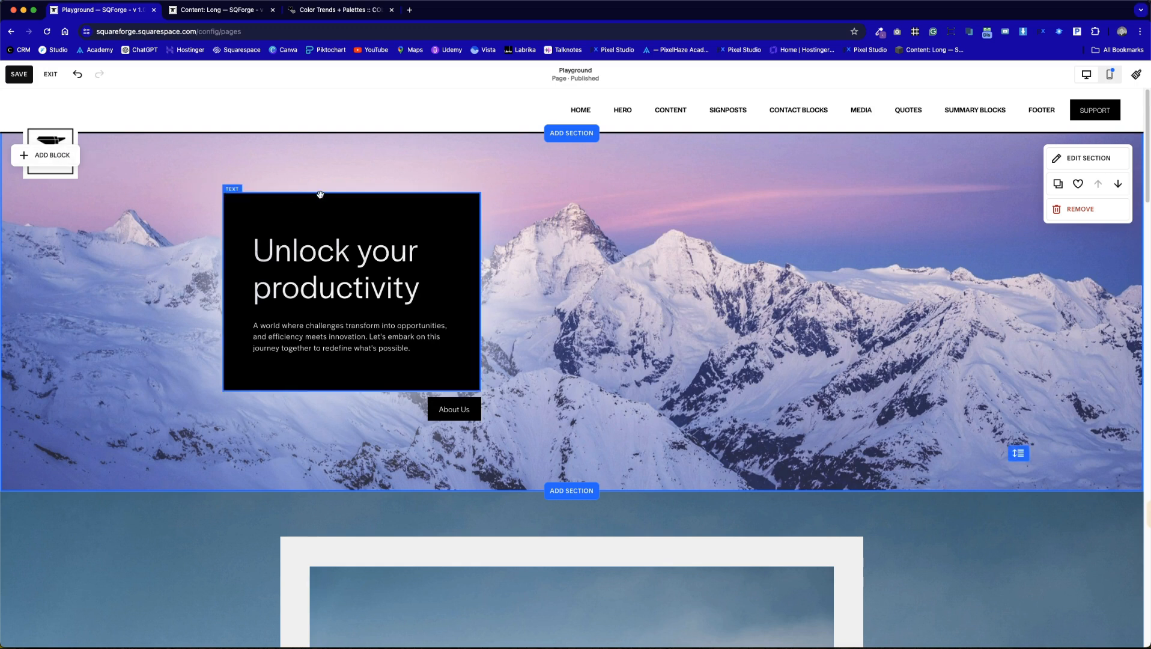
# - Add another shape block and size it as a thin white strip above the text card, matching the card's width
pyautogui.click(52, 155)
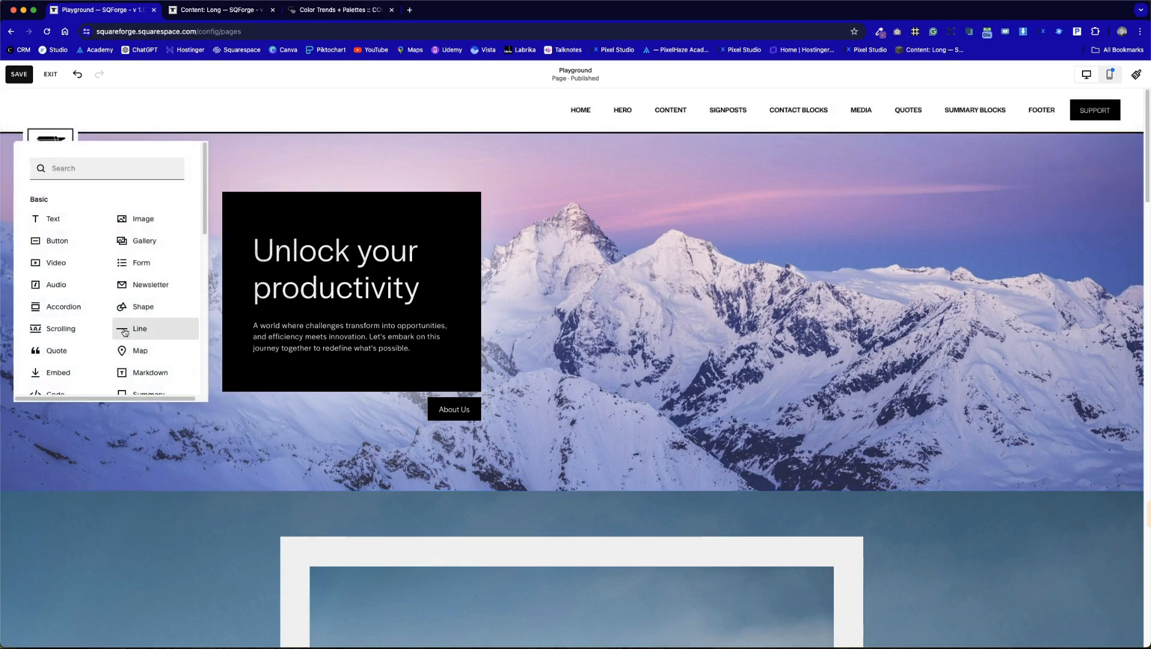
pyautogui.click(159, 306)
pyautogui.moveTo(306, 286); pyautogui.dragTo(311, 180)
pyautogui.click(501, 185)
pyautogui.click(360, 176)
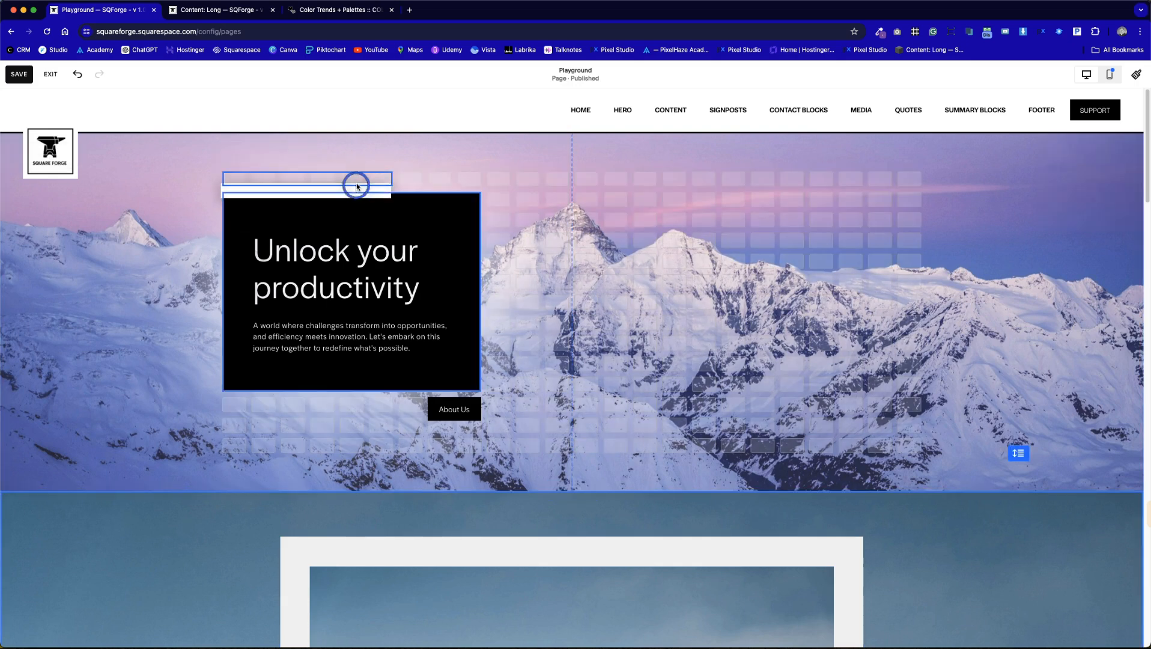
pyautogui.moveTo(391, 177); pyautogui.dragTo(481, 179)
pyautogui.click(581, 255)
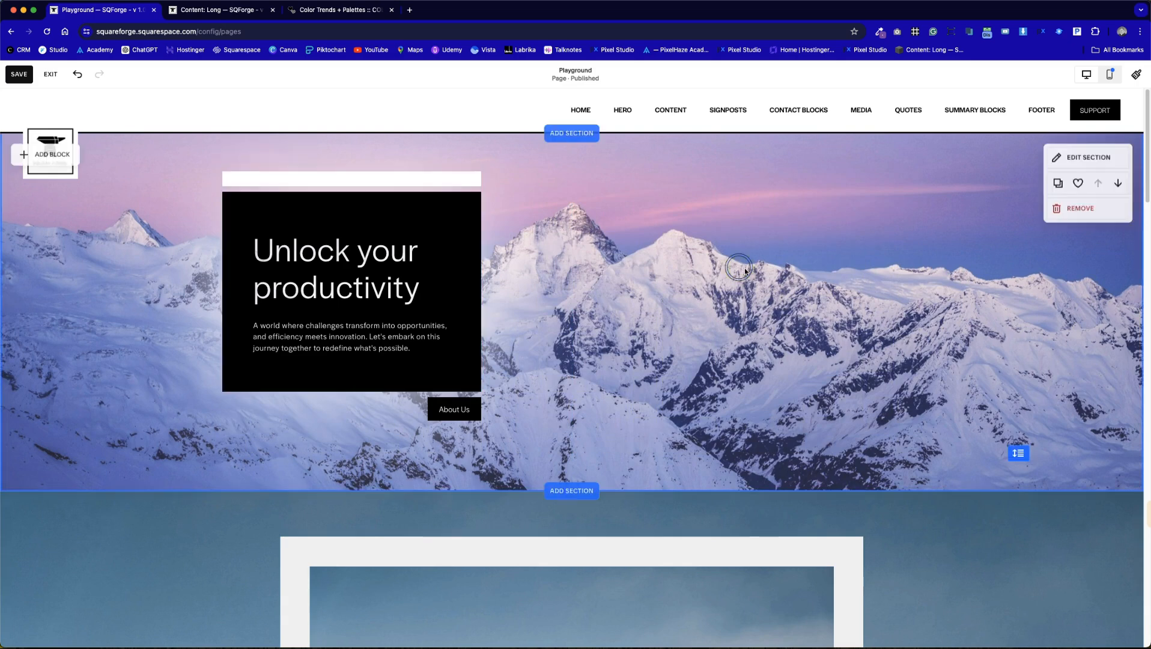
# - Remove the grid gap in the mountain section's design settings
pyautogui.click(1107, 155)
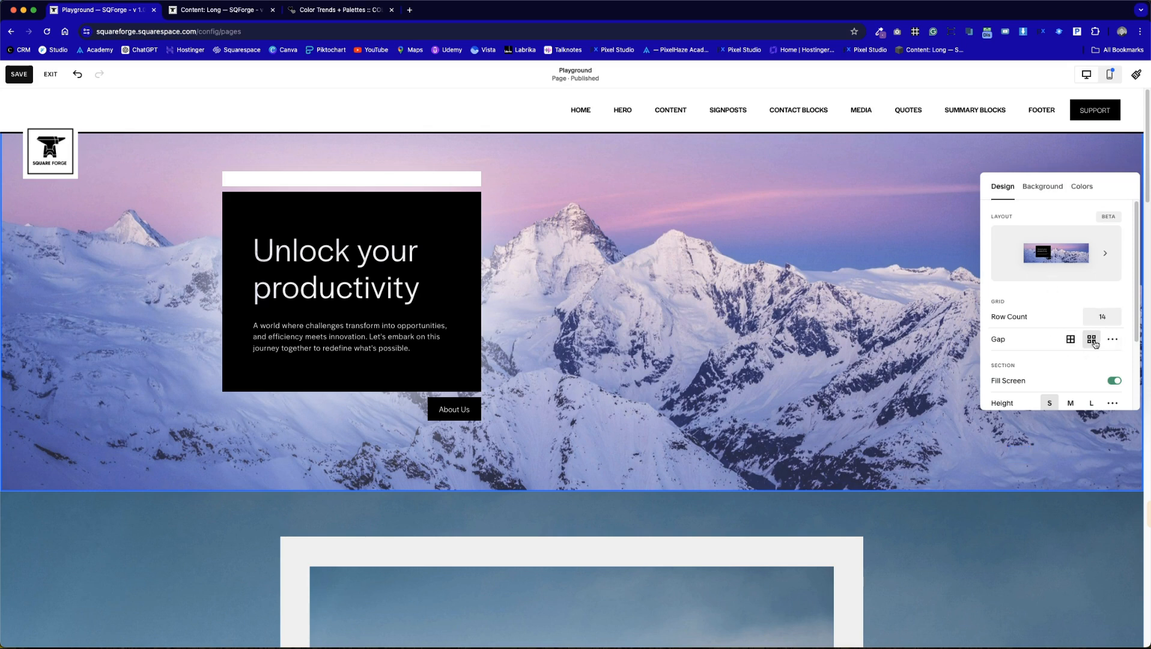
pyautogui.click(1071, 340)
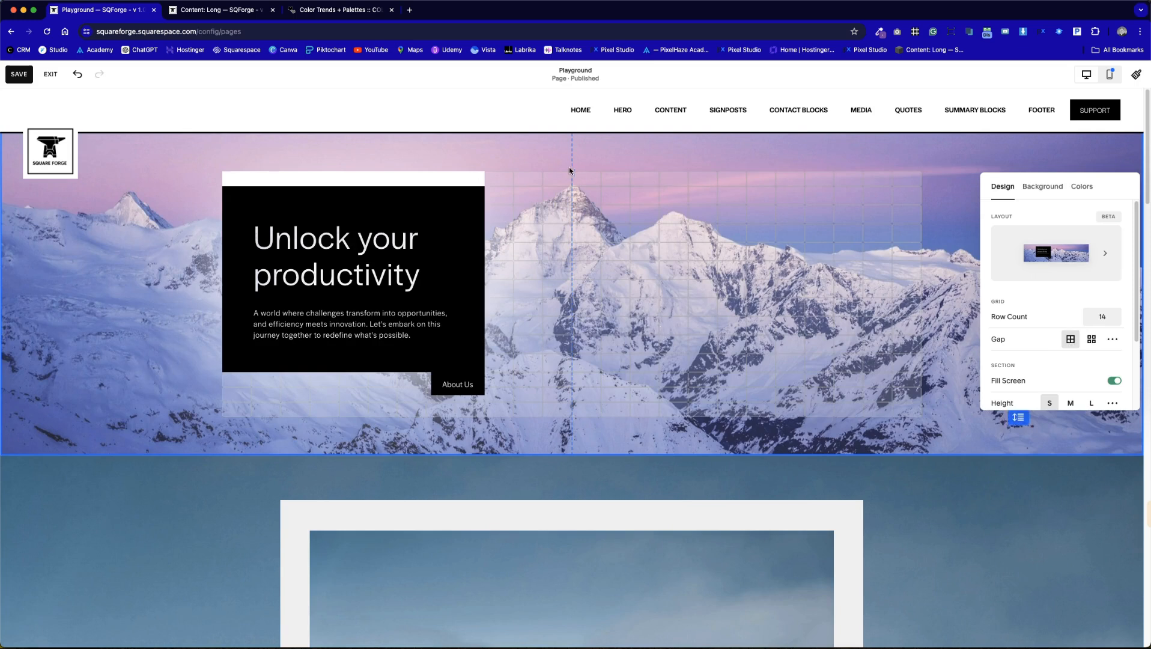
pyautogui.click(714, 287)
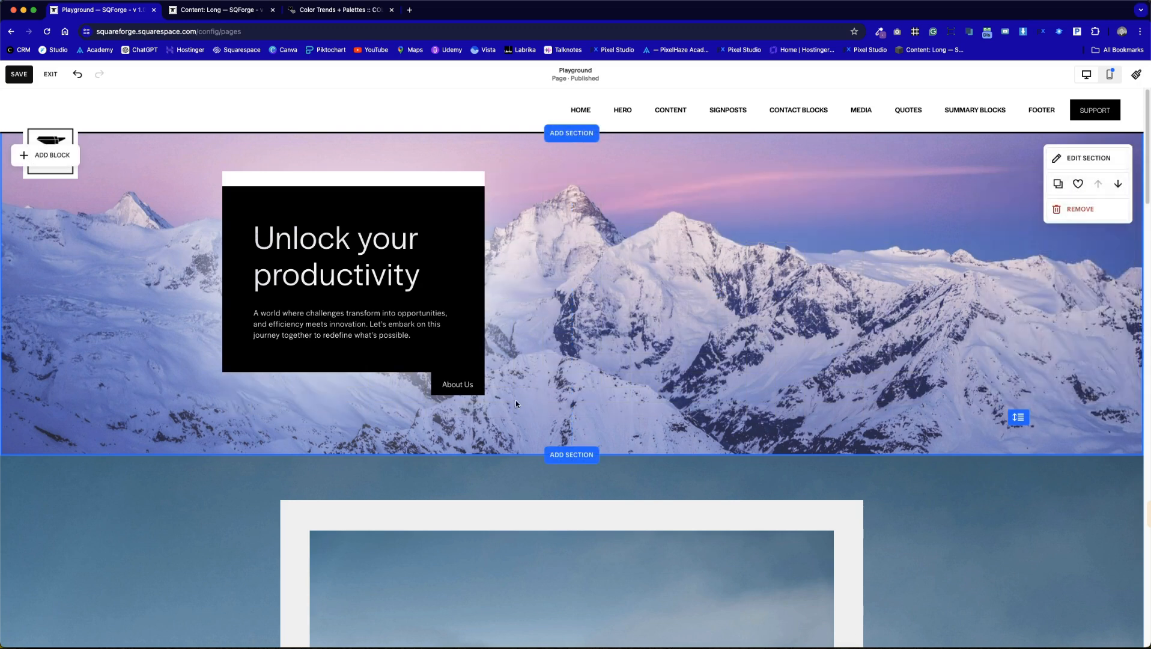
# - Move the About Us button down to leave a space beneath the text card
pyautogui.click(457, 385)
pyautogui.moveTo(457, 385); pyautogui.dragTo(457, 408)
pyautogui.click(622, 403)
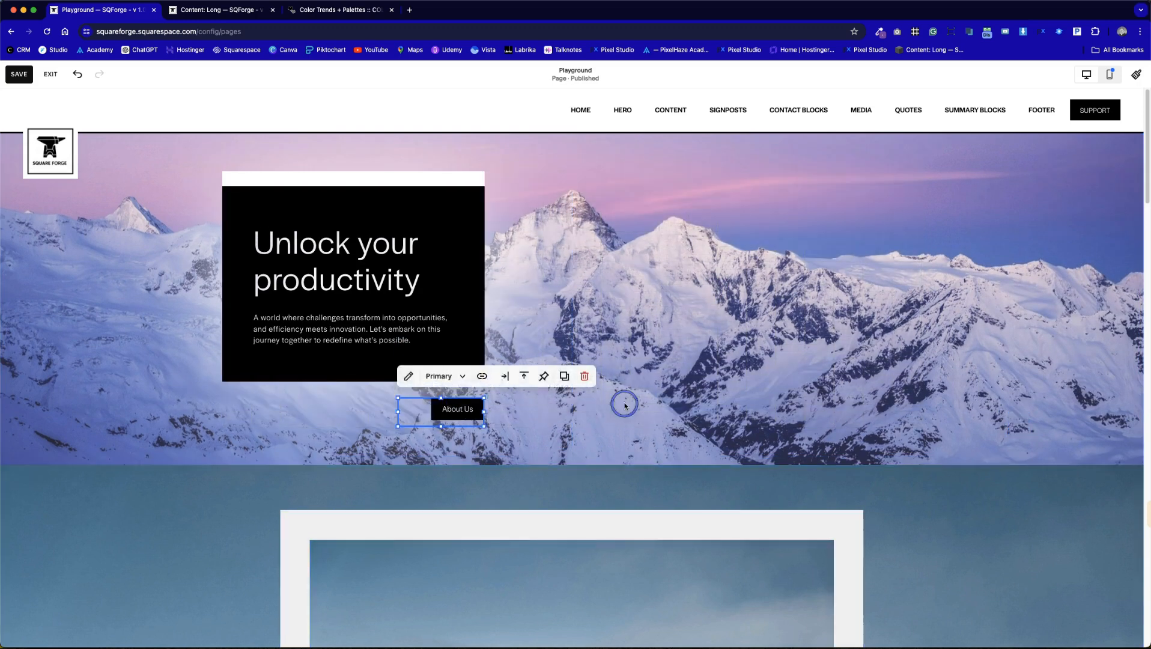
# - Set the About Us button's design to Fill so it occupies its whole block
pyautogui.click(465, 413)
pyautogui.click(409, 376)
pyautogui.click(552, 412)
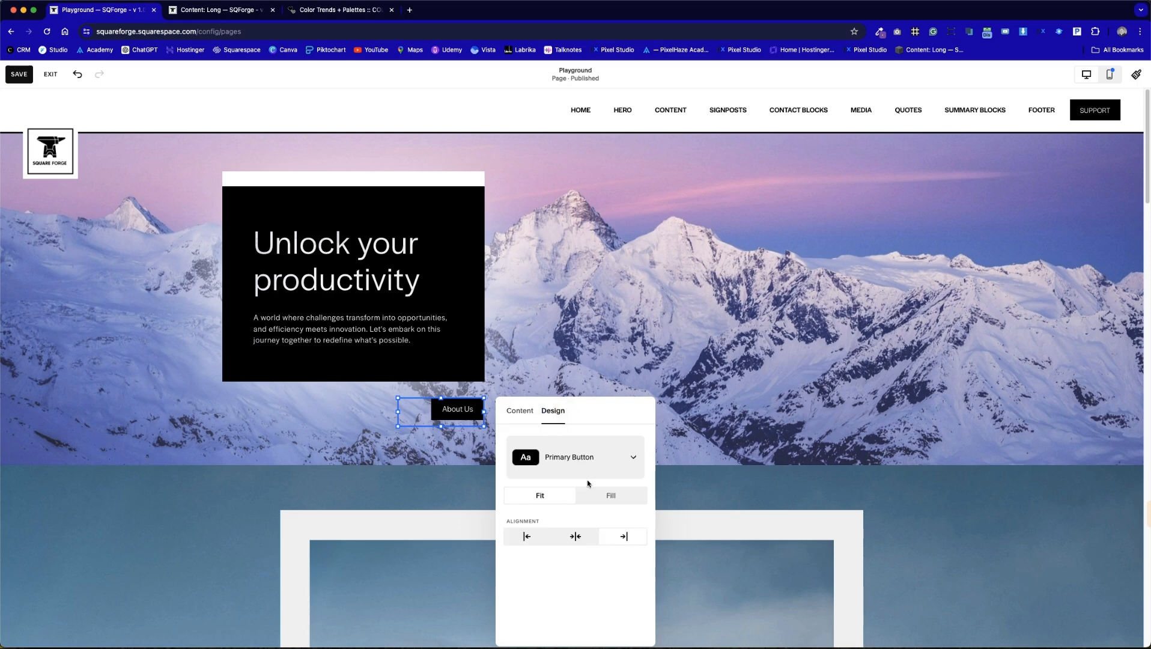
pyautogui.click(619, 498)
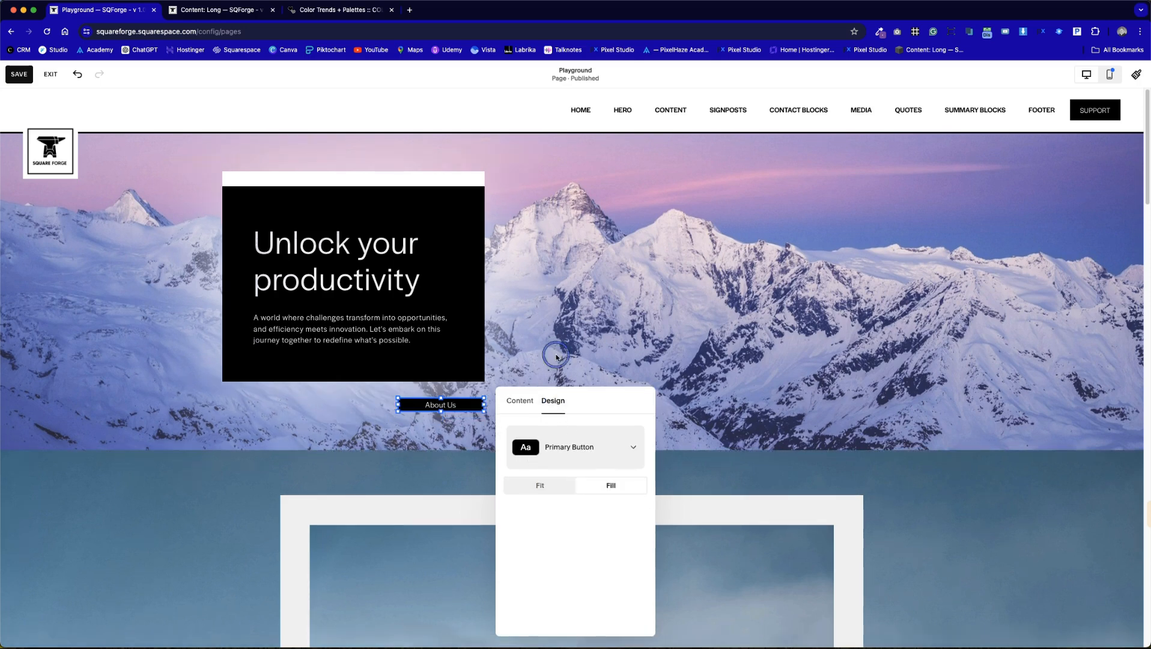
pyautogui.click(556, 357)
# - Shift the About Us button to the left, duplicate it, and place the copy under the card's right edge
pyautogui.click(436, 406)
pyautogui.moveTo(438, 410); pyautogui.dragTo(336, 411)
pyautogui.click(331, 403)
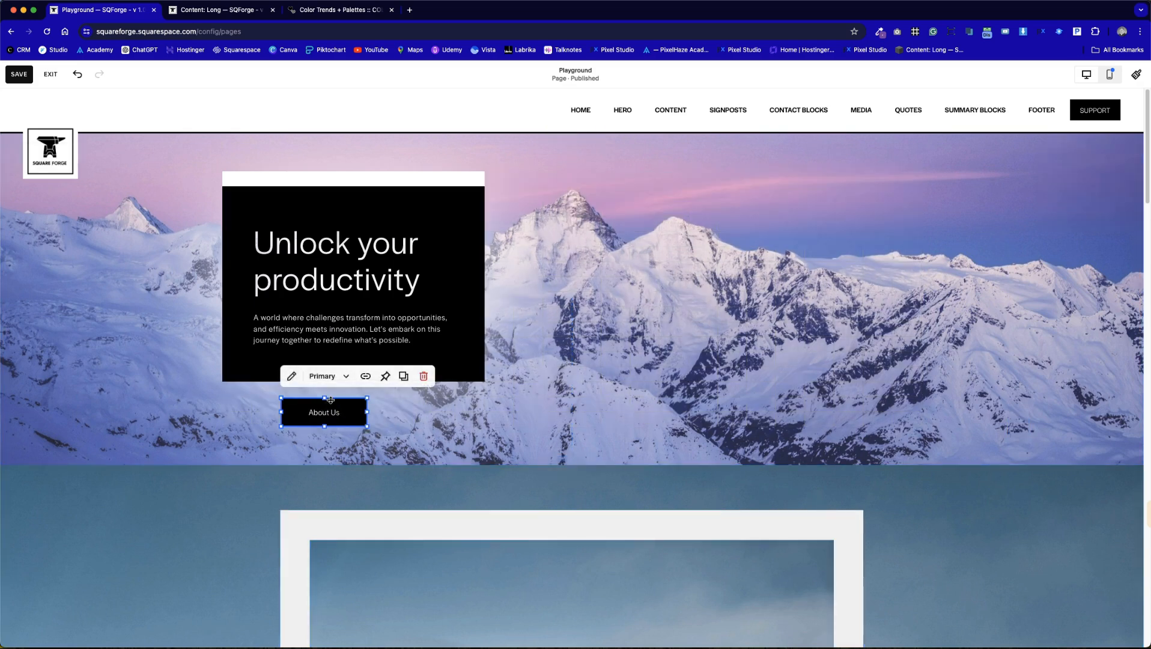
pyautogui.click(403, 376)
pyautogui.moveTo(336, 429); pyautogui.dragTo(414, 416)
pyautogui.click(737, 434)
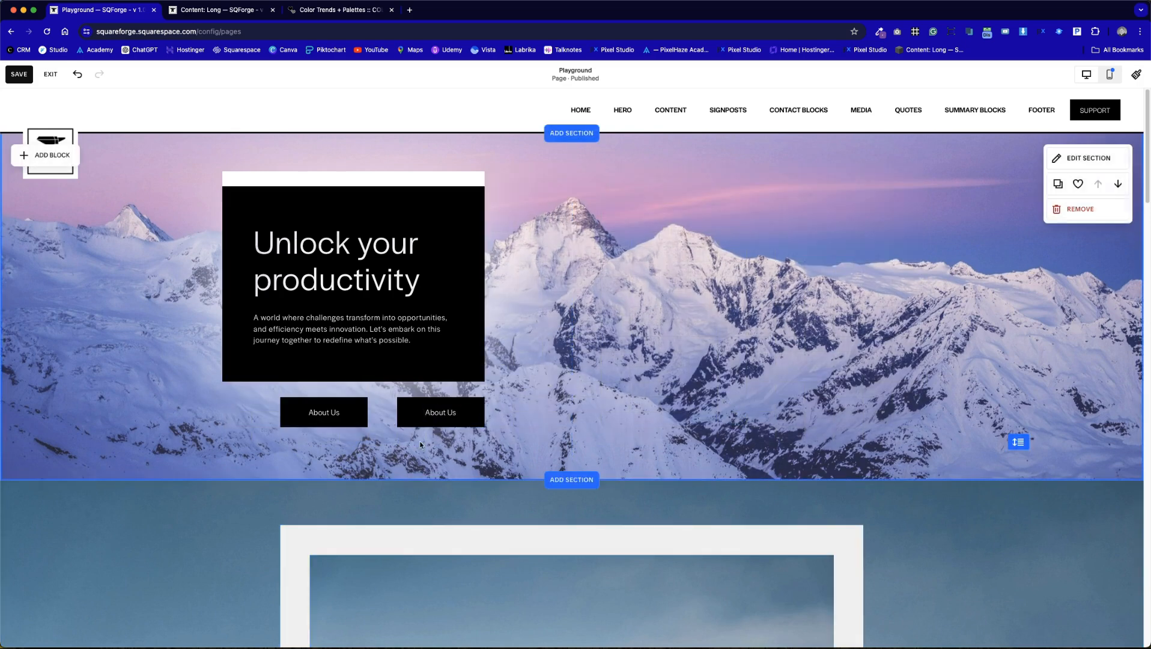
# - Try the Secondary style and then the Tertiary style on the right-hand About Us button
pyautogui.click(466, 415)
pyautogui.click(444, 375)
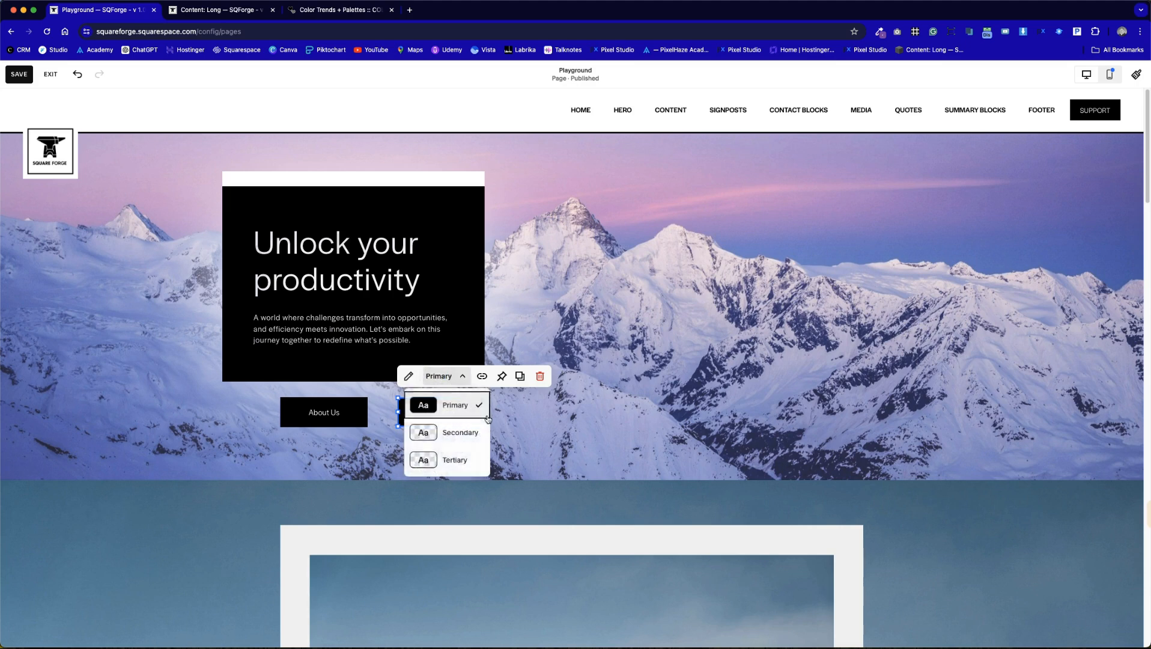
pyautogui.click(474, 436)
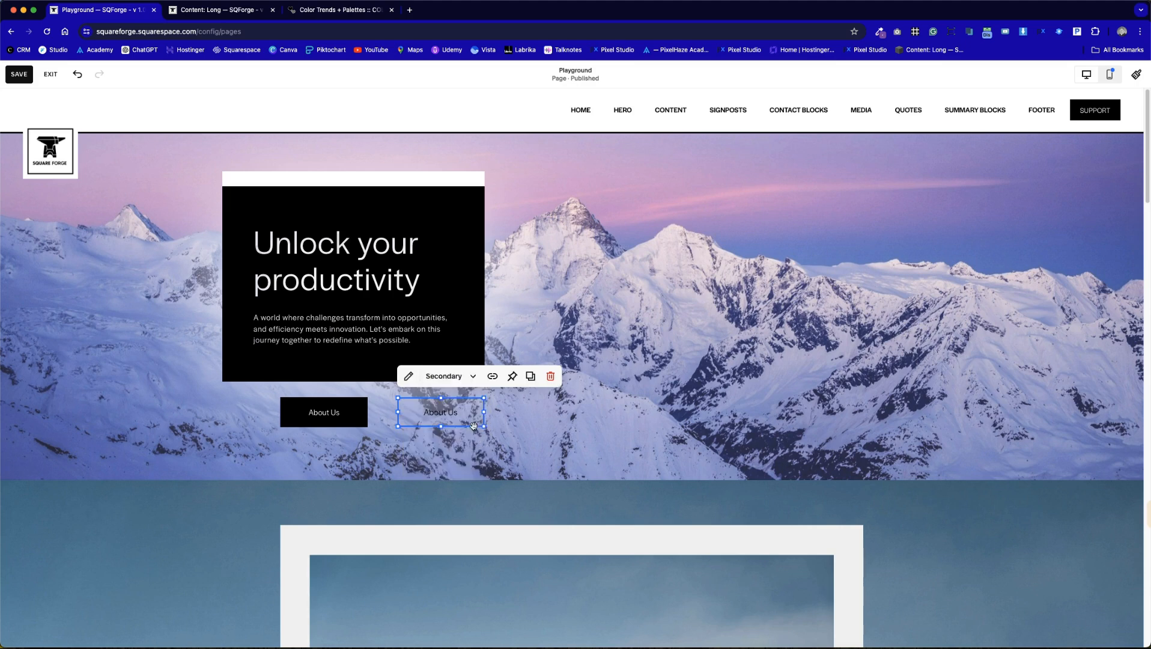
pyautogui.click(473, 377)
pyautogui.click(462, 461)
pyautogui.click(585, 435)
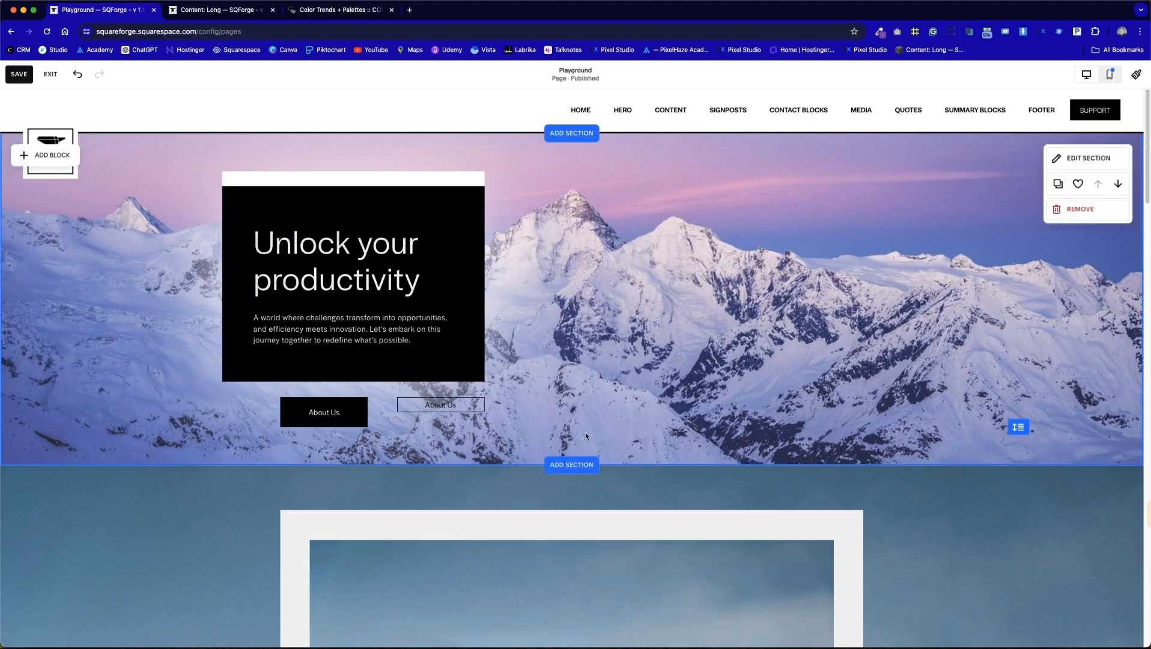
# - Set the right-hand About Us button to the Secondary style and stretch it to match the black button's height
pyautogui.click(463, 405)
pyautogui.click(442, 376)
pyautogui.click(448, 431)
pyautogui.click(606, 422)
pyautogui.click(441, 409)
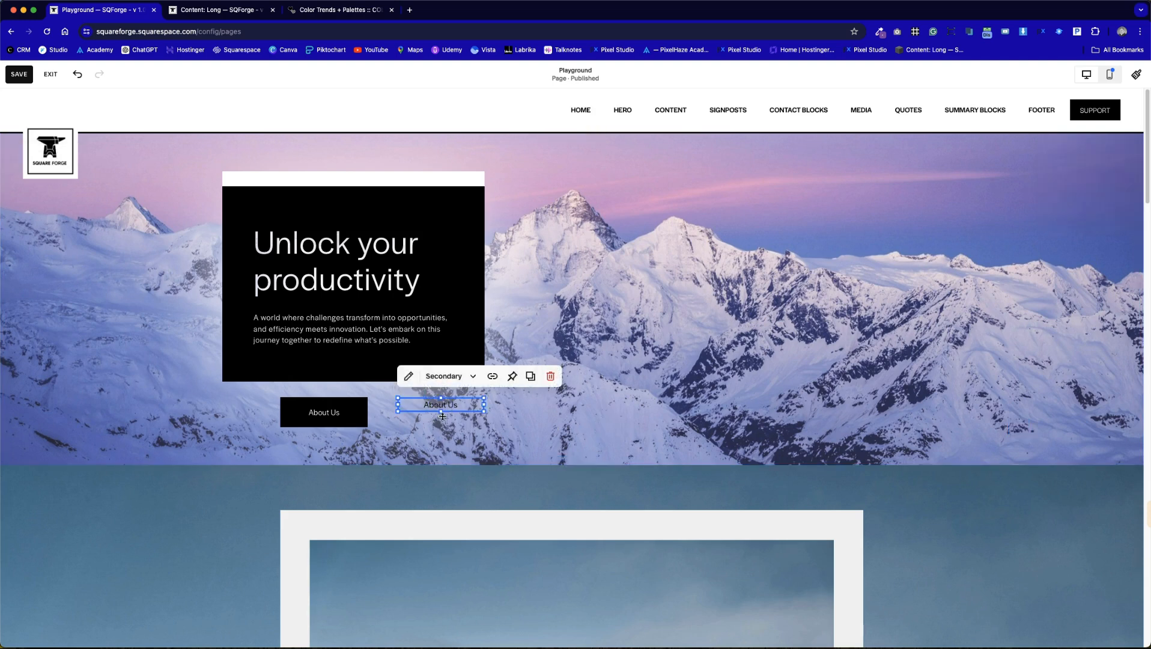
pyautogui.click(699, 433)
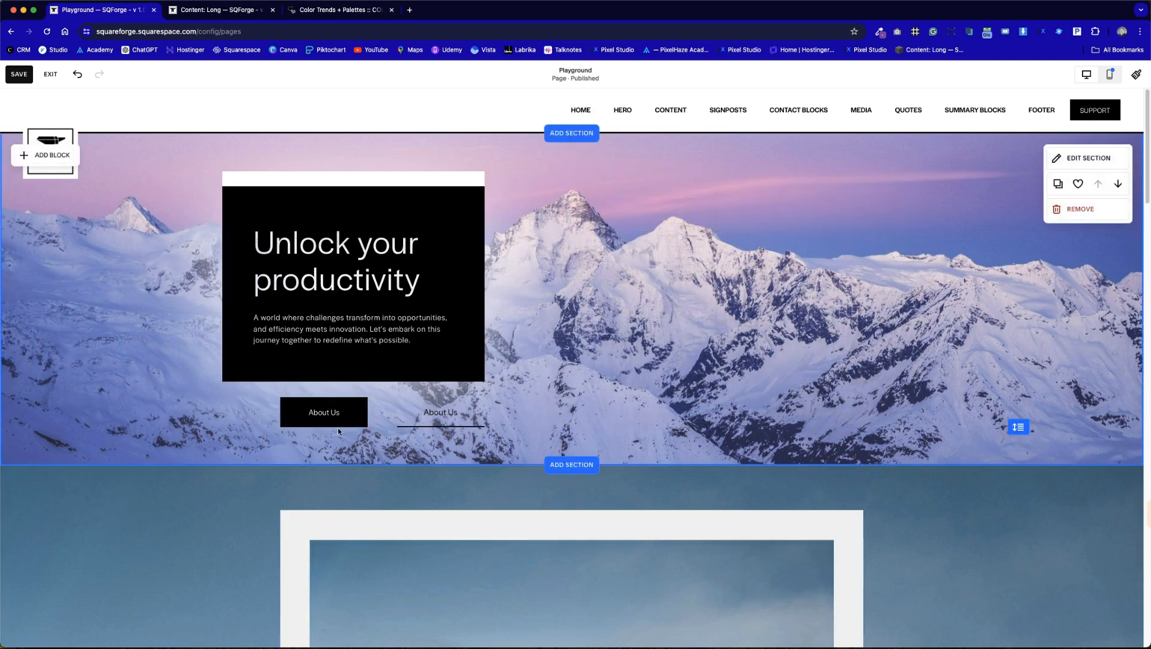
# - Move the black About Us button right until it sits flush against the underlined one
pyautogui.click(337, 415)
pyautogui.moveTo(330, 411); pyautogui.dragTo(354, 413)
pyautogui.click(651, 414)
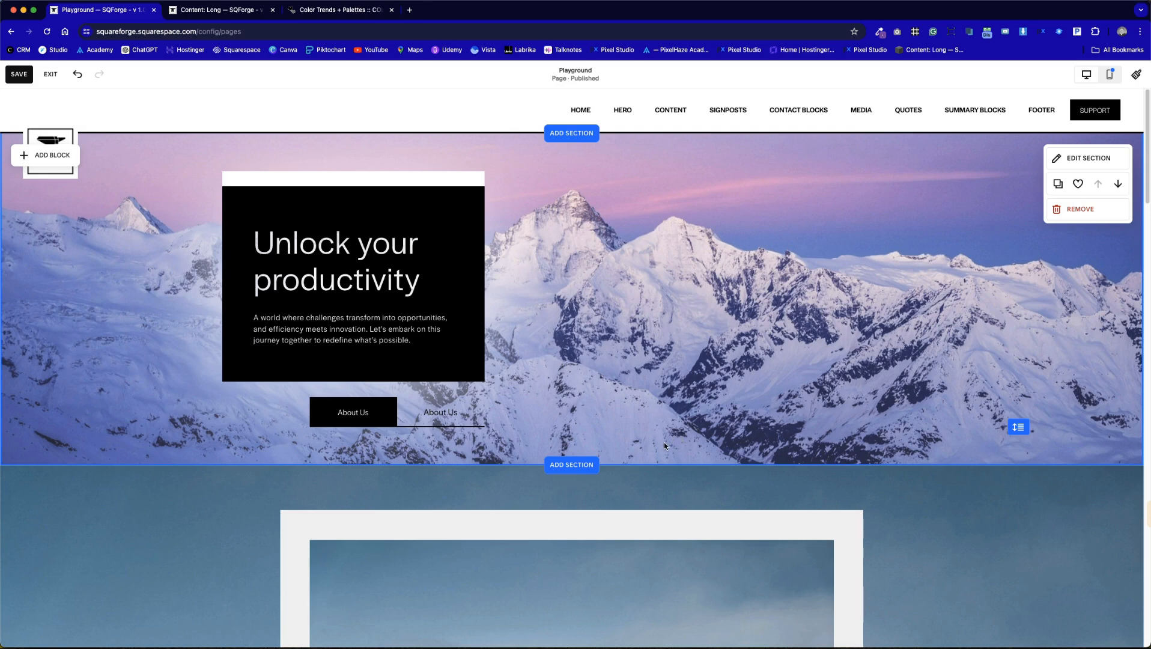
# - Swap the two About Us buttons, placing the underlined one at the card's left edge and the black one to its right
pyautogui.moveTo(451, 420); pyautogui.dragTo(247, 417)
pyautogui.click(53, 517)
pyautogui.moveTo(348, 412); pyautogui.dragTo(381, 412)
pyautogui.click(553, 443)
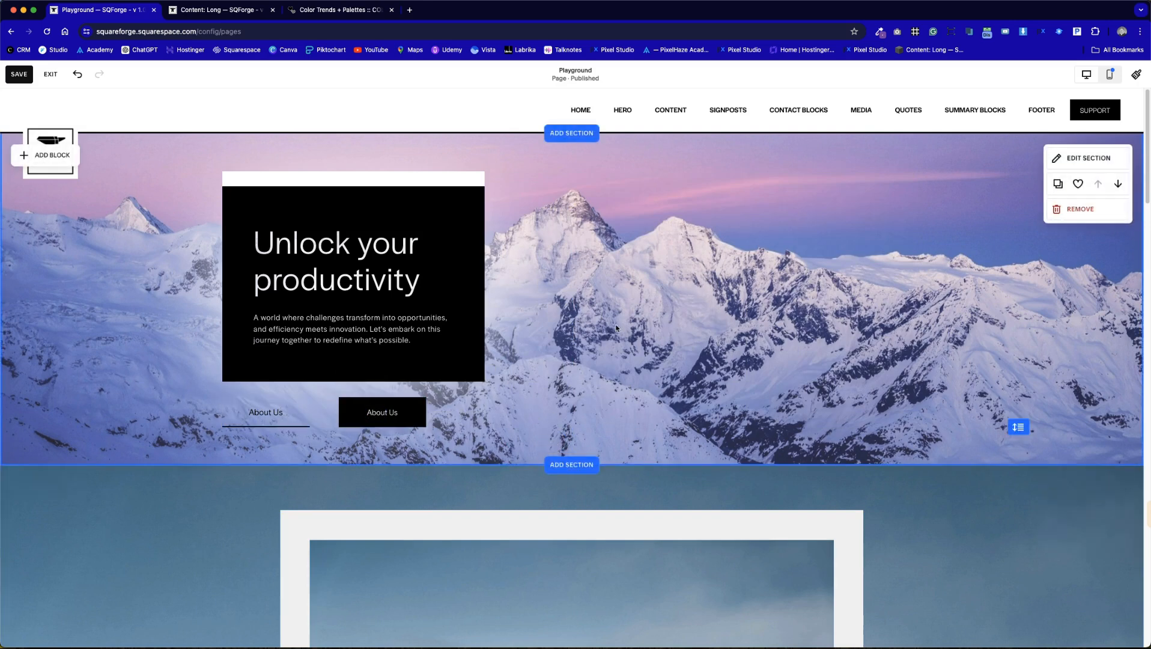
# - Try to stretch the white strip above the text card upward to the section's top edge
pyautogui.click(318, 179)
pyautogui.click(579, 281)
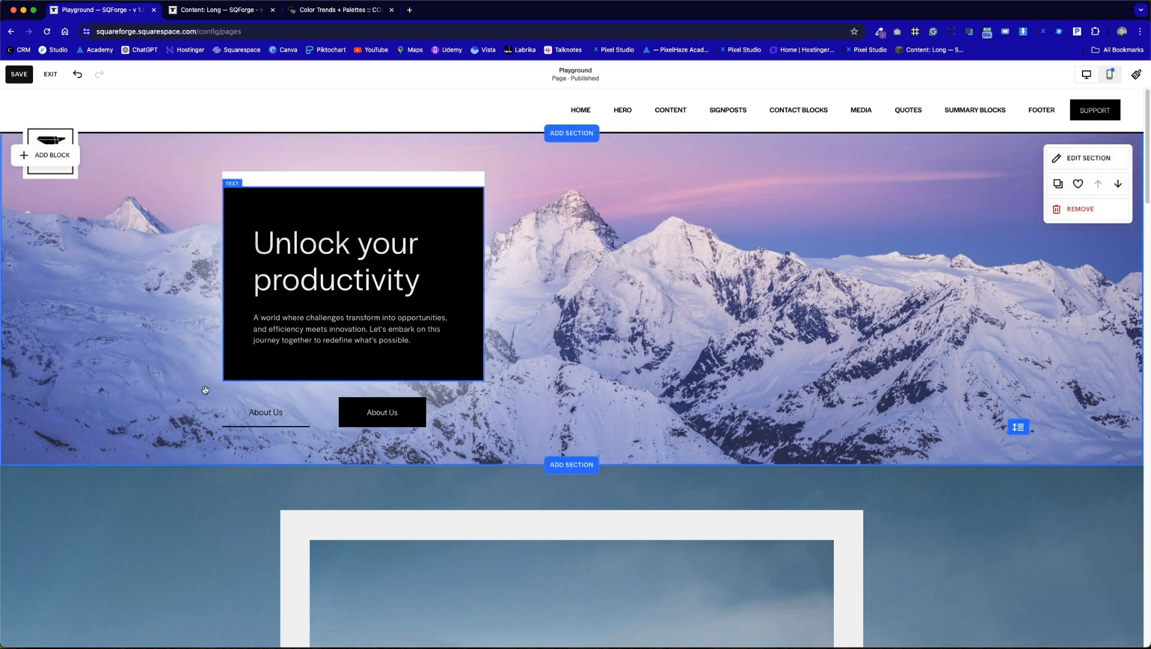
pyautogui.click(390, 179)
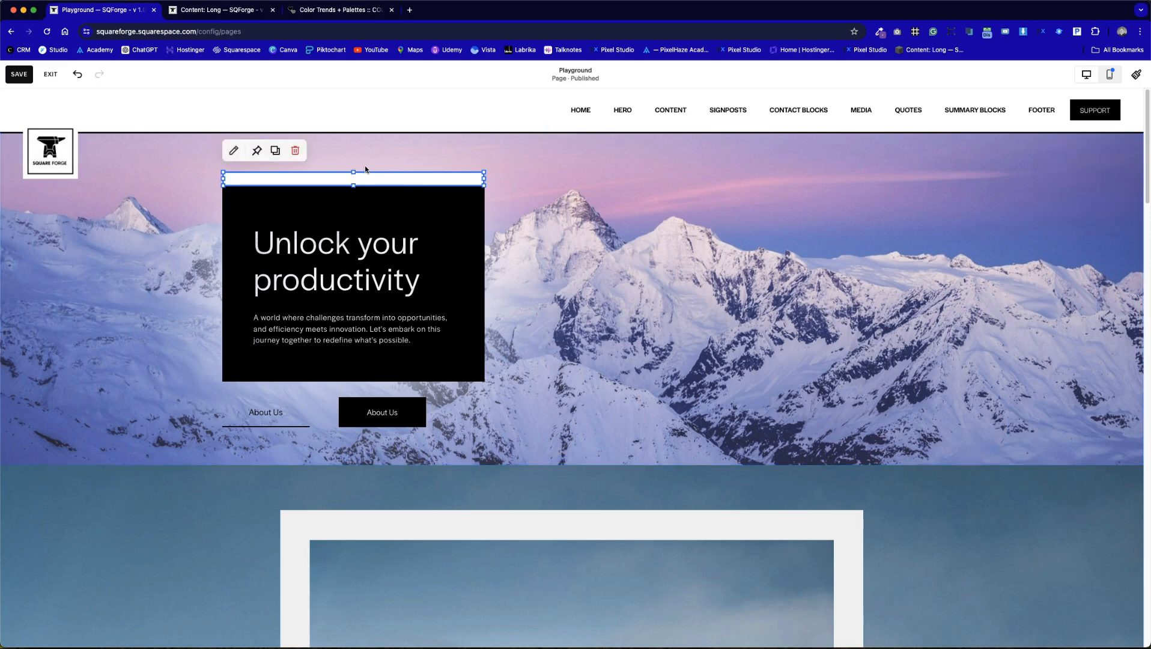
pyautogui.moveTo(353, 170); pyautogui.dragTo(353, 129)
pyautogui.click(894, 194)
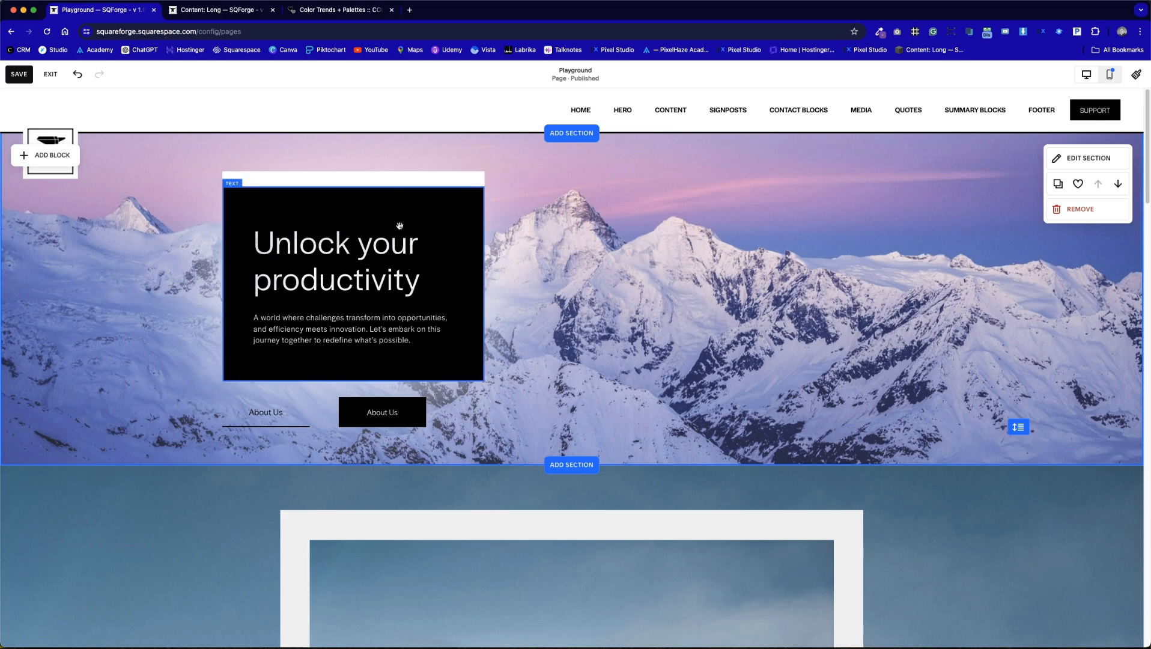
# - Turn off Fill Screen for the mountain section and extend its grid down well below the About Us buttons
pyautogui.click(1079, 158)
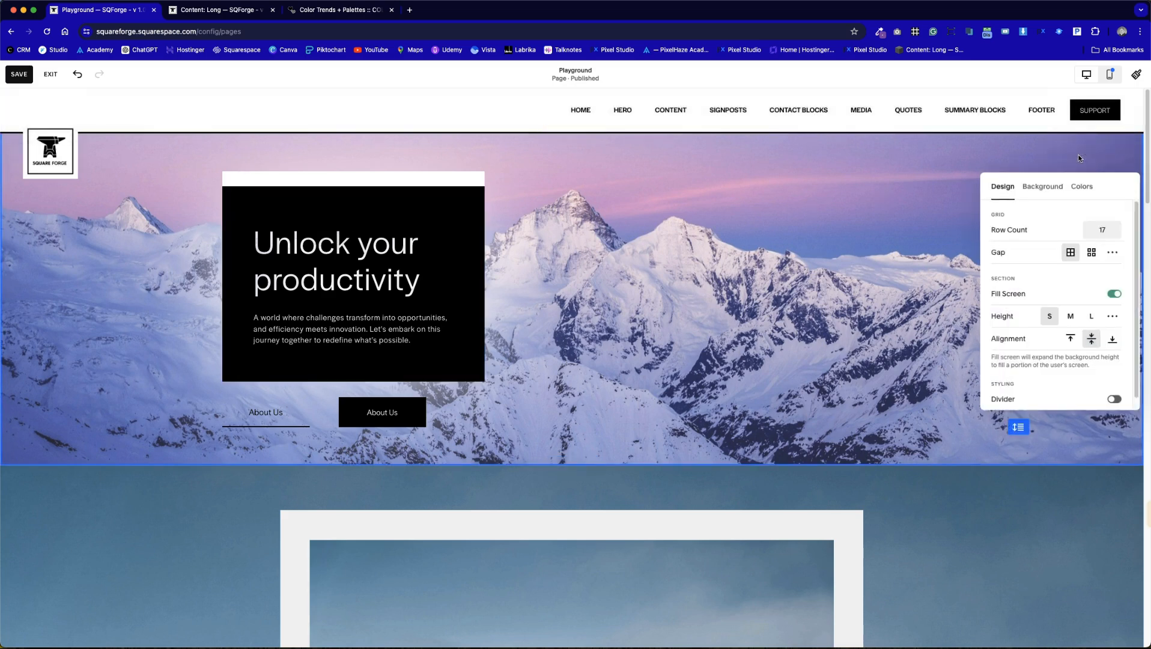
pyautogui.click(1114, 295)
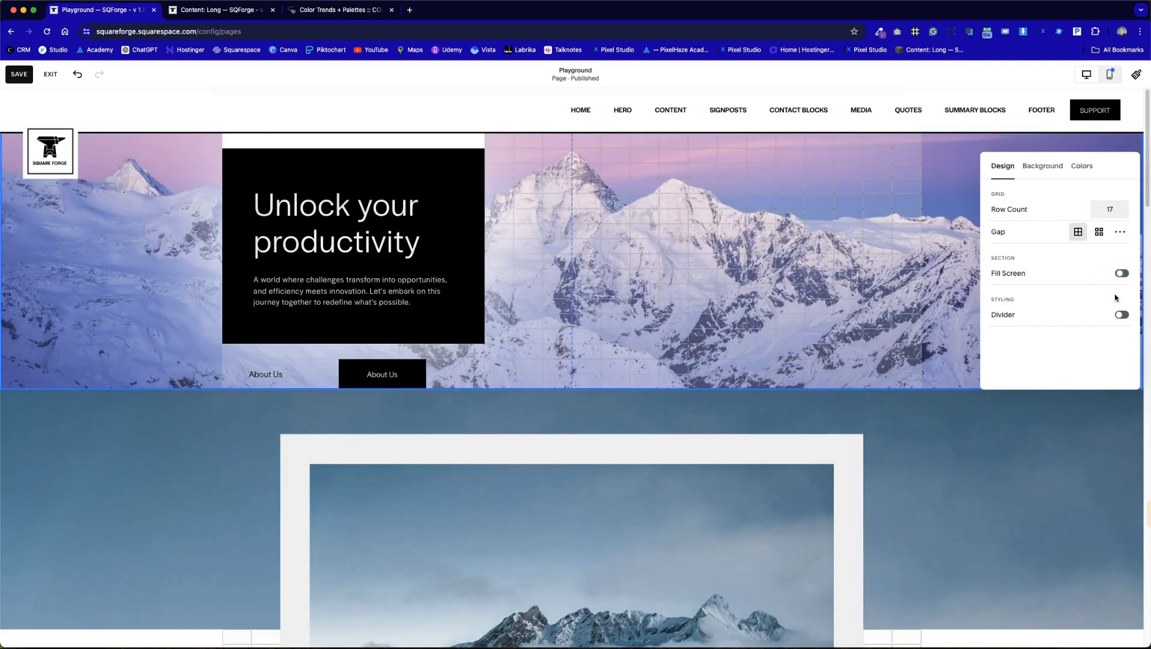
pyautogui.click(698, 259)
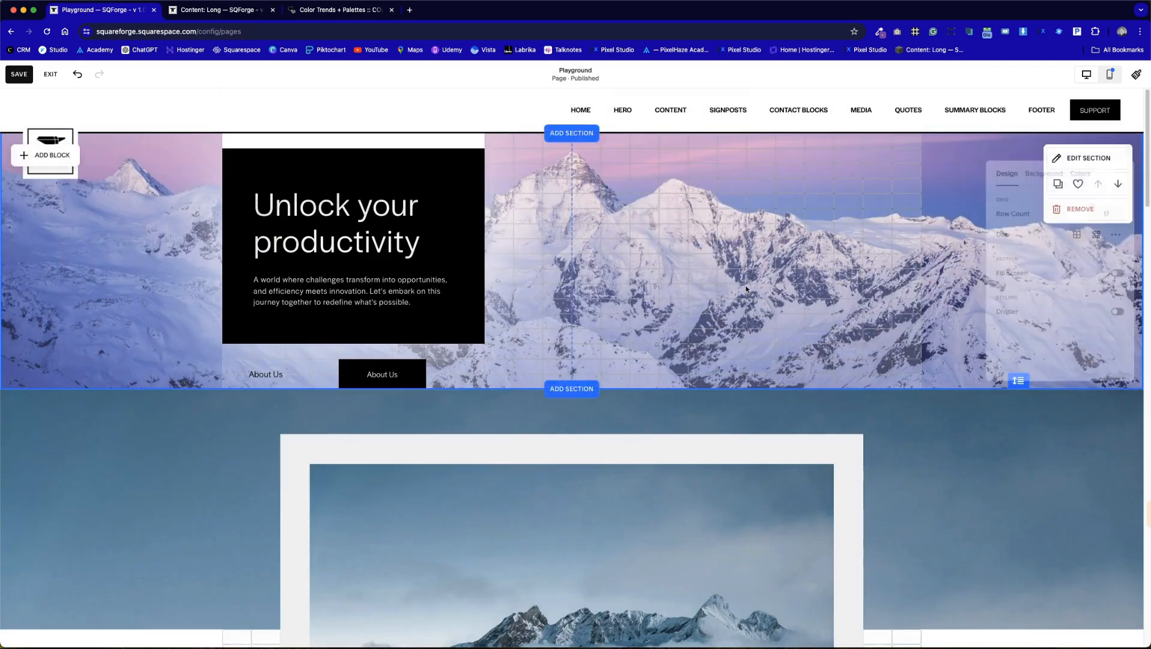
pyautogui.moveTo(1008, 384); pyautogui.dragTo(1009, 535)
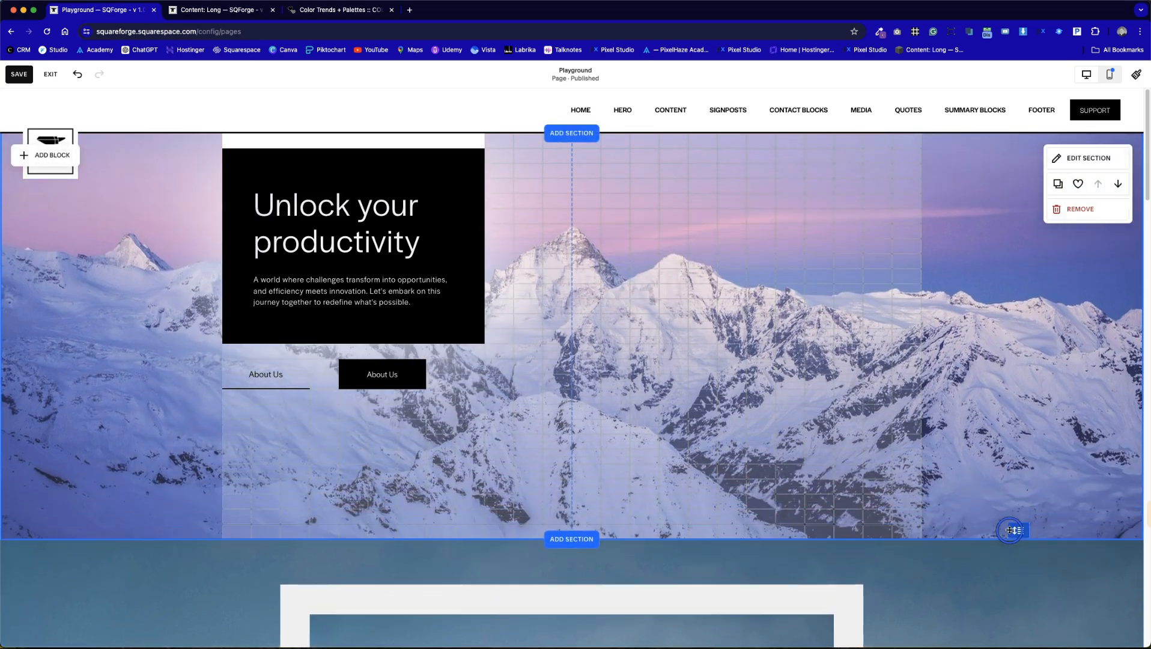
# - Duplicate the white strip to fill the area beneath the text card, layered behind both About Us buttons
pyautogui.click(378, 154)
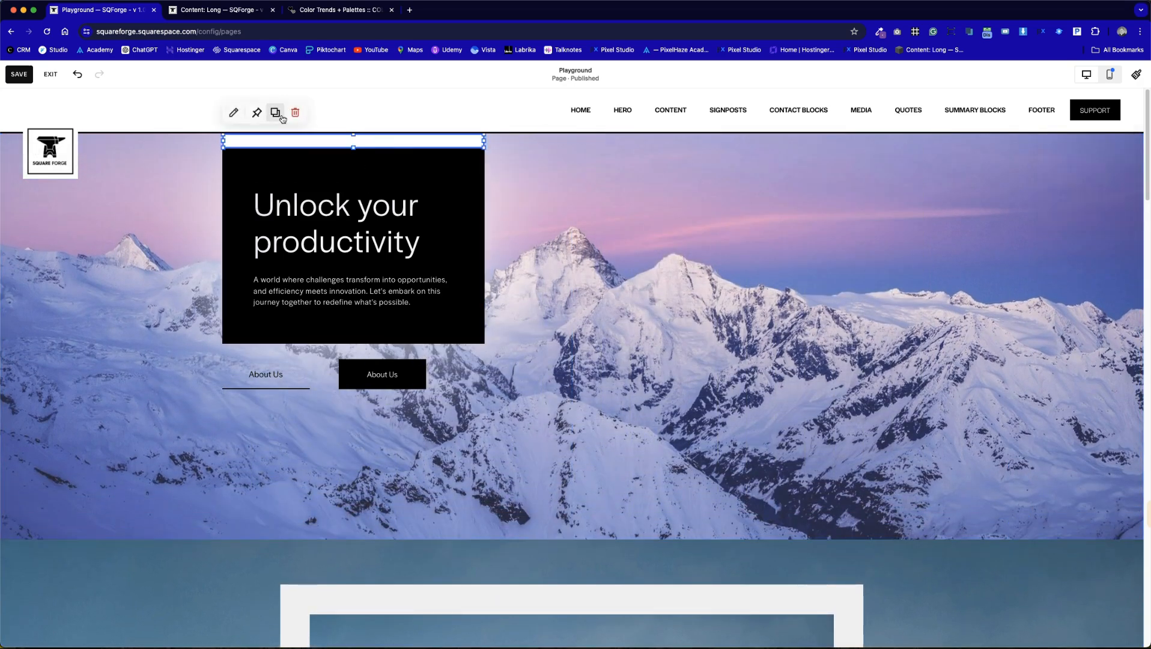
pyautogui.moveTo(304, 155); pyautogui.dragTo(348, 540)
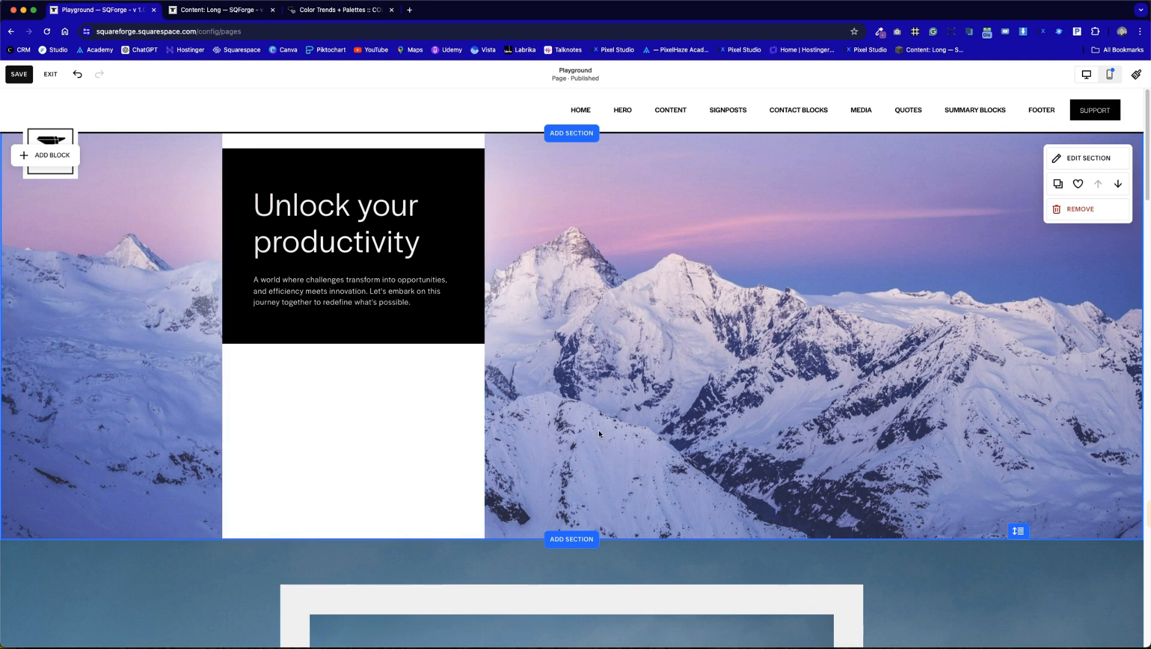
pyautogui.click(414, 426)
pyautogui.click(294, 324)
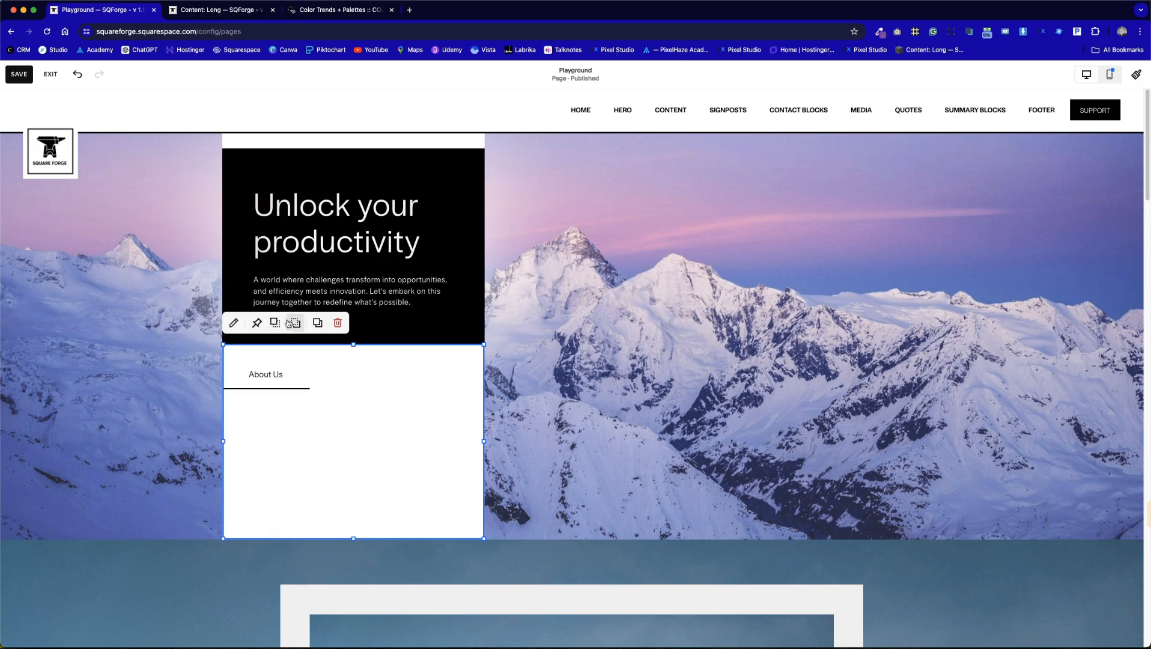
pyautogui.click(294, 322)
pyautogui.click(294, 324)
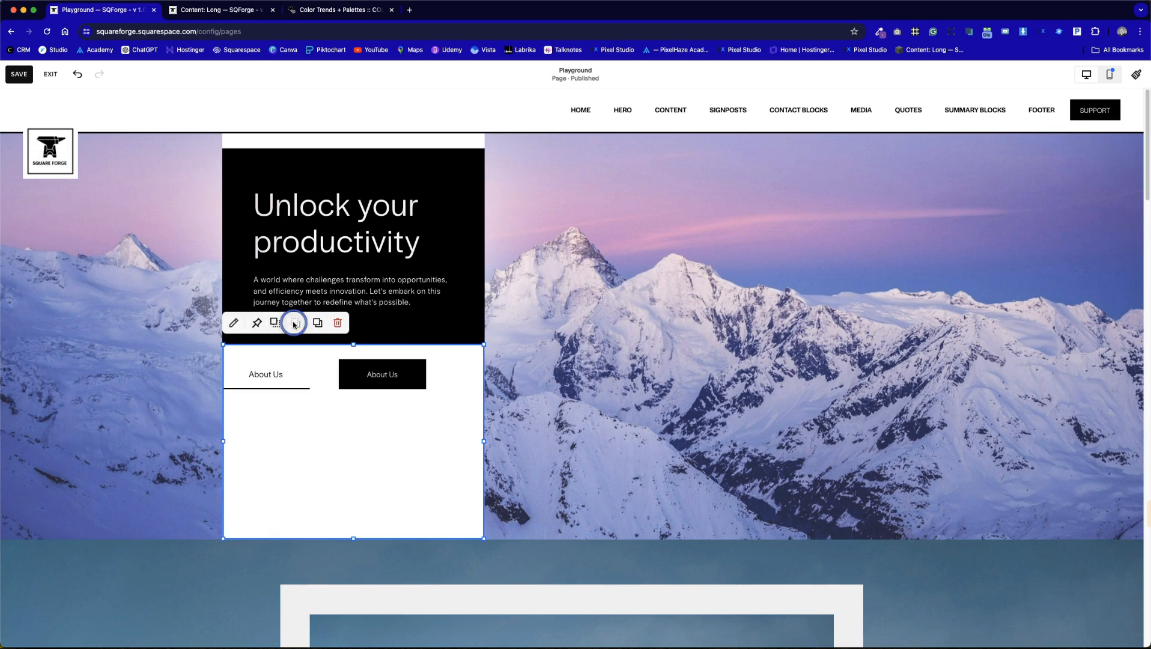
# - Move the underlined About Us button one column right, flush beside the black button within the white panel
pyautogui.click(266, 383)
pyautogui.moveTo(266, 382); pyautogui.dragTo(303, 367)
pyautogui.moveTo(396, 368); pyautogui.dragTo(396, 386)
pyautogui.moveTo(290, 360); pyautogui.dragTo(291, 374)
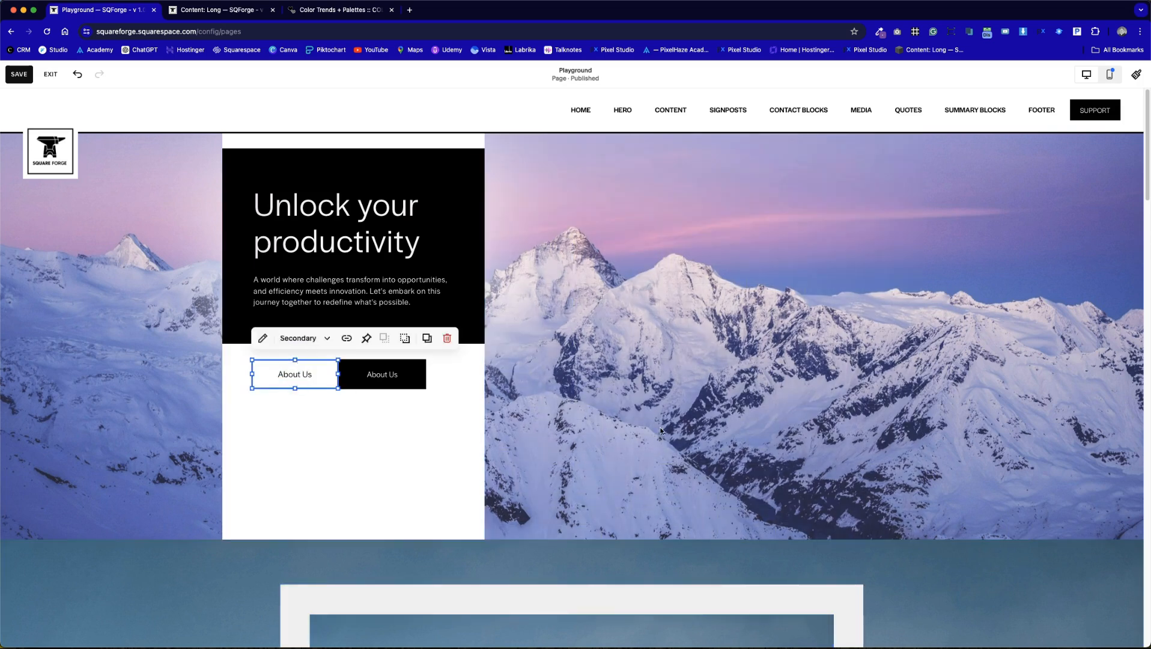
pyautogui.click(663, 431)
# - Shorten the white panel to end just below the About Us buttons and reduce the section's height to suit
pyautogui.click(364, 531)
pyautogui.moveTo(352, 535); pyautogui.dragTo(348, 415)
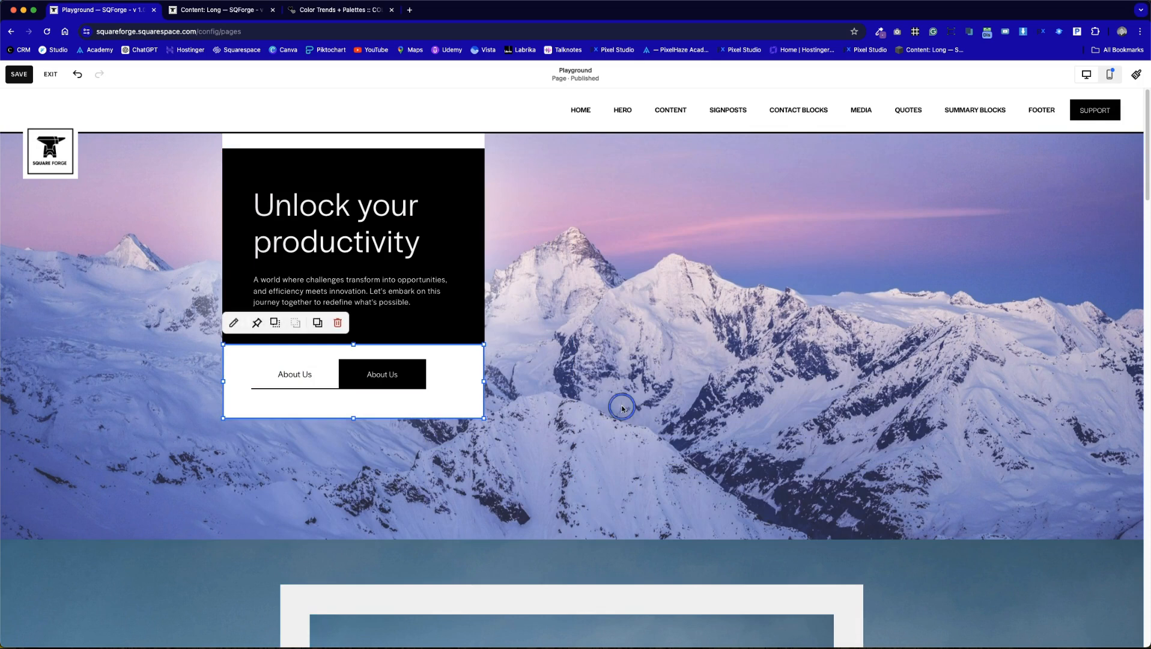
pyautogui.click(622, 407)
pyautogui.moveTo(1018, 531); pyautogui.dragTo(1018, 471)
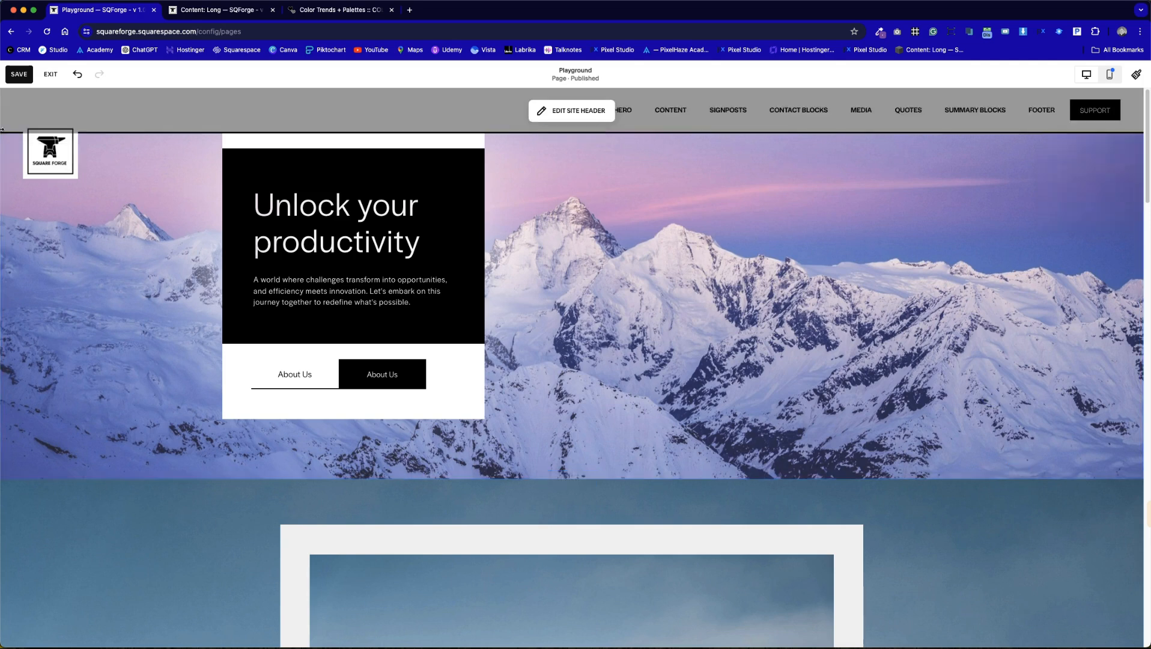
# - Try a Gallery block to the right of the text card, and delete it
pyautogui.scroll(-2, 52, 147)
pyautogui.click(38, 111)
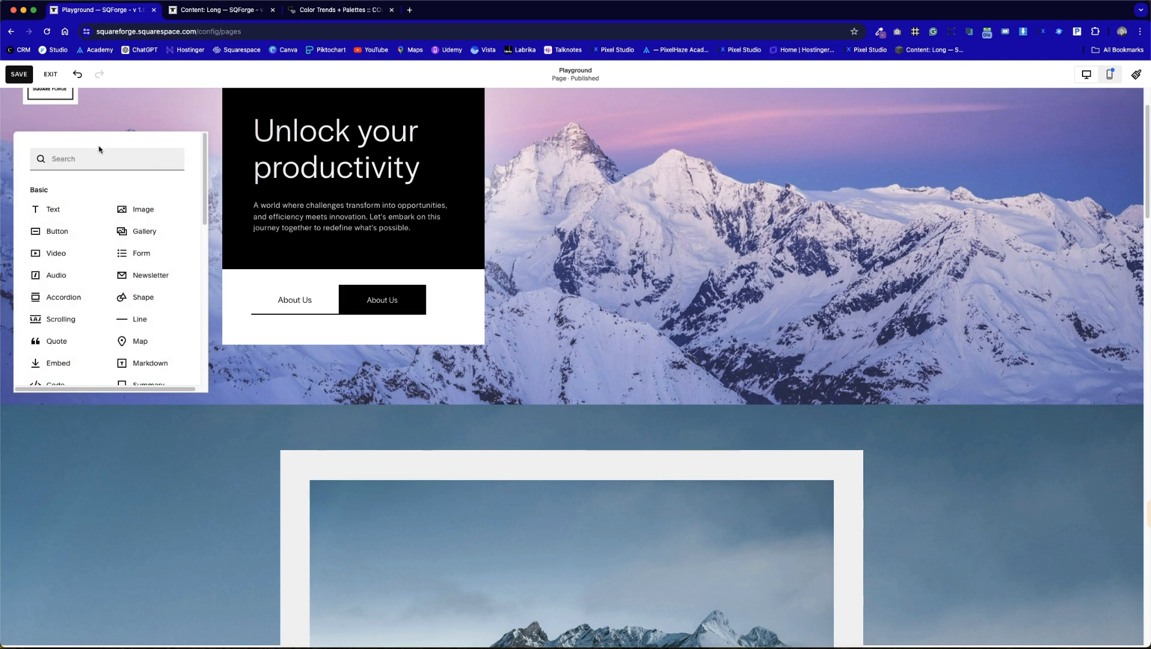
pyautogui.click(144, 232)
pyautogui.moveTo(265, 211); pyautogui.dragTo(678, 211)
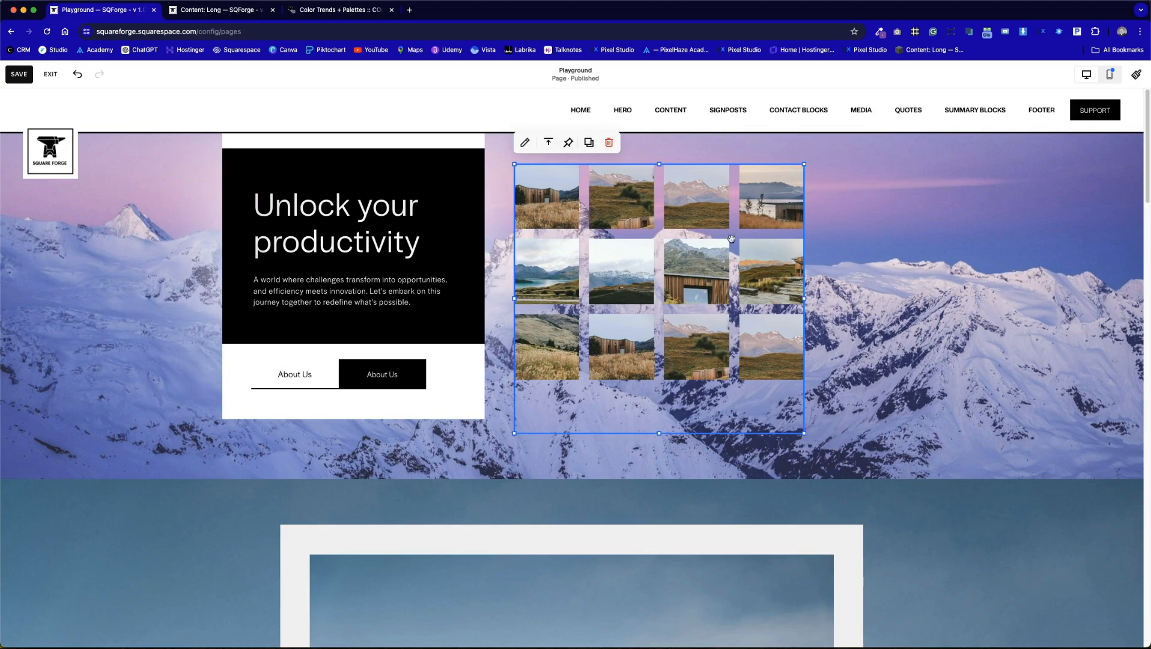
pyautogui.click(609, 142)
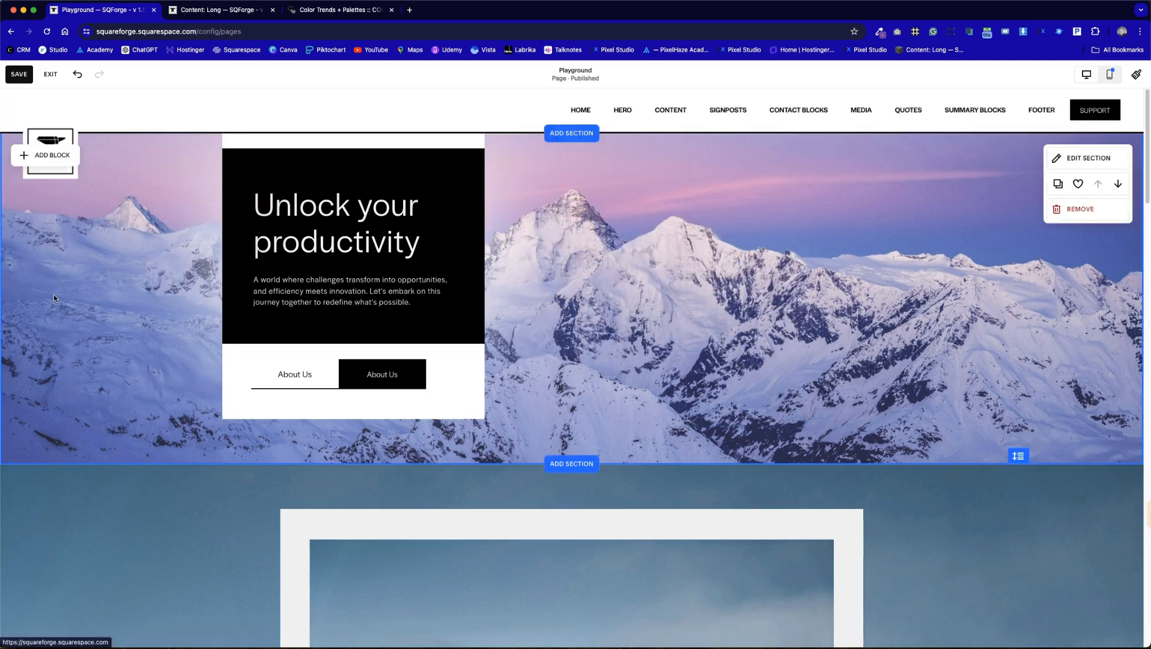
# - Add a Video block to the right of the text card and trim the section's height to just below the white panel
pyautogui.scroll(-5, 53, 293)
pyautogui.click(55, 109)
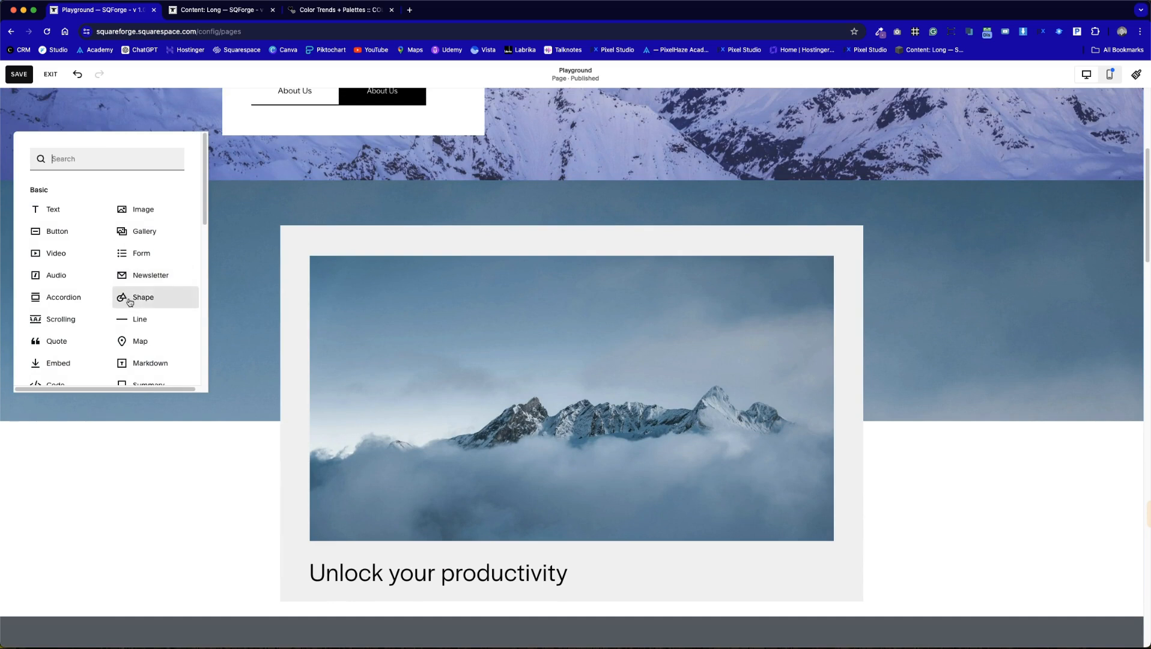
pyautogui.click(57, 252)
pyautogui.moveTo(360, 422); pyautogui.dragTo(702, 340)
pyautogui.moveTo(1014, 560); pyautogui.dragTo(1016, 442)
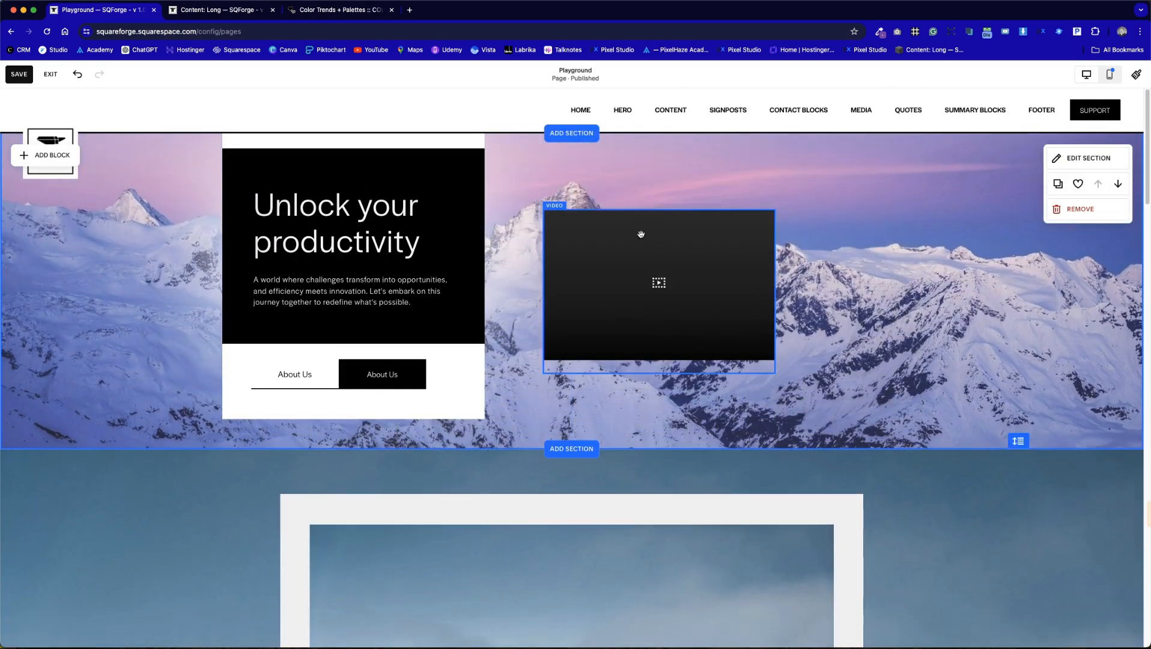
# - Enlarge the video block and place it flush against the text card's right edge, with their top edges aligned
pyautogui.moveTo(642, 233); pyautogui.dragTo(788, 201)
pyautogui.moveTo(688, 328); pyautogui.dragTo(571, 379)
pyautogui.click(529, 371)
pyautogui.moveTo(736, 306); pyautogui.dragTo(743, 288)
pyautogui.click(1058, 278)
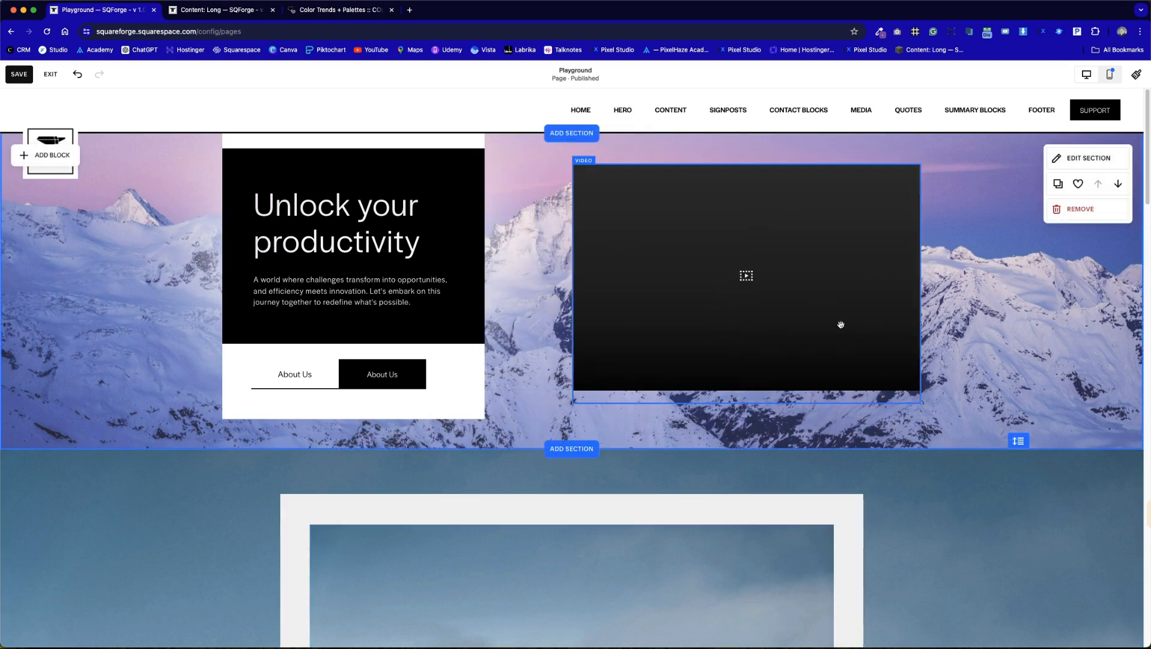
pyautogui.moveTo(873, 229); pyautogui.dragTo(791, 219)
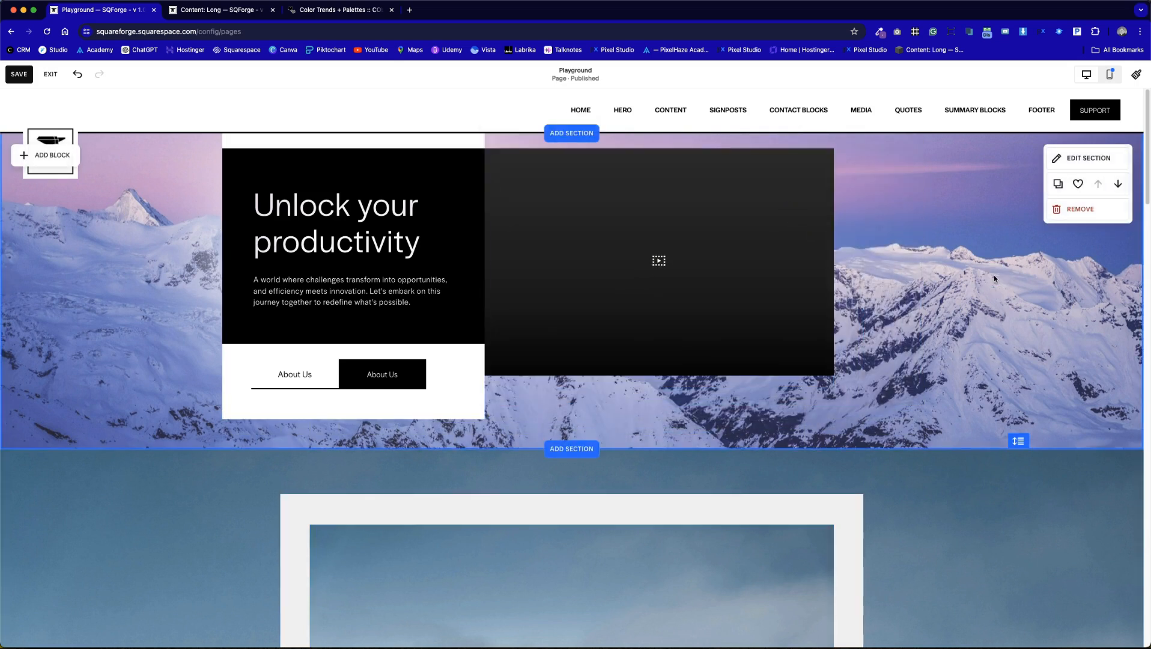
pyautogui.click(564, 330)
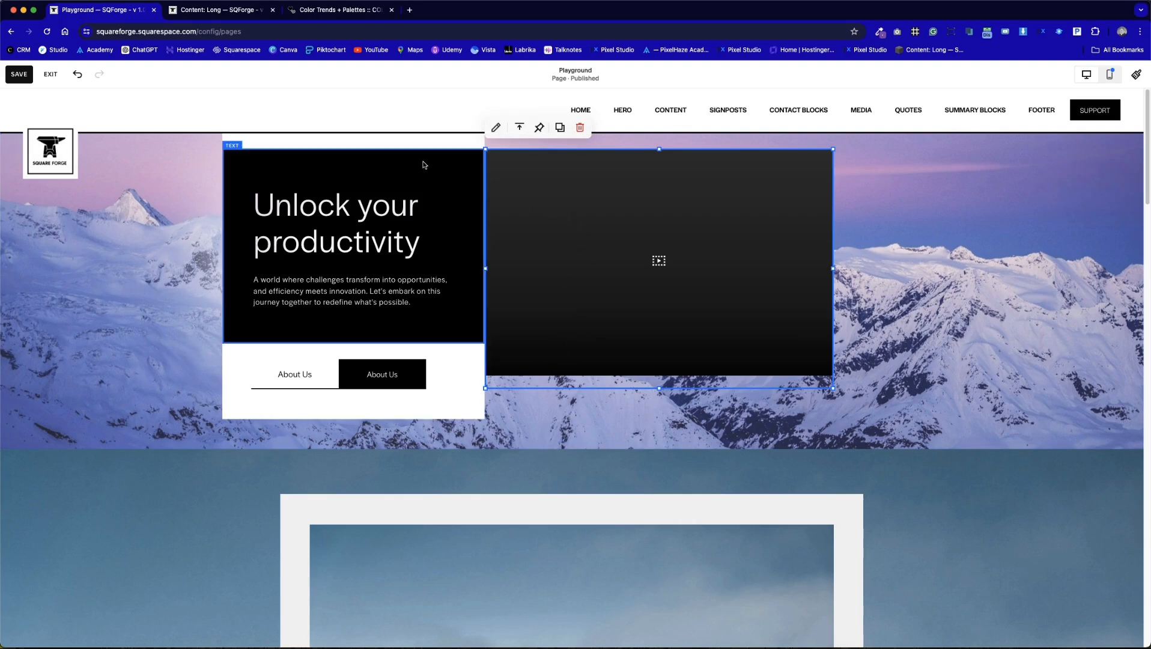
pyautogui.click(520, 417)
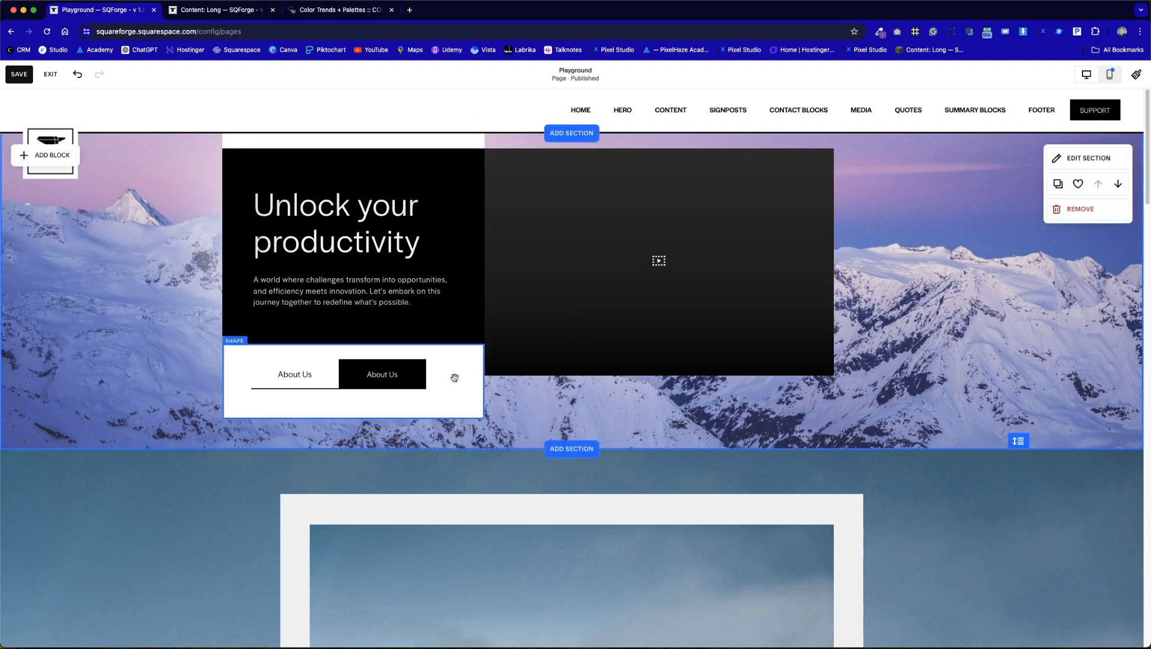
# - Move the white panel and both About Us buttons to the section's bottom edge, and stretch the text card down to meet the panel
pyautogui.click(270, 369)
pyautogui.moveTo(330, 377); pyautogui.dragTo(329, 407)
pyautogui.click(424, 319)
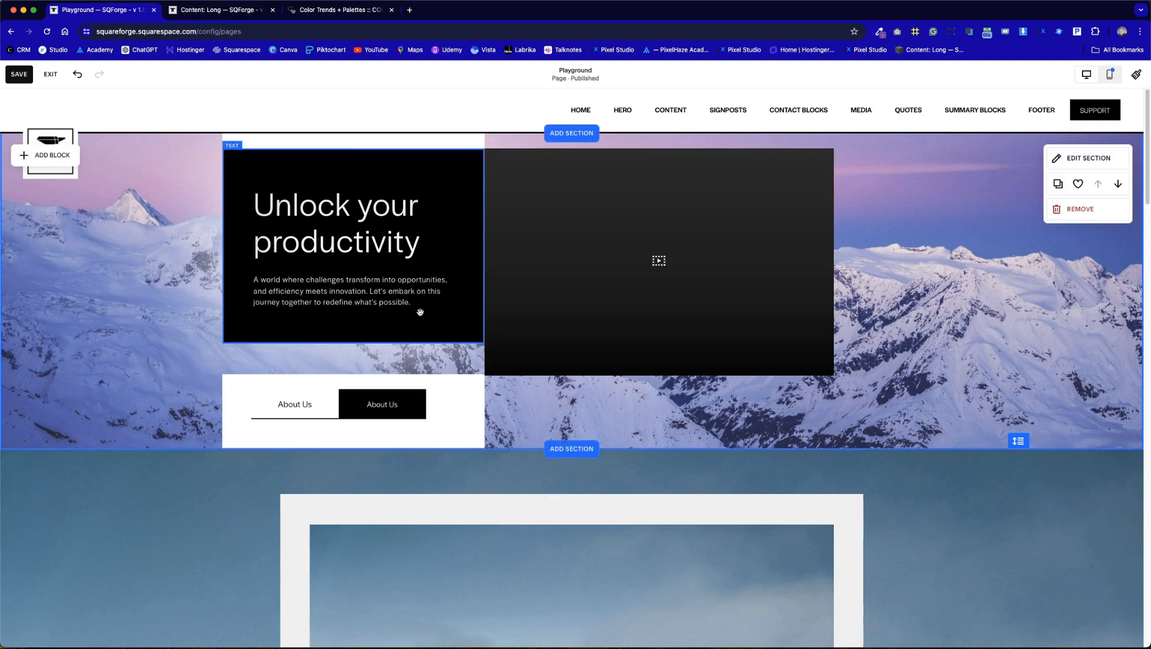
pyautogui.moveTo(353, 342); pyautogui.dragTo(355, 373)
pyautogui.click(624, 432)
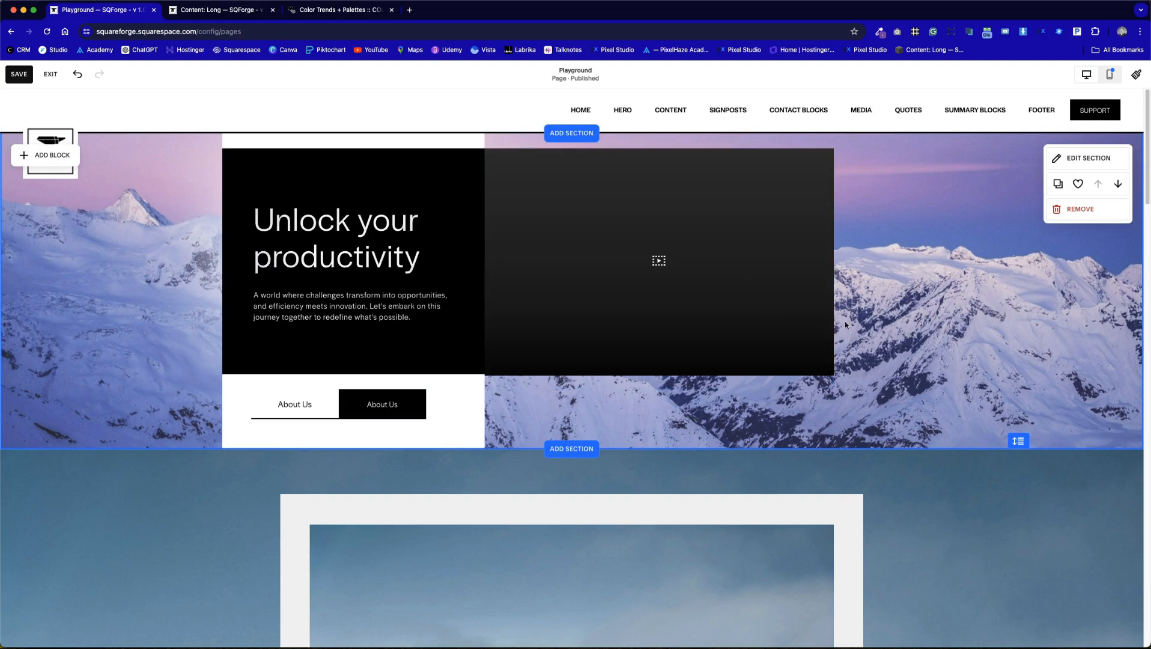
# - Examine the video block's settings and the available ways to add a video to it
pyautogui.click(764, 317)
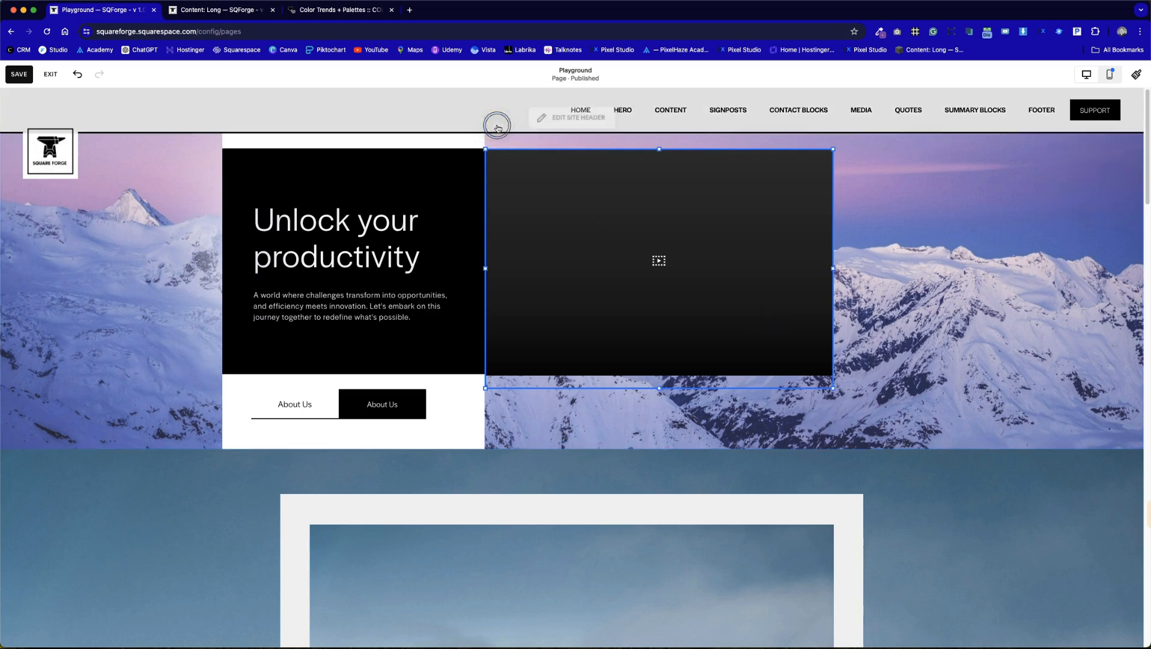
pyautogui.scroll(-3, 939, 309)
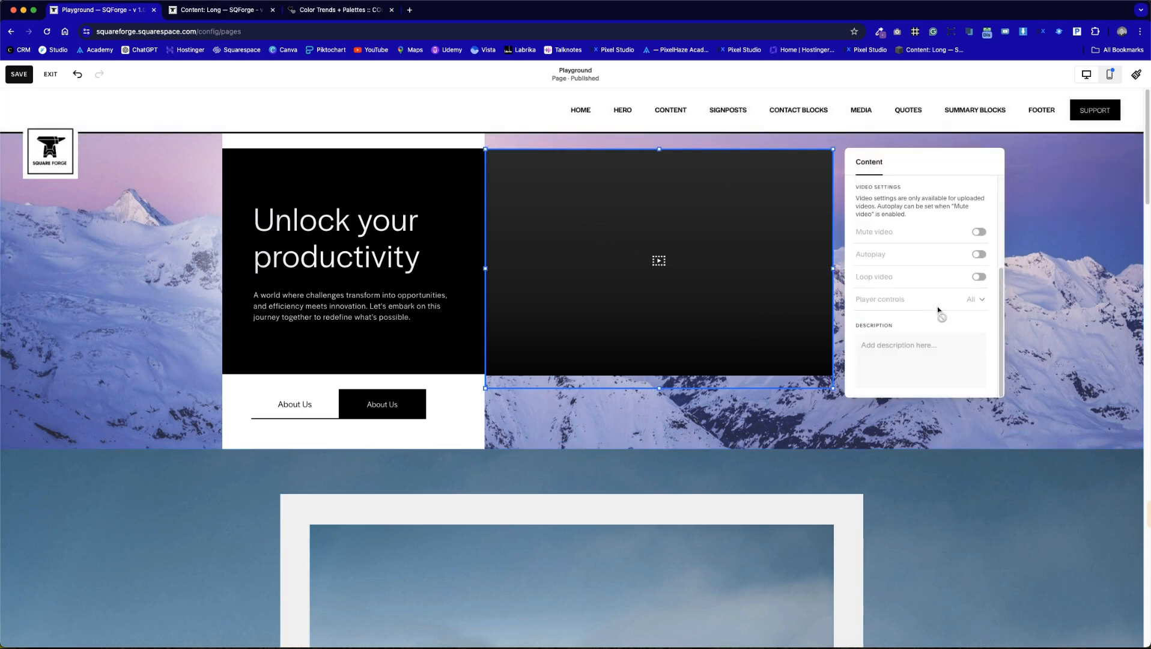
pyautogui.scroll(3, 940, 288)
pyautogui.click(910, 211)
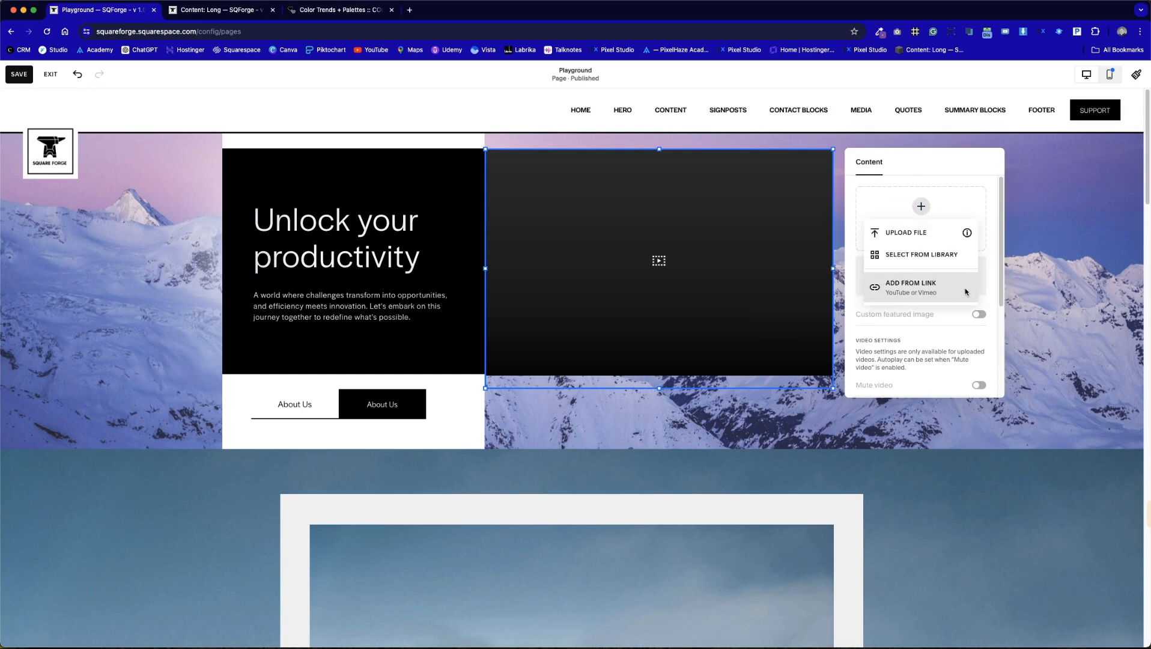
pyautogui.click(905, 274)
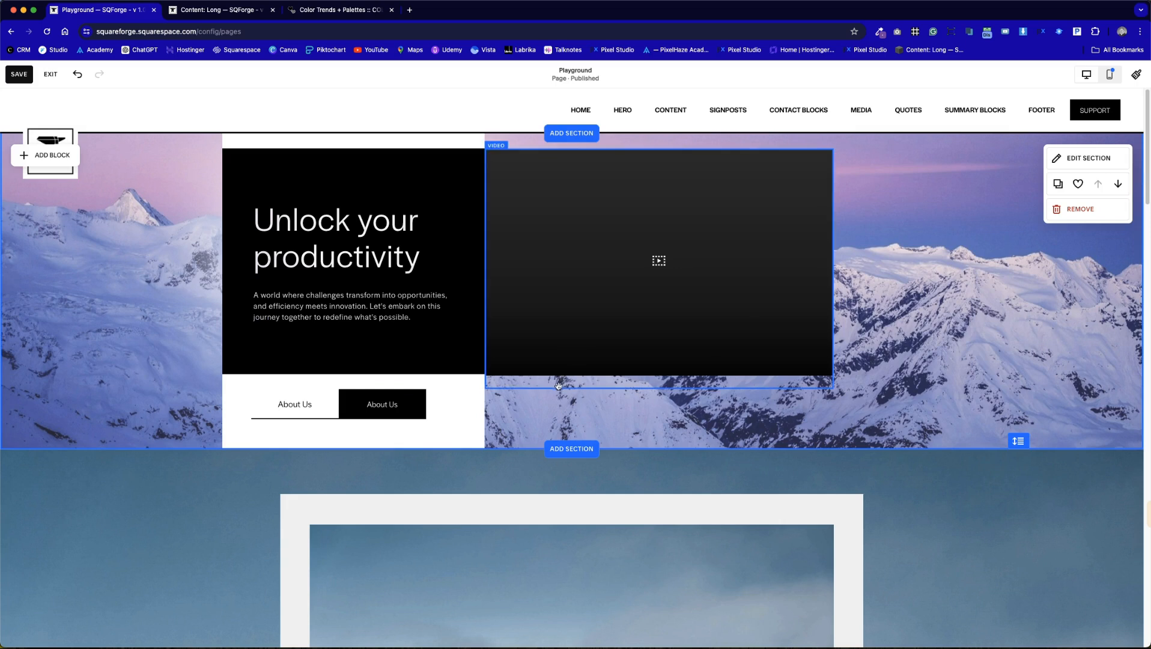
# - Add a Text block to the mountain section and place it just below the video block
pyautogui.scroll(-2, 94, 253)
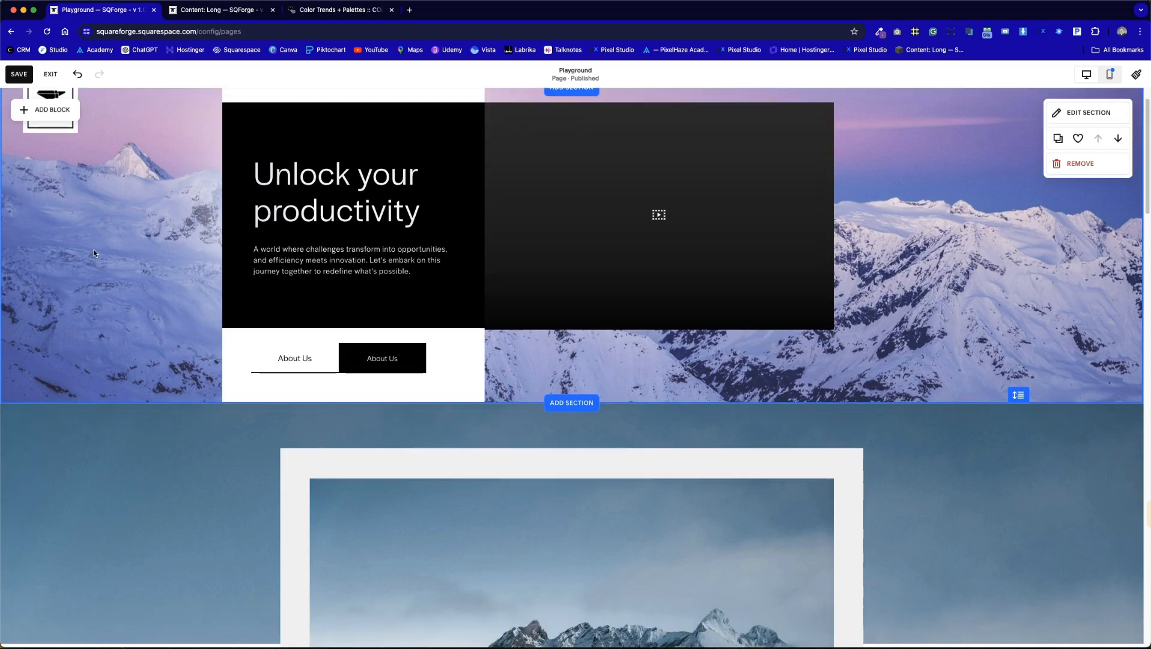
pyautogui.scroll(-5, 60, 150)
pyautogui.scroll(3, 53, 160)
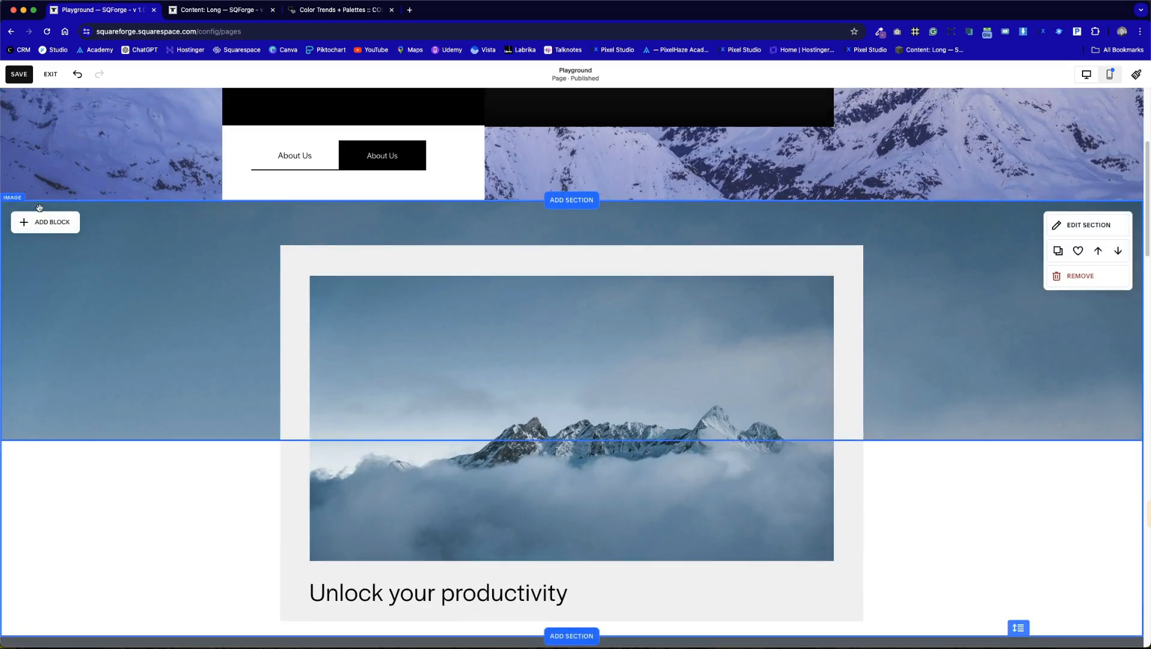
pyautogui.click(47, 109)
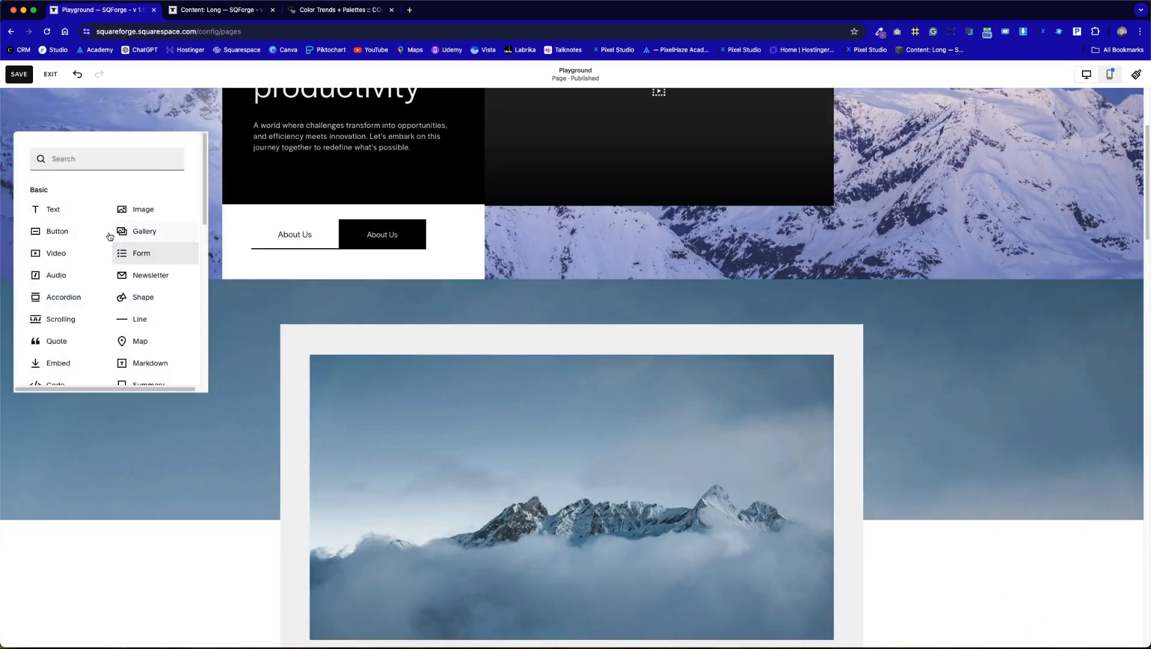
pyautogui.click(51, 209)
pyautogui.moveTo(367, 313); pyautogui.dragTo(658, 404)
pyautogui.click(663, 433)
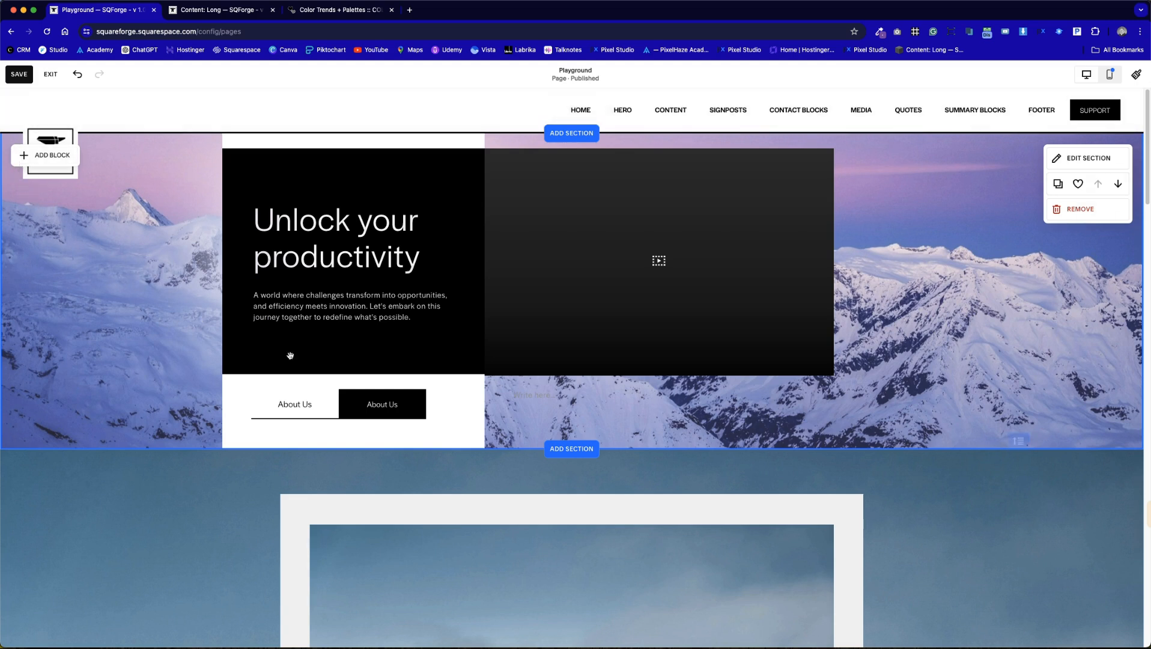
# - Copy the text card's heading "Unlock your productivity" into the new text block below the video
pyautogui.click(555, 403)
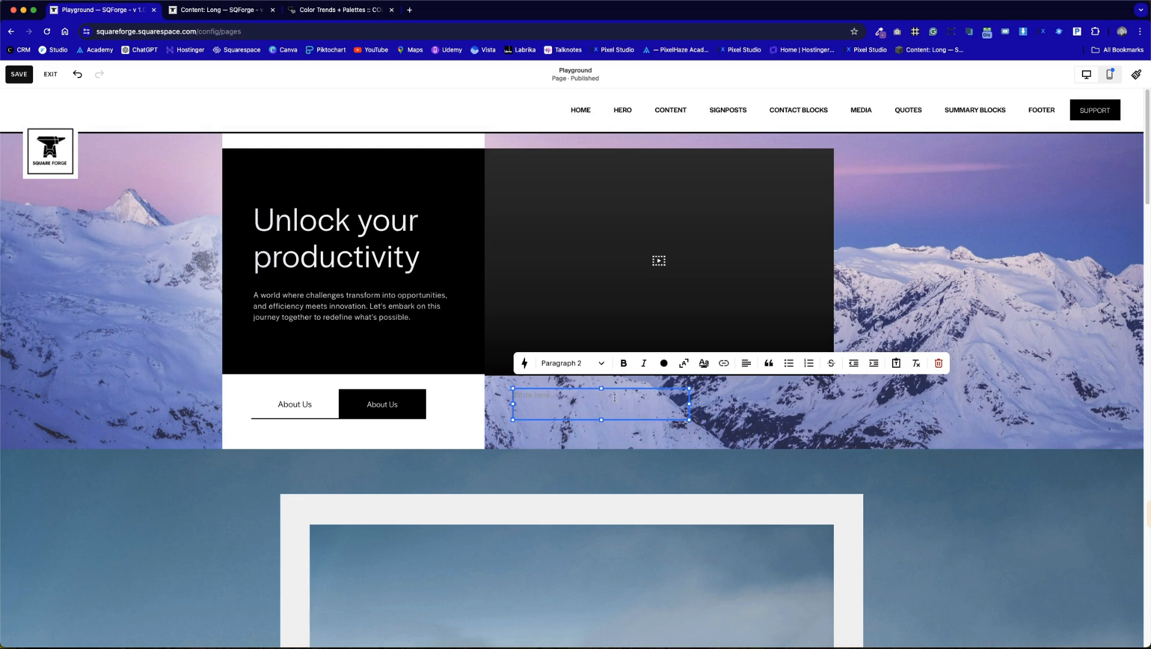
pyautogui.click(373, 304)
pyautogui.click(380, 274)
pyautogui.moveTo(420, 258); pyautogui.dragTo(252, 218)
pyautogui.hotkey('ctrl', 'c')
pyautogui.click(547, 397)
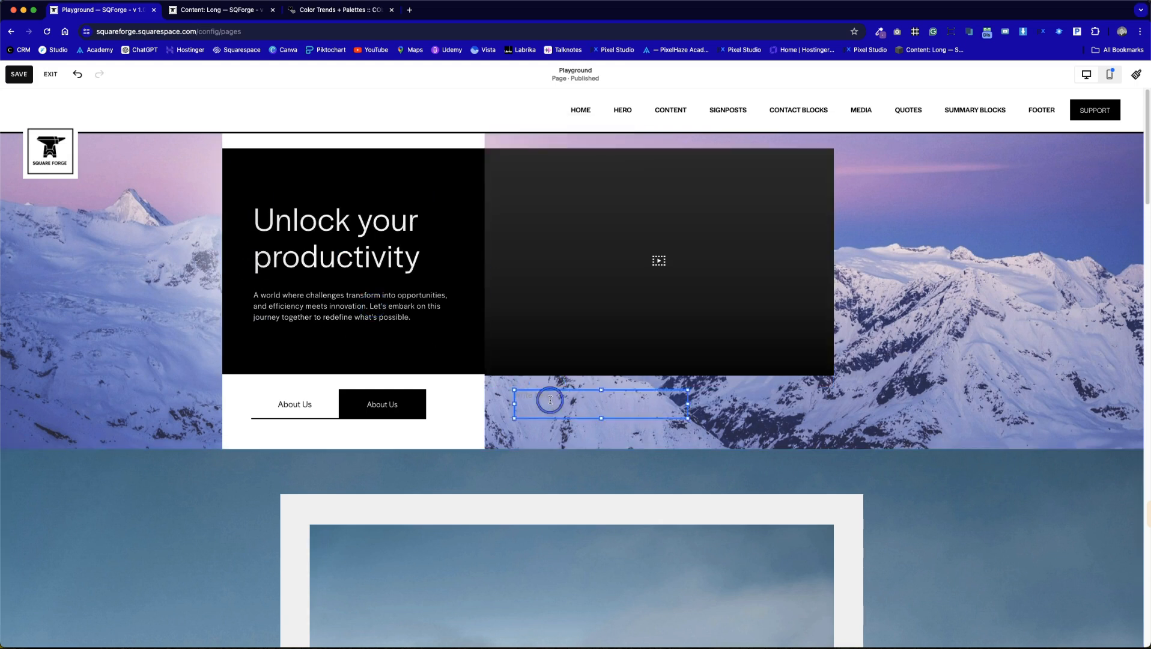
pyautogui.click(549, 399)
pyautogui.hotkey('ctrl', 'v')
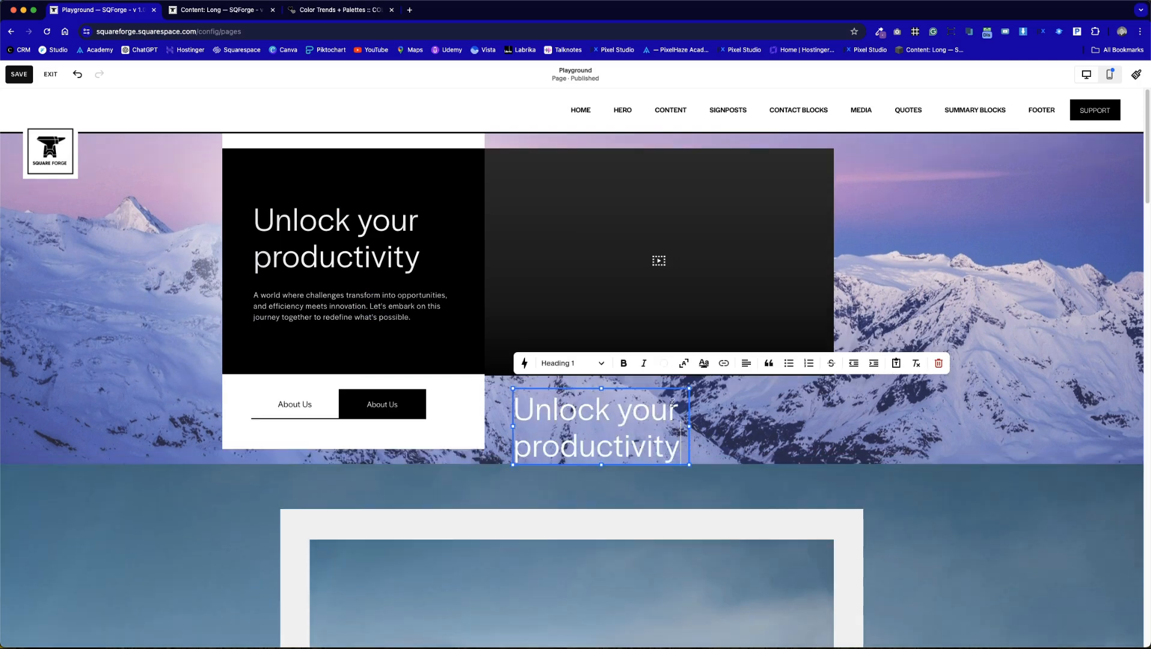
# - Turn on scaled text for the heading below the video and size its block to about two-thirds of the video's width
pyautogui.moveTo(695, 427); pyautogui.dragTo(805, 423)
pyautogui.press('Escape')
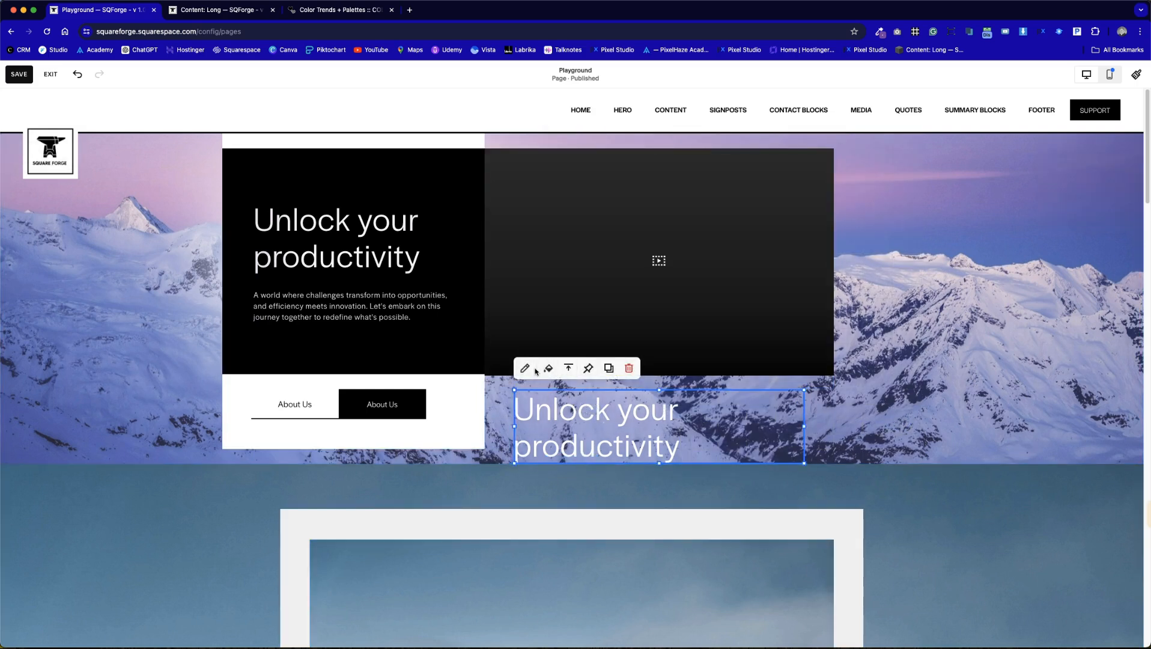
pyautogui.click(527, 369)
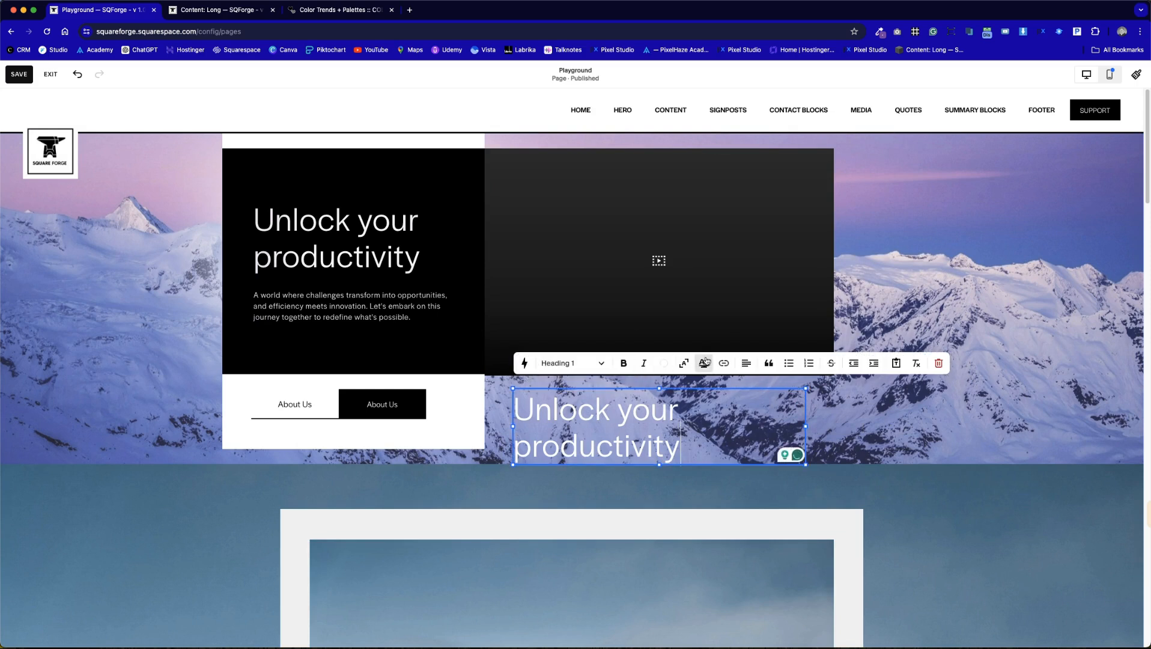
pyautogui.click(684, 363)
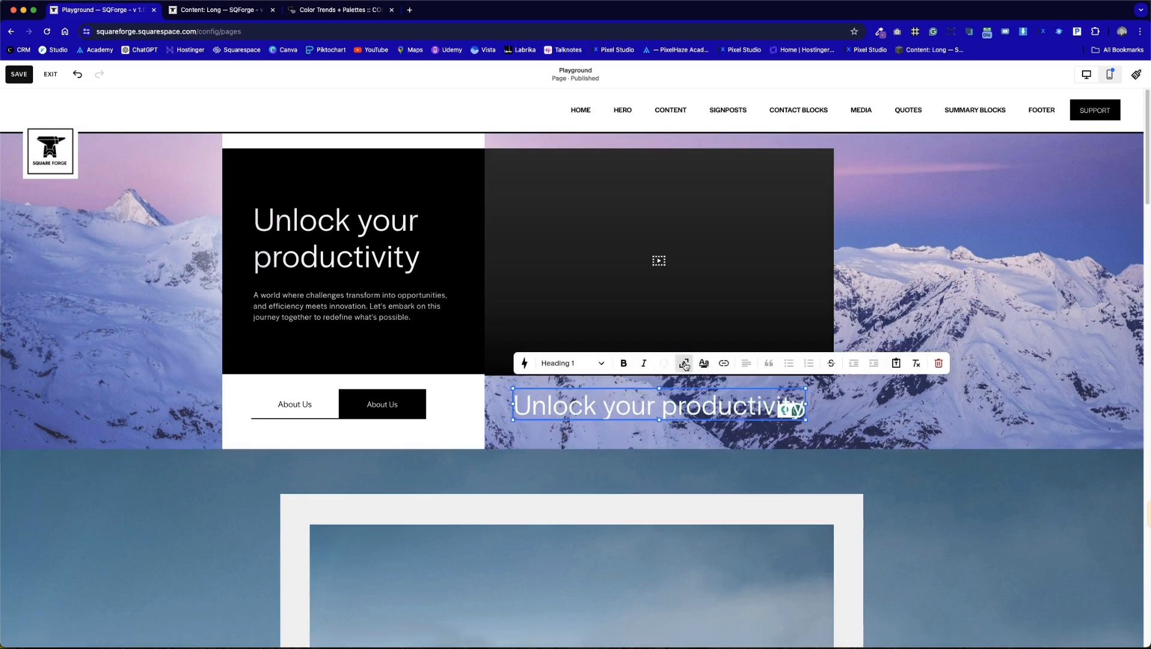
pyautogui.click(871, 429)
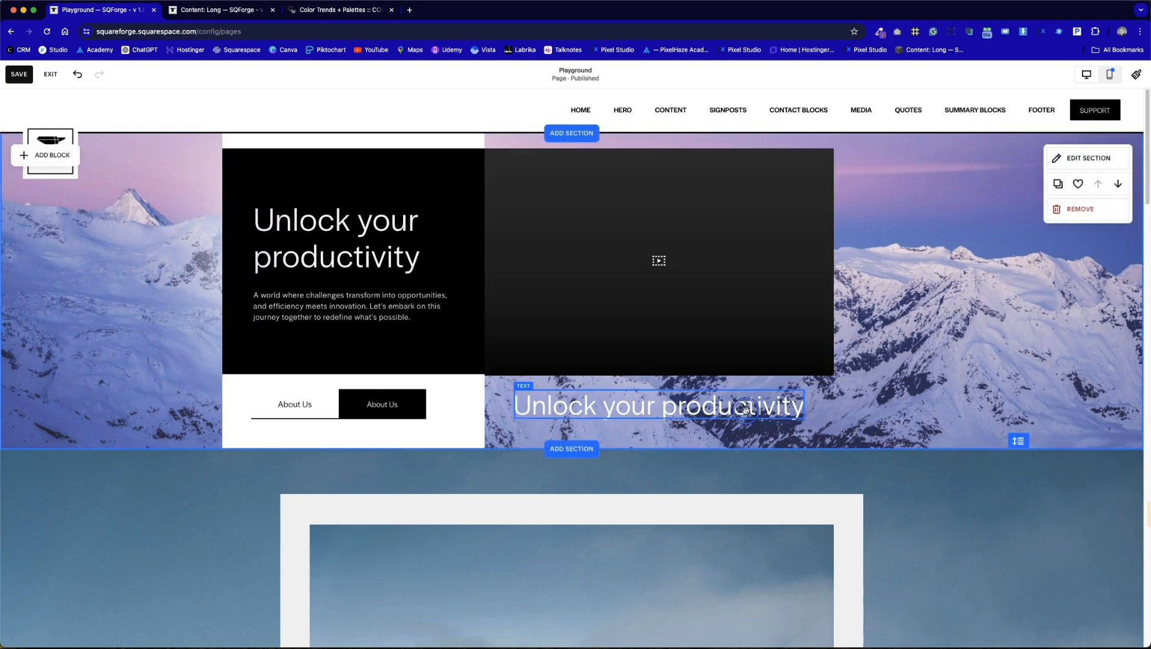
pyautogui.click(788, 416)
pyautogui.moveTo(803, 420); pyautogui.dragTo(744, 414)
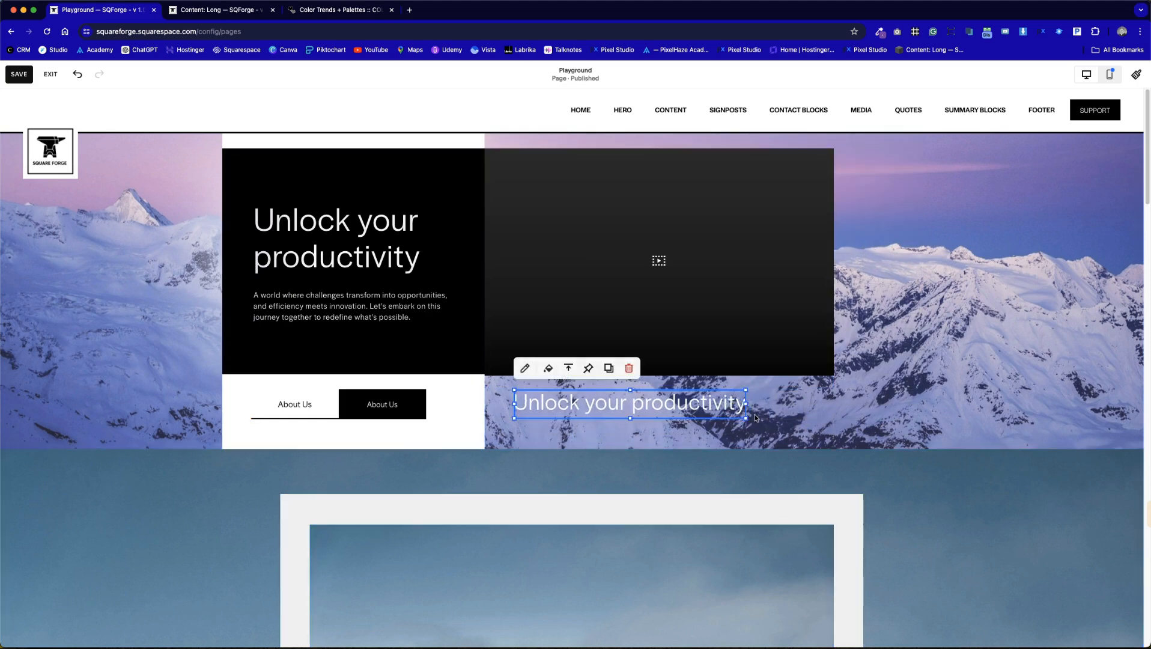
pyautogui.click(746, 415)
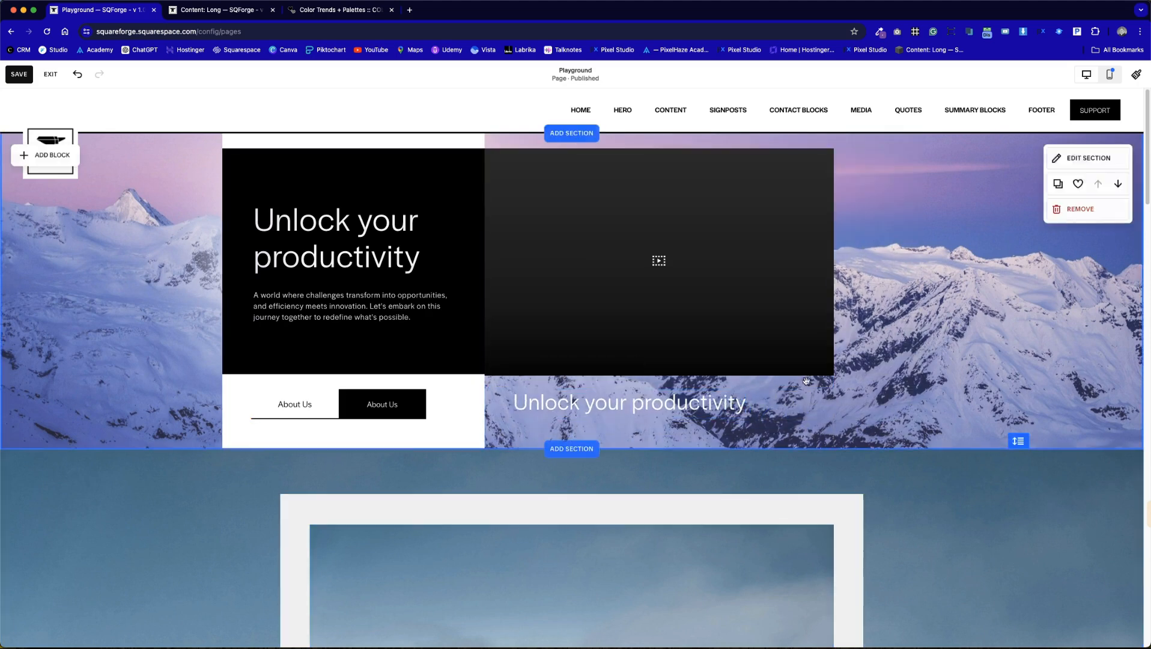
# - Highlight the word "Unlock" in the heading below the video with the oval style in the palette's mid light grey
pyautogui.click(666, 408)
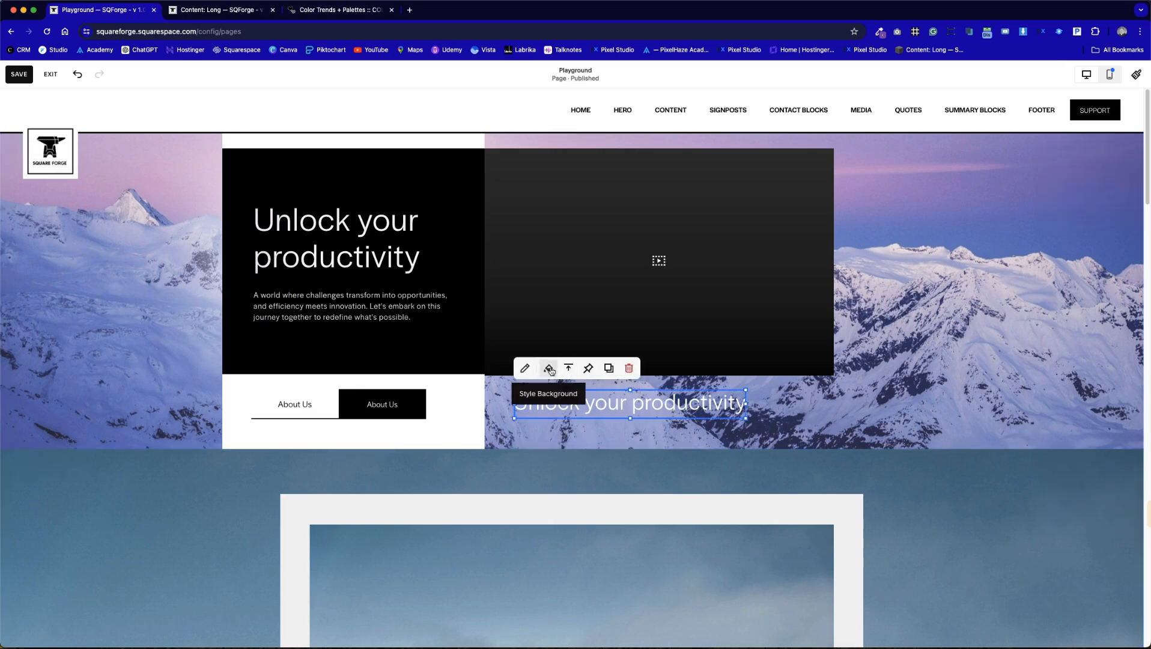
pyautogui.click(524, 367)
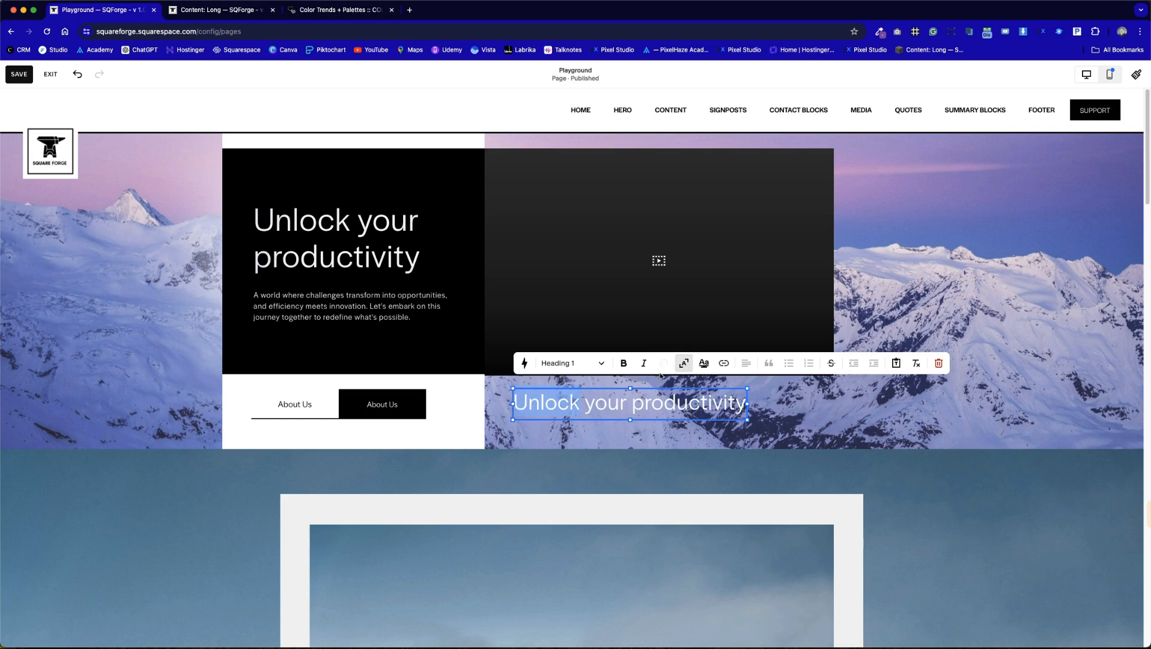
pyautogui.click(706, 364)
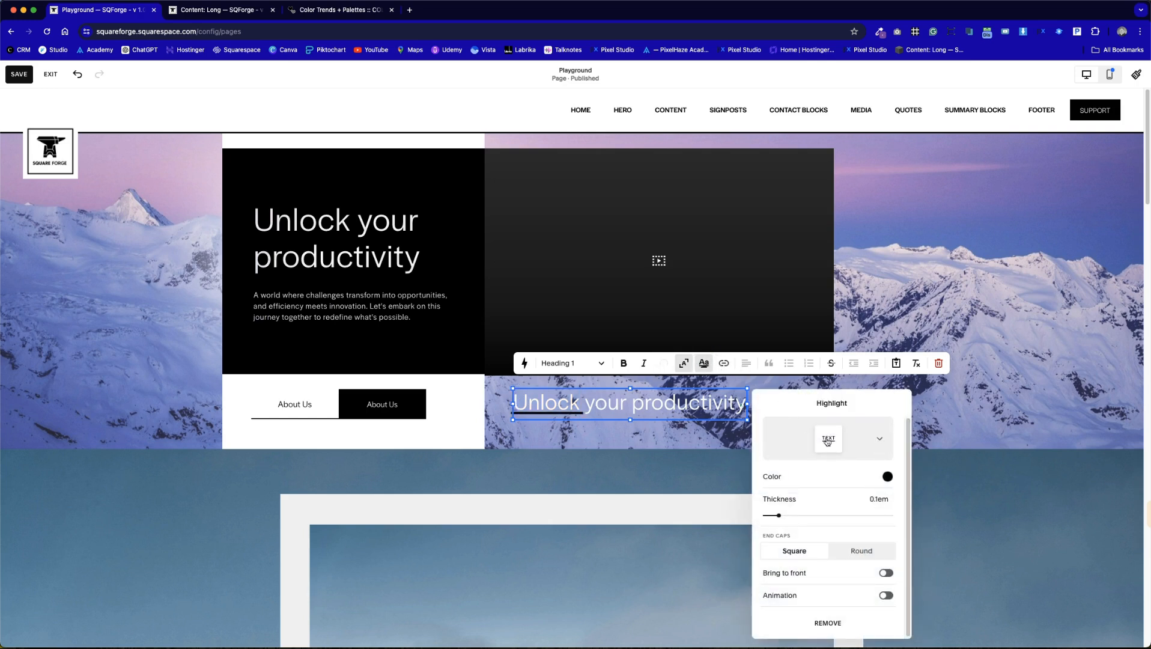
pyautogui.click(850, 439)
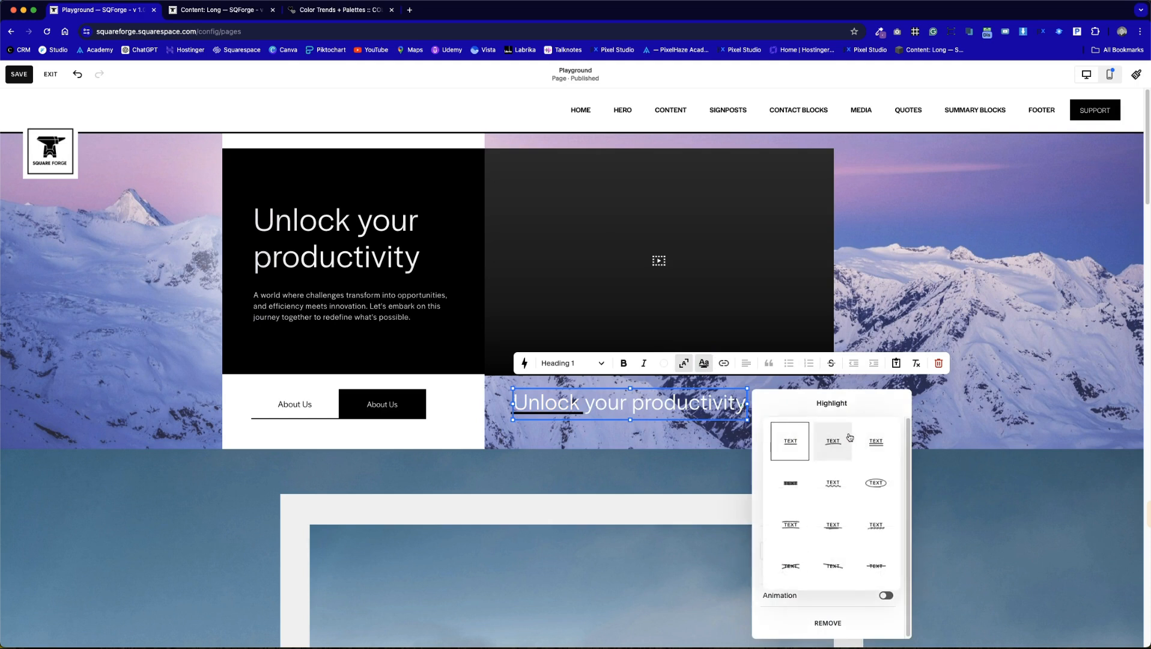
pyautogui.click(876, 487)
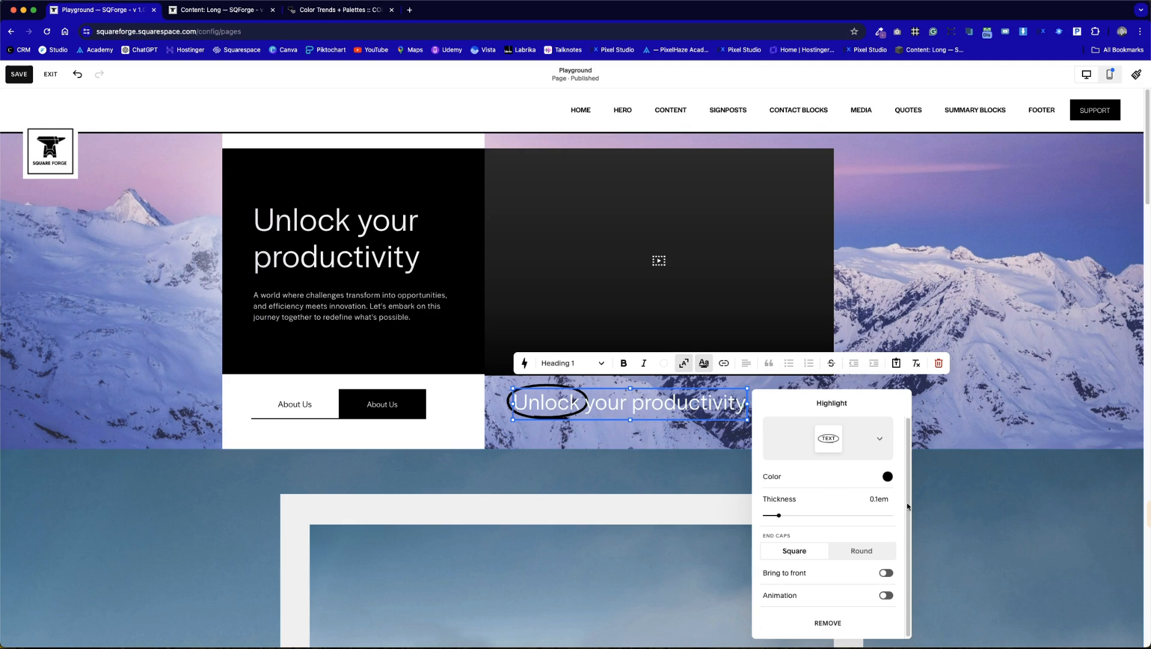
pyautogui.click(887, 476)
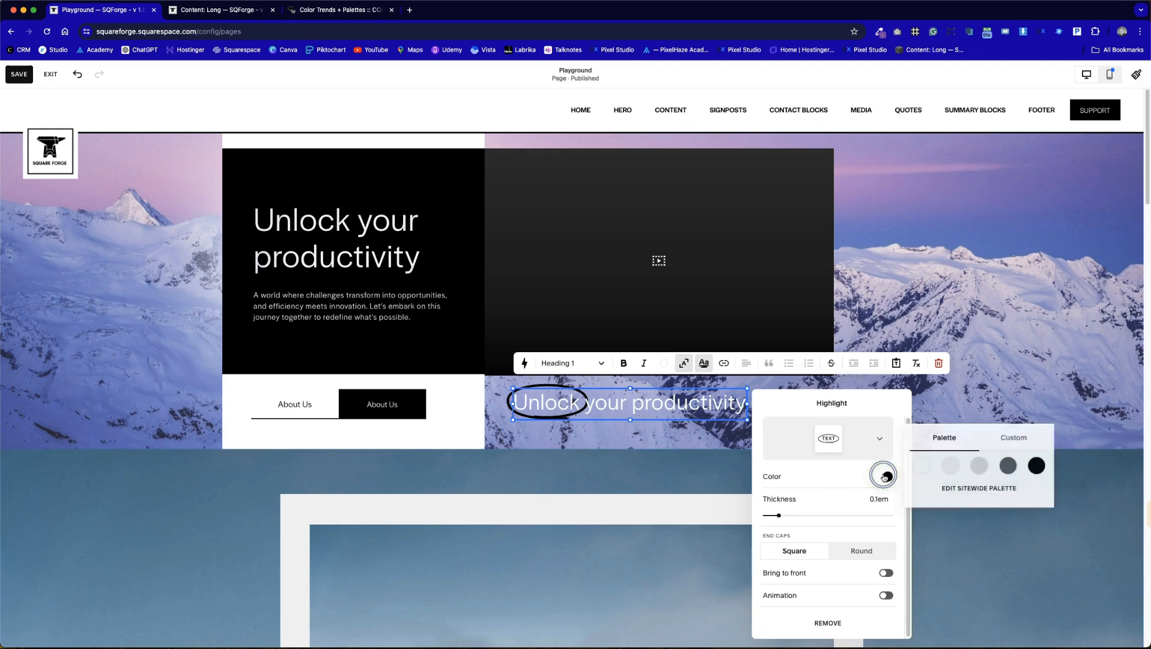
pyautogui.click(950, 466)
pyautogui.click(977, 457)
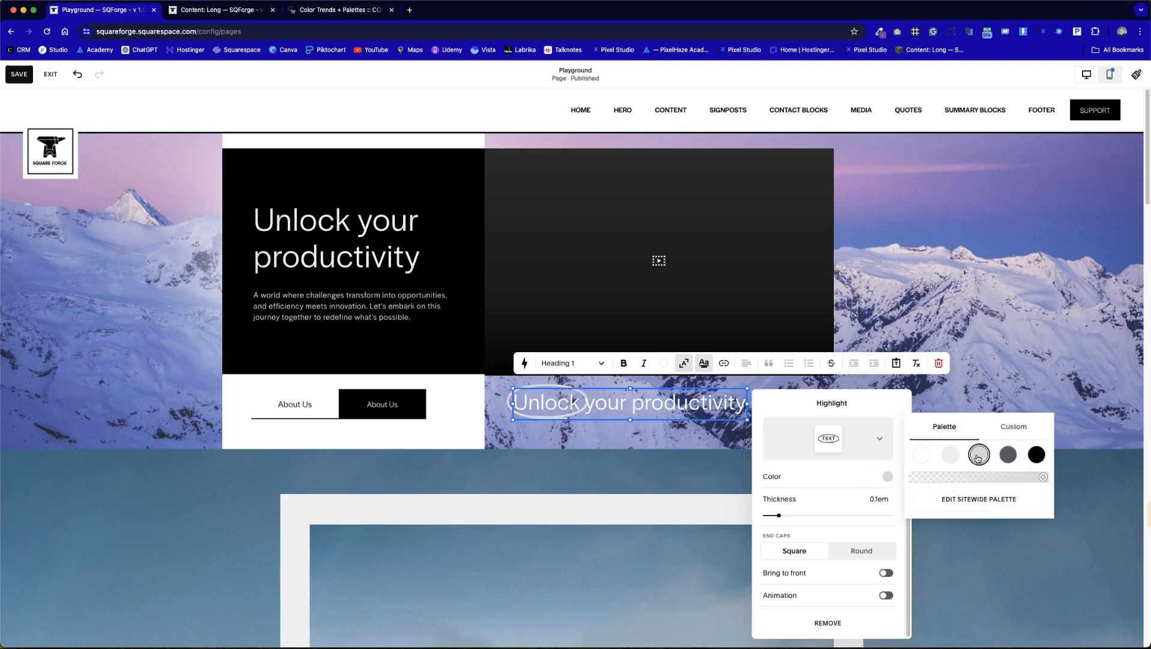
pyautogui.click(643, 431)
pyautogui.moveTo(636, 410)
pyautogui.mouseDown()
pyautogui.moveTo(663, 425)
pyautogui.moveTo(615, 411)
pyautogui.mouseUp()
# - Examine the bold lead-in "Effective Change Management:" and its formatting in the Key Benefits section
pyautogui.scroll(-10, 831, 469)
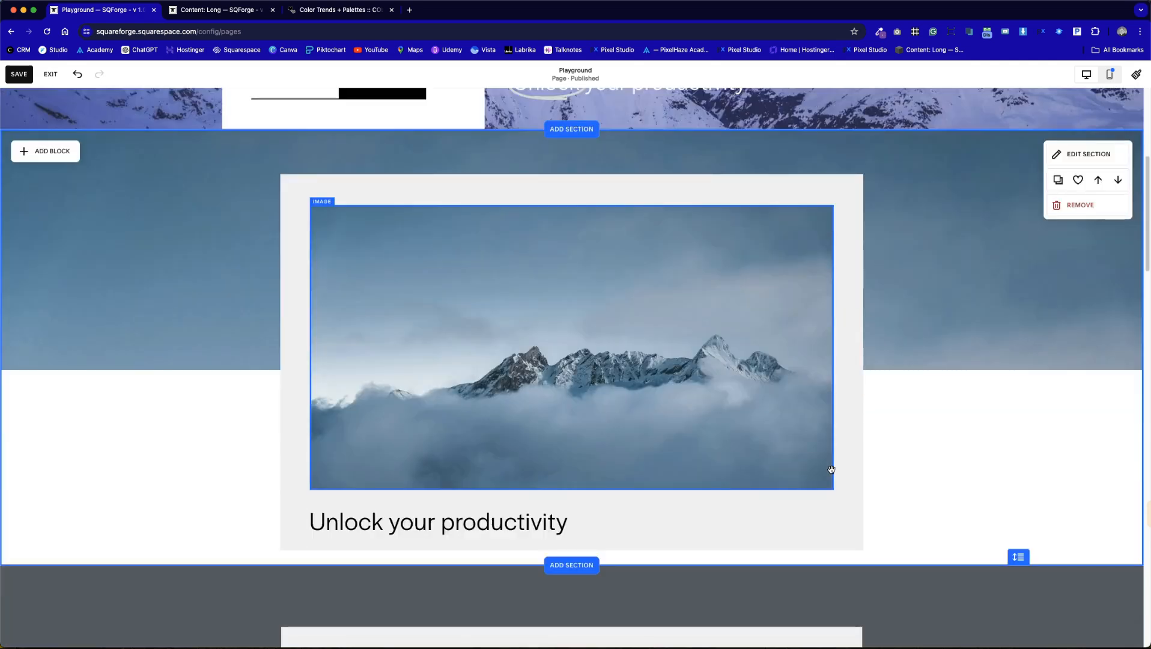
pyautogui.scroll(-4, 831, 468)
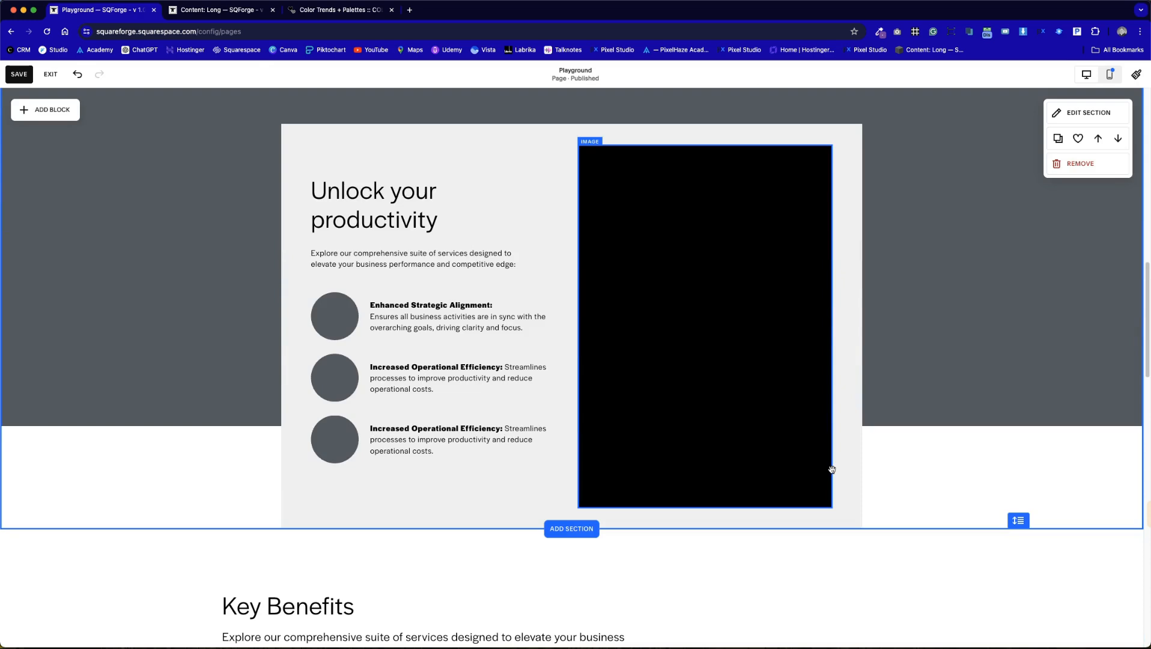
pyautogui.scroll(-10, 831, 469)
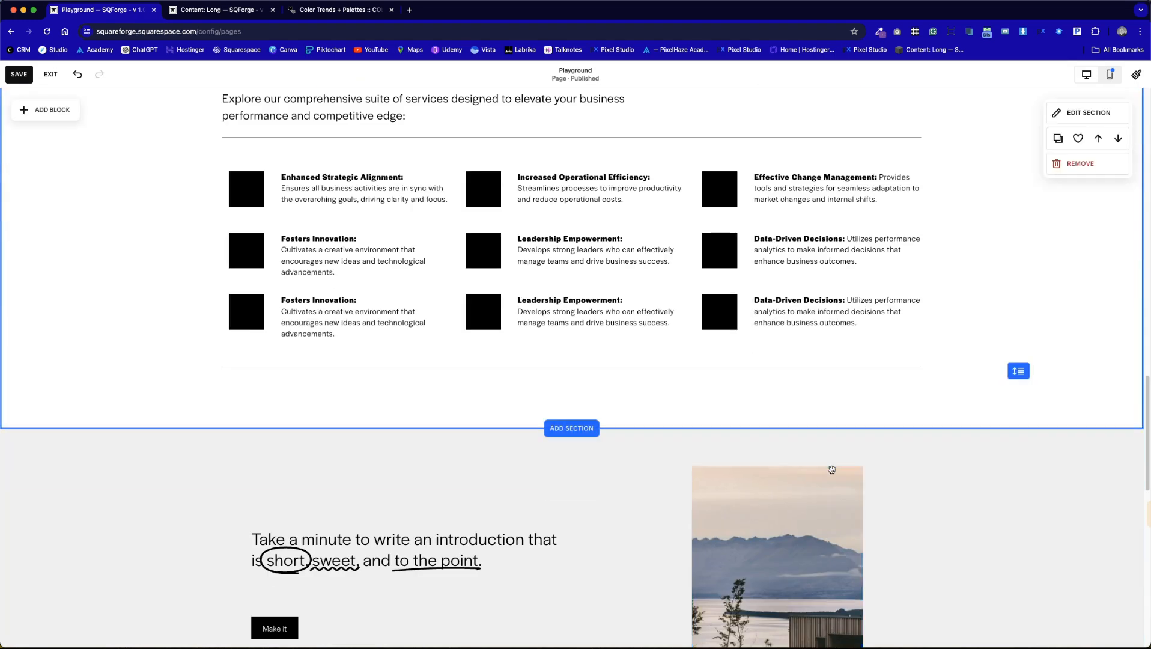
pyautogui.scroll(2, 832, 472)
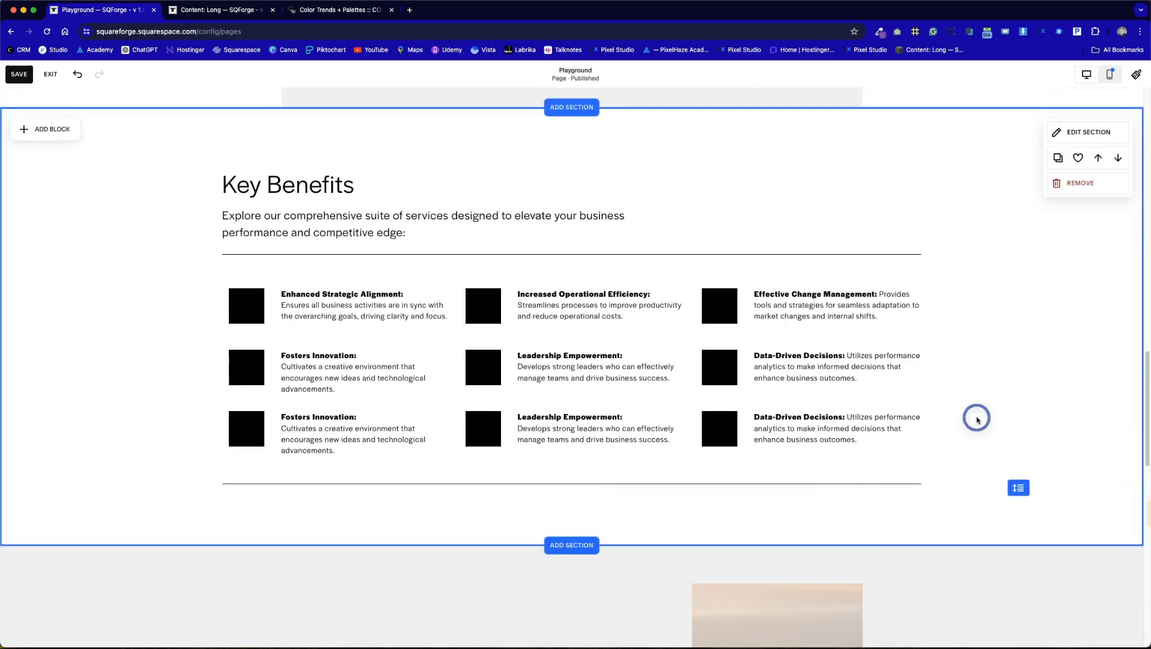
pyautogui.doubleClick(861, 309)
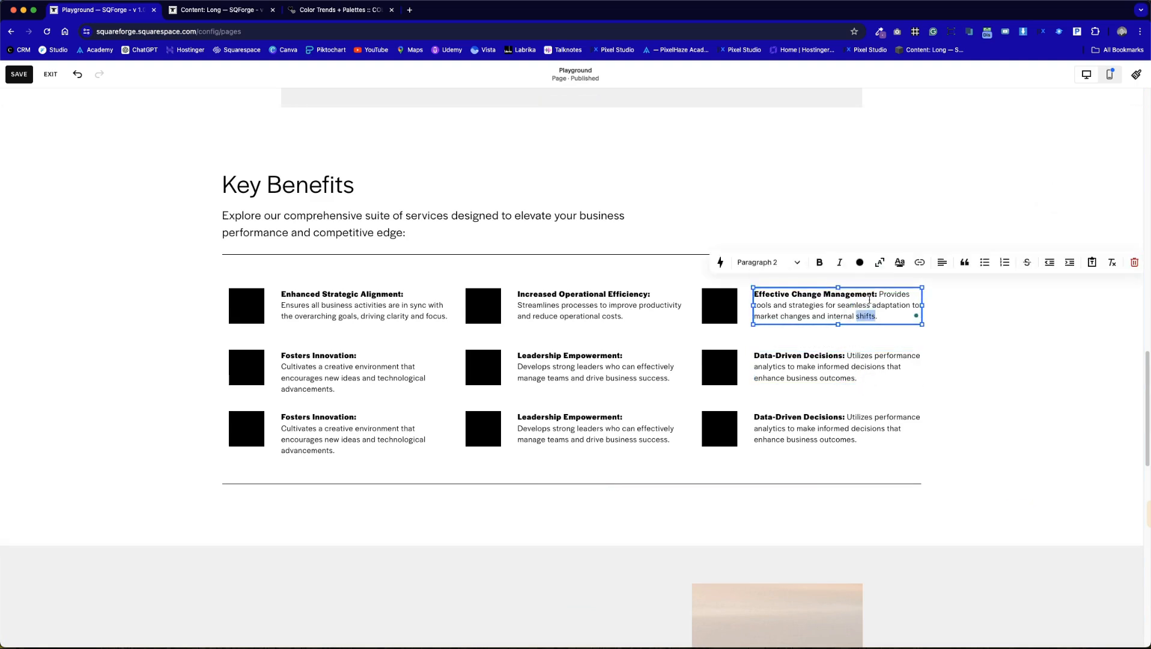
pyautogui.click(877, 295)
pyautogui.click(877, 295)
pyautogui.moveTo(877, 294); pyautogui.dragTo(748, 290)
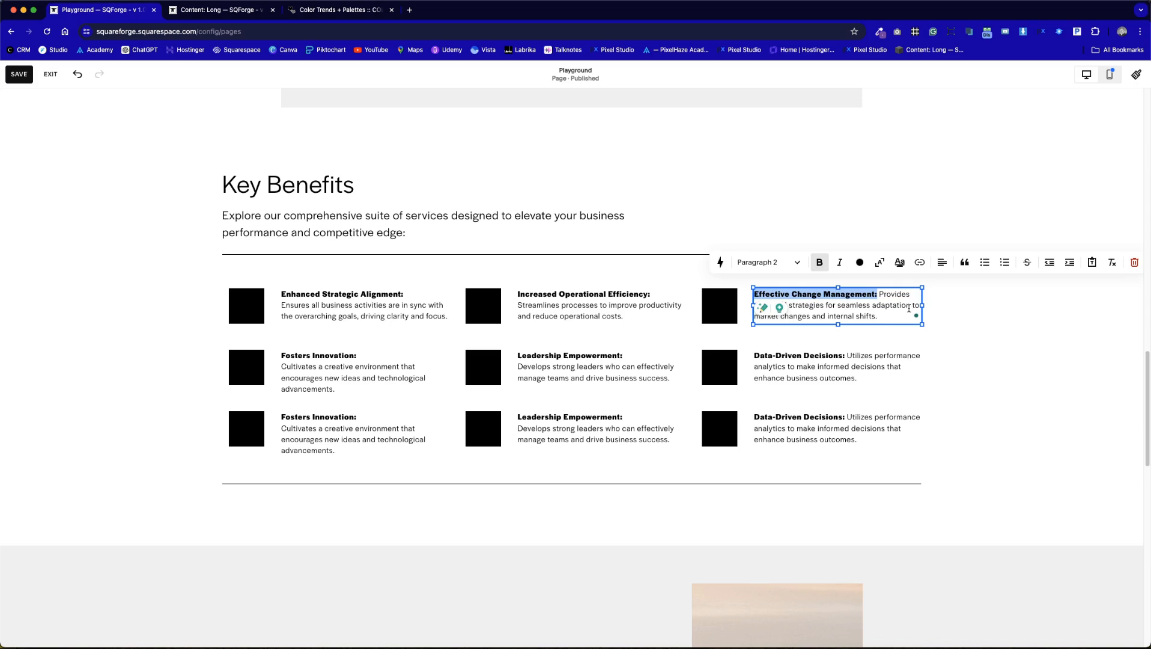
pyautogui.click(1012, 342)
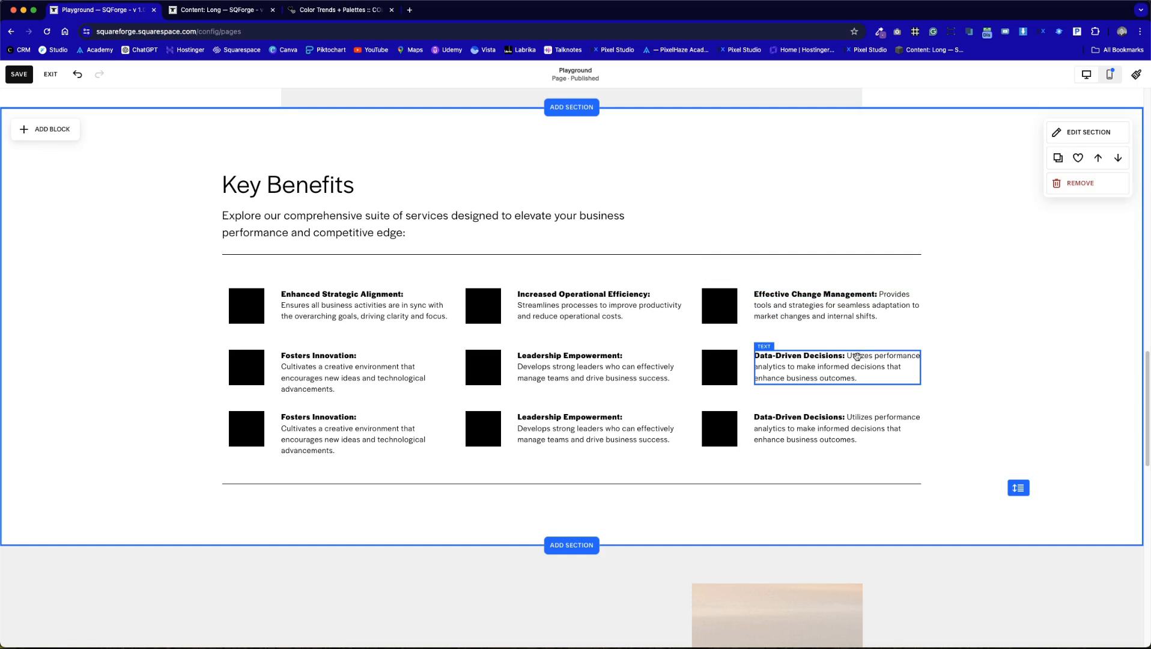
# - Examine the text style options for the description in the second-row "Data-Driven Decisions" text block
pyautogui.doubleClick(825, 378)
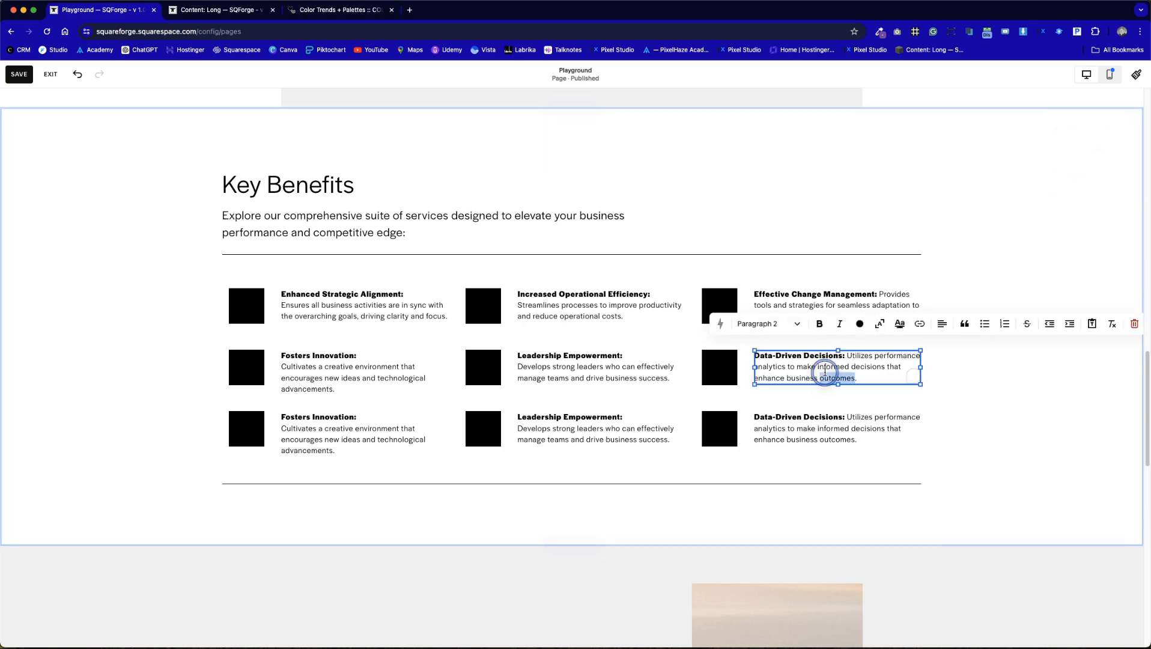
pyautogui.moveTo(848, 357); pyautogui.dragTo(856, 377)
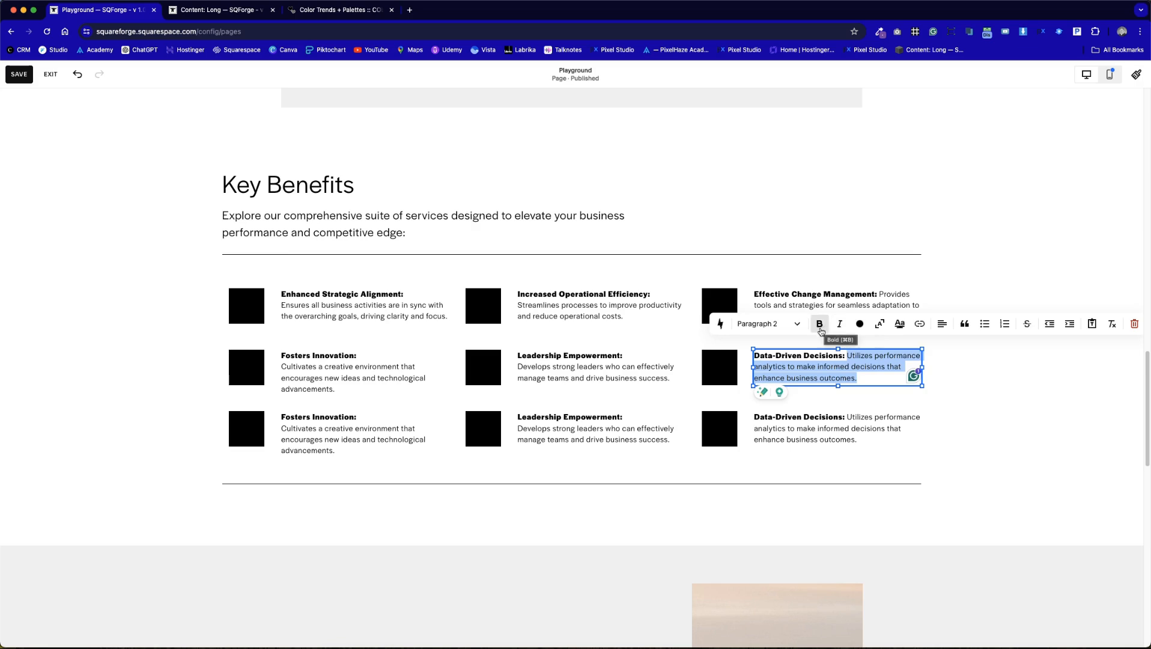
pyautogui.click(796, 327)
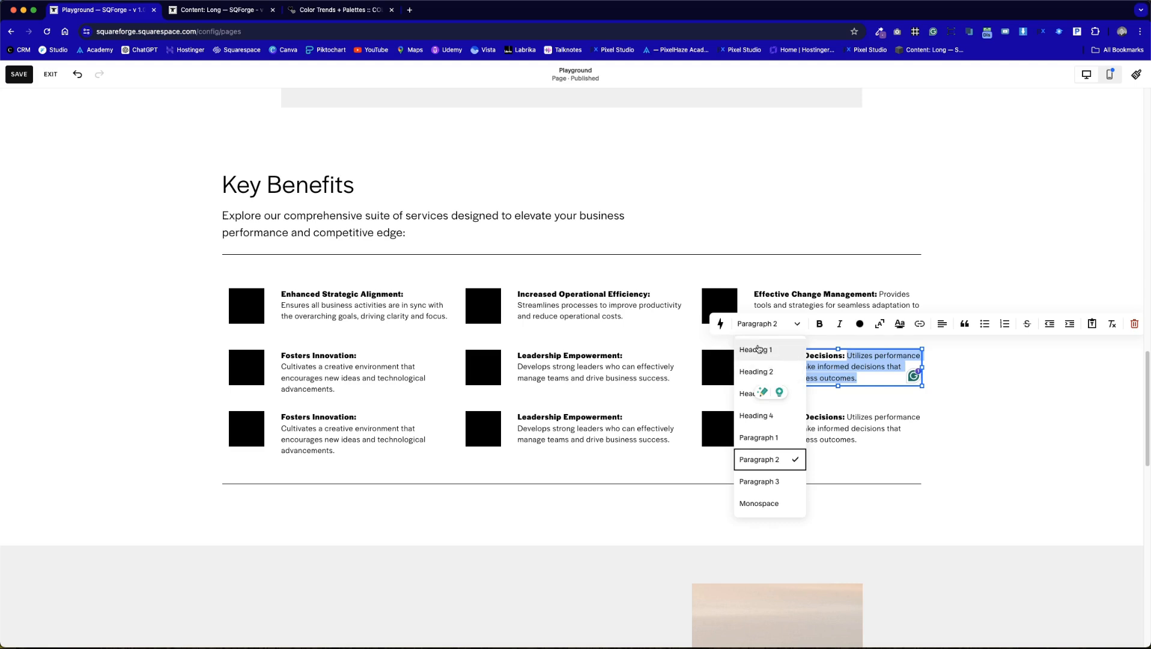
pyautogui.click(946, 395)
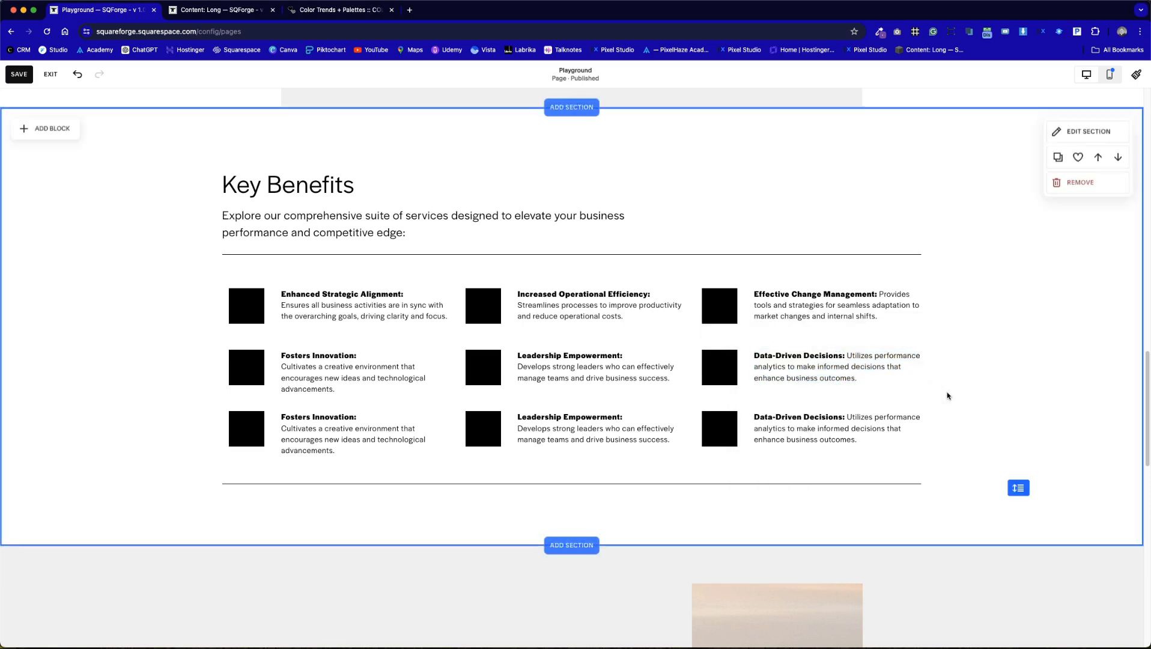
# - Try Paragraph 1, Heading 4, Heading 3 and Heading 2 in turn on the second-row "Data-Driven Decisions" text in Key Benefits
pyautogui.click(789, 358)
pyautogui.click(787, 359)
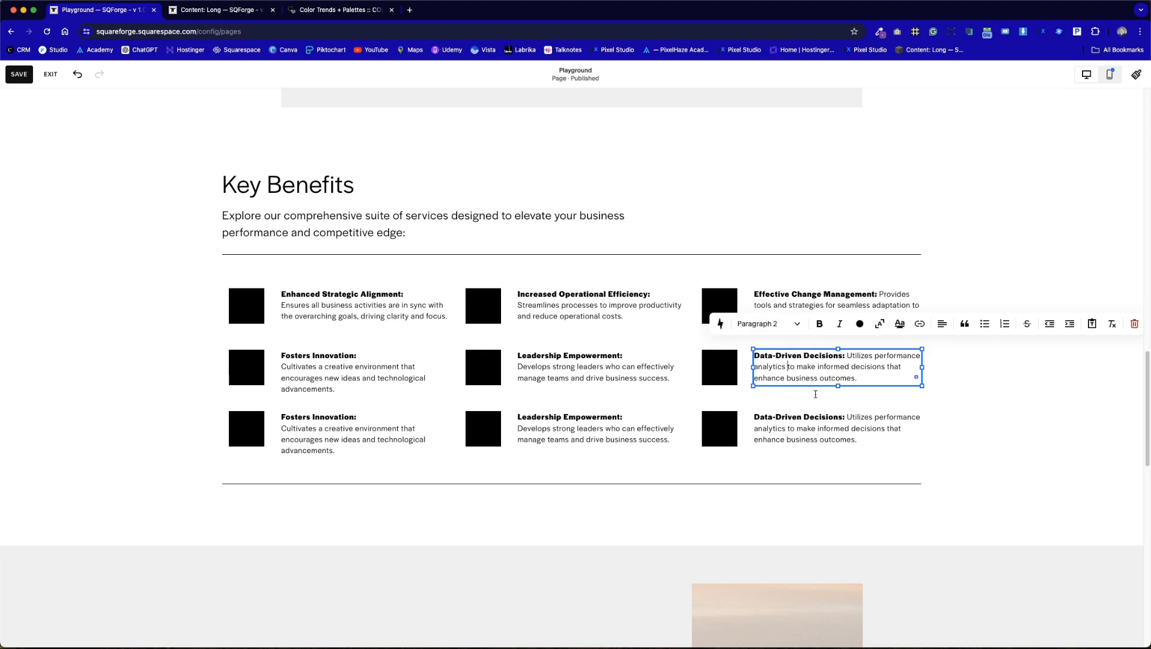
pyautogui.press('alt+super+5')
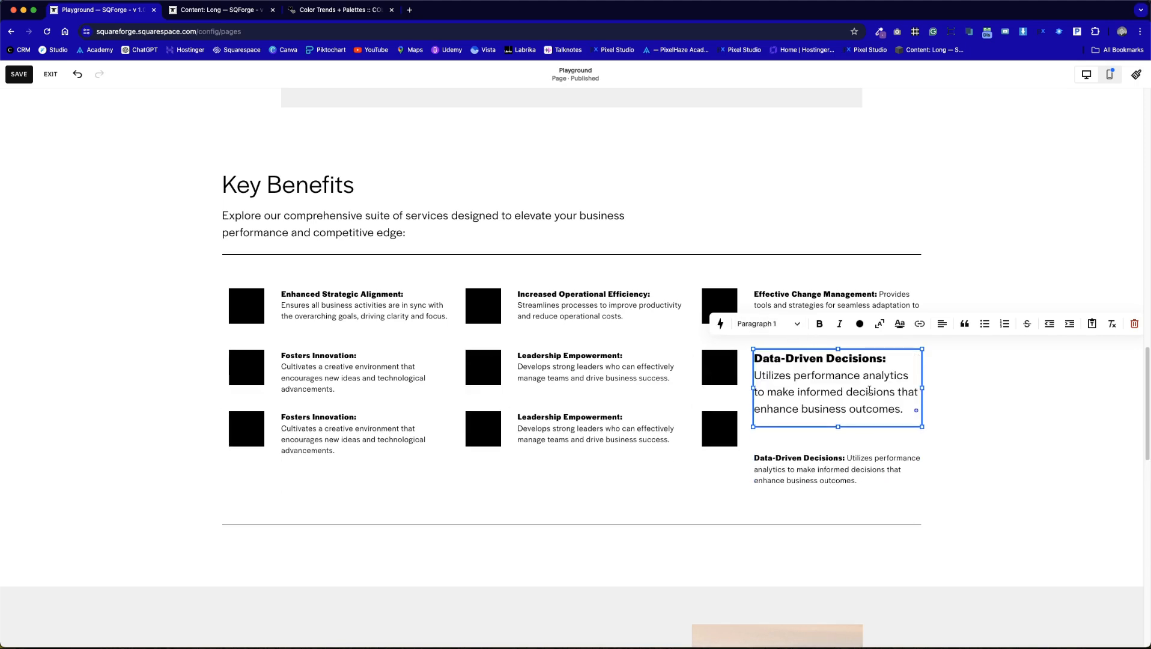
pyautogui.press('alt+super+4')
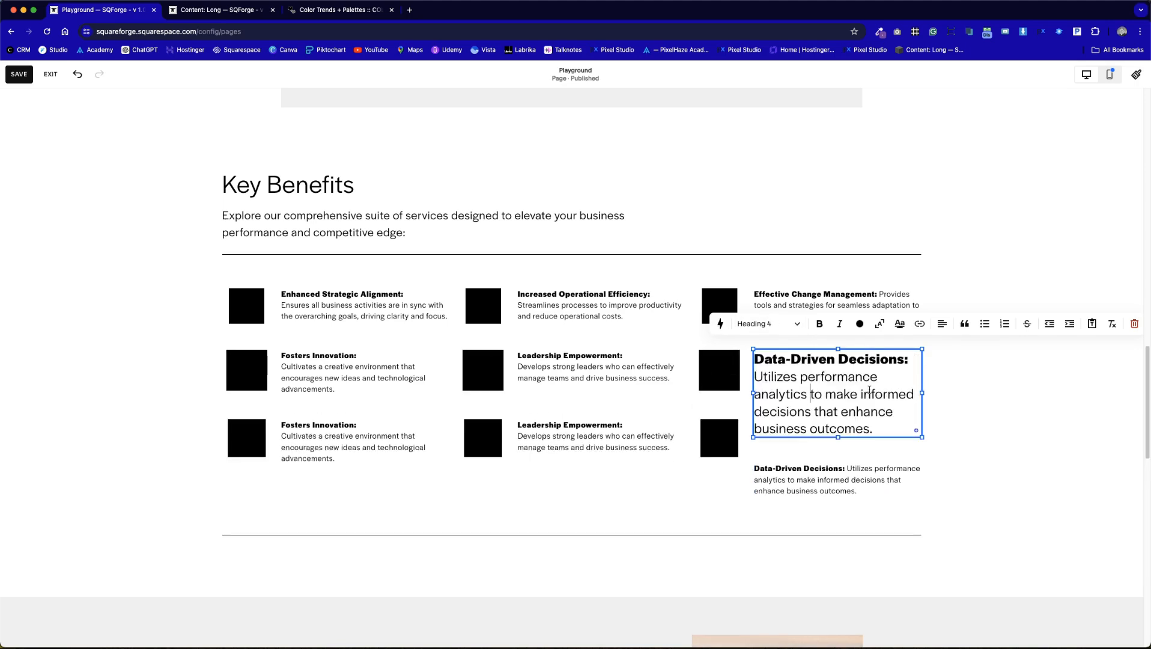
pyautogui.press('alt+super+3')
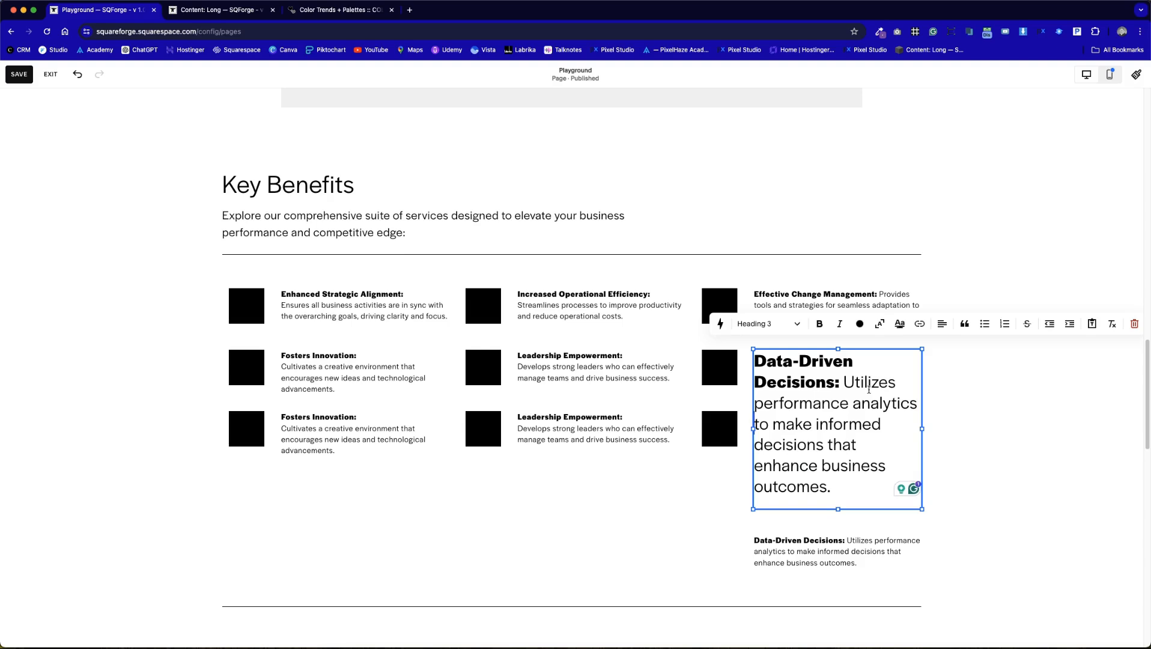
pyautogui.press('alt+super+2')
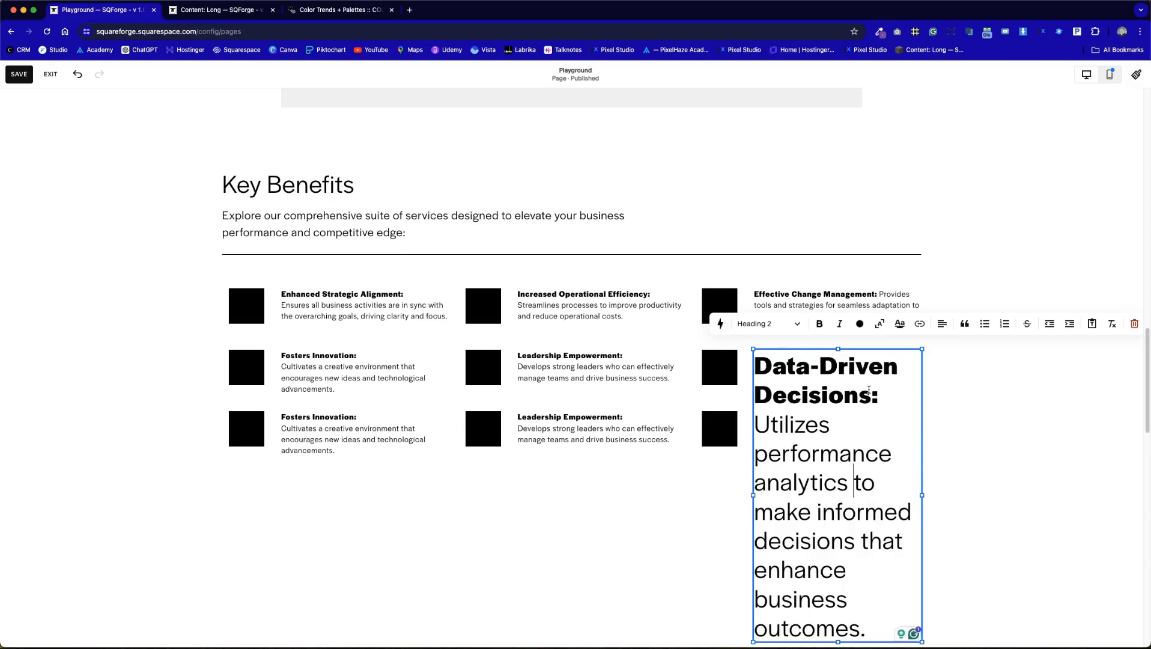
# - Bring the second-row "Data-Driven Decisions" text back through Heading 3, Heading 4 and Paragraph 1 to Paragraph 2, and leave the block
pyautogui.press('alt+super+3')
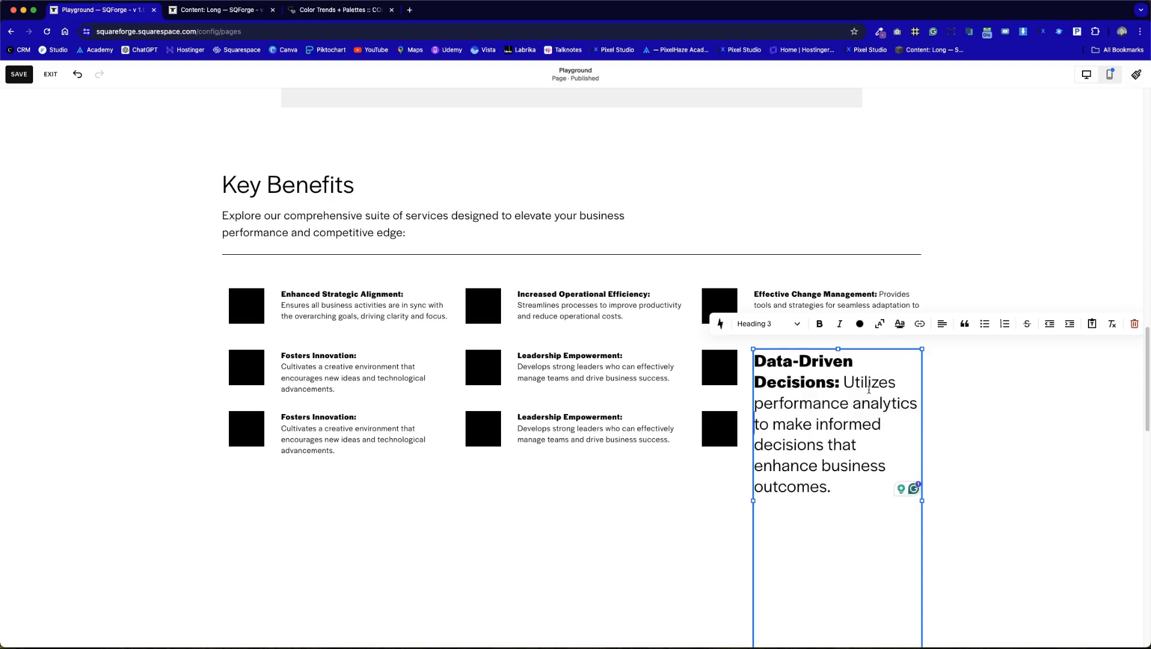
pyautogui.press('alt+super+4')
pyautogui.press('alt+super+5')
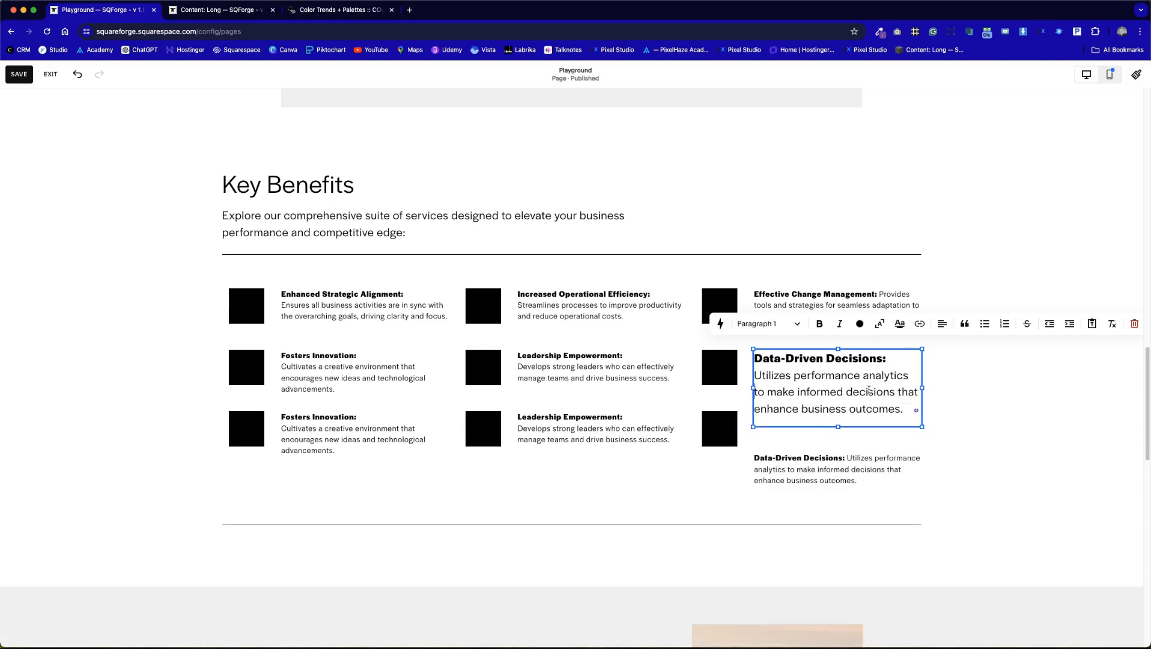
pyautogui.press('alt+super+6')
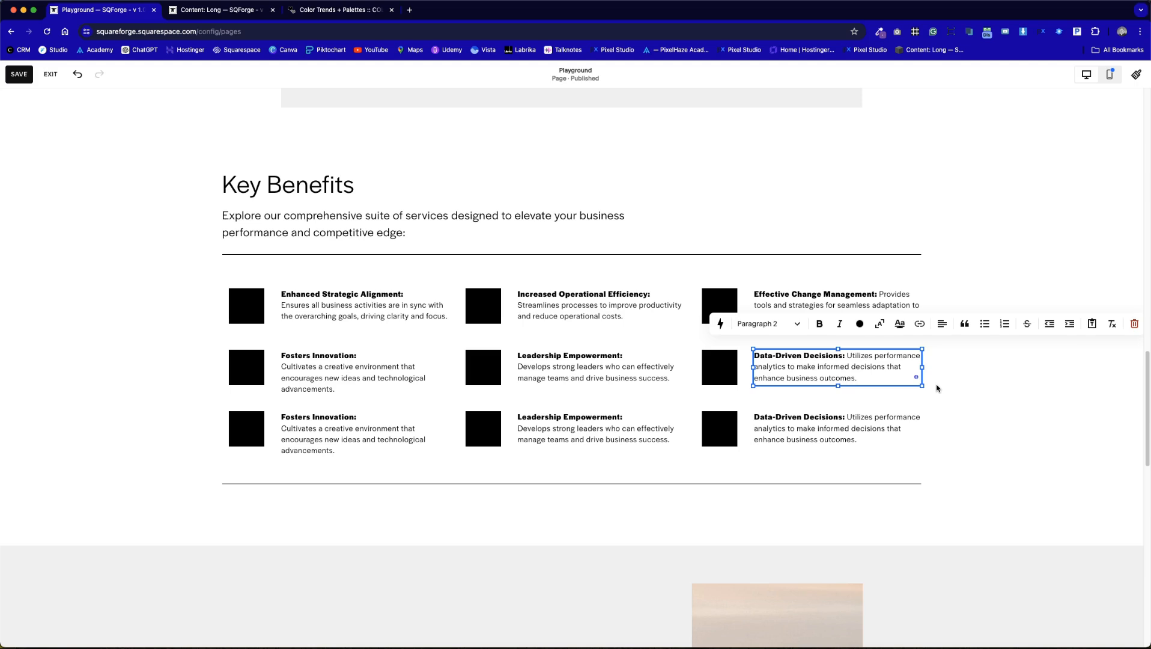
pyautogui.click(974, 394)
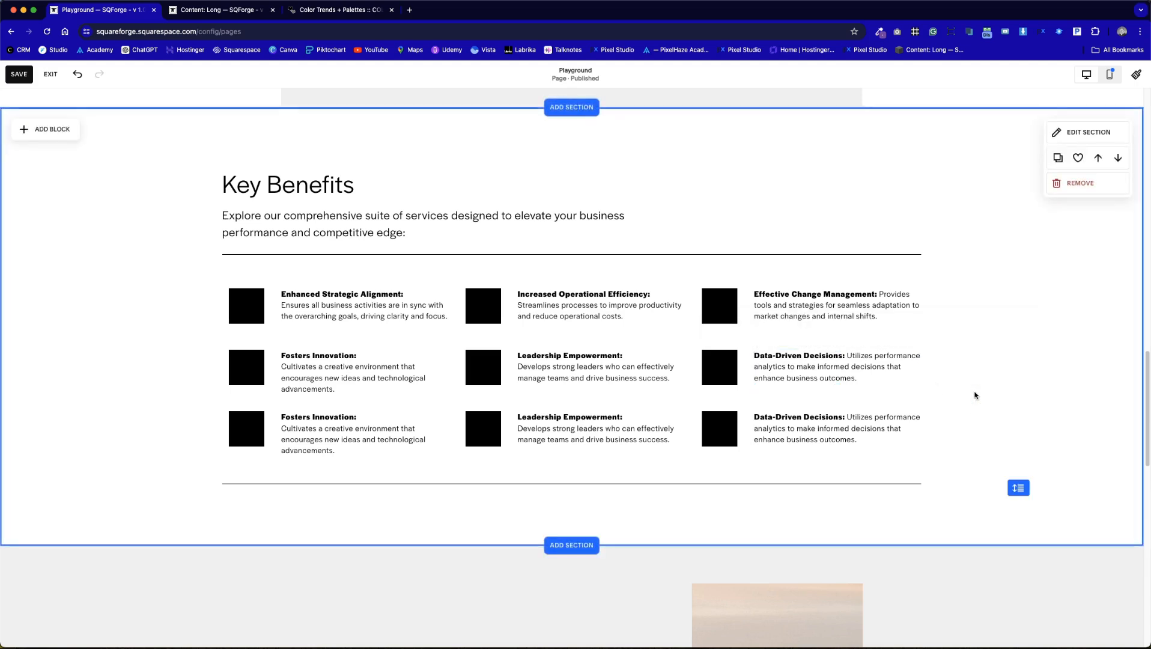
# - Copy all the text of the FAQs block that starts with "What industries does Clarke Consulting Group specialize in?"
pyautogui.scroll(-5, 956, 380)
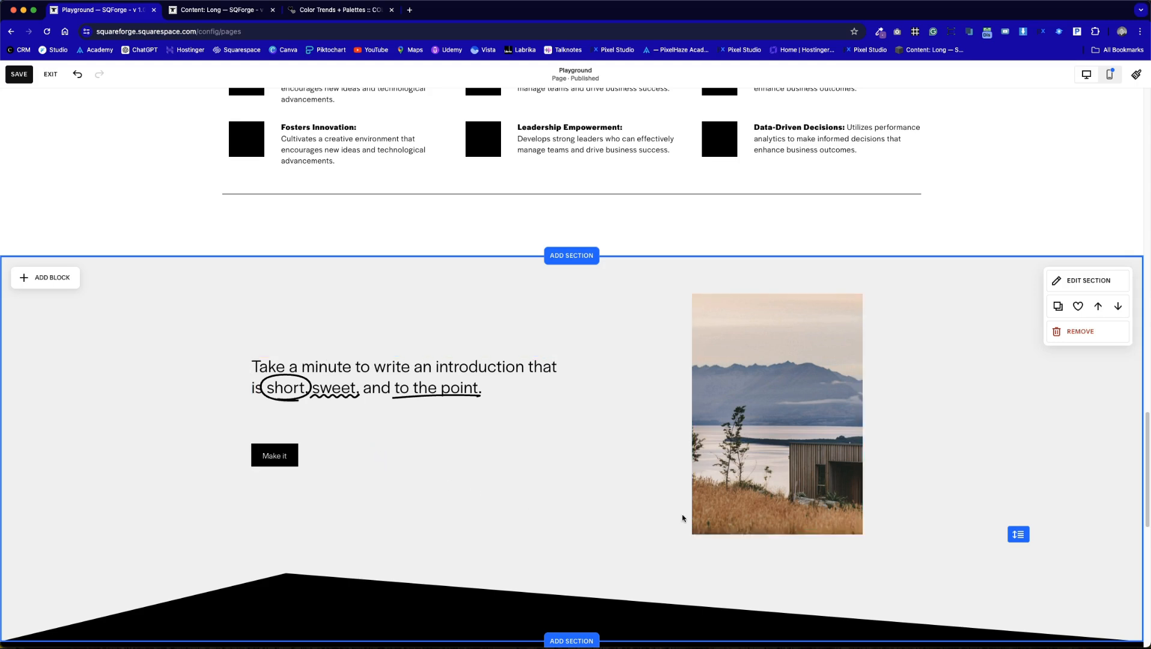
pyautogui.scroll(-10, 683, 517)
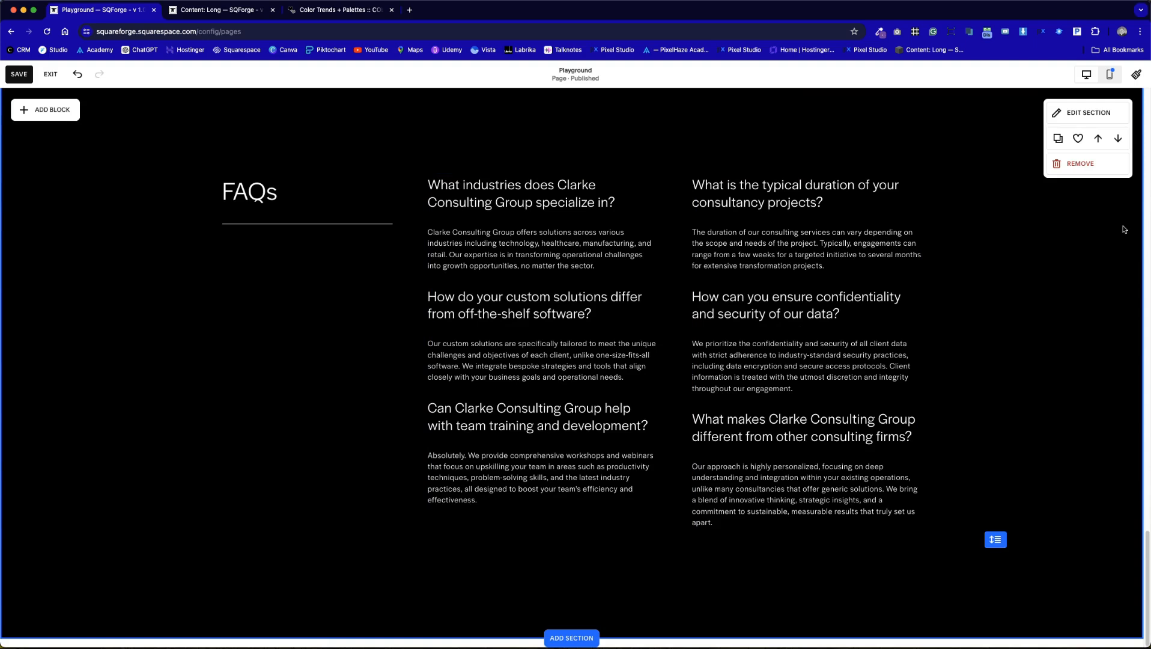
pyautogui.doubleClick(532, 344)
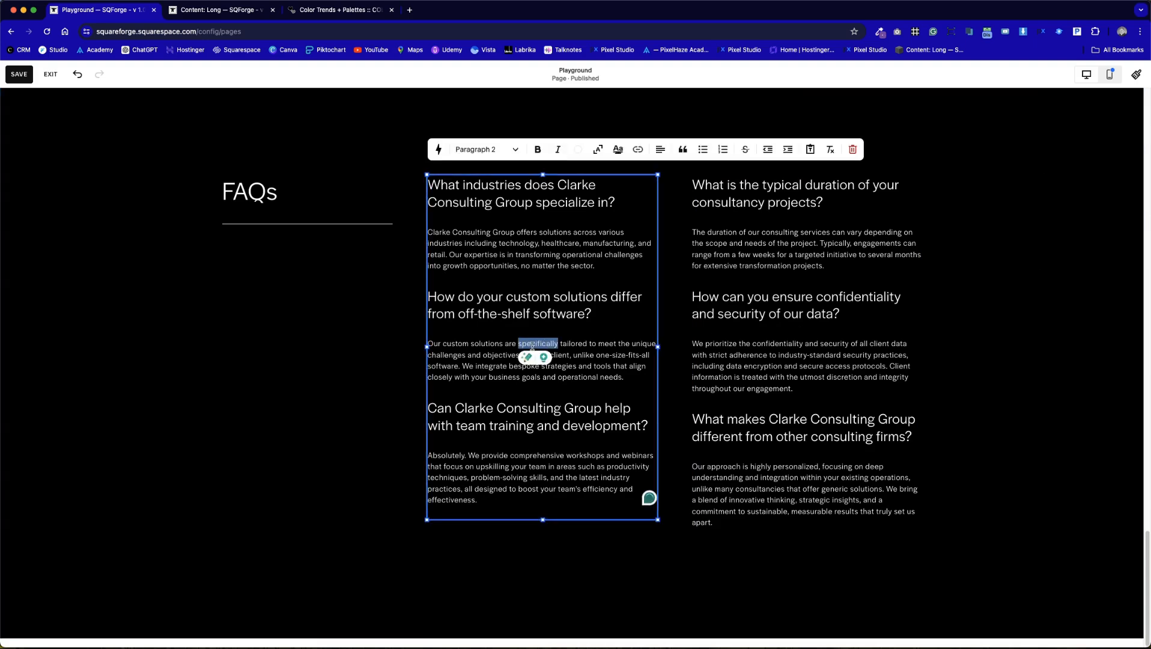
pyautogui.press('super+a')
pyautogui.press('super+c')
pyautogui.click(376, 441)
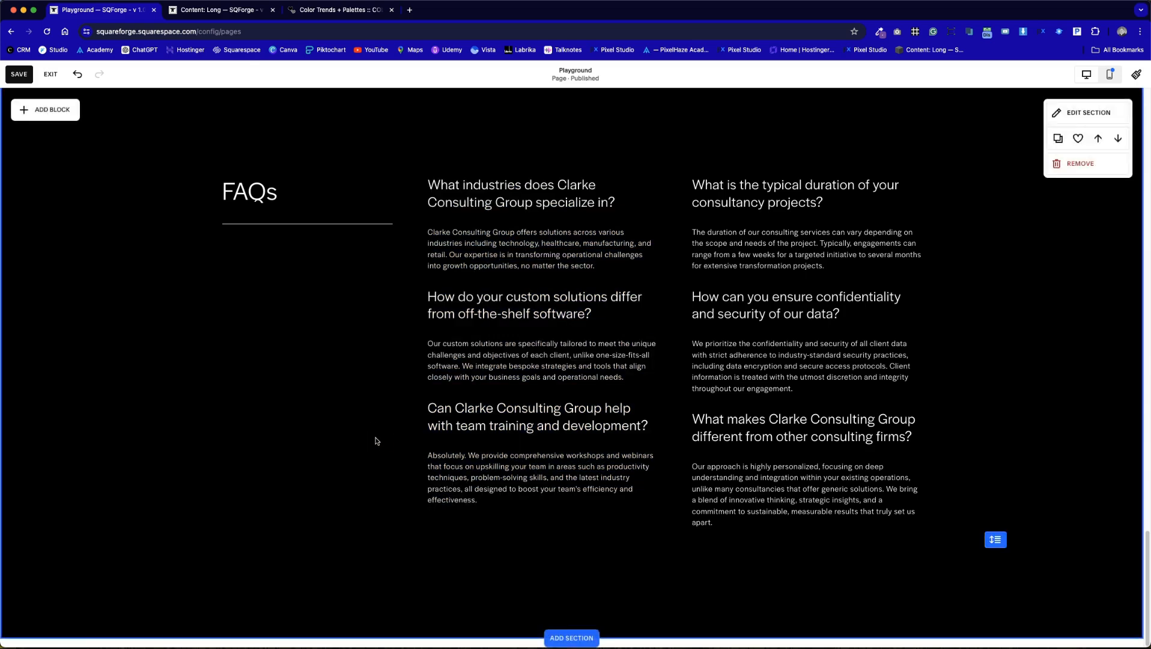
# - Add a blank section below the FAQs section and insert a text block in it
pyautogui.click(573, 637)
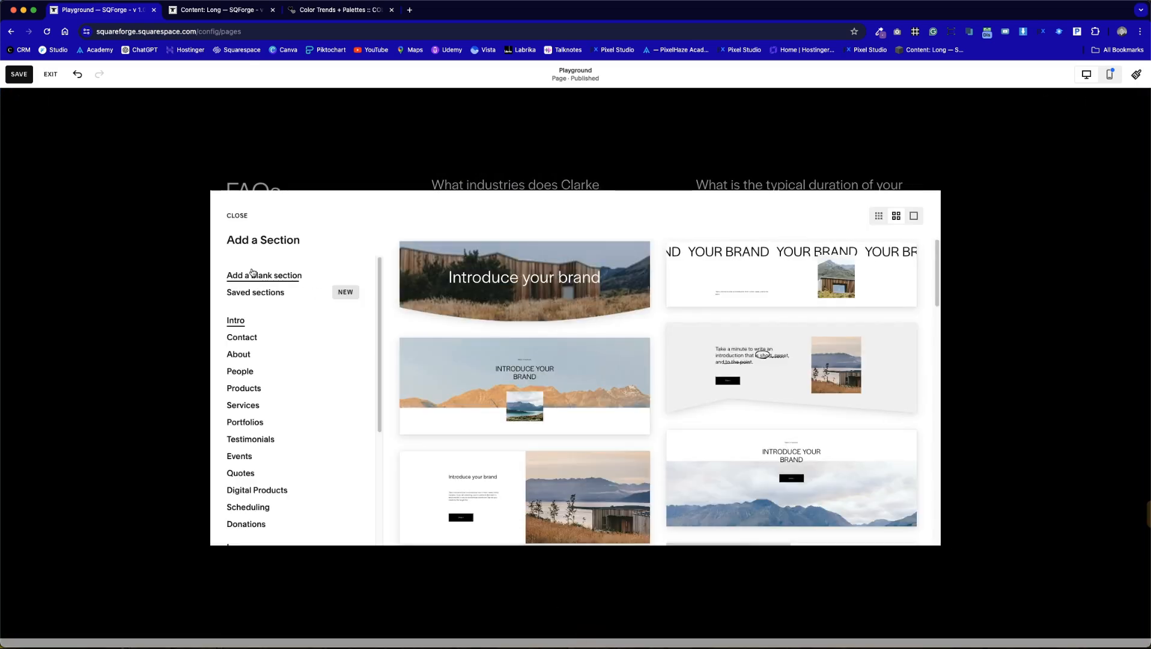
pyautogui.click(253, 274)
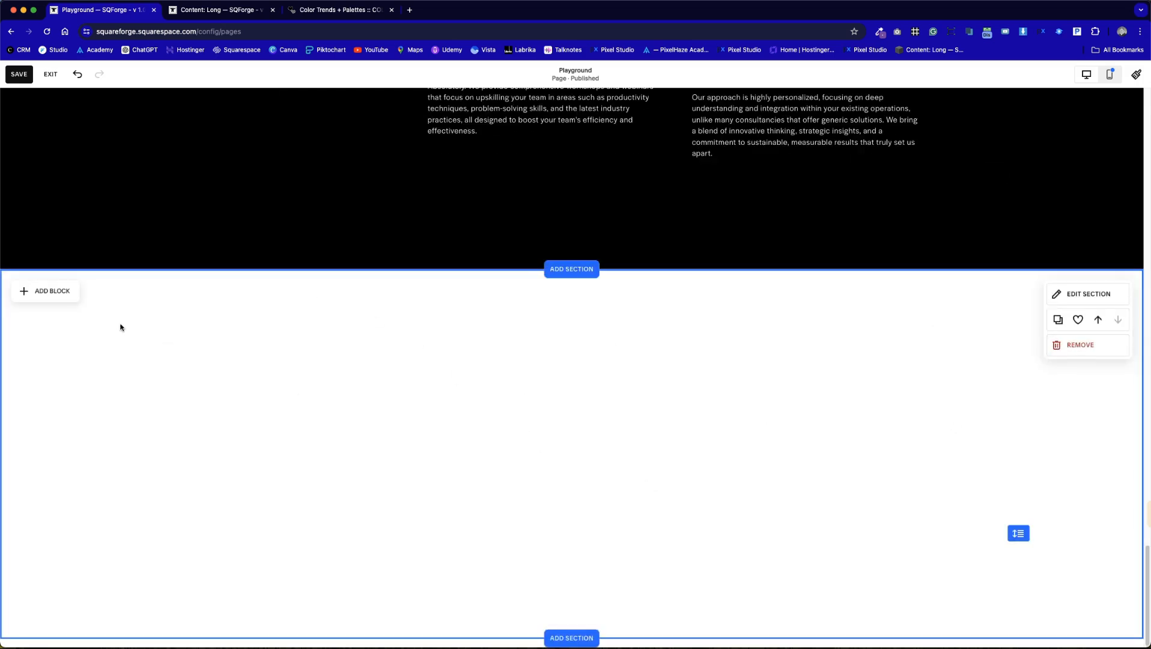
pyautogui.click(62, 292)
pyautogui.click(90, 355)
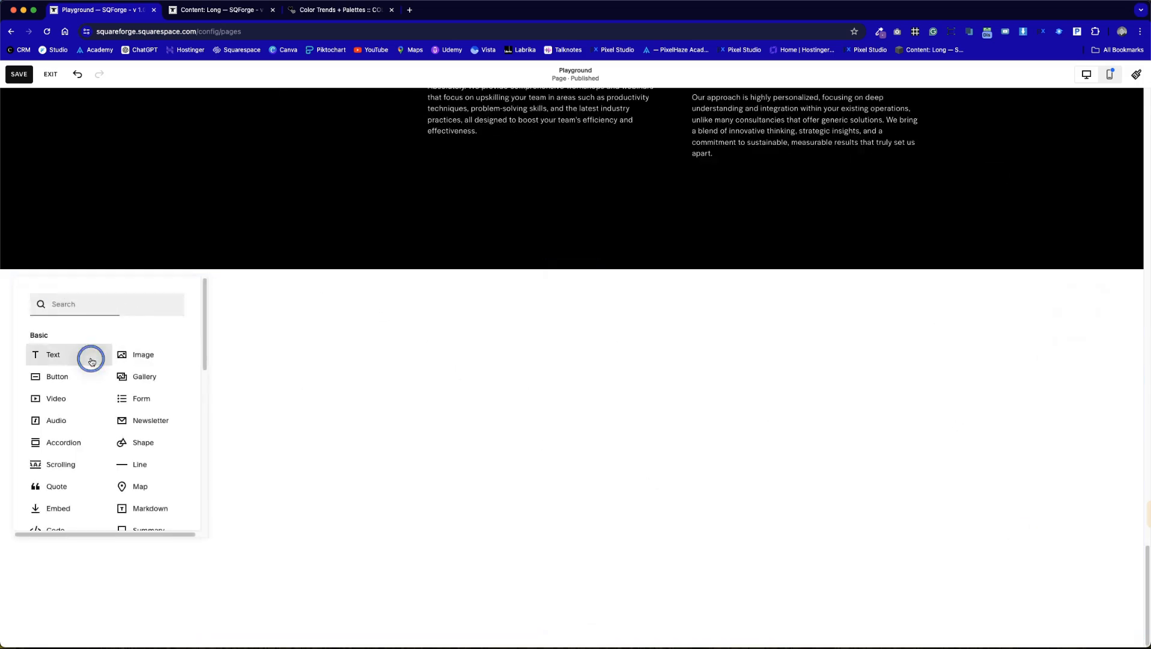
# - Size the new text block to nine grid columns wide, shift it to end at the section's centre line, and open it for text entry
pyautogui.moveTo(392, 391); pyautogui.dragTo(568, 402)
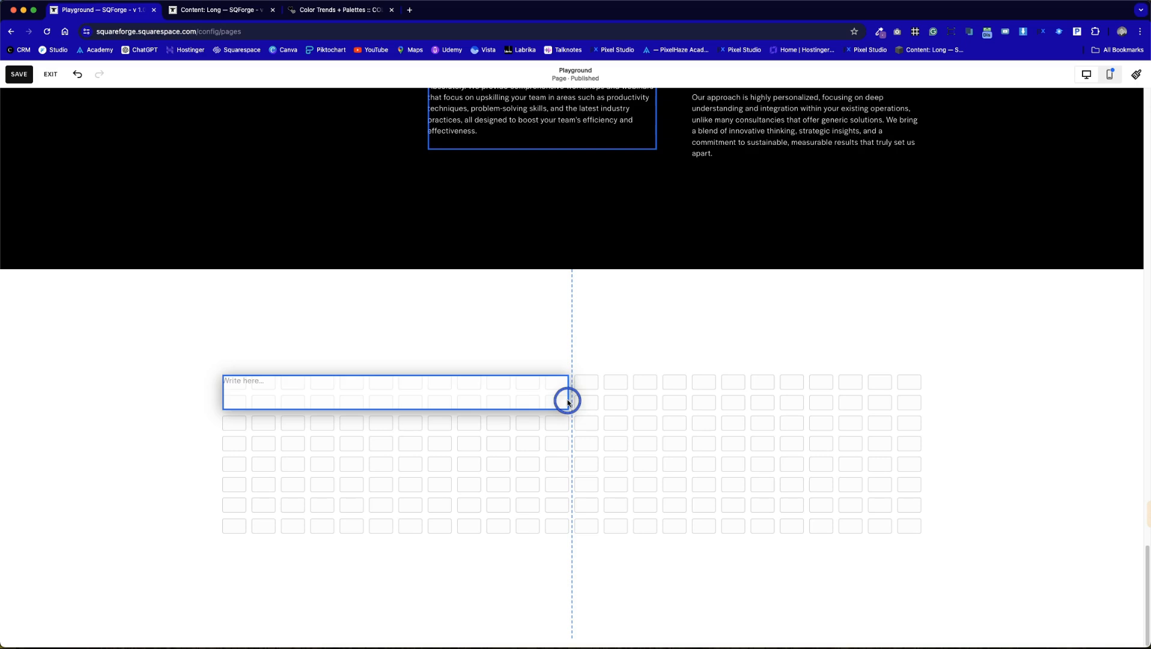
pyautogui.moveTo(568, 403); pyautogui.dragTo(480, 403)
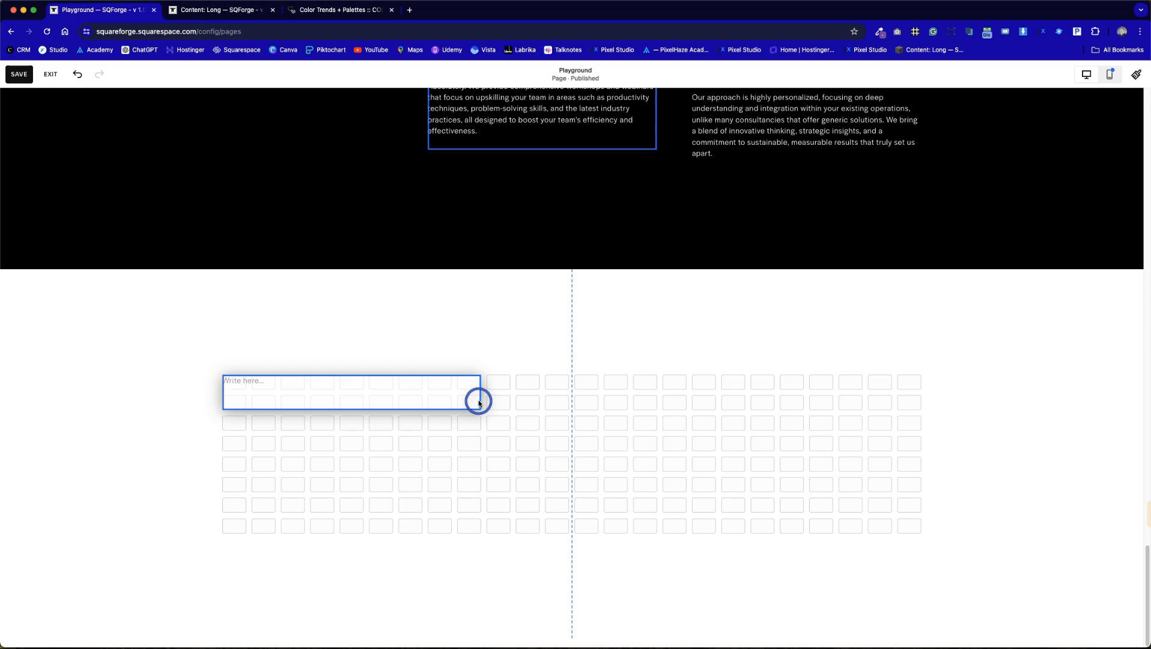
pyautogui.moveTo(372, 397); pyautogui.dragTo(463, 398)
pyautogui.click(331, 380)
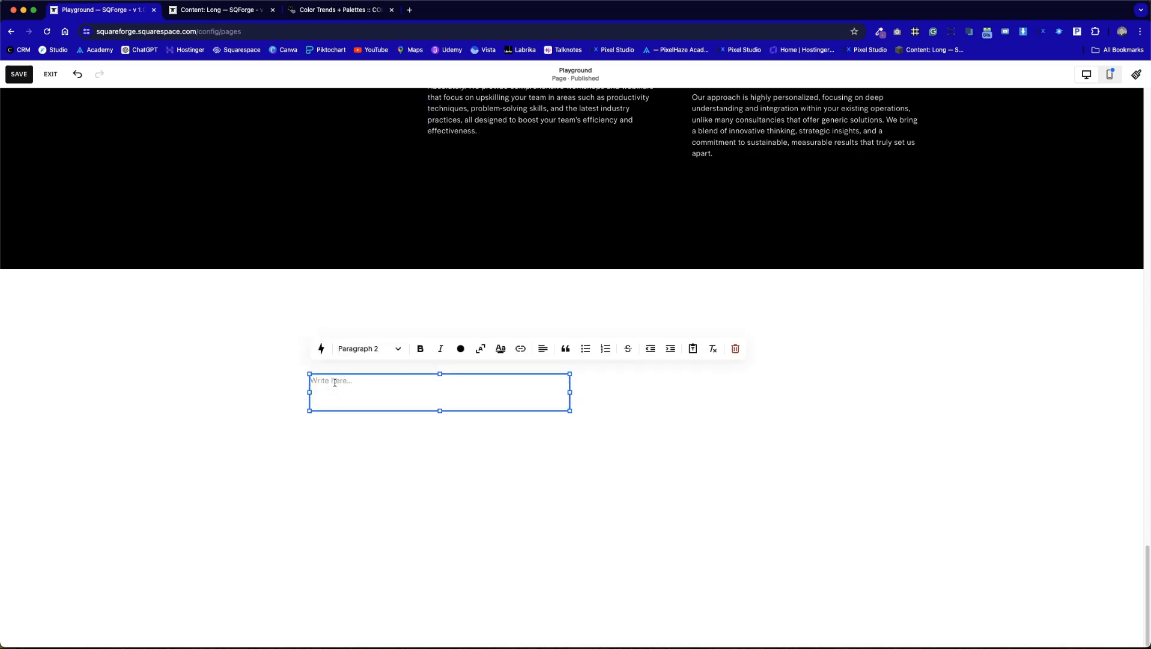
# - Paste the copied FAQ questions and answers into the empty text block and place a duplicate of the block beside it
pyautogui.press('super+v')
pyautogui.click(639, 384)
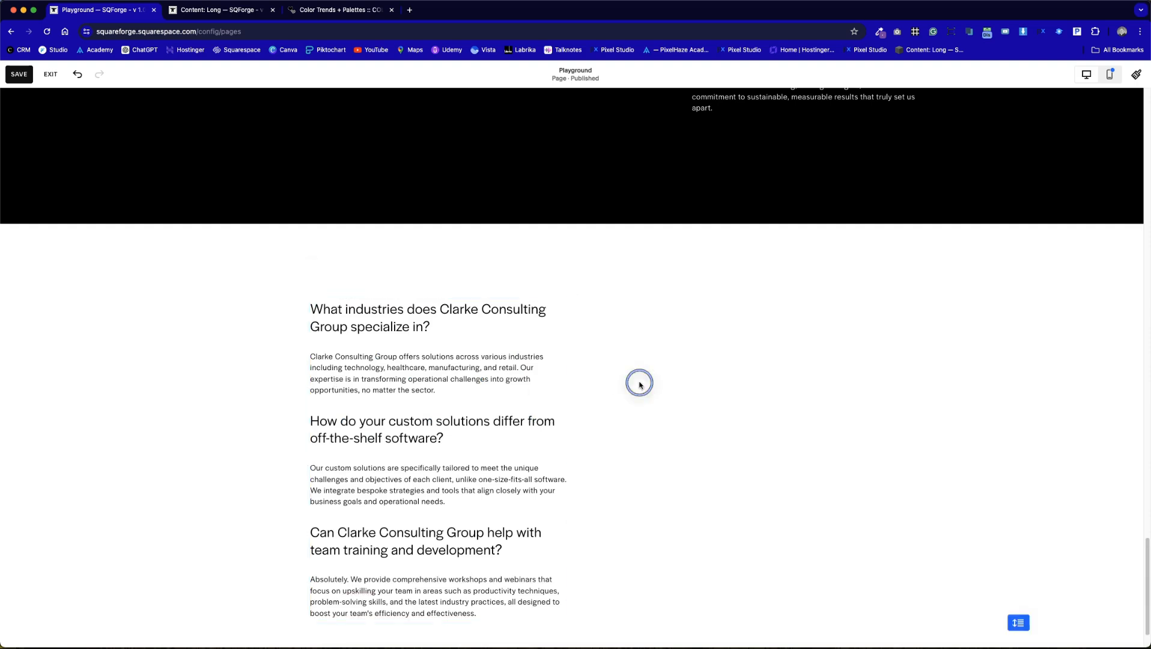
pyautogui.click(479, 390)
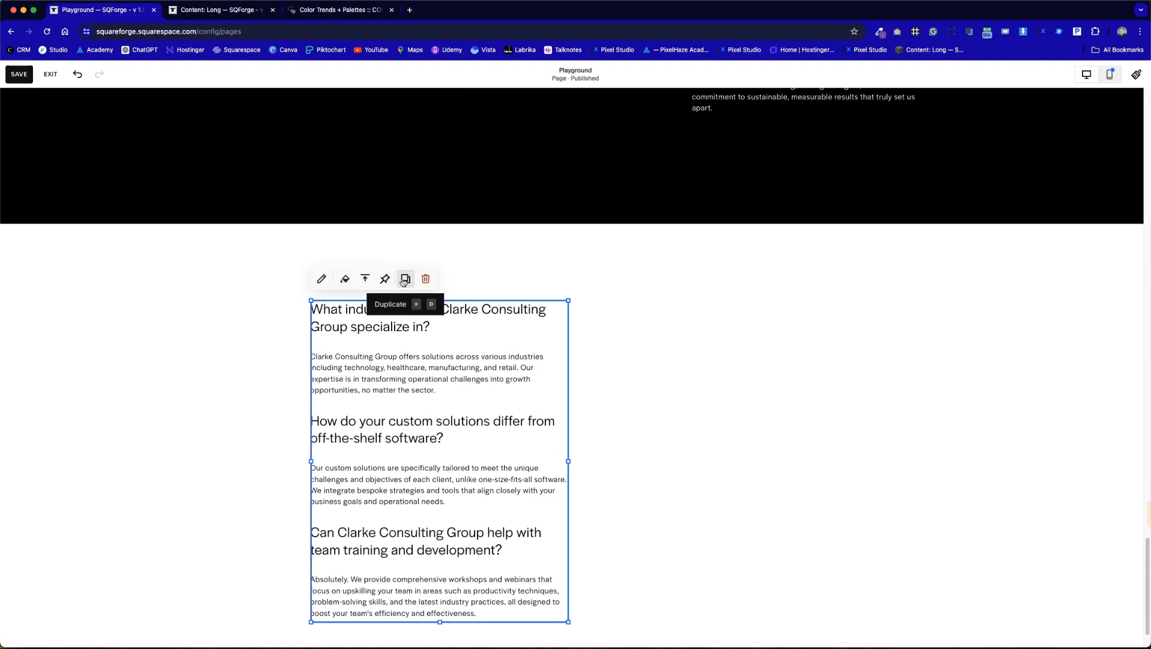
pyautogui.press('super+d')
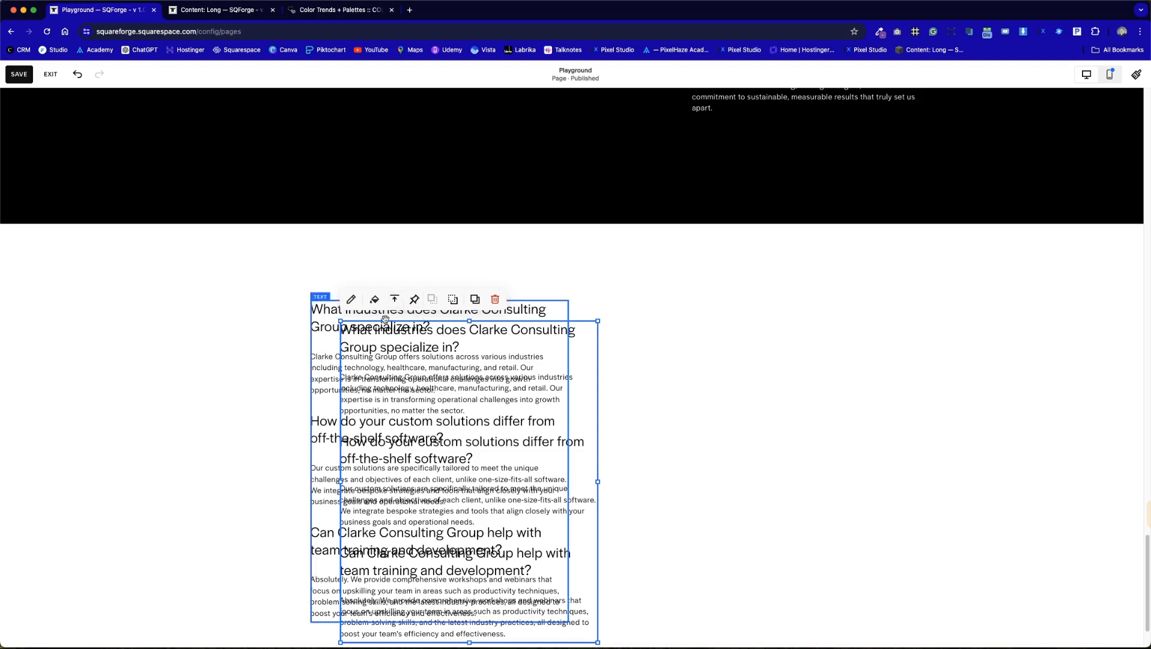
pyautogui.moveTo(420, 355); pyautogui.dragTo(748, 346)
# - Move the original FAQ text block closer to its duplicate, leaving a narrow gap between the two columns
pyautogui.scroll(3, 806, 442)
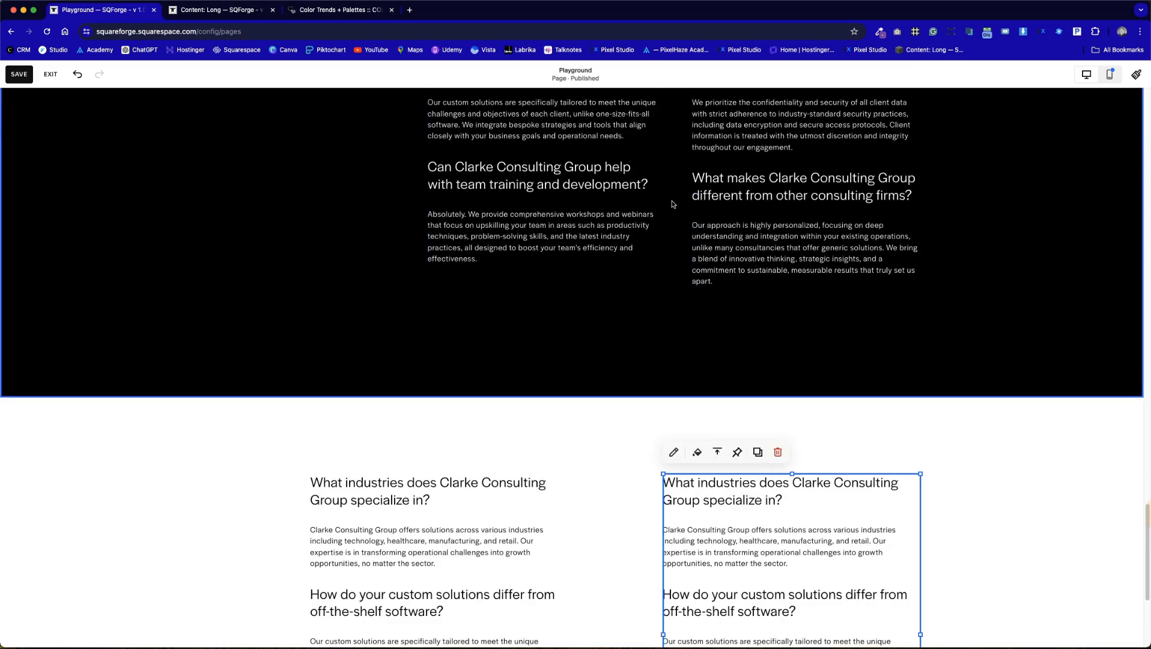
pyautogui.scroll(-4, 654, 415)
pyautogui.moveTo(352, 426); pyautogui.dragTo(413, 422)
pyautogui.click(308, 364)
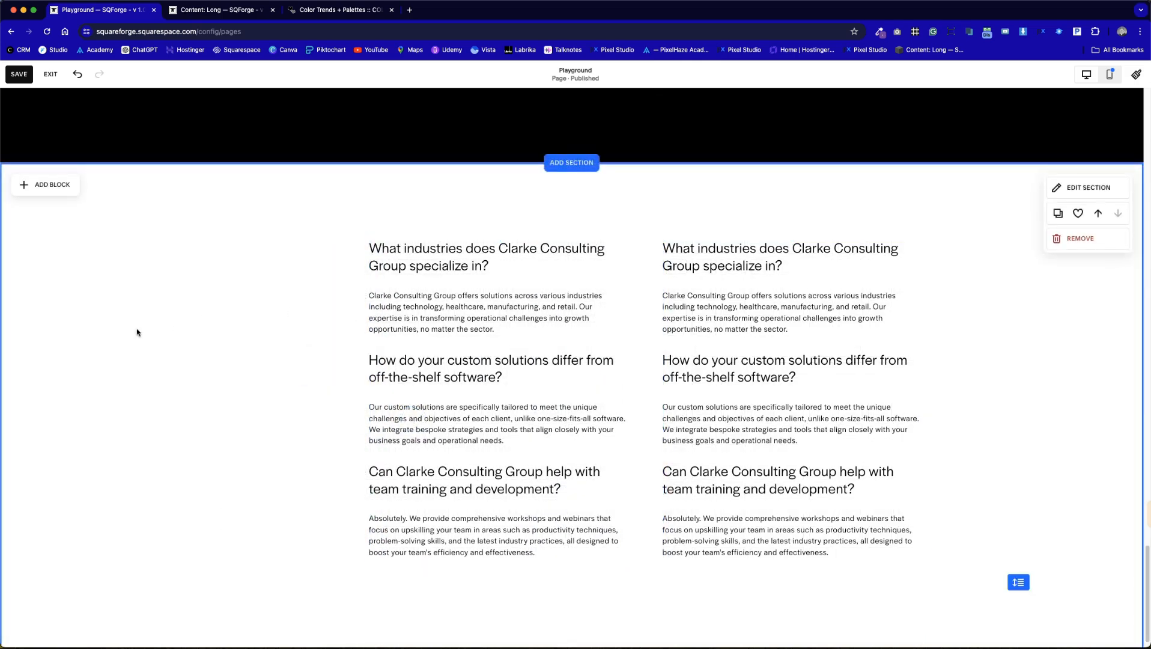
# - Add a narrow text block to the left of the two FAQ columns reading "FAQs" and format it as Heading 2
pyautogui.click(49, 184)
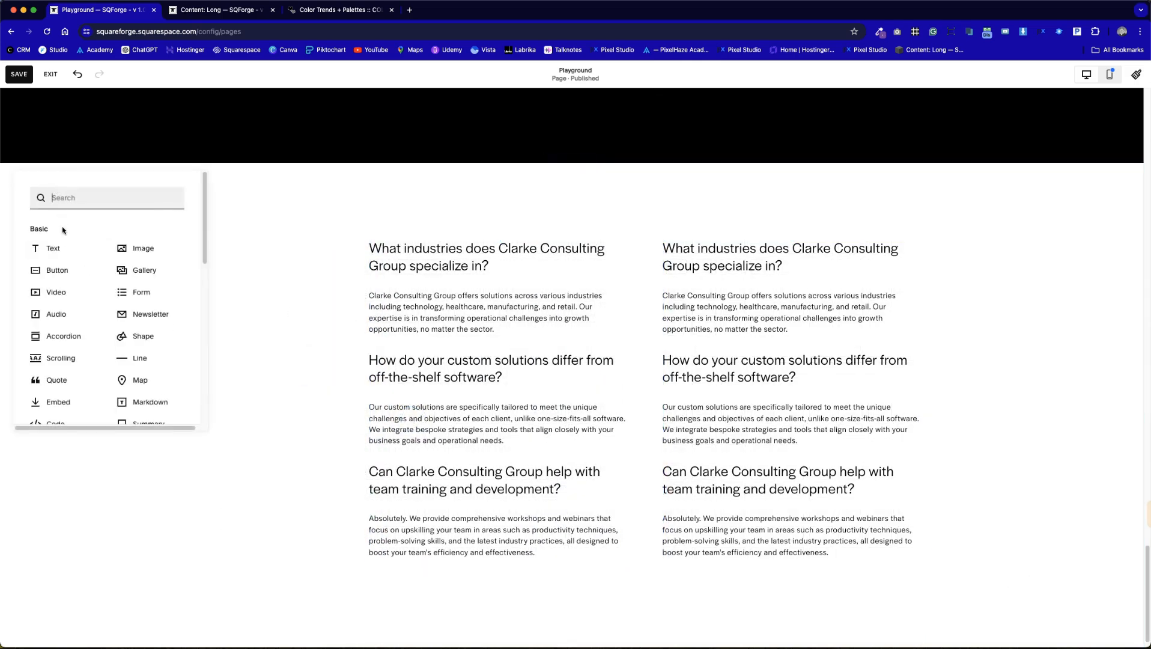
pyautogui.click(62, 248)
pyautogui.moveTo(276, 256); pyautogui.dragTo(333, 256)
pyautogui.click(267, 260)
pyautogui.click(257, 249)
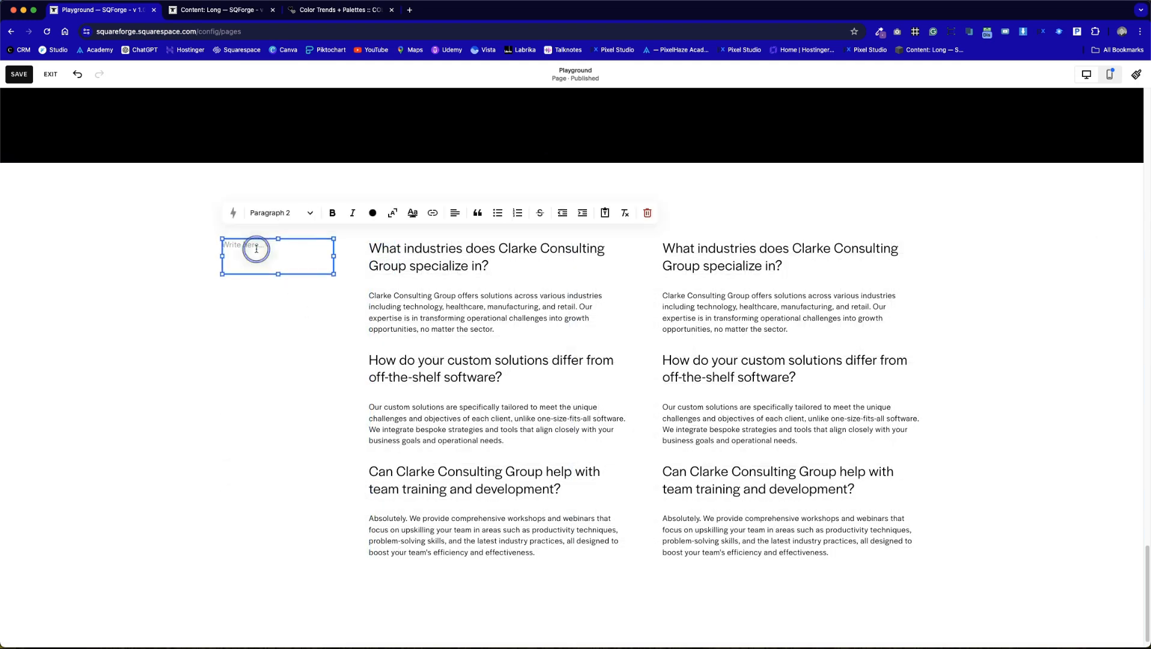
pyautogui.write('FAQs')
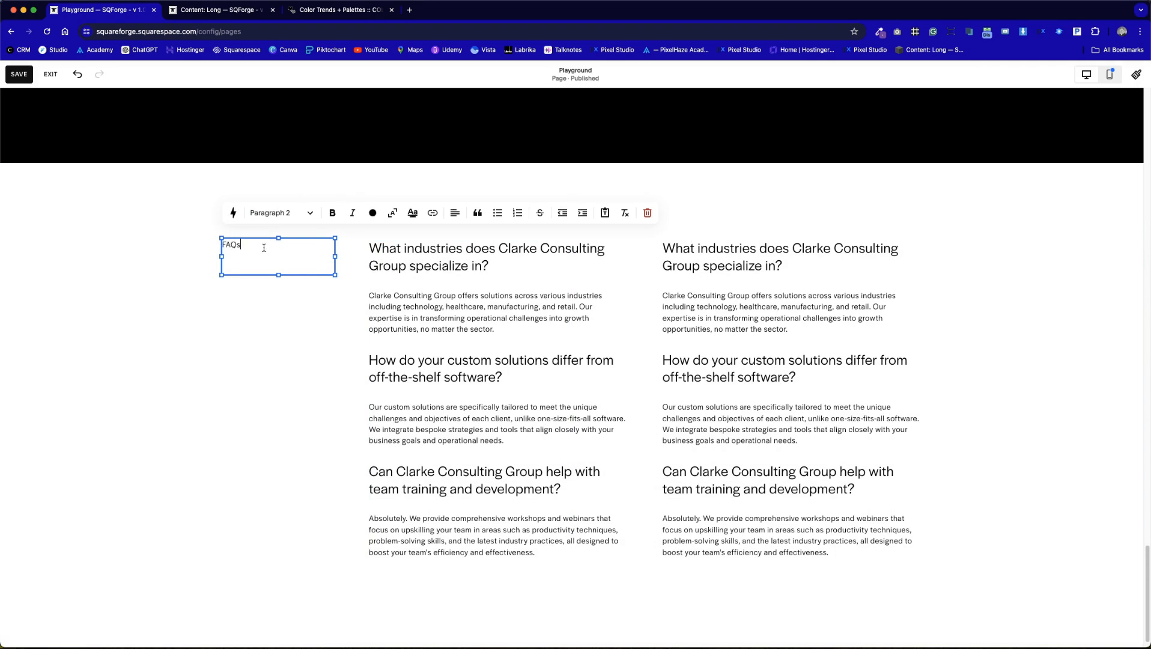
pyautogui.press('super+alt+2')
pyautogui.click(290, 352)
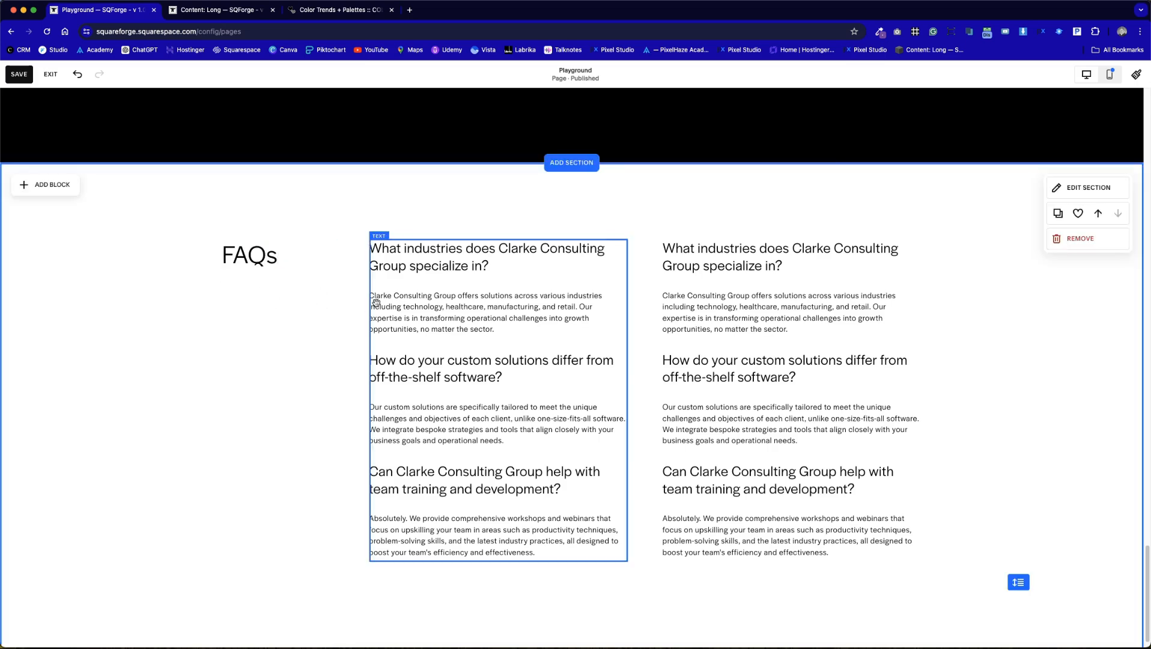
# - Add a line block and position it directly beneath the "FAQs" heading, matching the heading block's width
pyautogui.scroll(8, 326, 311)
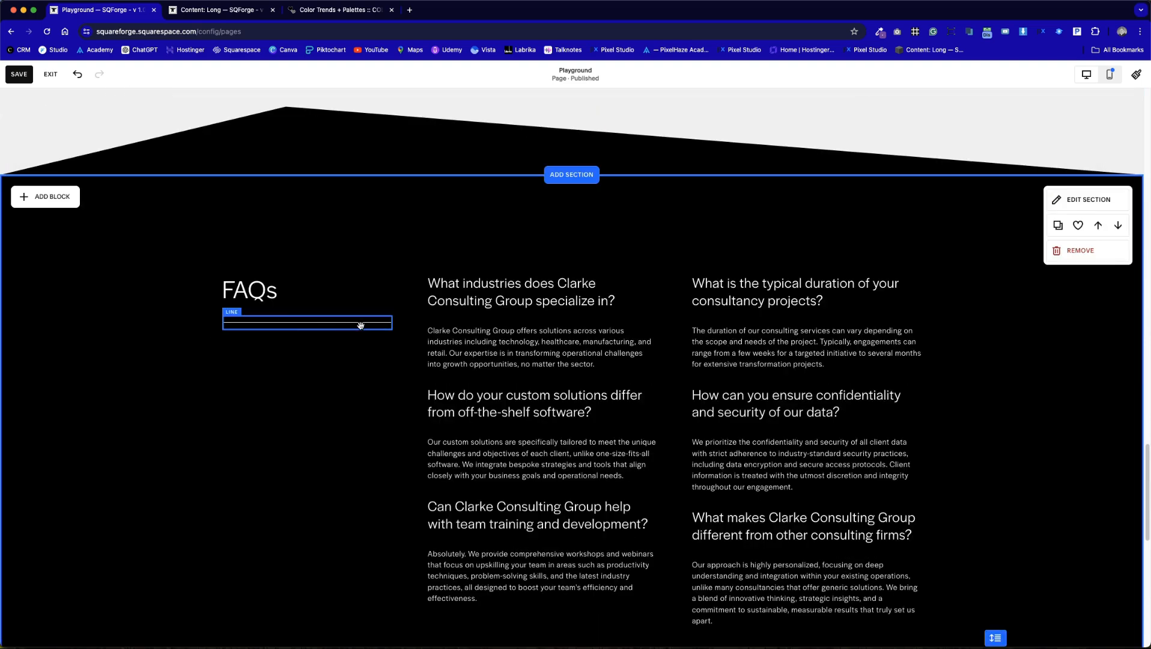
pyautogui.scroll(-8, 323, 450)
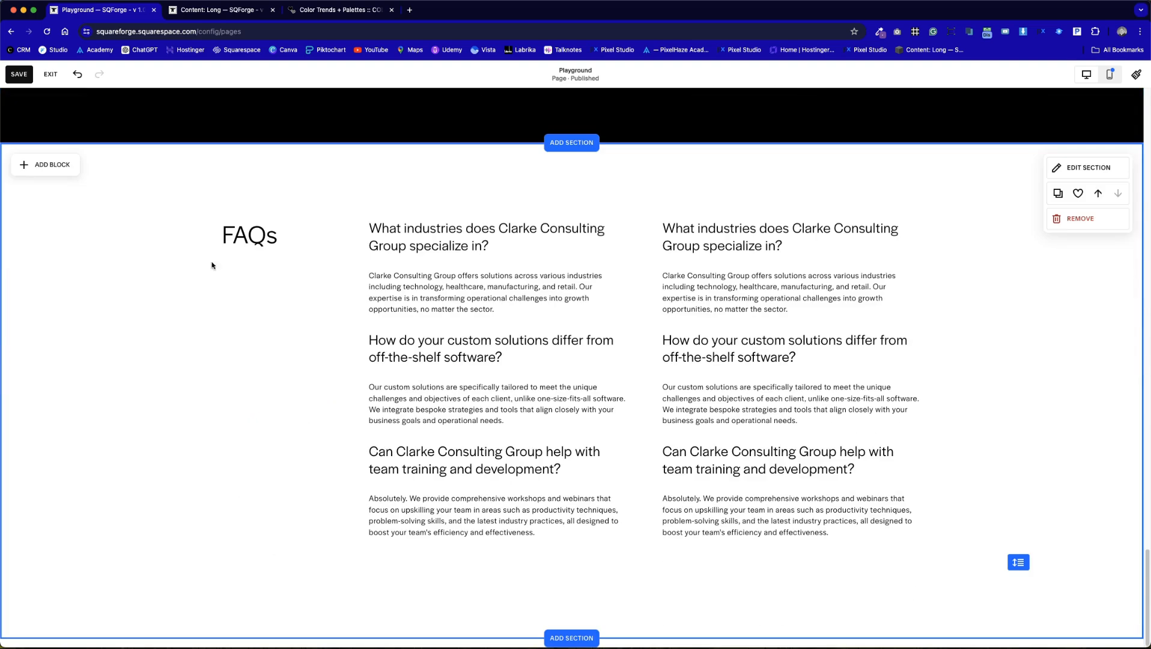
pyautogui.click(29, 164)
pyautogui.click(161, 344)
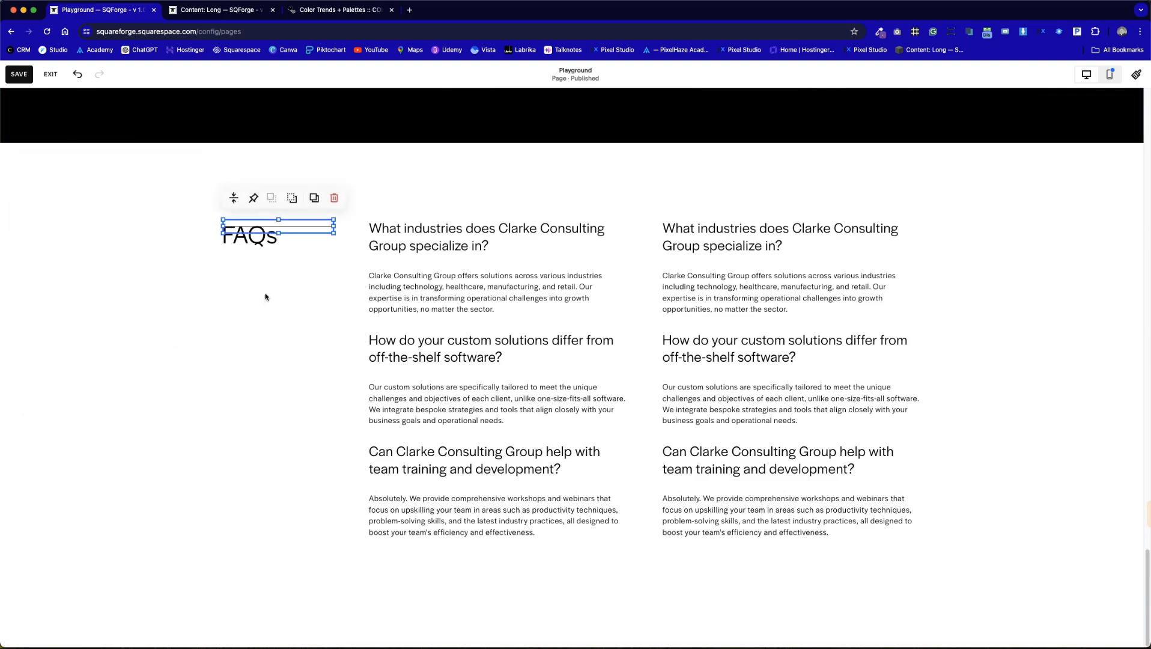
pyautogui.moveTo(308, 229); pyautogui.dragTo(306, 269)
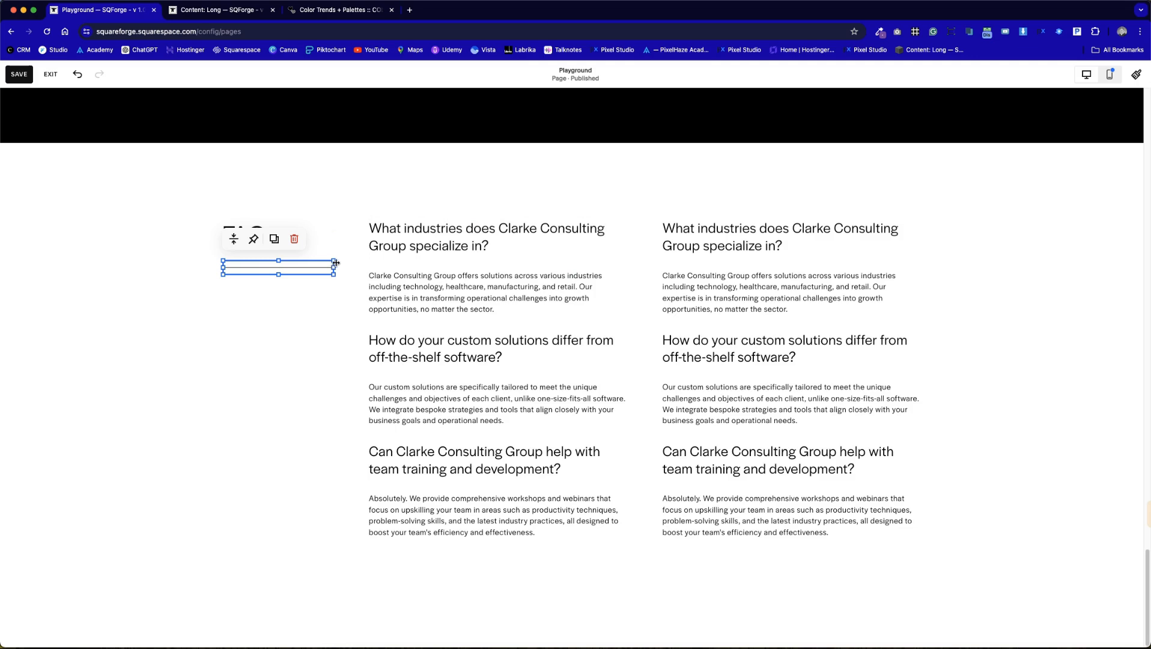
pyautogui.click(324, 324)
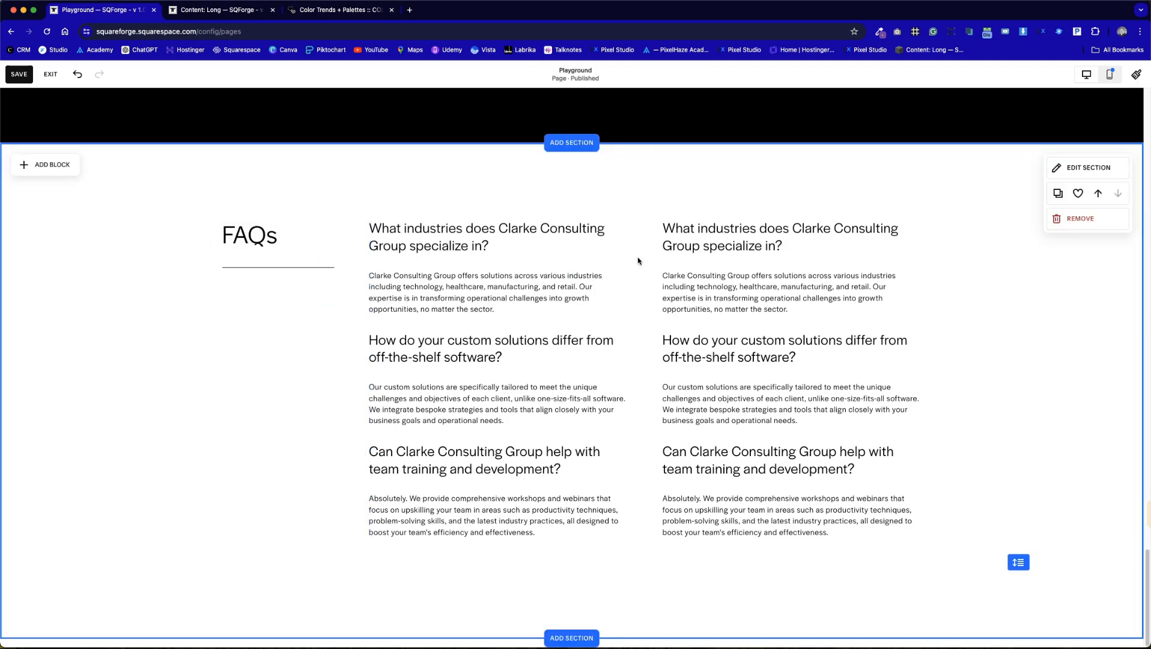
# - Try extending the line beneath the "FAQs" heading toward the first FAQ column
pyautogui.click(246, 268)
pyautogui.moveTo(331, 265); pyautogui.dragTo(362, 265)
pyautogui.click(283, 353)
pyautogui.click(328, 266)
pyautogui.moveTo(364, 266); pyautogui.dragTo(333, 265)
pyautogui.click(294, 402)
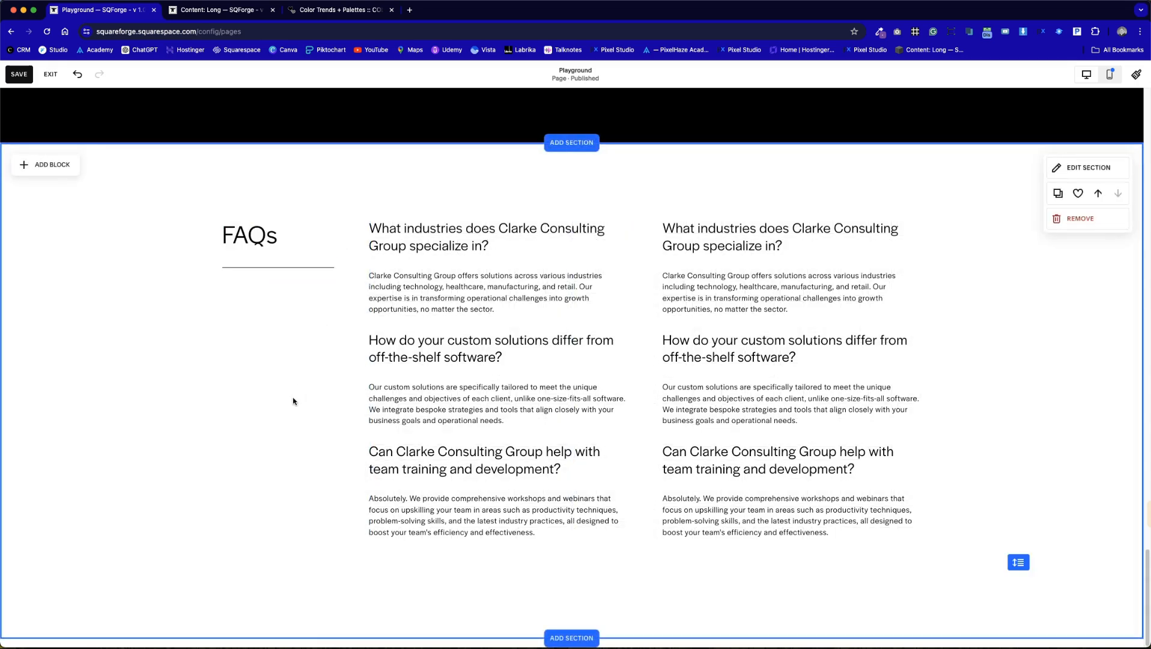
# - Remove the grid gap in the FAQ section and trim the spare empty row below the text columns
pyautogui.click(1098, 175)
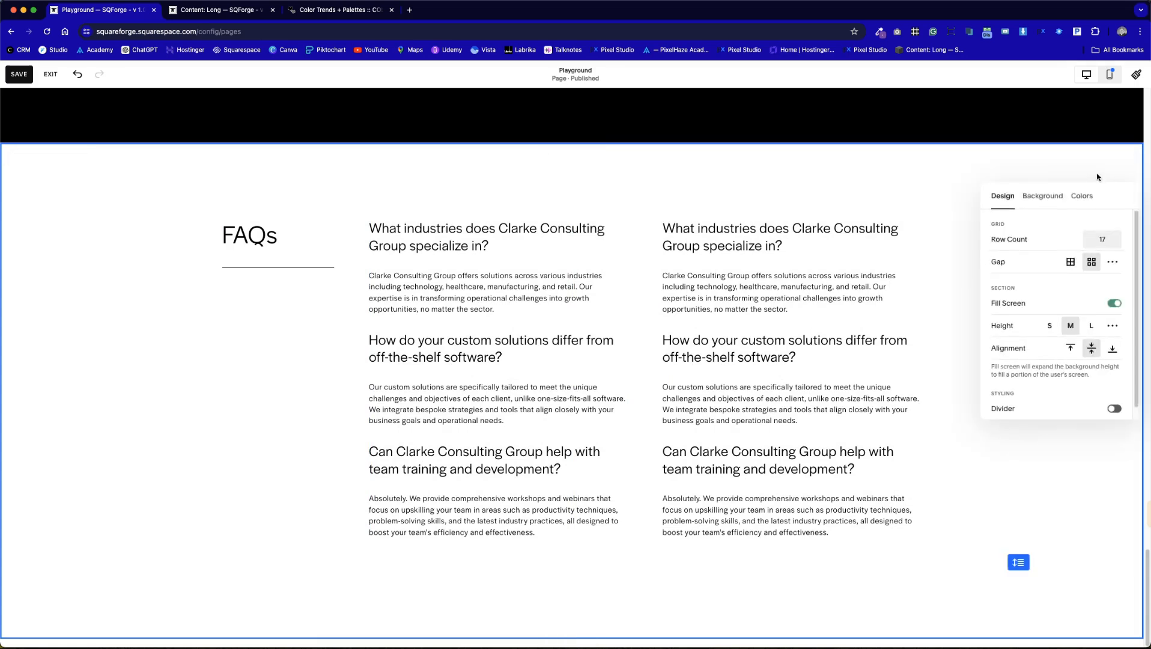
pyautogui.click(1070, 262)
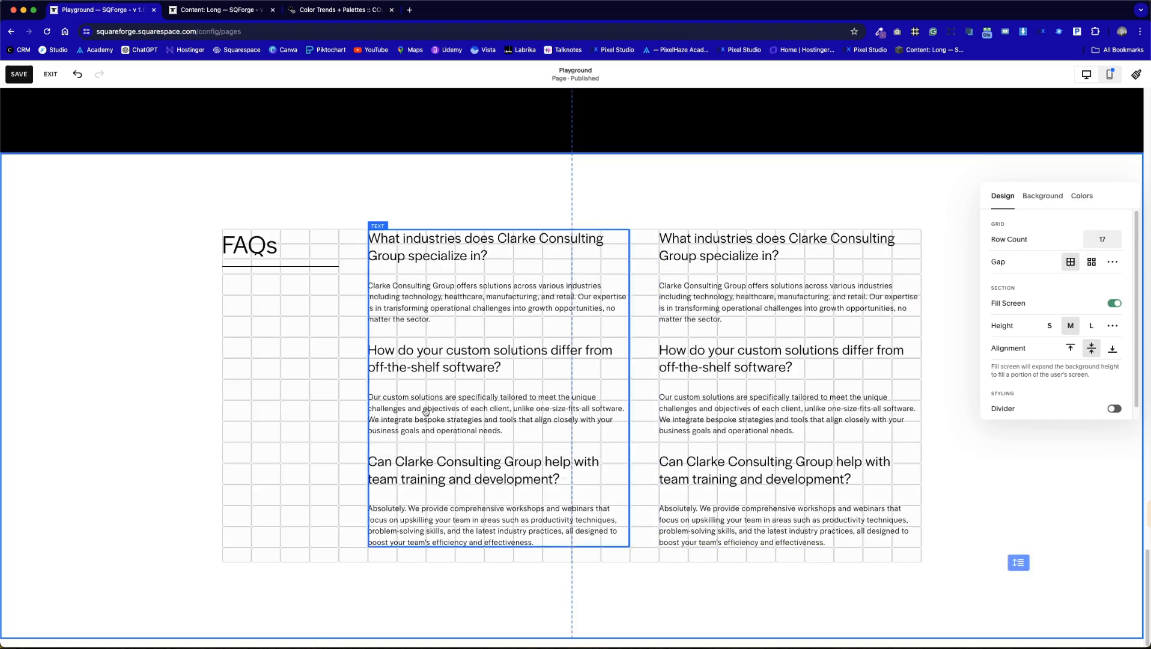
pyautogui.click(146, 392)
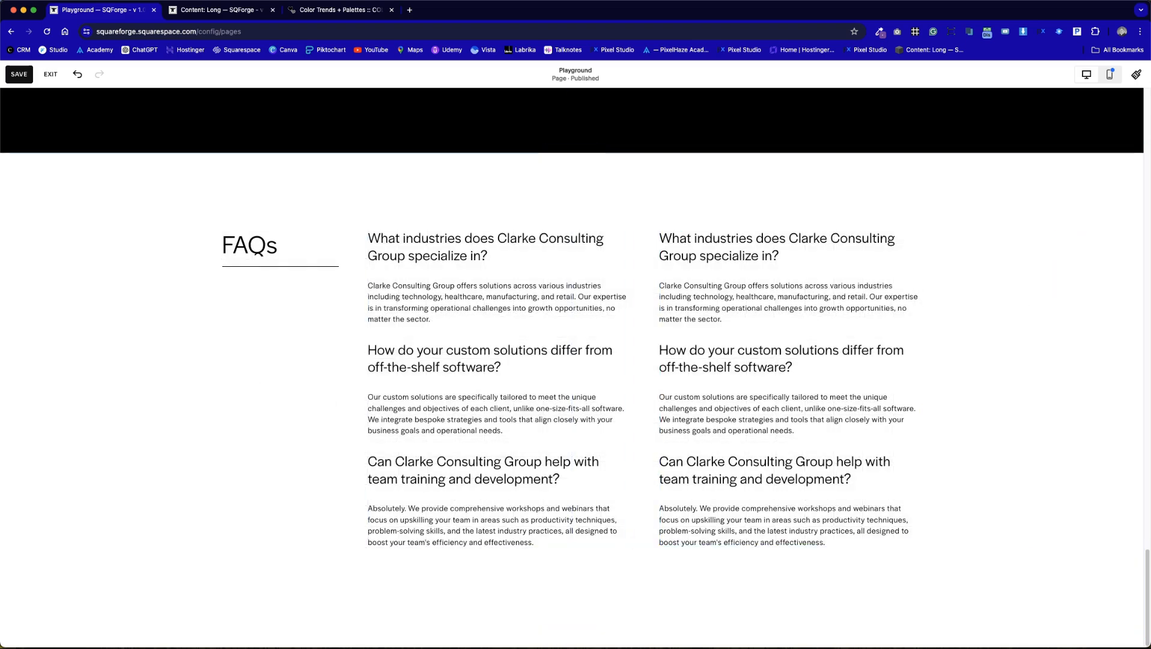
pyautogui.click(1019, 562)
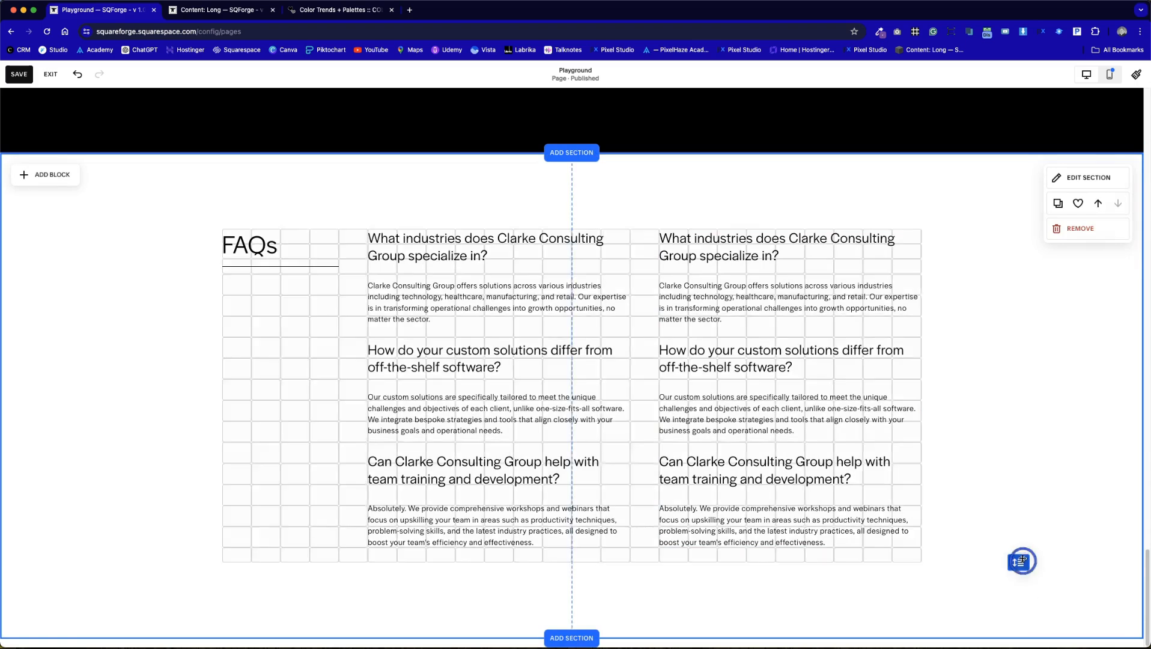
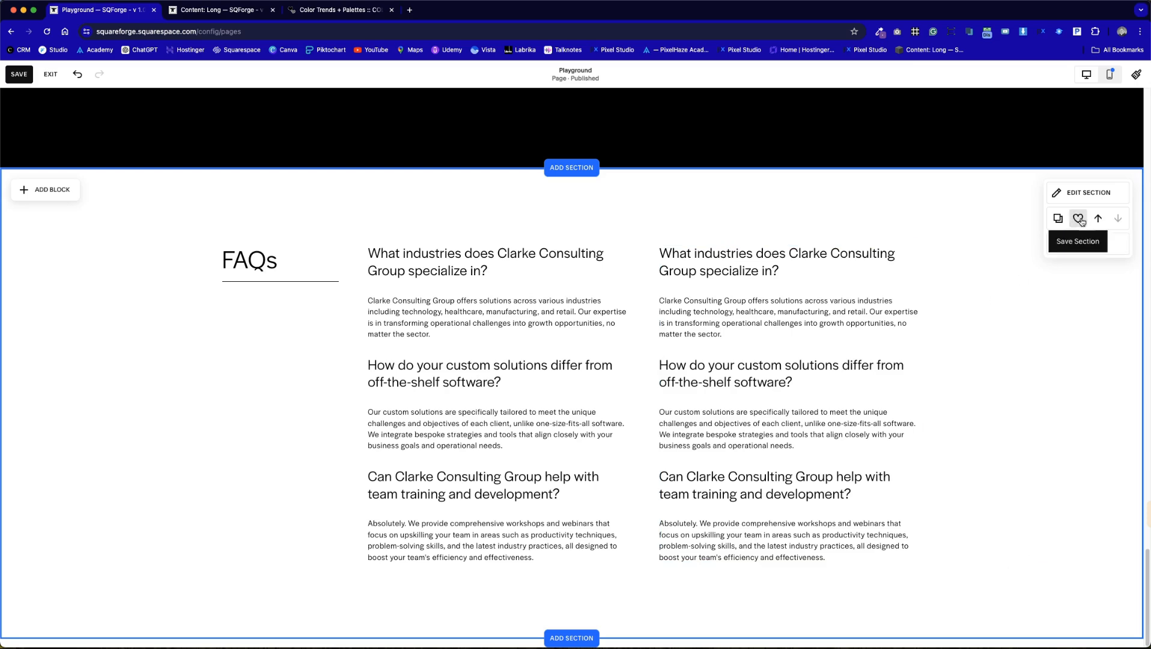
# - Save the white FAQ section to the saved sections and insert the saved version below it on the page
pyautogui.click(1080, 220)
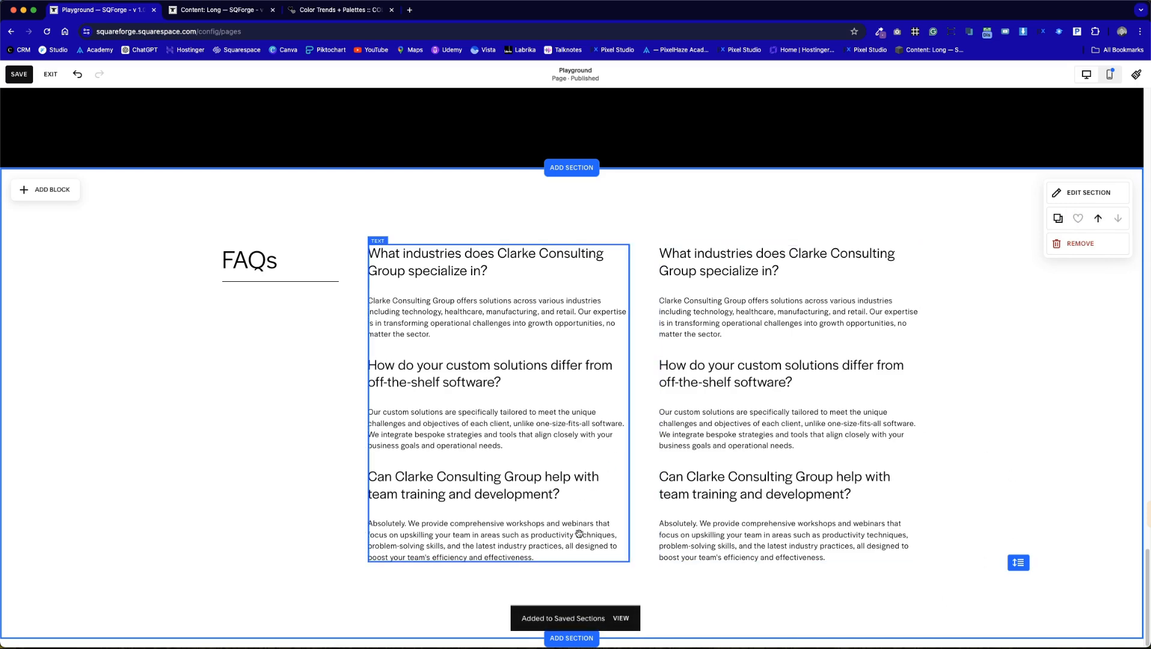
pyautogui.click(572, 638)
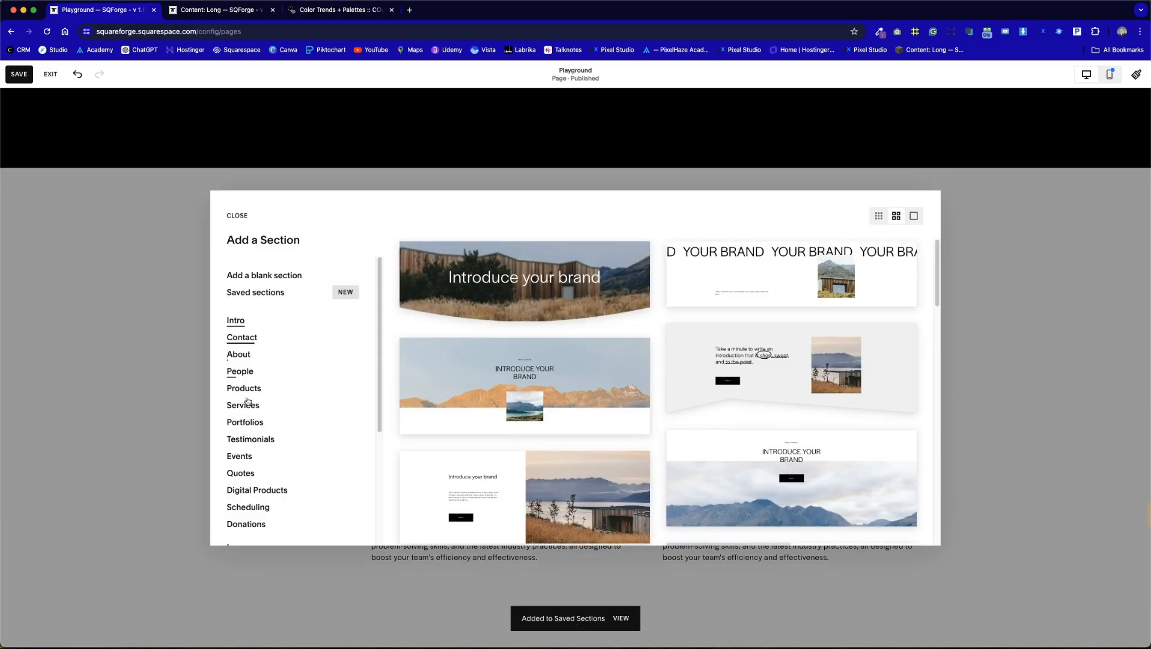
pyautogui.click(279, 298)
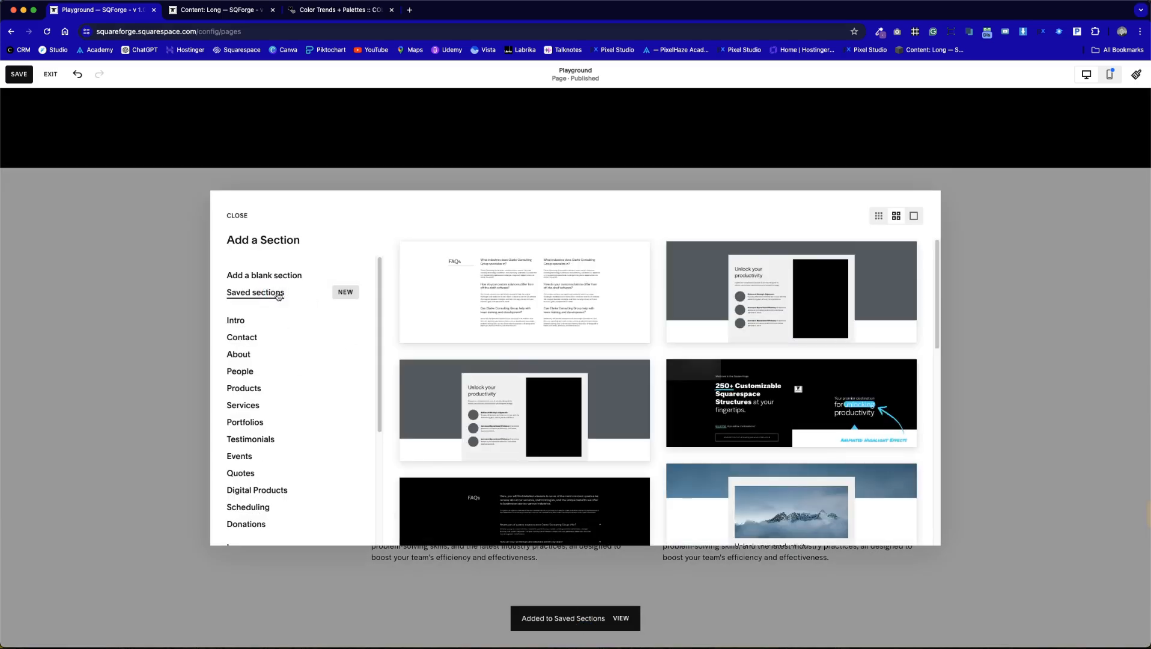
pyautogui.scroll(-15, 582, 326)
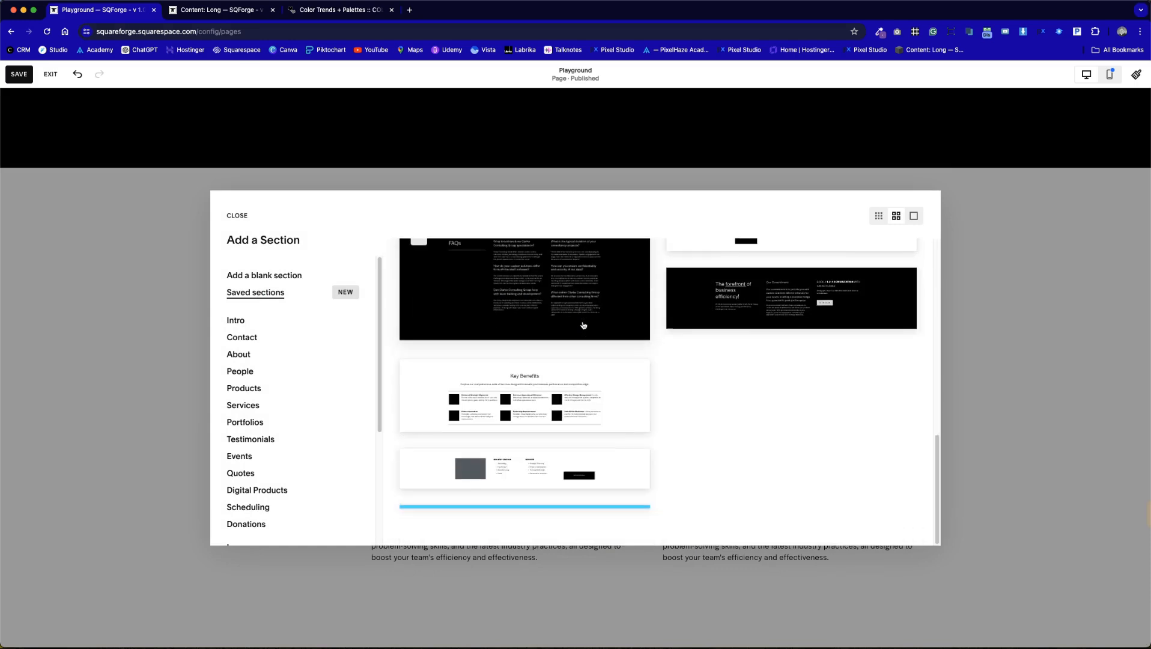
pyautogui.scroll(15, 583, 326)
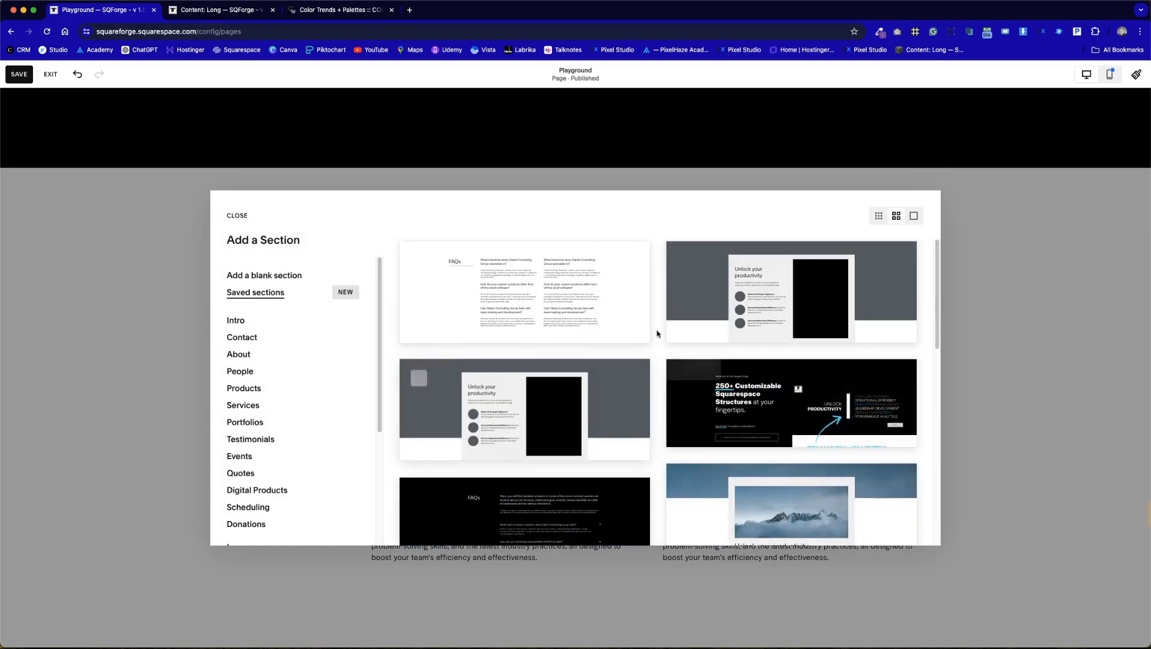
pyautogui.scroll(-10, 591, 326)
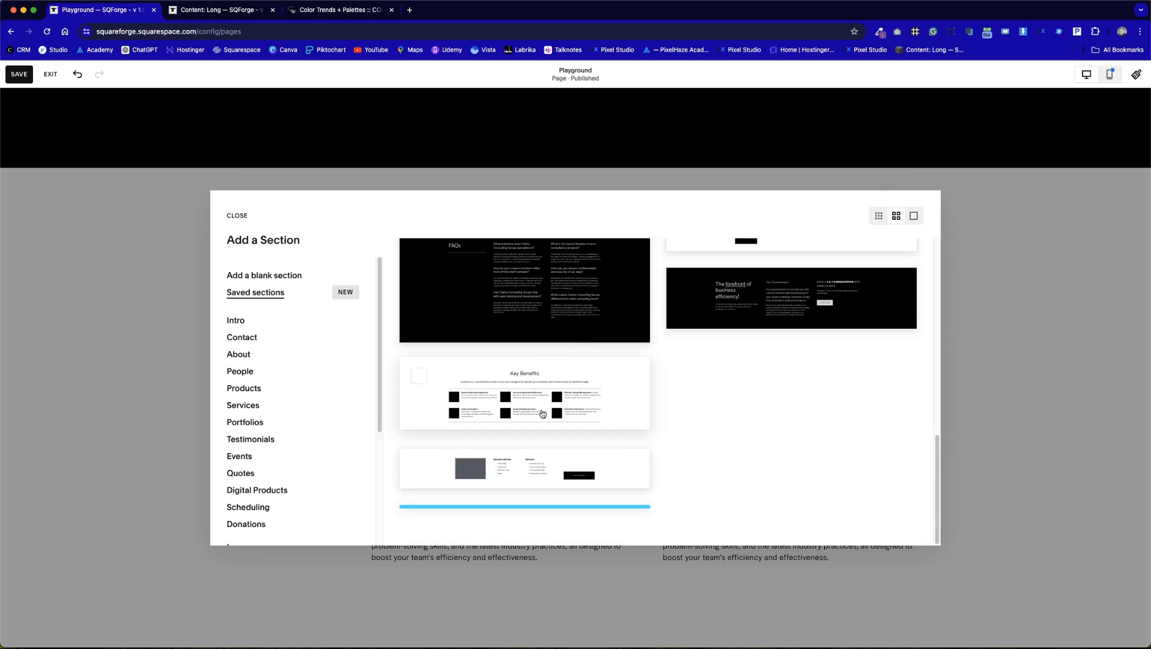
pyautogui.scroll(10, 621, 417)
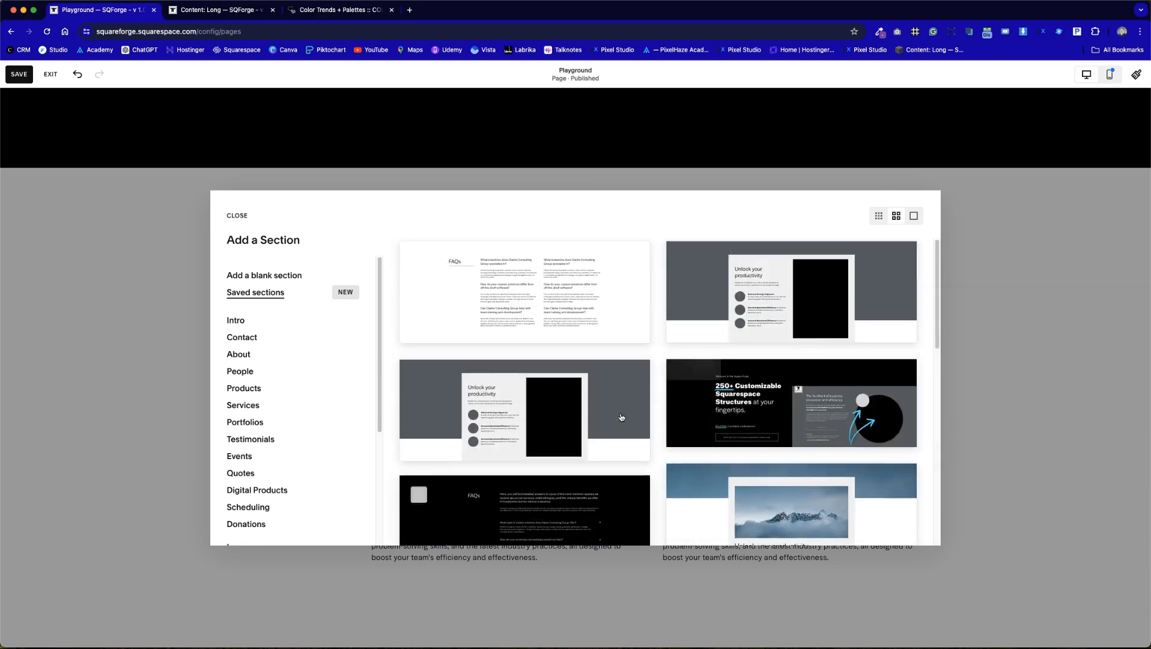
pyautogui.click(468, 294)
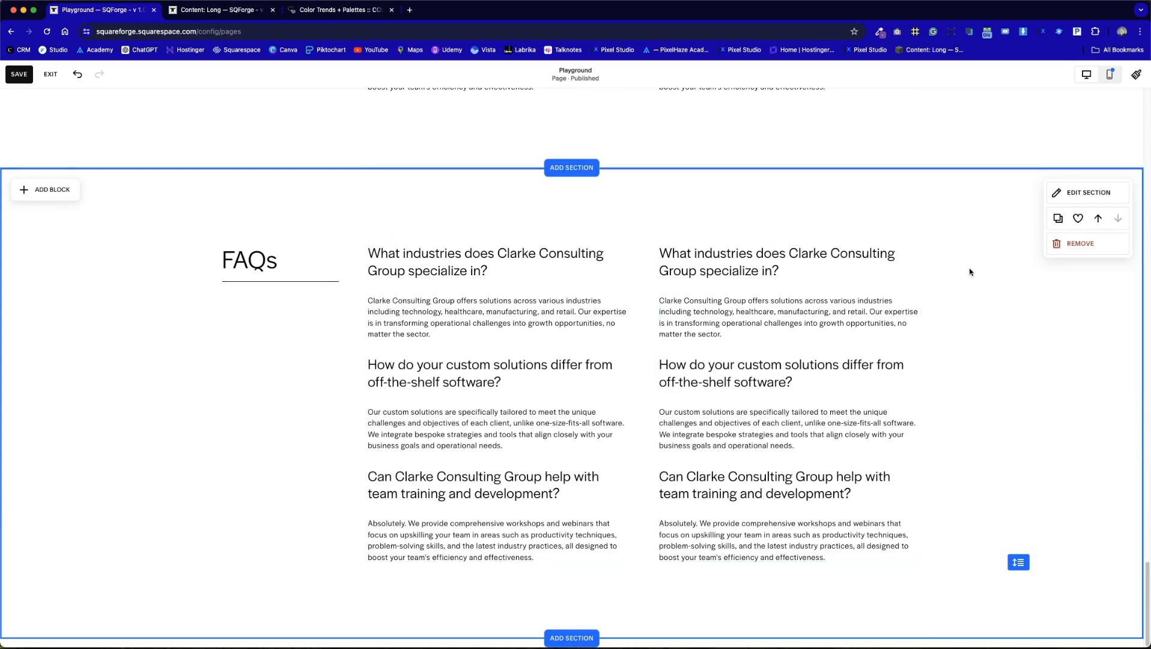
# - Apply a black color theme to the newly inserted FAQ section
pyautogui.scroll(5, 966, 270)
pyautogui.click(1104, 403)
pyautogui.click(1081, 401)
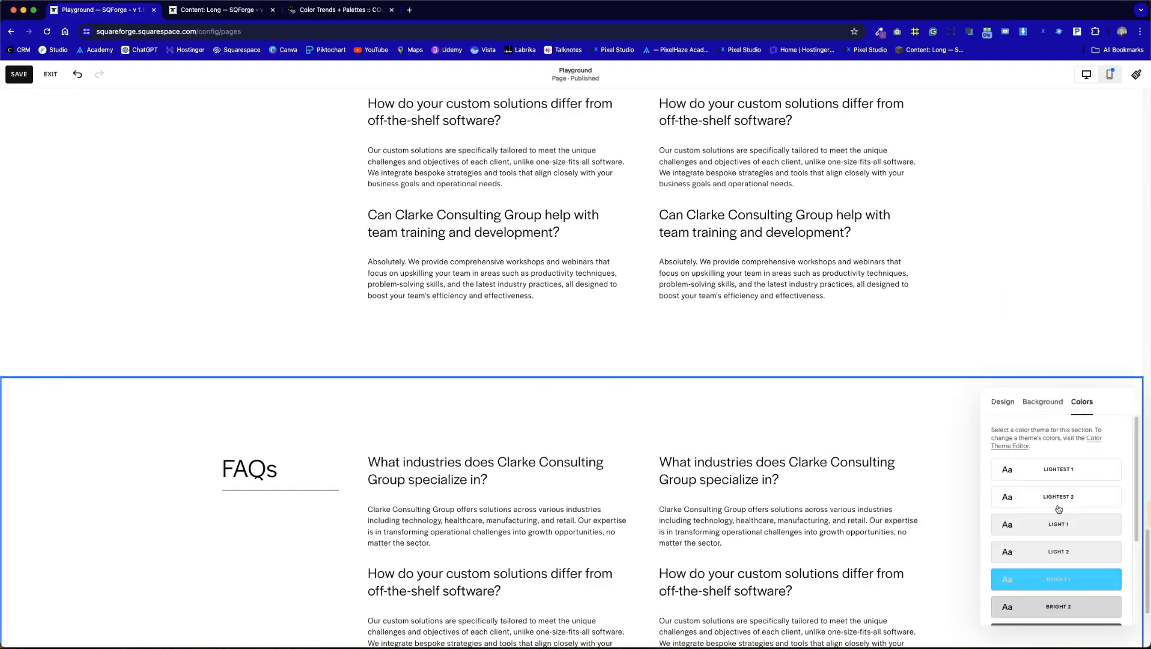
pyautogui.scroll(-3, 1037, 543)
pyautogui.click(1045, 558)
# - Compare the white FAQ section with the black ones above and below it, and switch to the mobile view
pyautogui.scroll(-4, 527, 483)
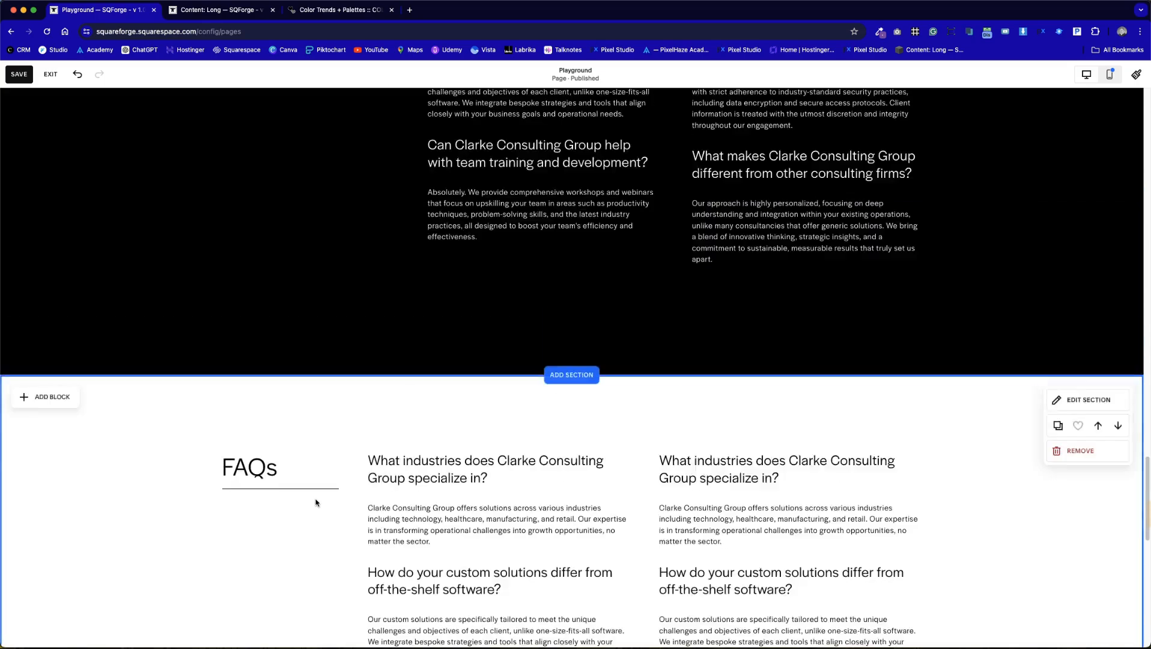
pyautogui.scroll(7, 315, 502)
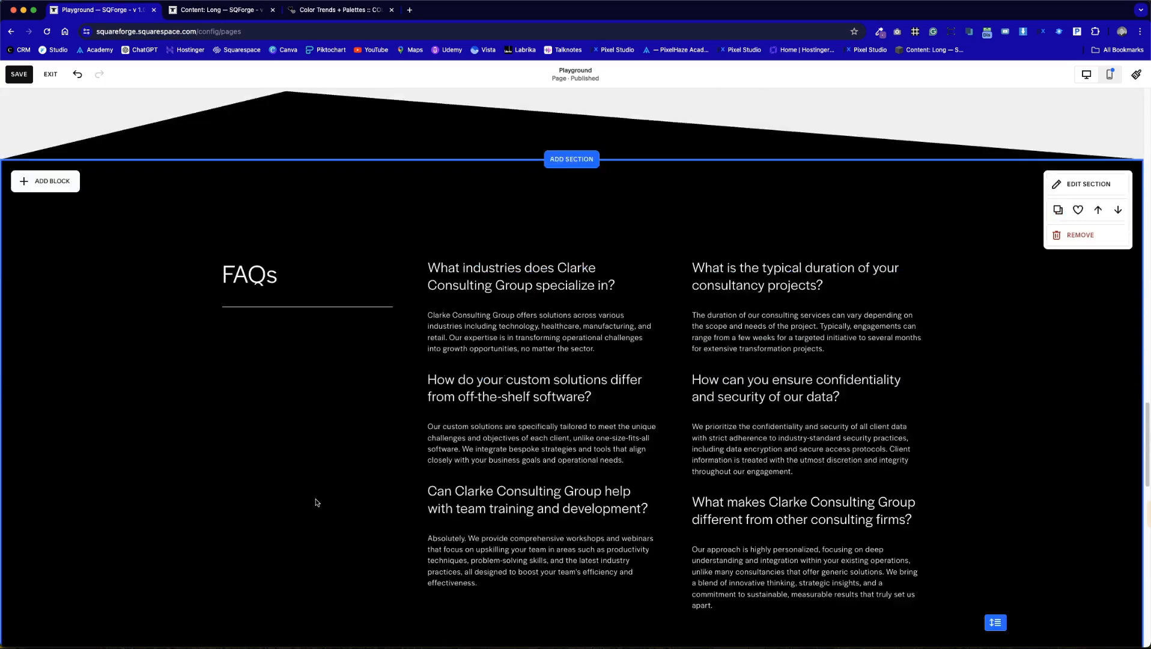
pyautogui.scroll(-8, 316, 502)
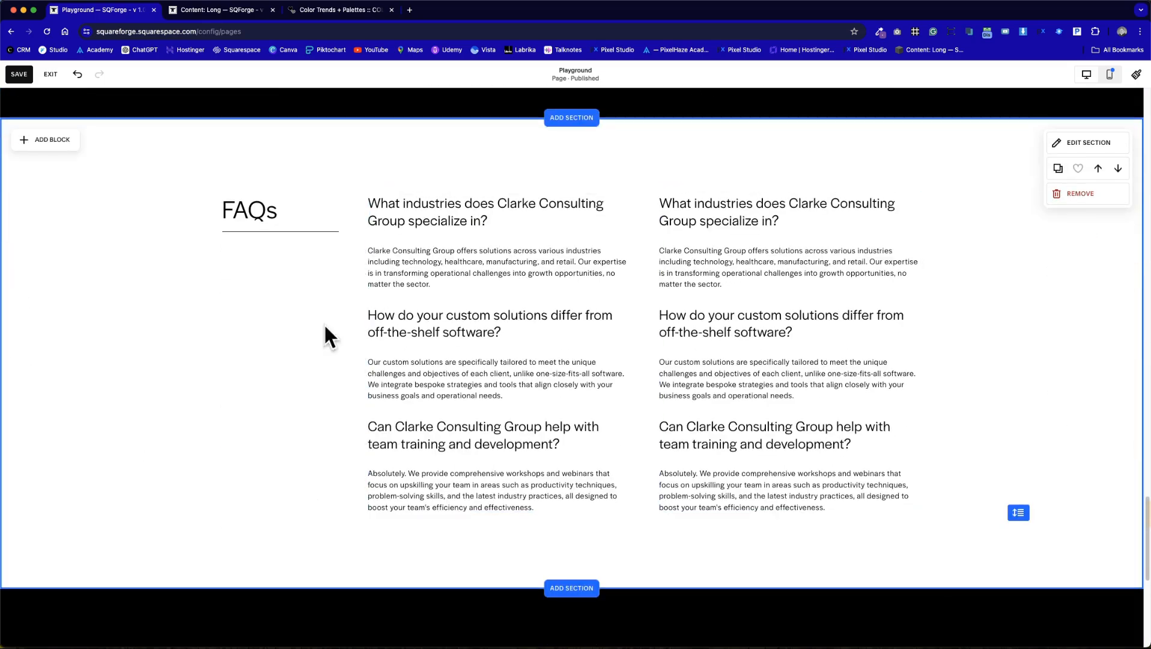
pyautogui.scroll(-7, 360, 441)
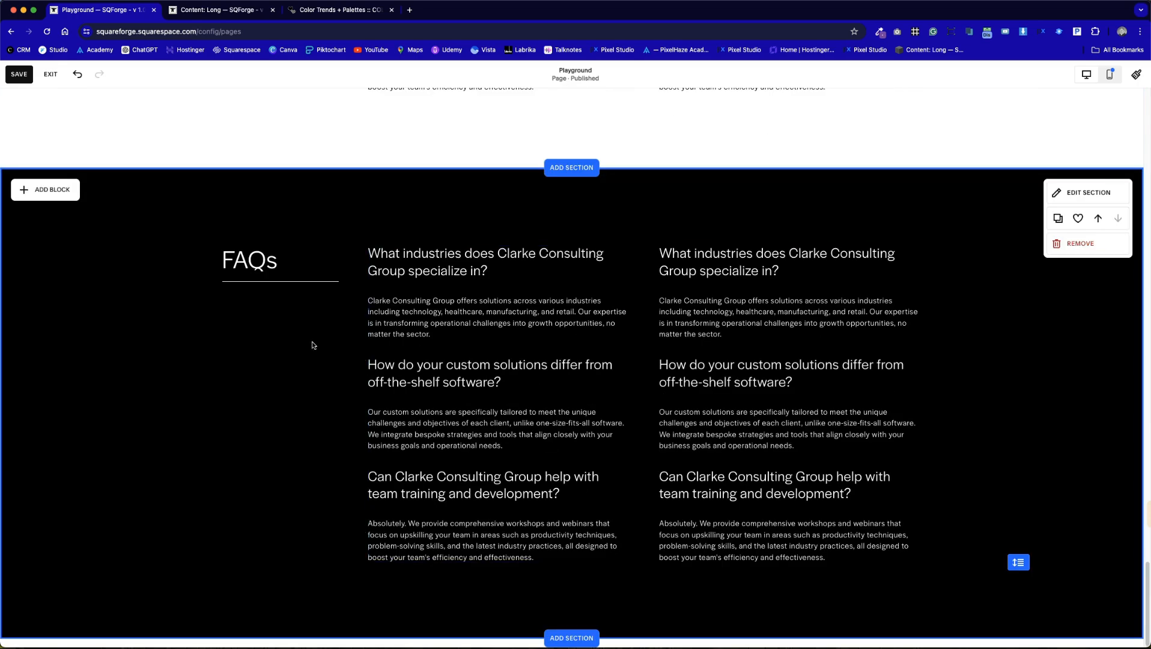
pyautogui.scroll(8, 326, 354)
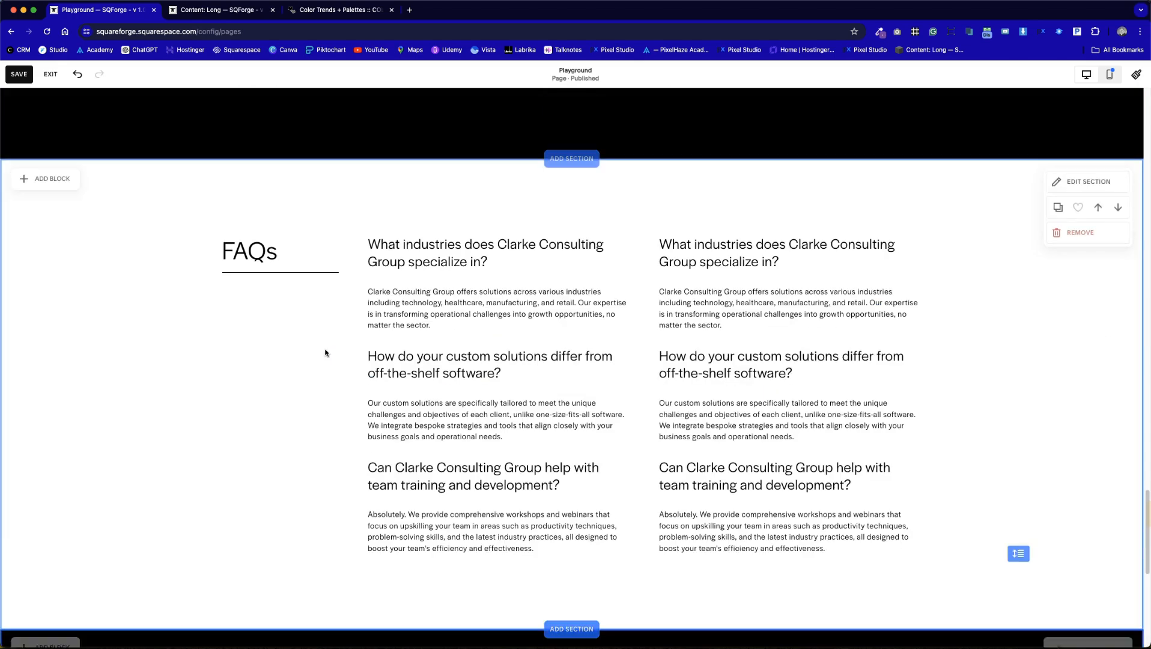
pyautogui.click(1114, 74)
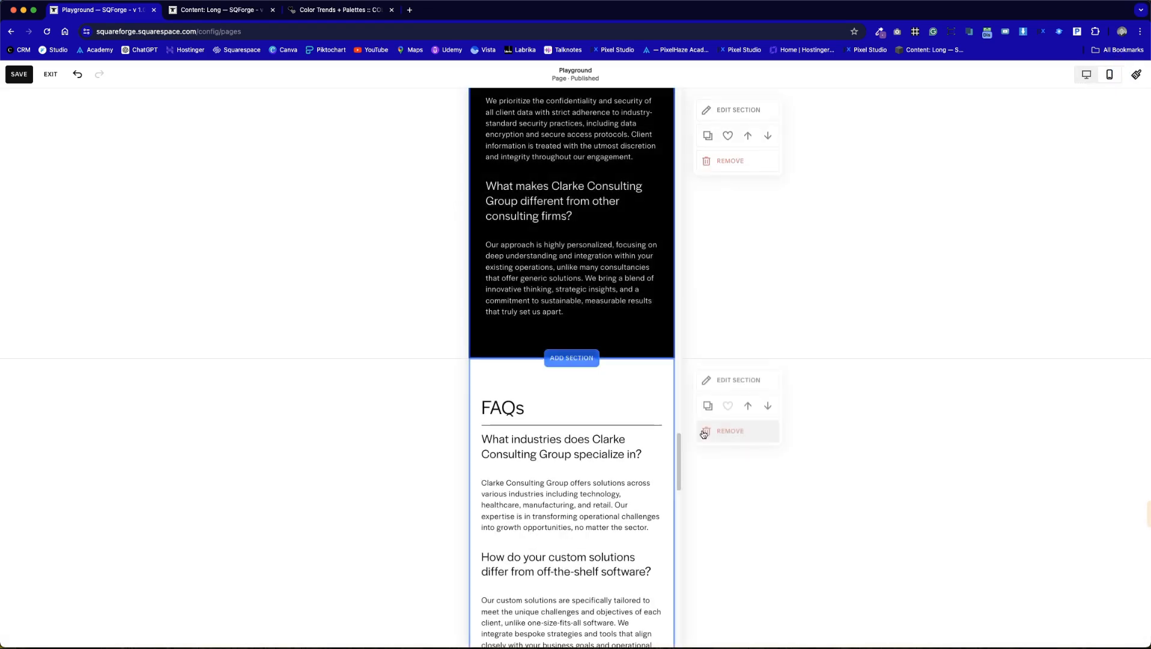
# - Examine the mobile layout of the black and white FAQ sections, comparing the spacing around their dividers and between their text blocks
pyautogui.scroll(8, 550, 488)
pyautogui.scroll(5, 550, 488)
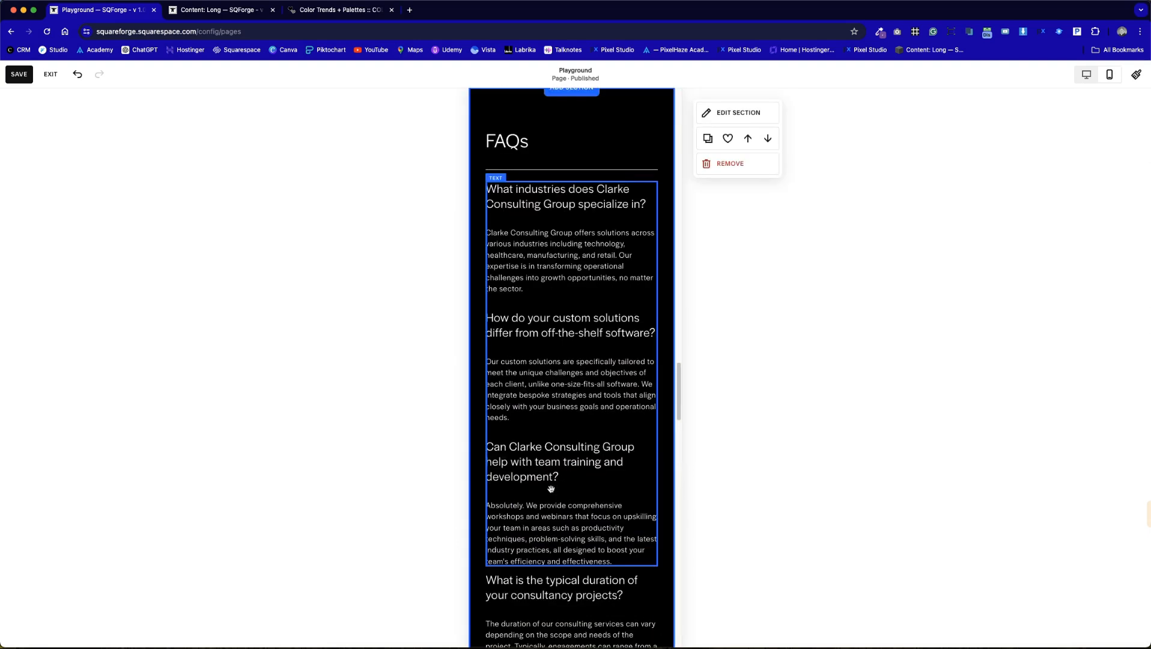
pyautogui.scroll(-6, 550, 488)
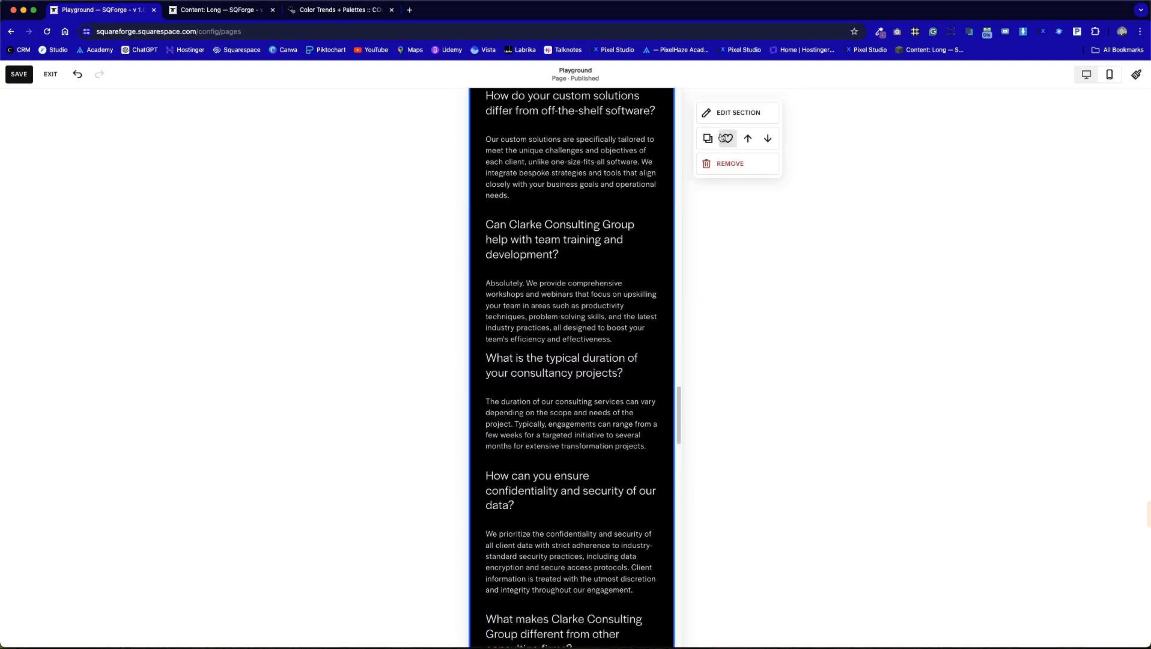
pyautogui.click(576, 387)
pyautogui.scroll(6, 575, 393)
pyautogui.scroll(-15, 575, 393)
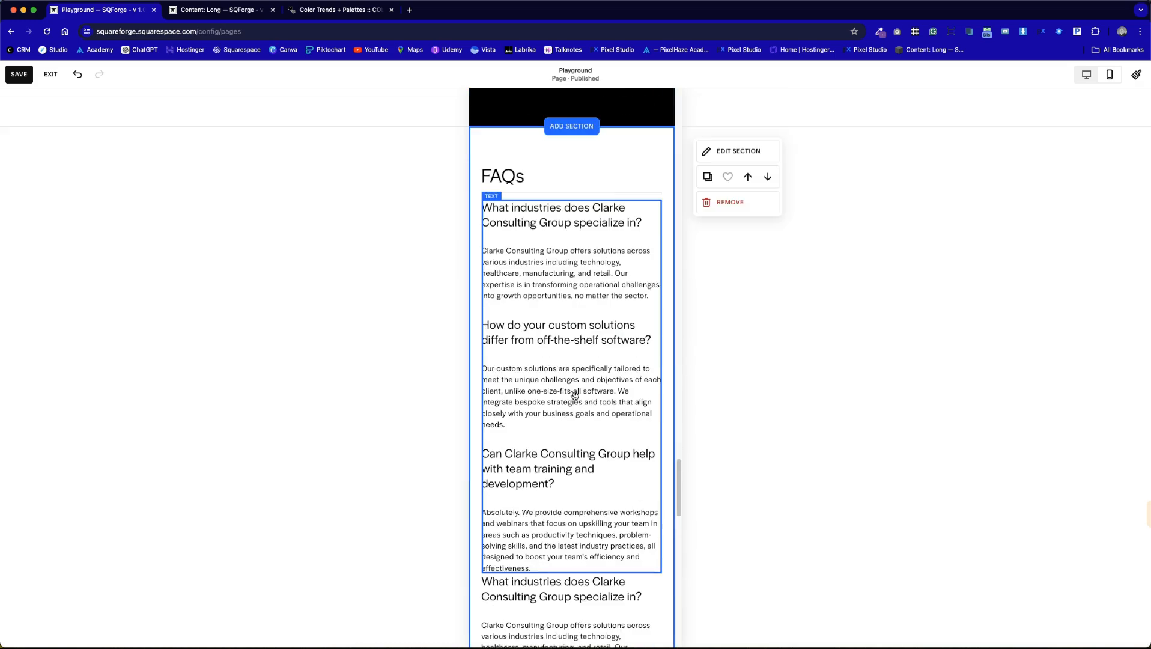
pyautogui.scroll(-4, 574, 395)
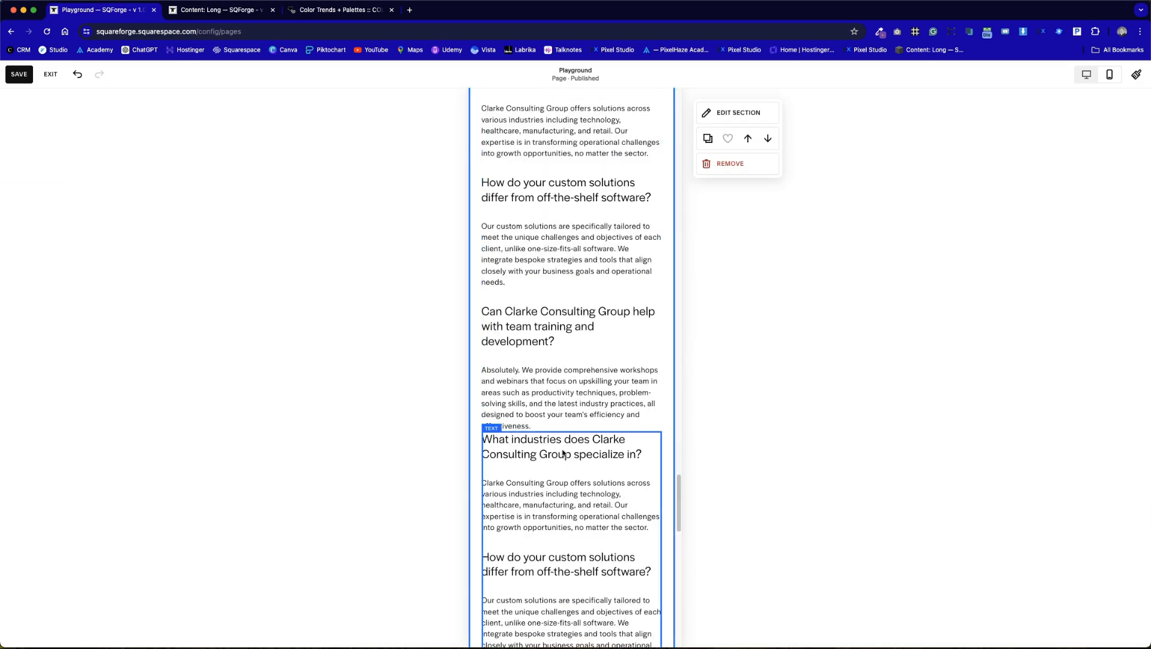
pyautogui.scroll(3, 586, 376)
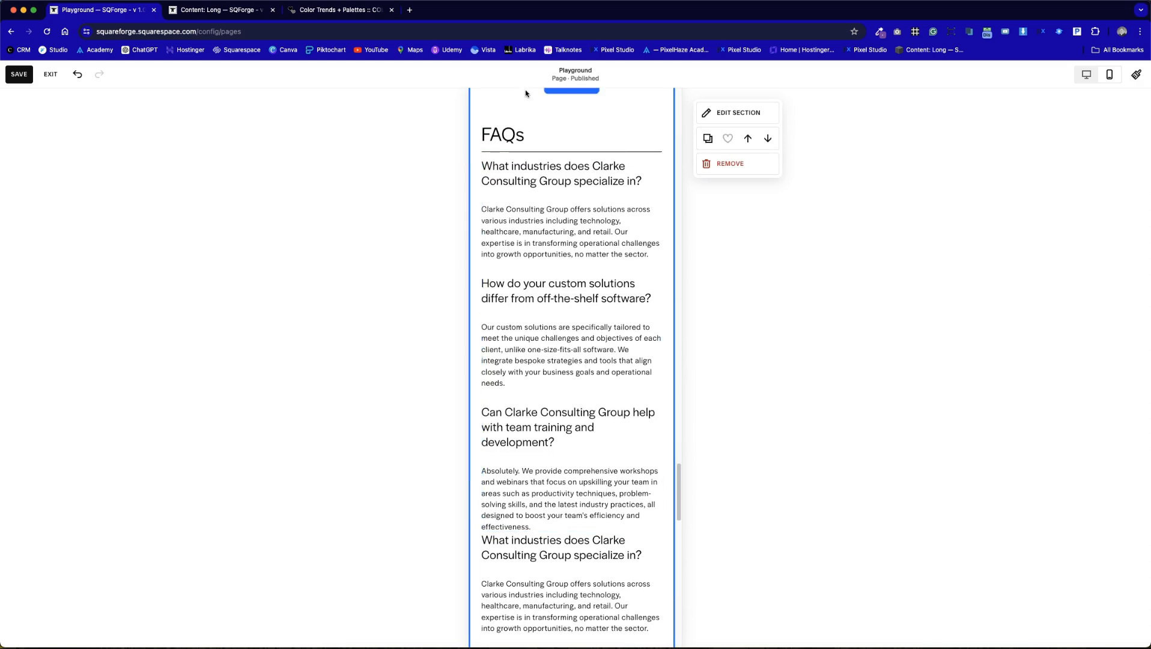
pyautogui.scroll(-11, 581, 436)
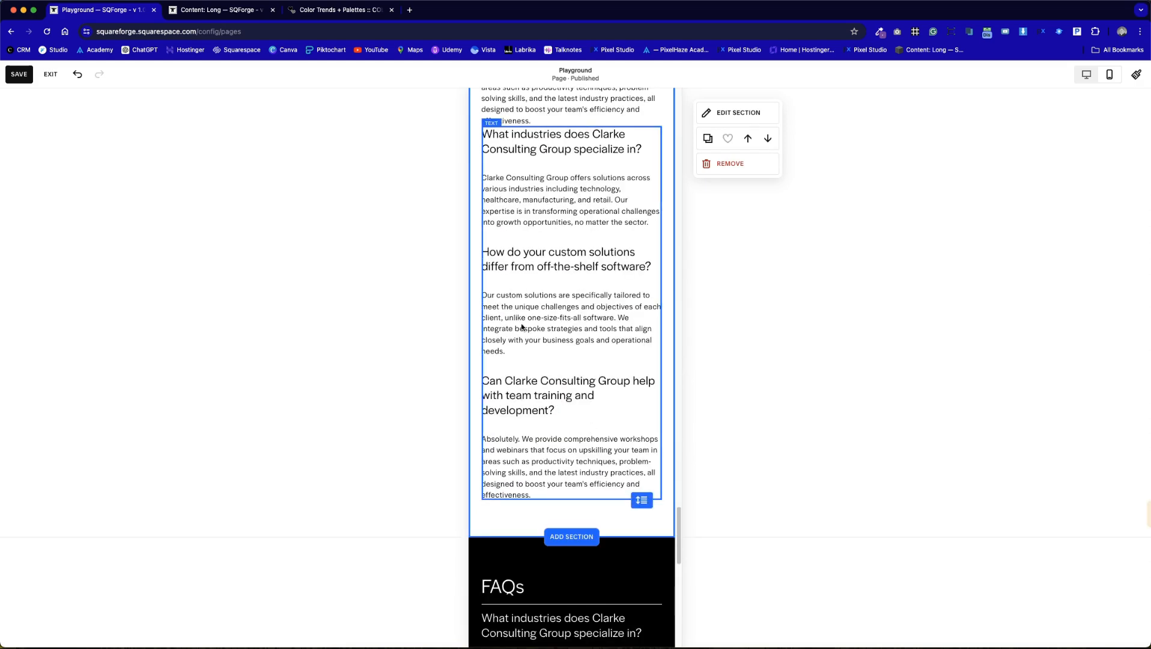
pyautogui.scroll(2, 581, 251)
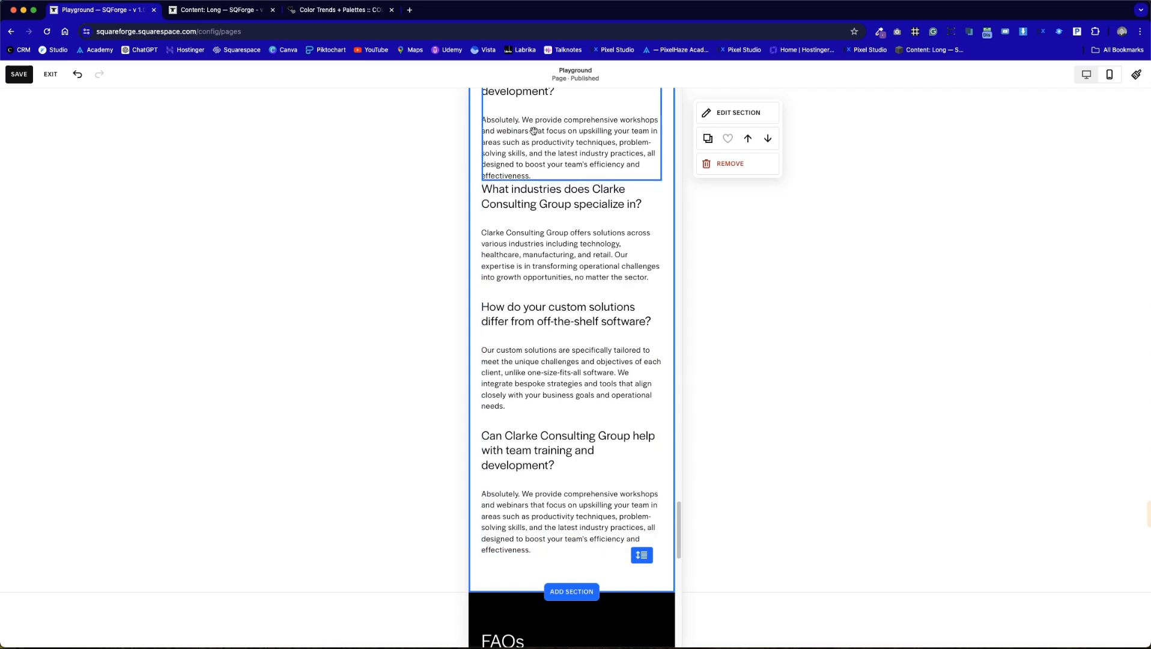
# - Move the second text block down in the white FAQ section's mobile layout to leave a one-row gap below the first
pyautogui.moveTo(523, 207); pyautogui.dragTo(527, 182)
pyautogui.click(572, 583)
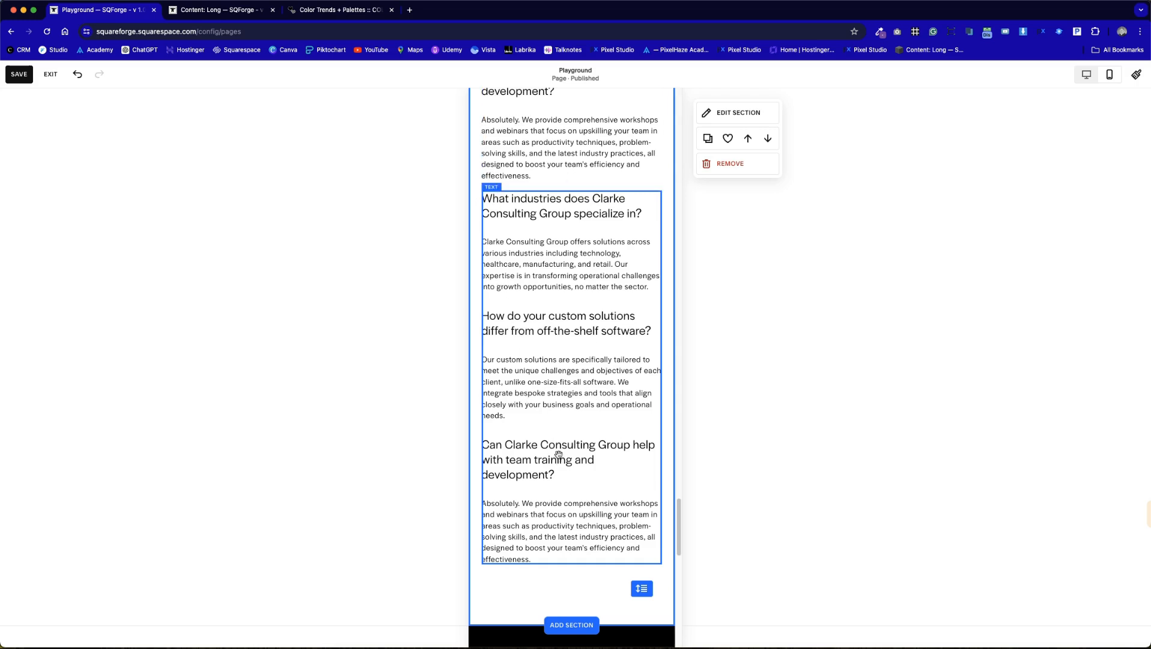
pyautogui.moveTo(523, 350); pyautogui.dragTo(516, 372)
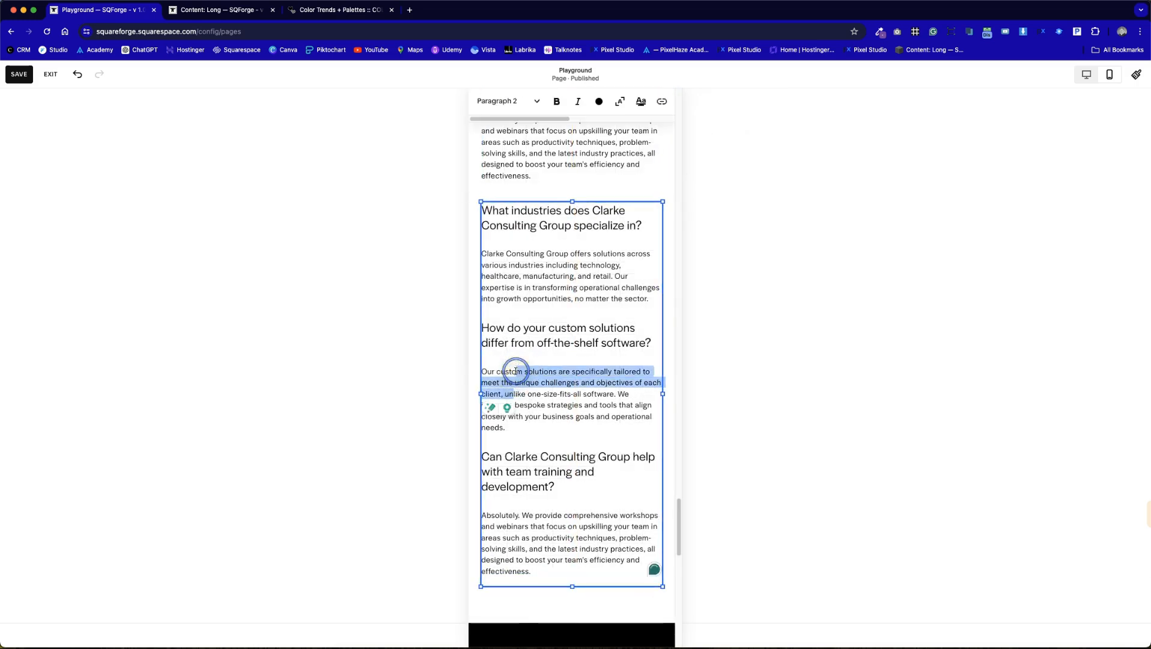
pyautogui.click(470, 193)
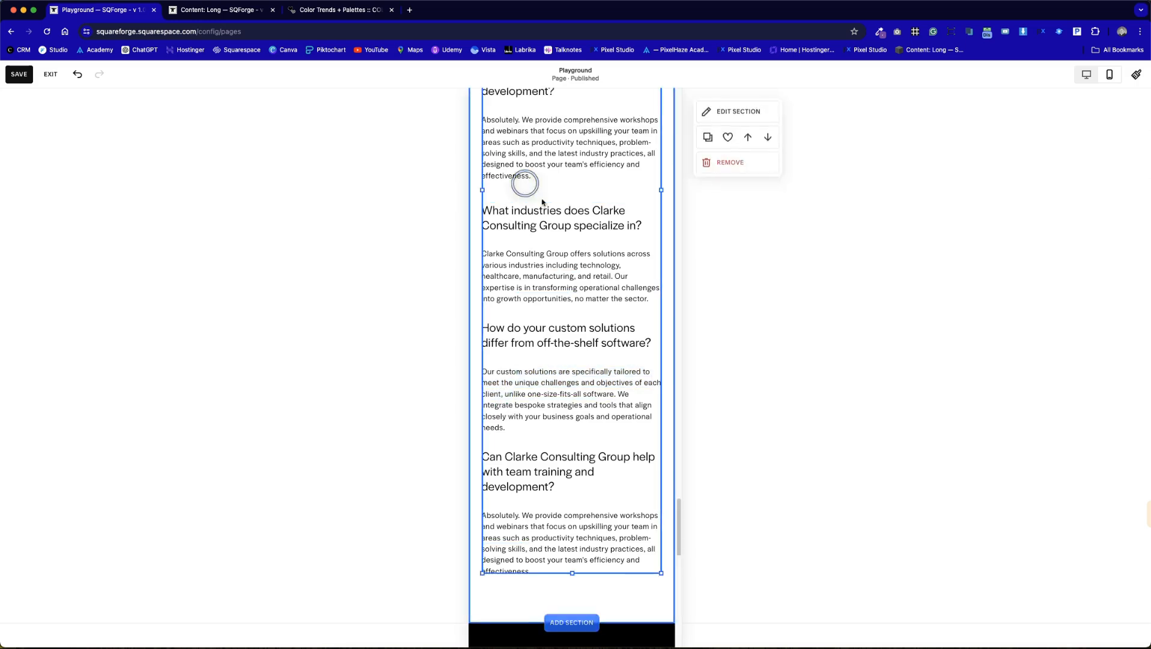
pyautogui.moveTo(572, 574); pyautogui.dragTo(591, 182)
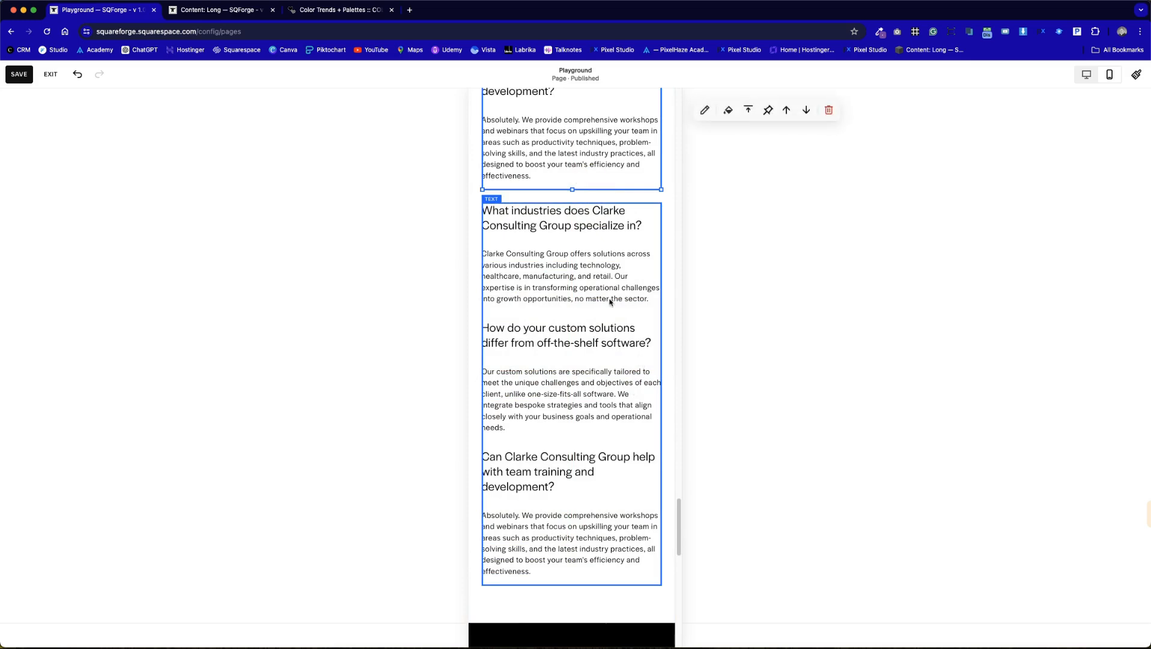
pyautogui.click(665, 201)
# - Shorten the divider under the white section's FAQs heading to about a third of the mobile layout's width
pyautogui.scroll(10, 622, 384)
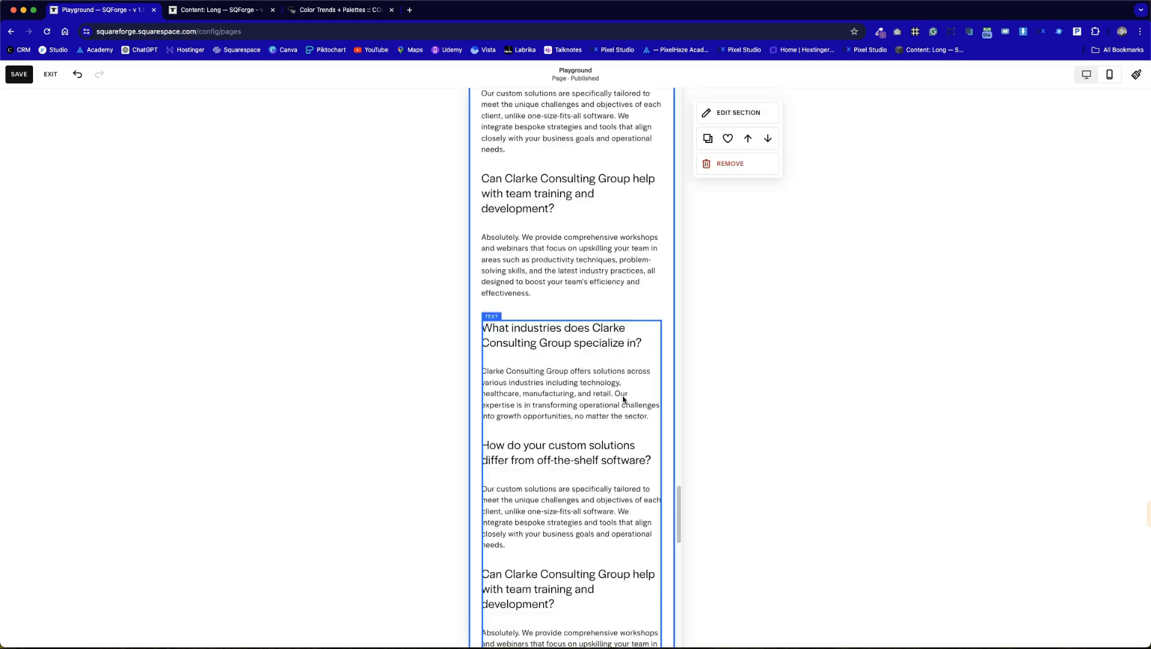
pyautogui.scroll(5, 614, 361)
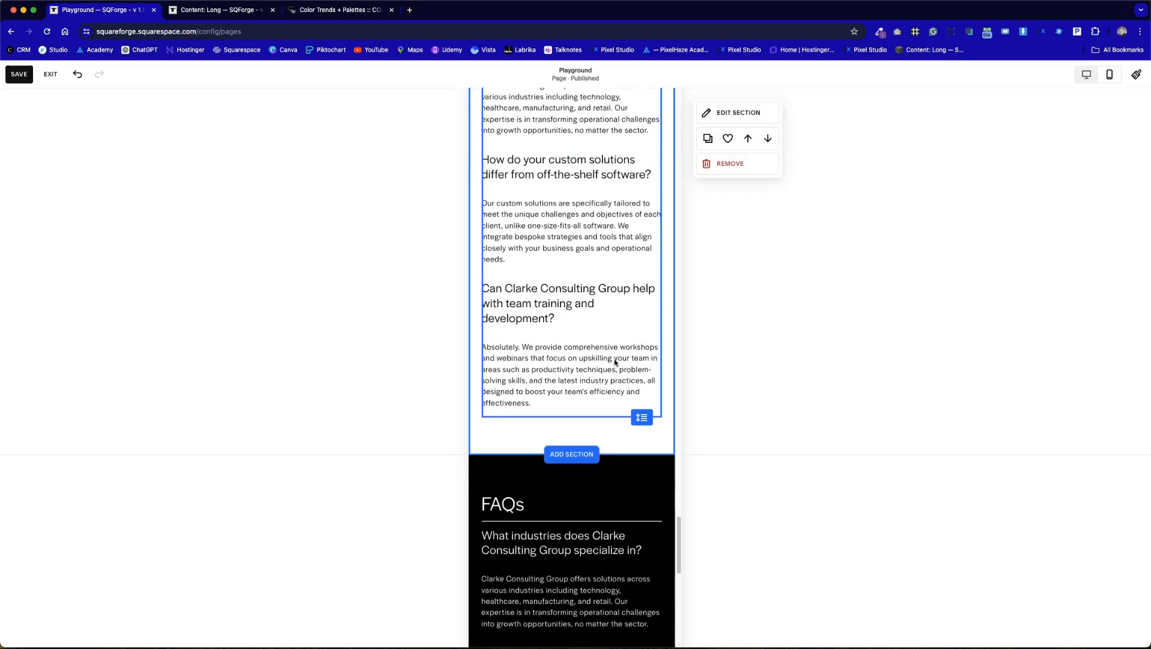
pyautogui.click(590, 316)
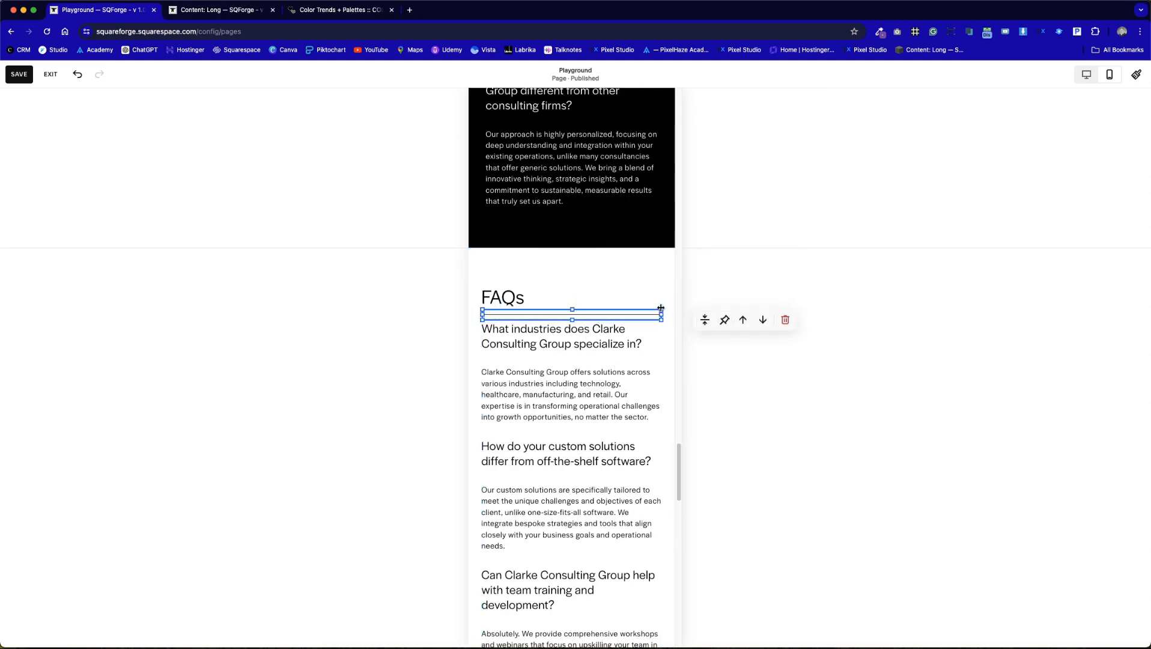
pyautogui.moveTo(661, 308); pyautogui.dragTo(542, 315)
# - Shift both text blocks down one row in the white section's mobile layout, leaving space below the divider and between the blocks
pyautogui.click(584, 390)
pyautogui.scroll(-3, 584, 414)
pyautogui.scroll(-4, 584, 415)
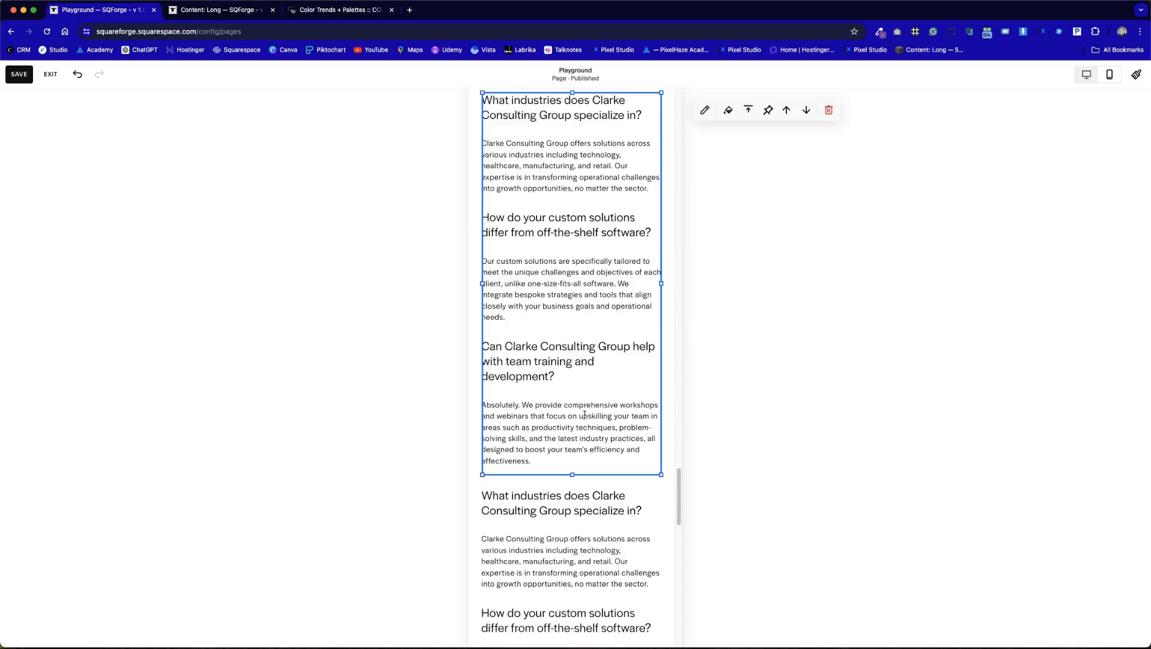
pyautogui.click(583, 377)
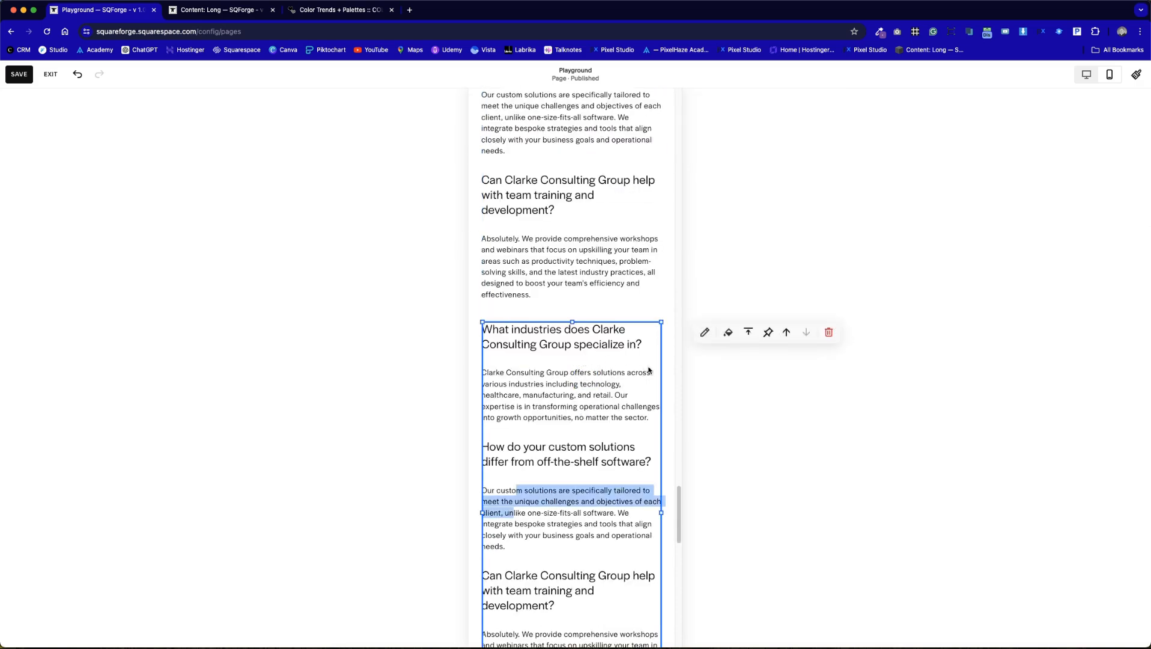
pyautogui.moveTo(667, 356)
pyautogui.mouseDown()
pyautogui.moveTo(647, 381)
pyautogui.moveTo(649, 367)
pyautogui.mouseUp()
pyautogui.moveTo(563, 248); pyautogui.dragTo(559, 263)
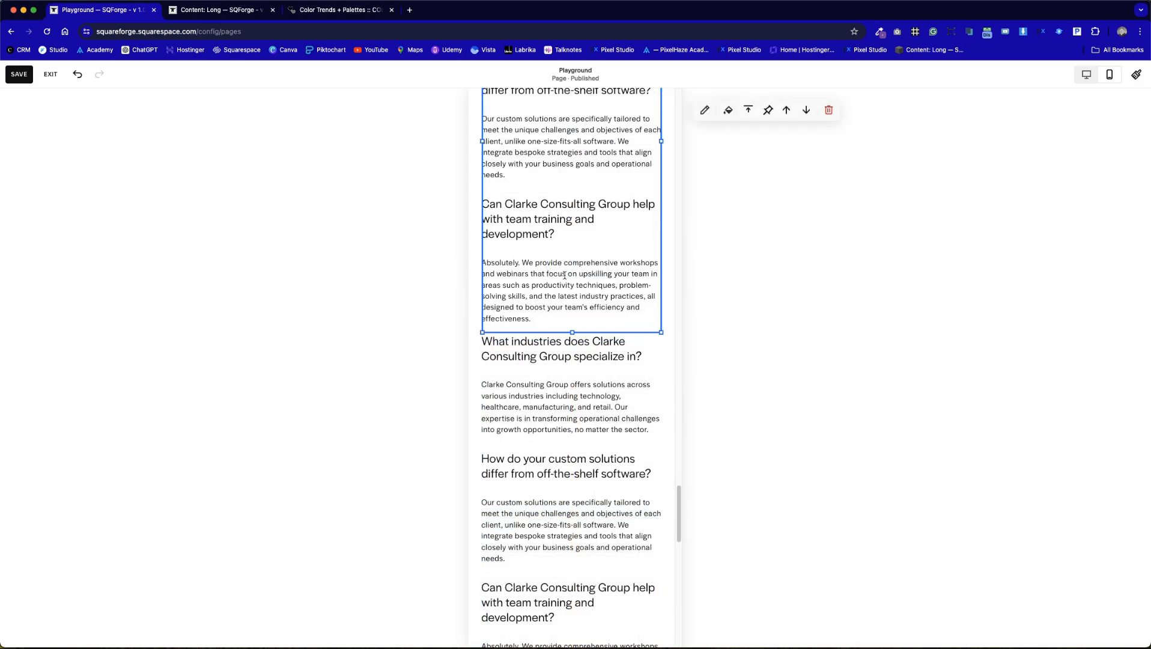
pyautogui.moveTo(667, 287); pyautogui.dragTo(638, 275)
pyautogui.click(668, 342)
pyautogui.scroll(5, 667, 341)
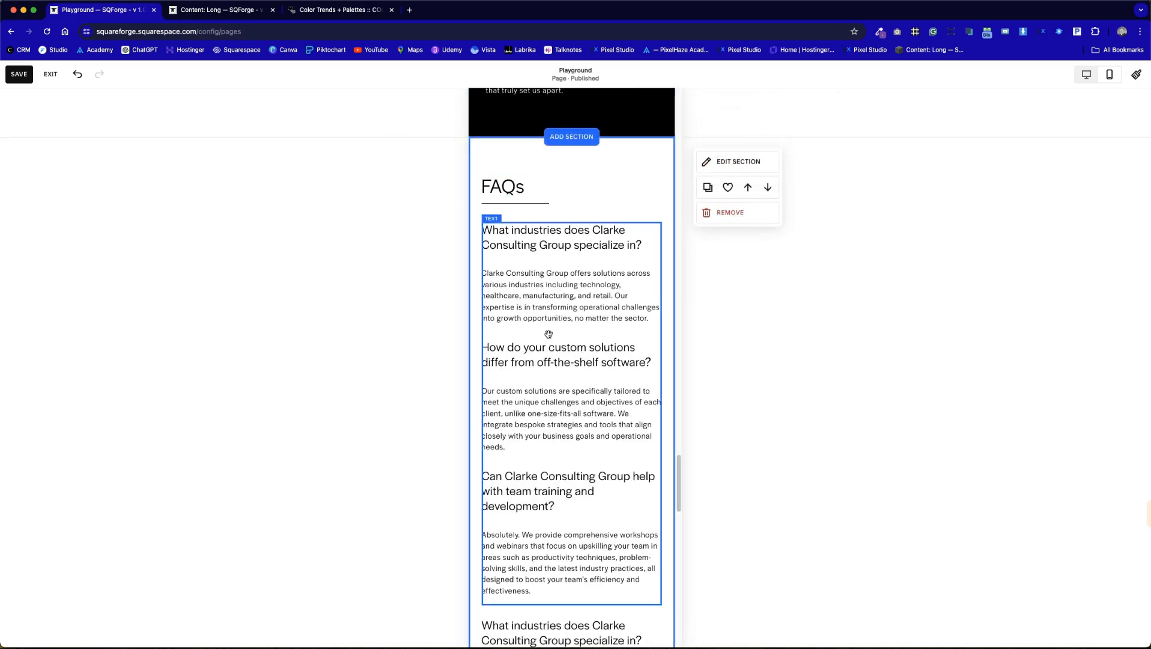
# - Remove the black FAQ section below the white one
pyautogui.scroll(-7, 547, 355)
pyautogui.scroll(-6, 548, 358)
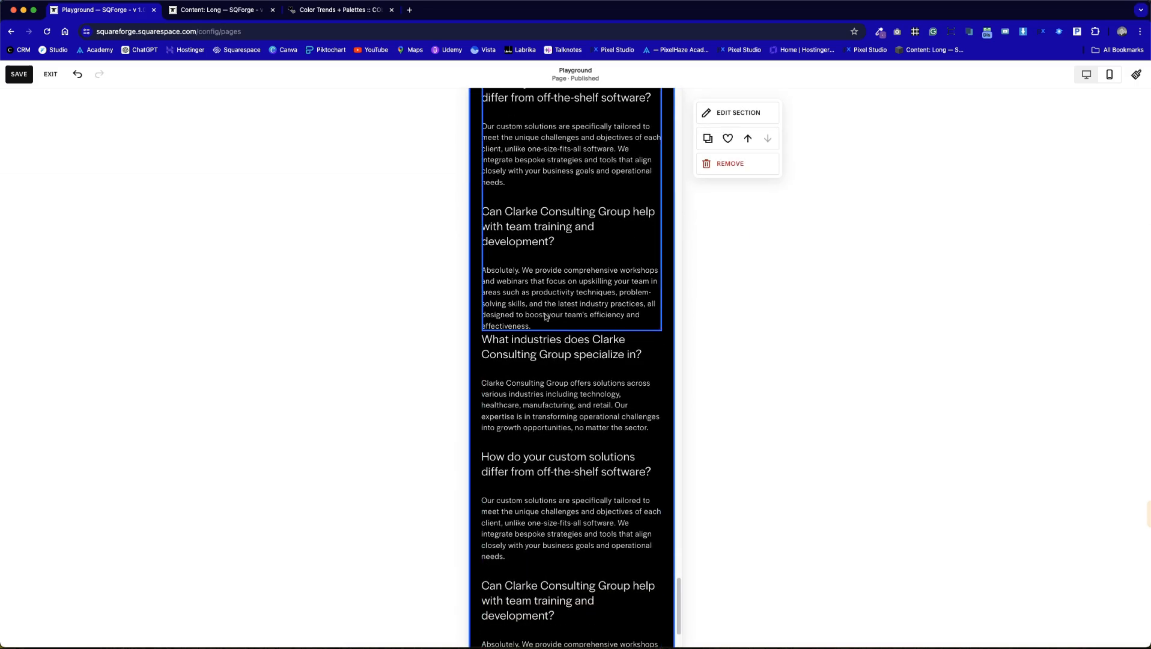
pyautogui.scroll(-2, 494, 265)
pyautogui.scroll(6, 538, 409)
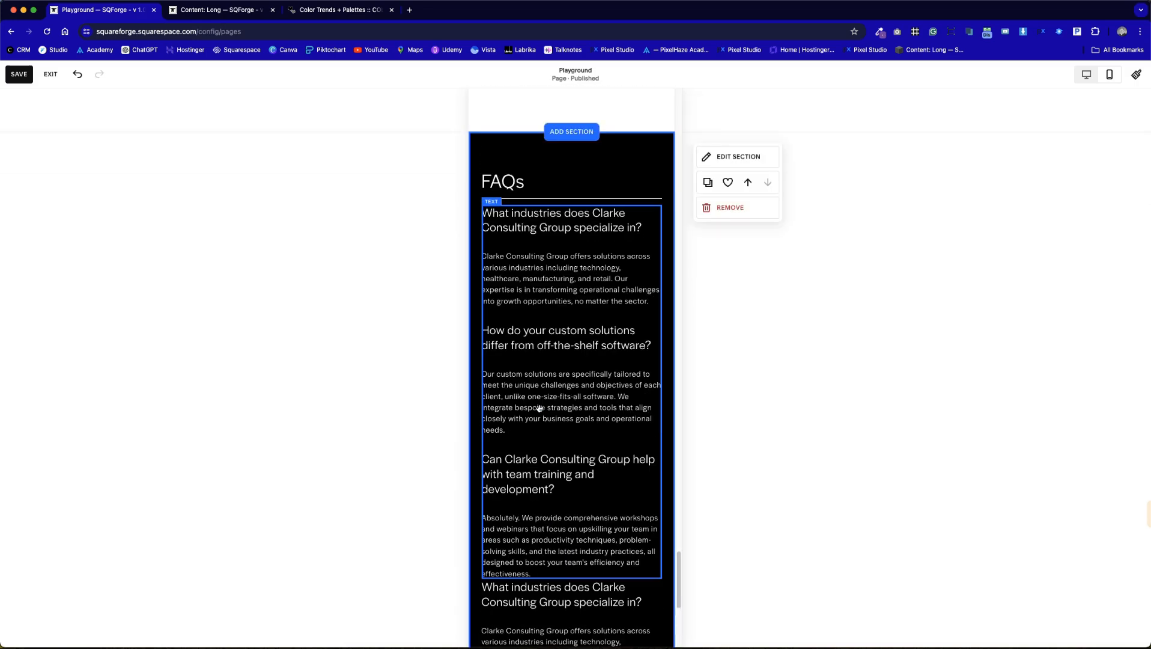
pyautogui.click(755, 215)
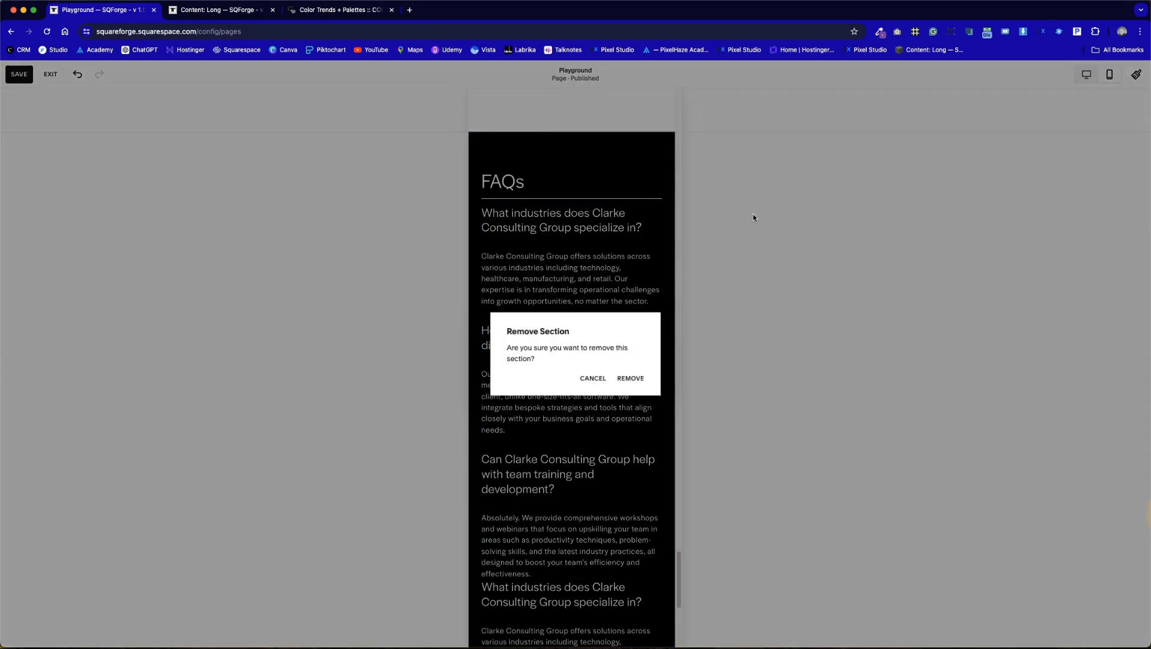
pyautogui.click(631, 378)
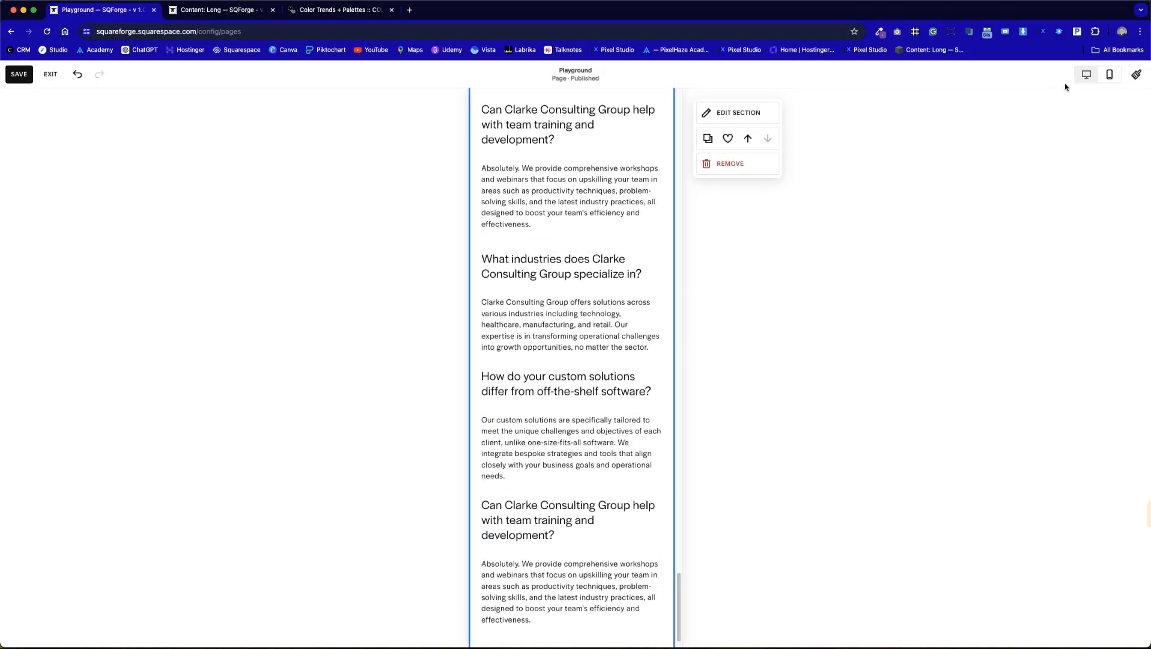
# - From the desktop view, add the revised white FAQ section to the saved sections and delete its older saved copy
pyautogui.click(1086, 74)
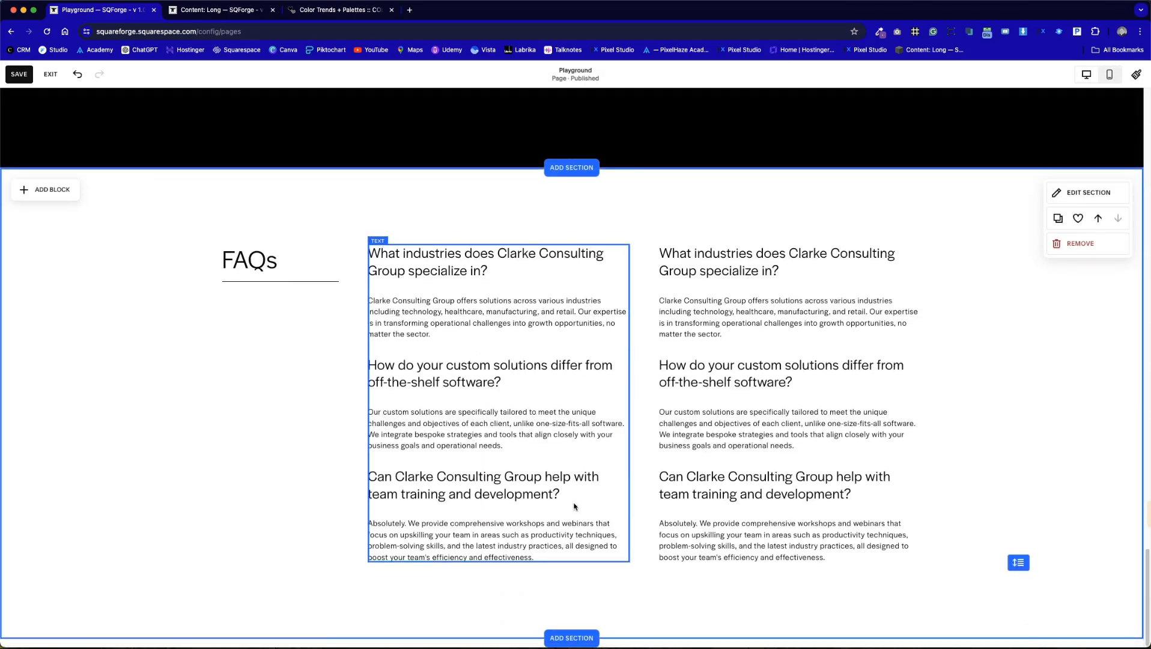
pyautogui.click(1078, 219)
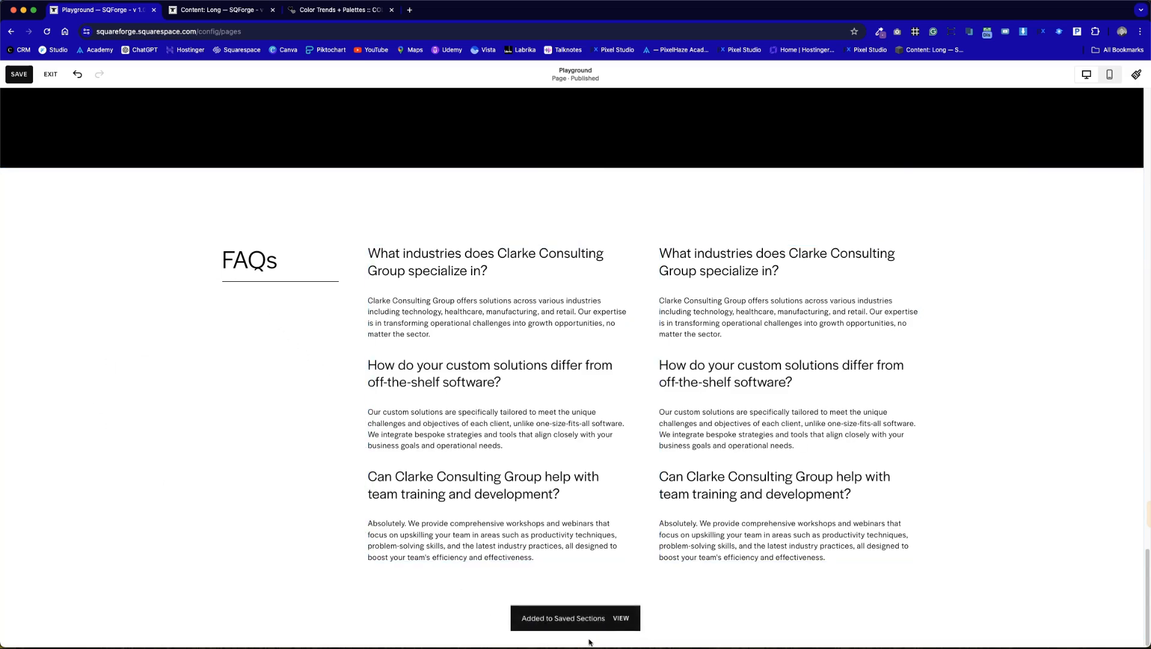
pyautogui.click(587, 638)
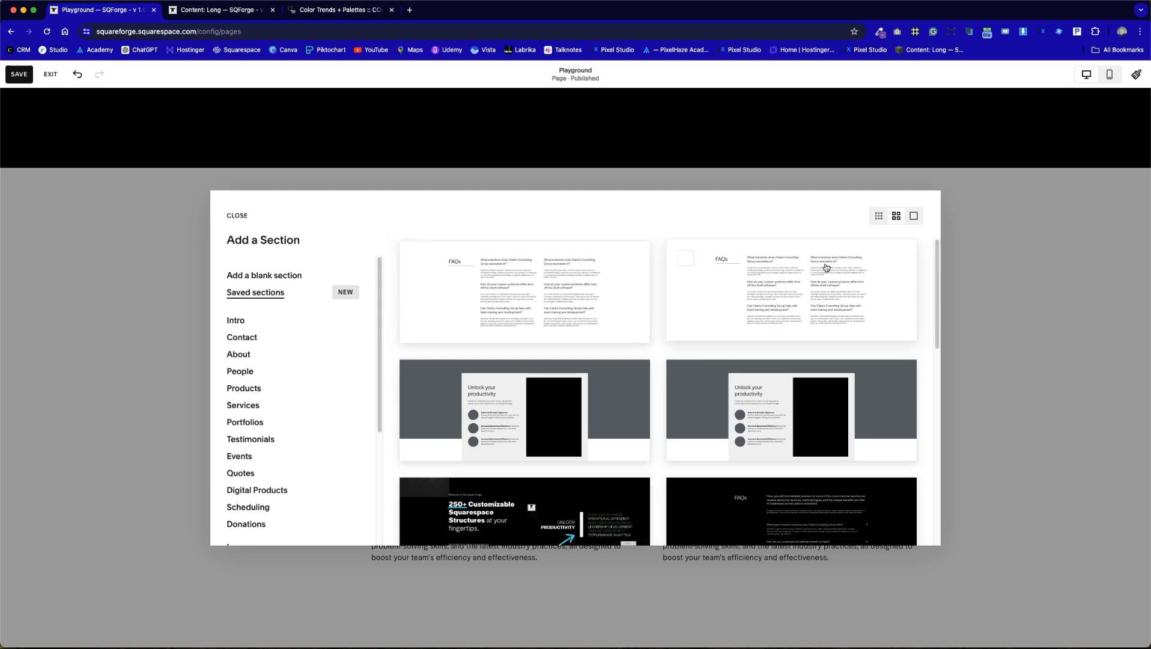
pyautogui.click(686, 259)
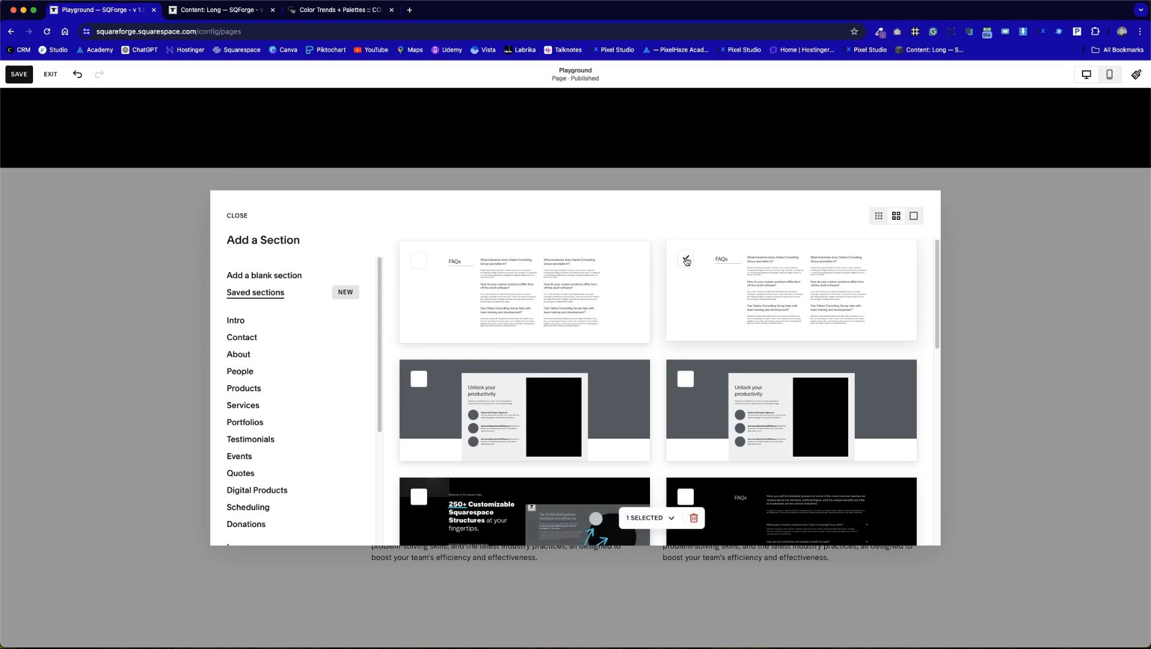
pyautogui.click(693, 517)
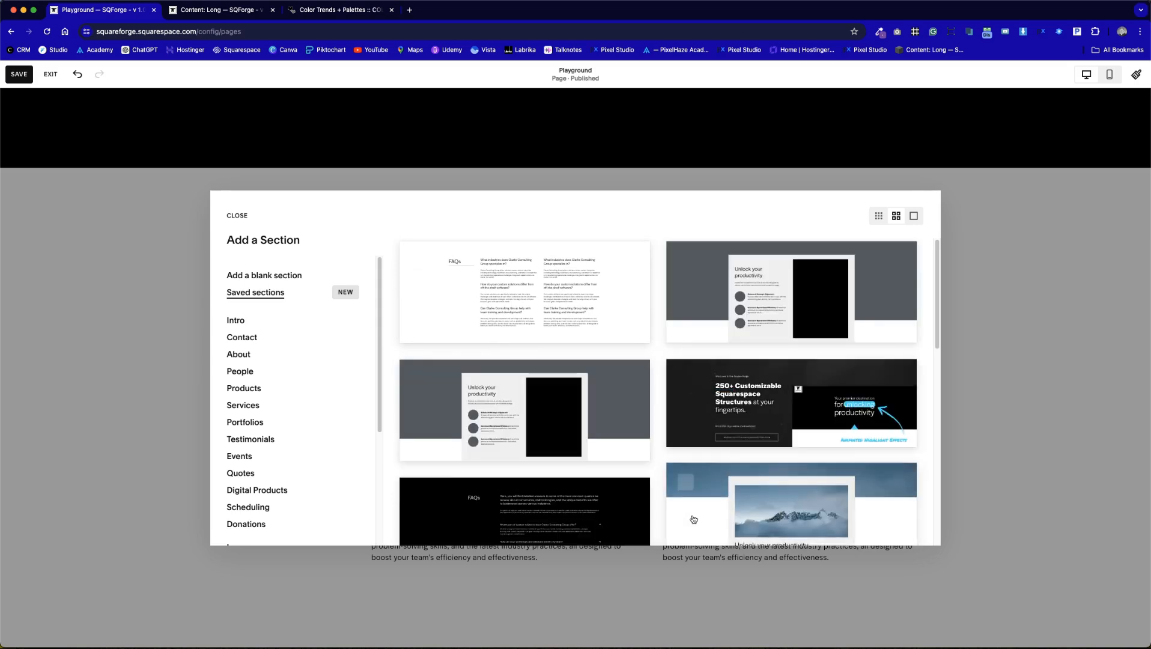
# - Insert the newly saved FAQ section below the white one and apply a black color theme to it
pyautogui.click(478, 291)
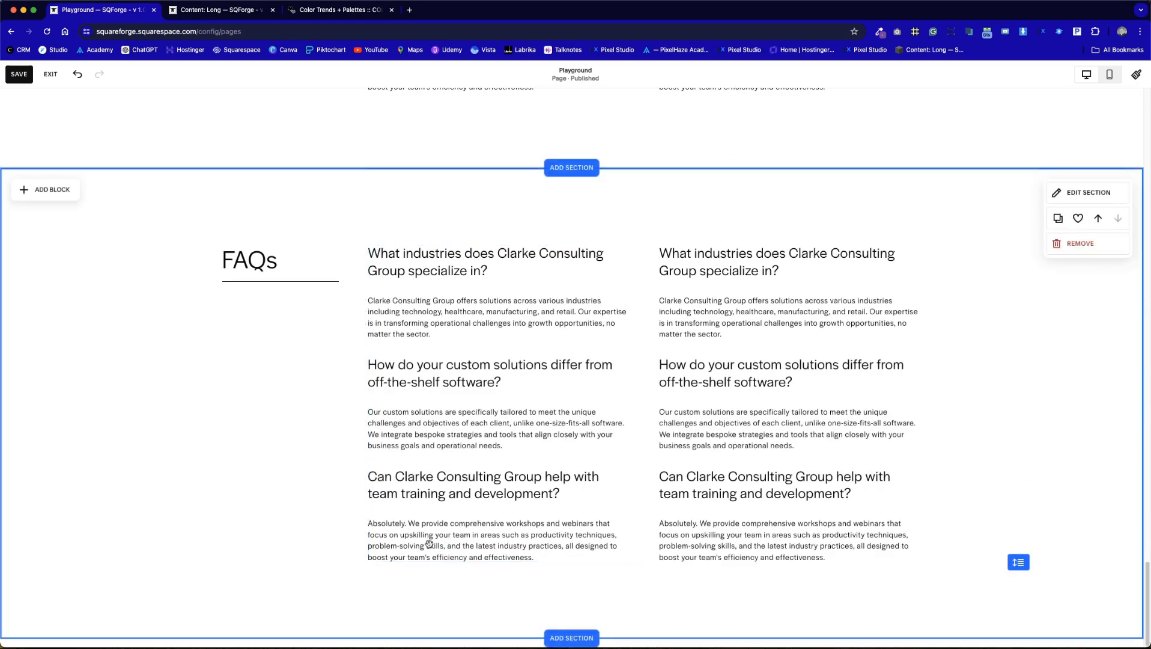
pyautogui.click(1081, 191)
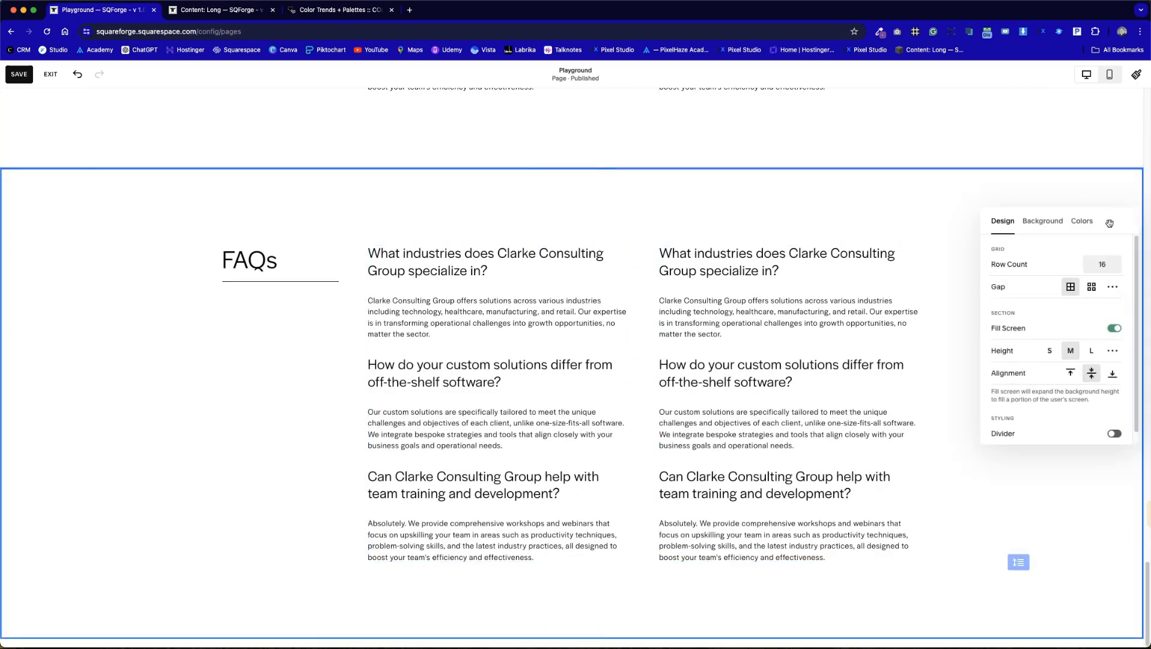
pyautogui.click(1082, 221)
pyautogui.scroll(-2, 1078, 345)
pyautogui.click(1087, 374)
pyautogui.click(270, 462)
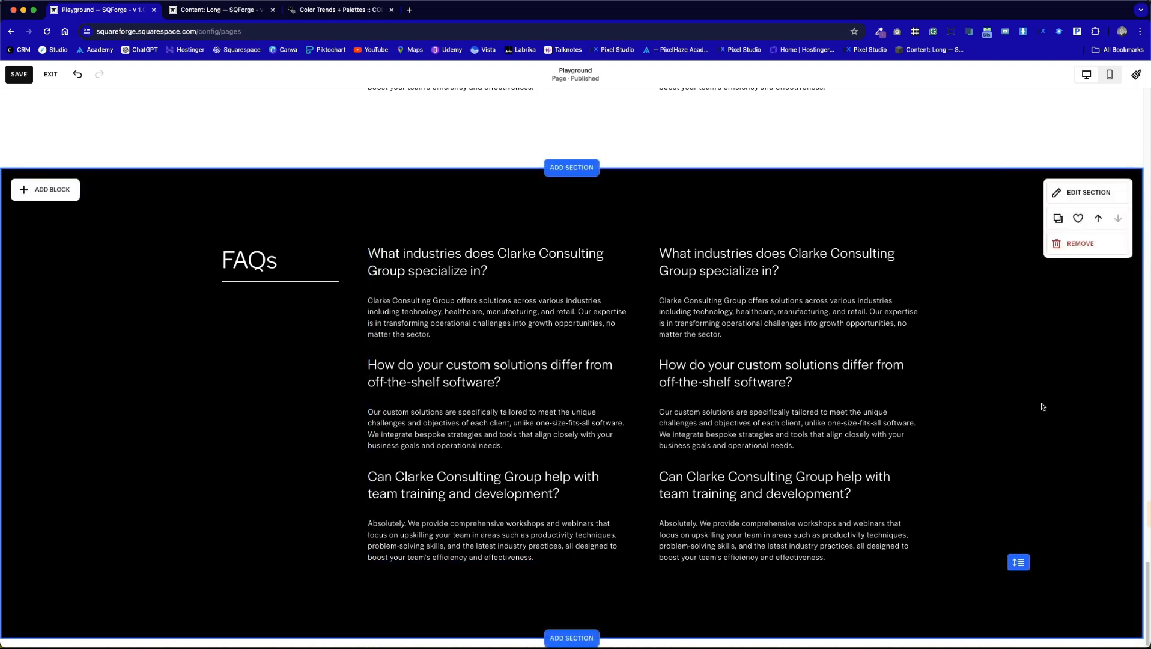
# - Compare the FAQ sections on the page and remove the original black one above the white section
pyautogui.scroll(13, 985, 410)
pyautogui.scroll(-7, 985, 408)
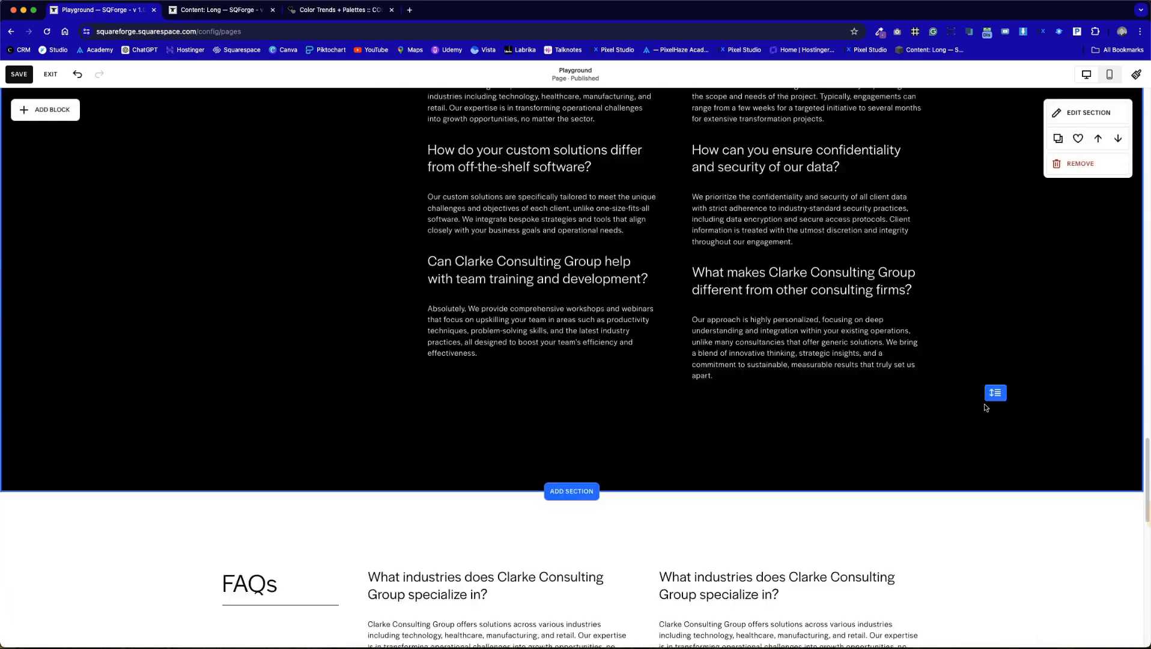
pyautogui.scroll(-2, 984, 408)
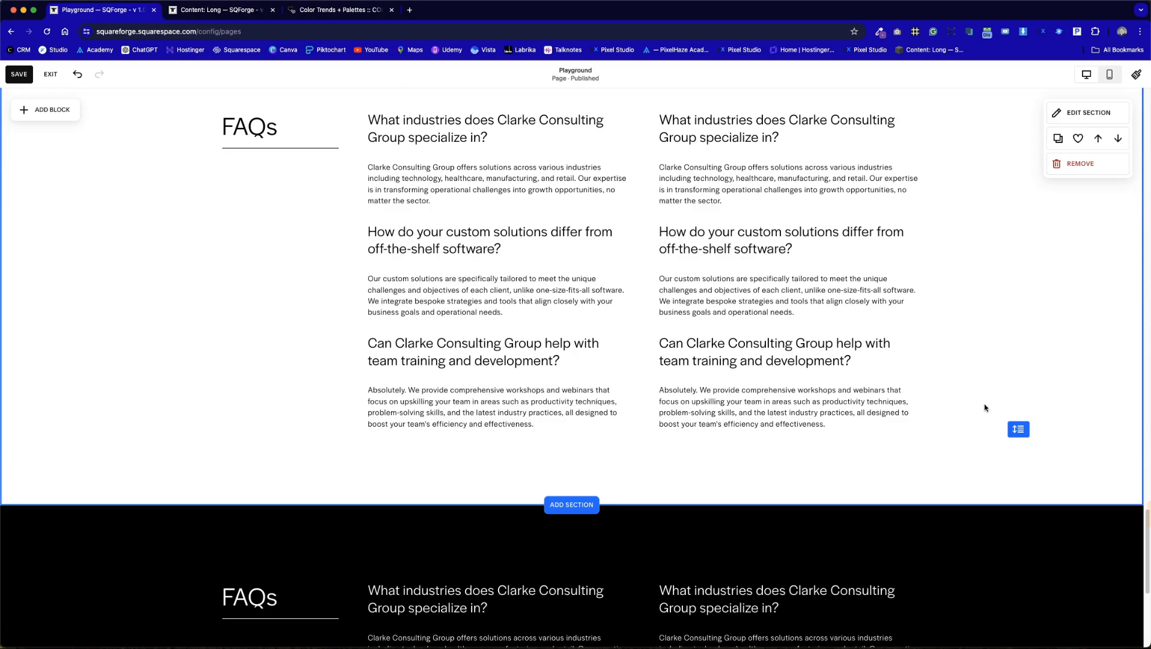
pyautogui.scroll(-7, 985, 408)
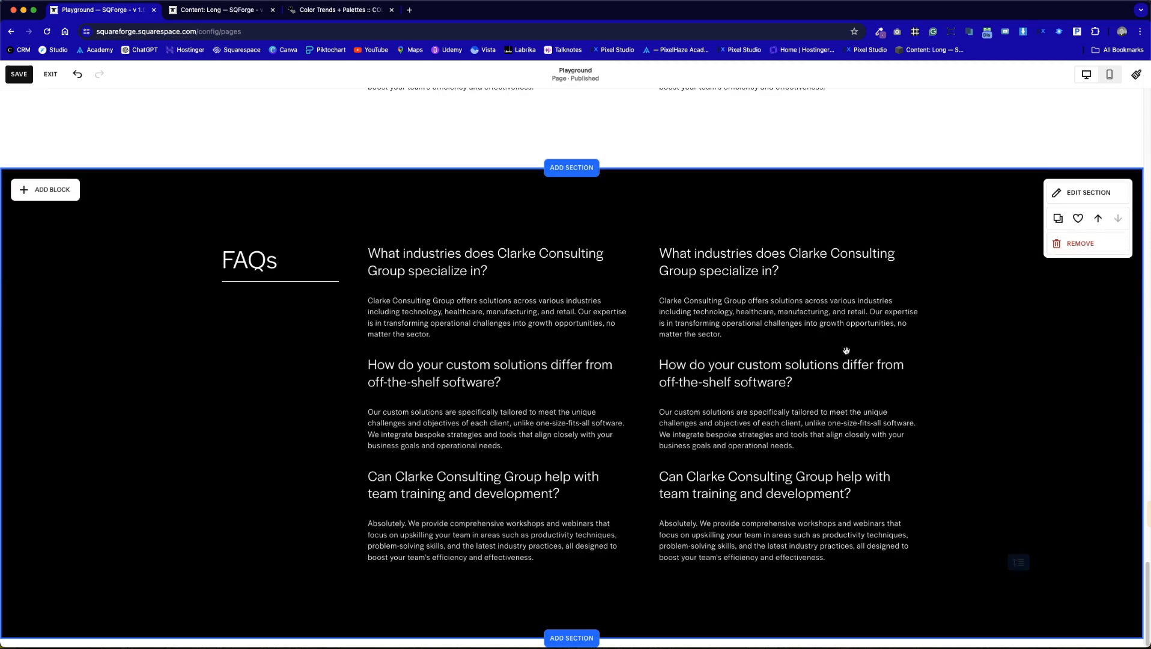
pyautogui.scroll(13, 784, 463)
pyautogui.scroll(6, 787, 462)
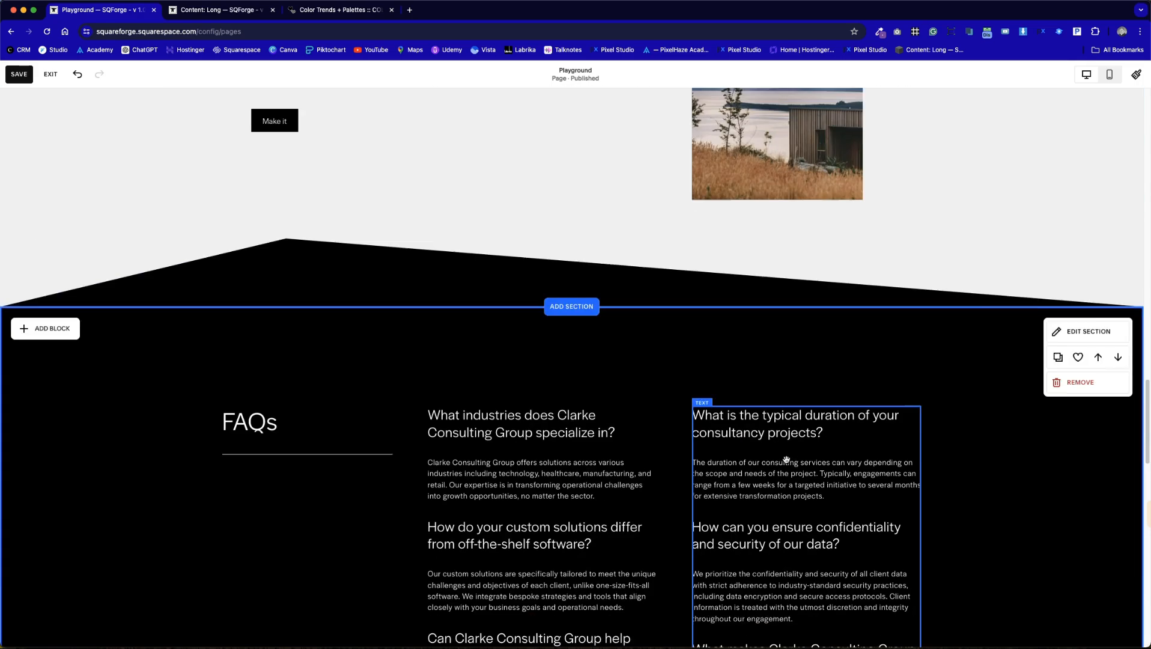
pyautogui.click(1075, 376)
pyautogui.click(633, 378)
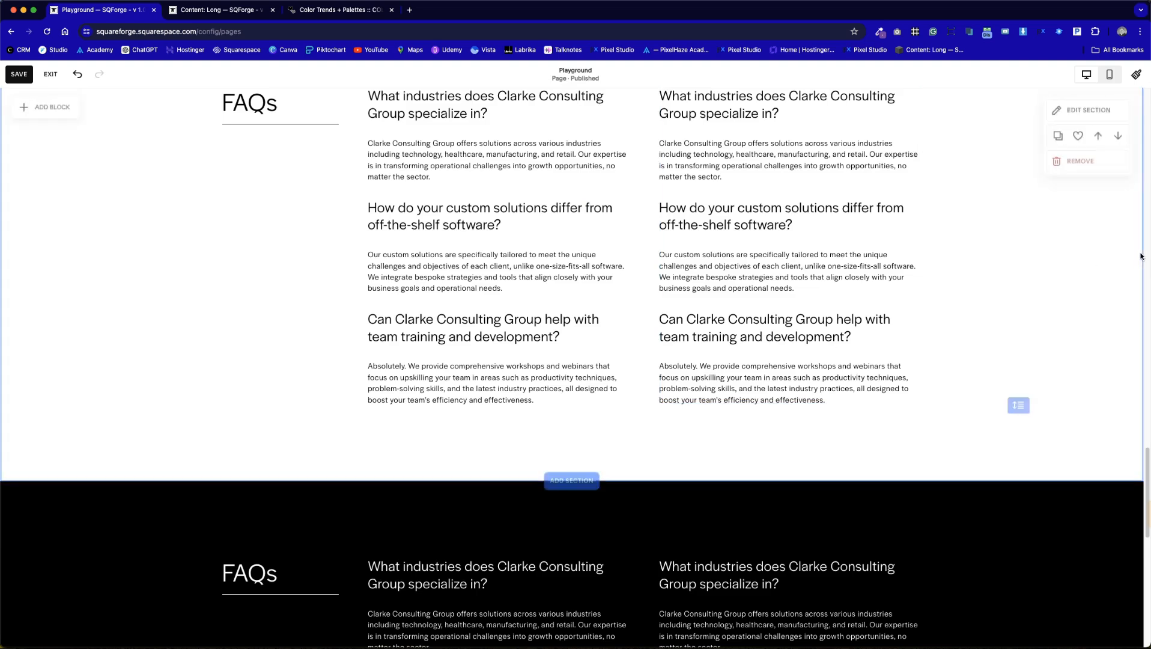
# - Remove the white FAQ section above the black one
pyautogui.scroll(2, 961, 300)
pyautogui.click(1081, 207)
pyautogui.click(627, 378)
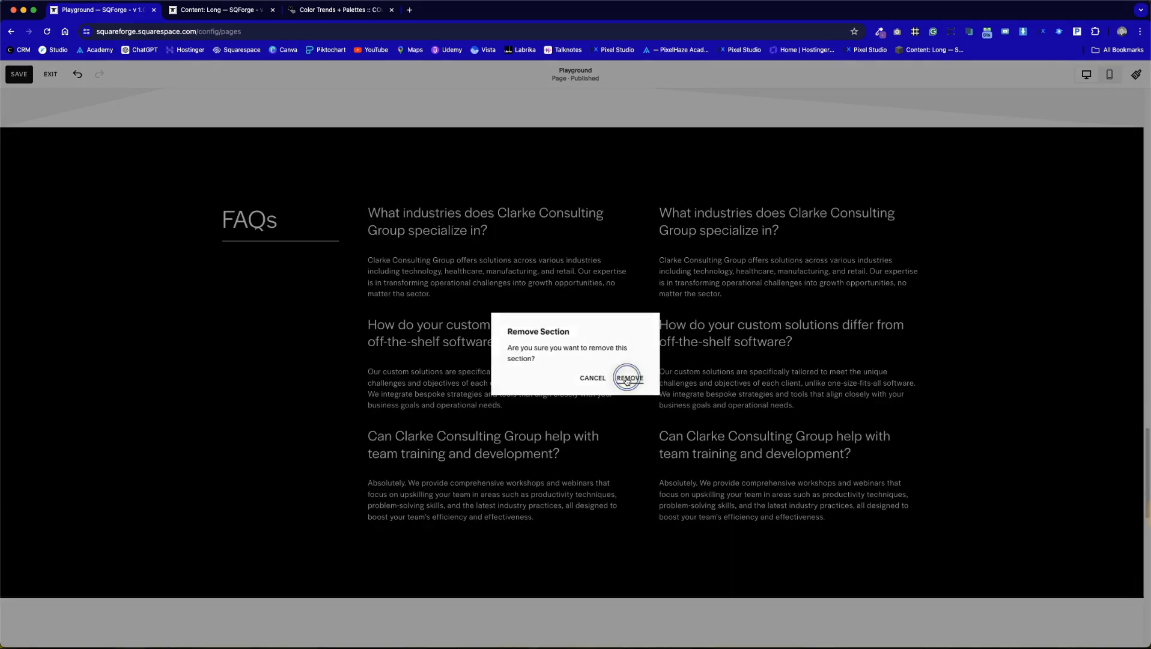
# - Turn off the divider and Fill Screen for the grey introduction section above the black FAQs
pyautogui.scroll(1, 1018, 355)
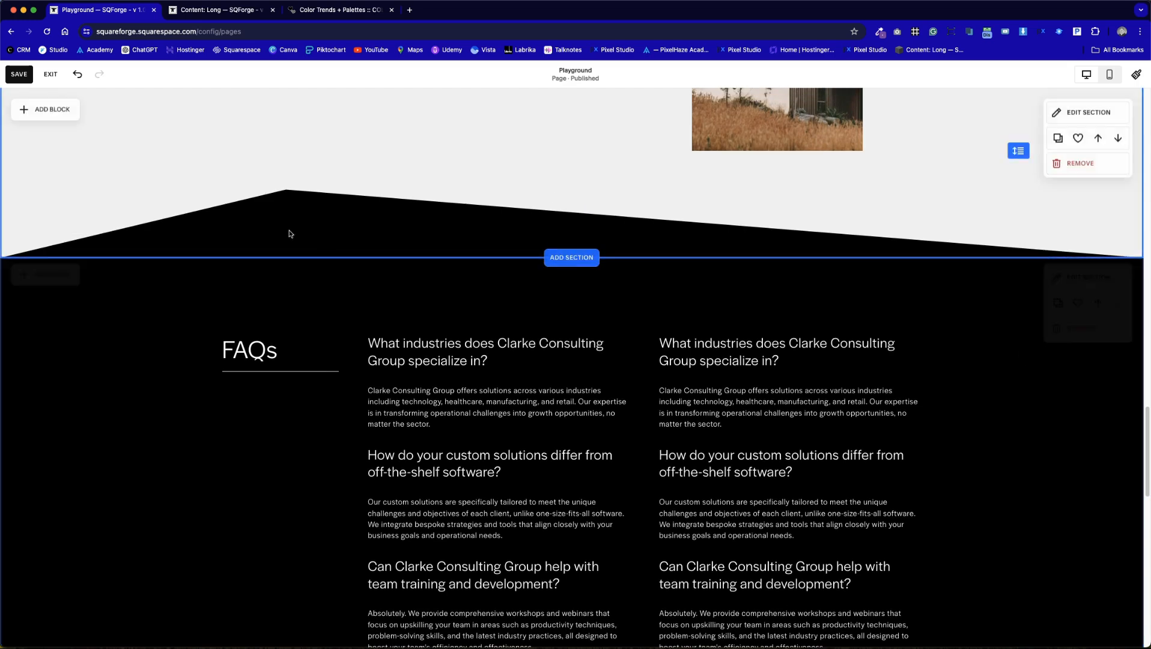
pyautogui.scroll(-2, 763, 252)
pyautogui.scroll(6, 771, 252)
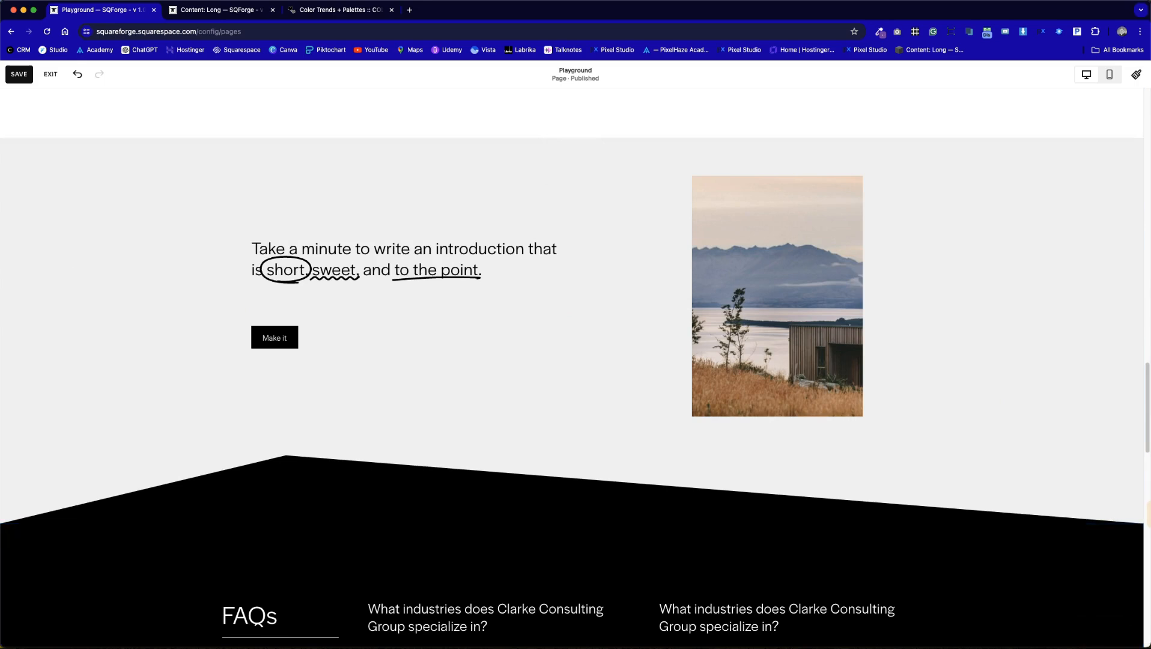
pyautogui.click(1072, 161)
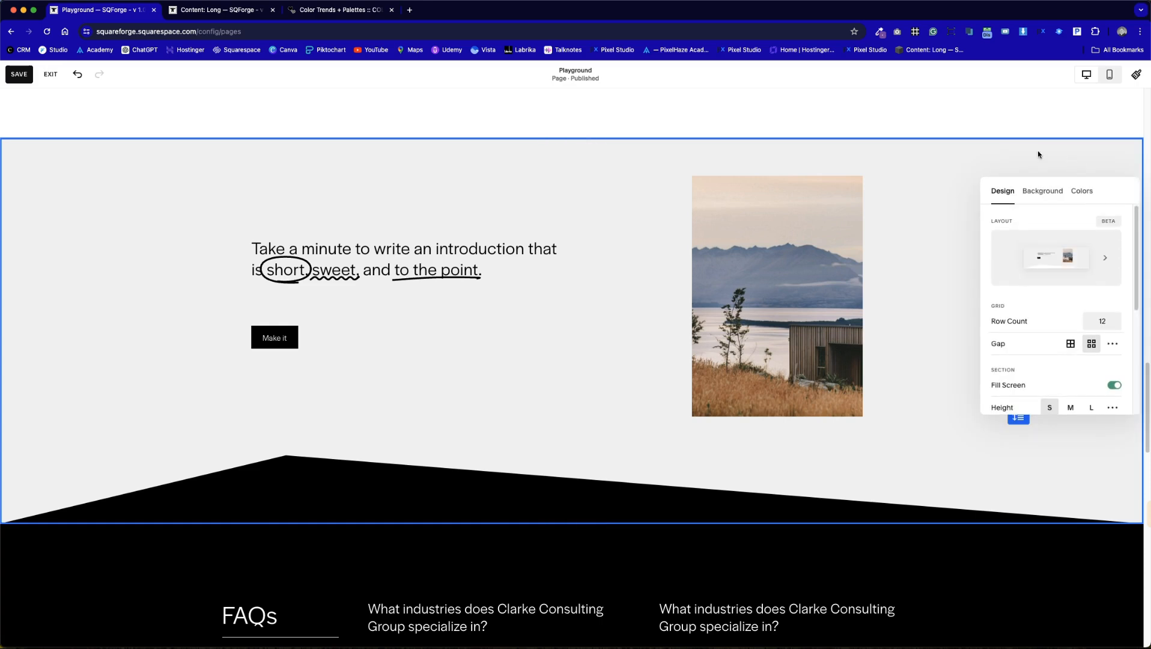
pyautogui.scroll(-5, 1039, 355)
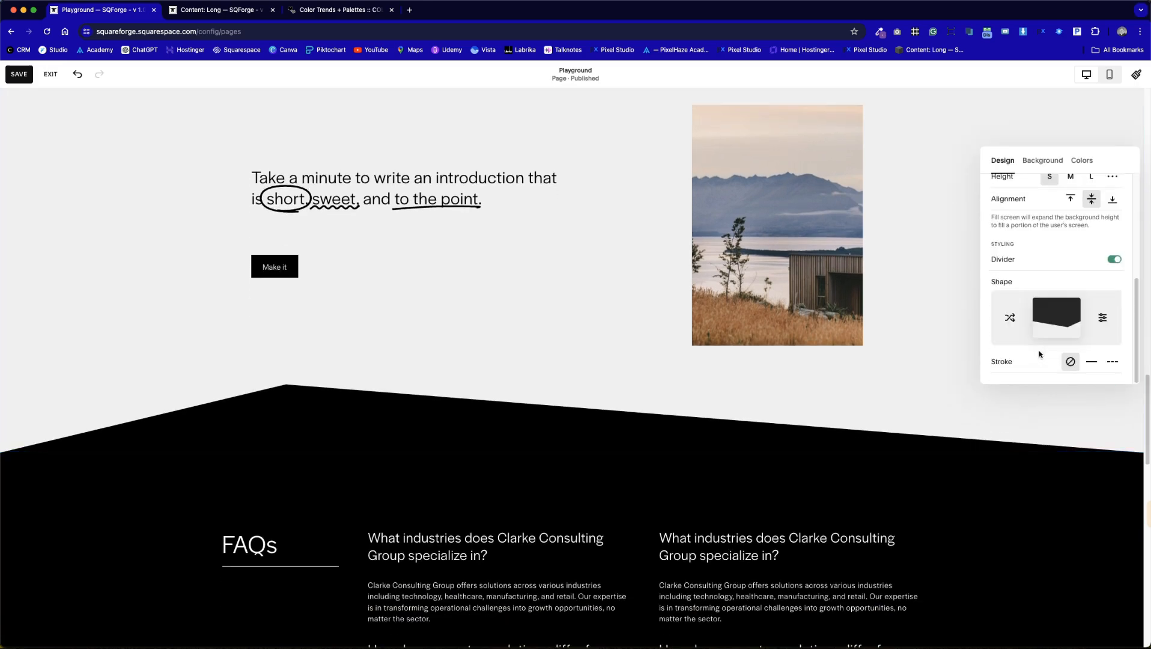
pyautogui.click(1115, 260)
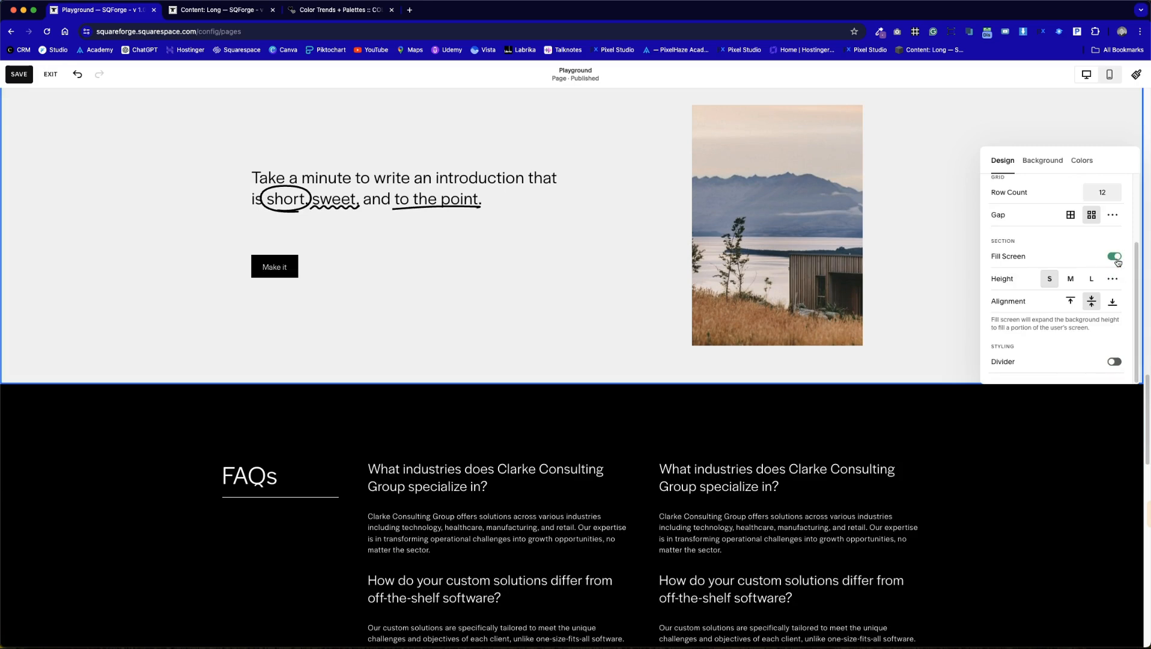
pyautogui.click(1115, 258)
pyautogui.scroll(-1, 1094, 271)
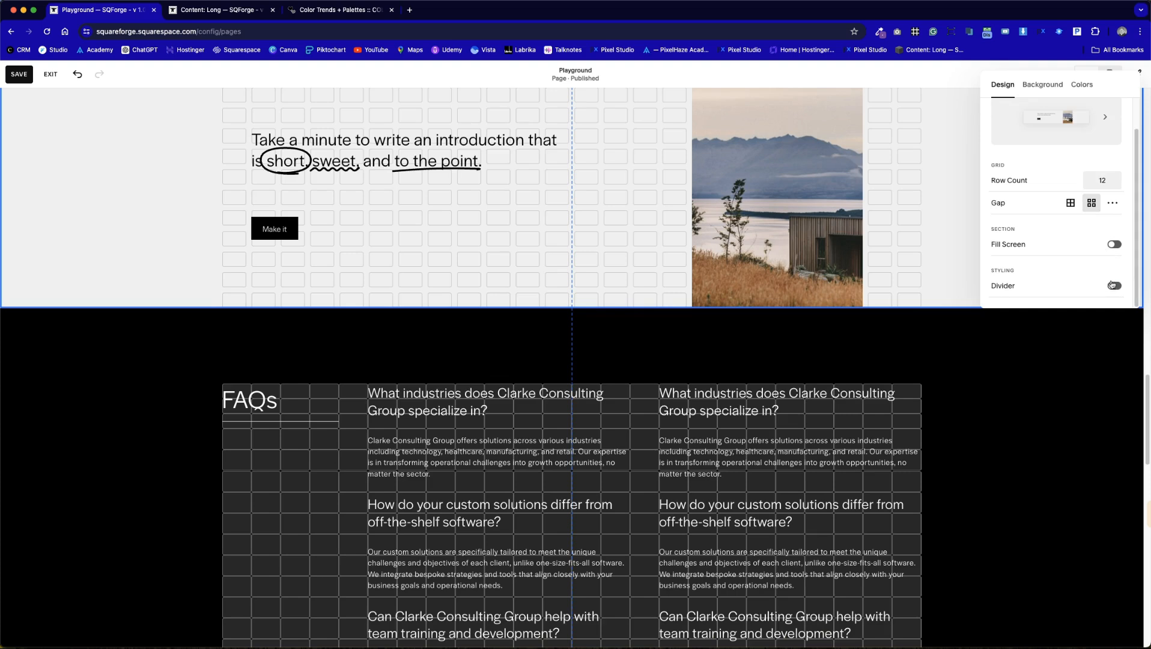
# - Re-enable the introduction section's divider, try several shapes, and settle on the one-sided curve flipped vertically
pyautogui.click(1113, 285)
pyautogui.click(1073, 246)
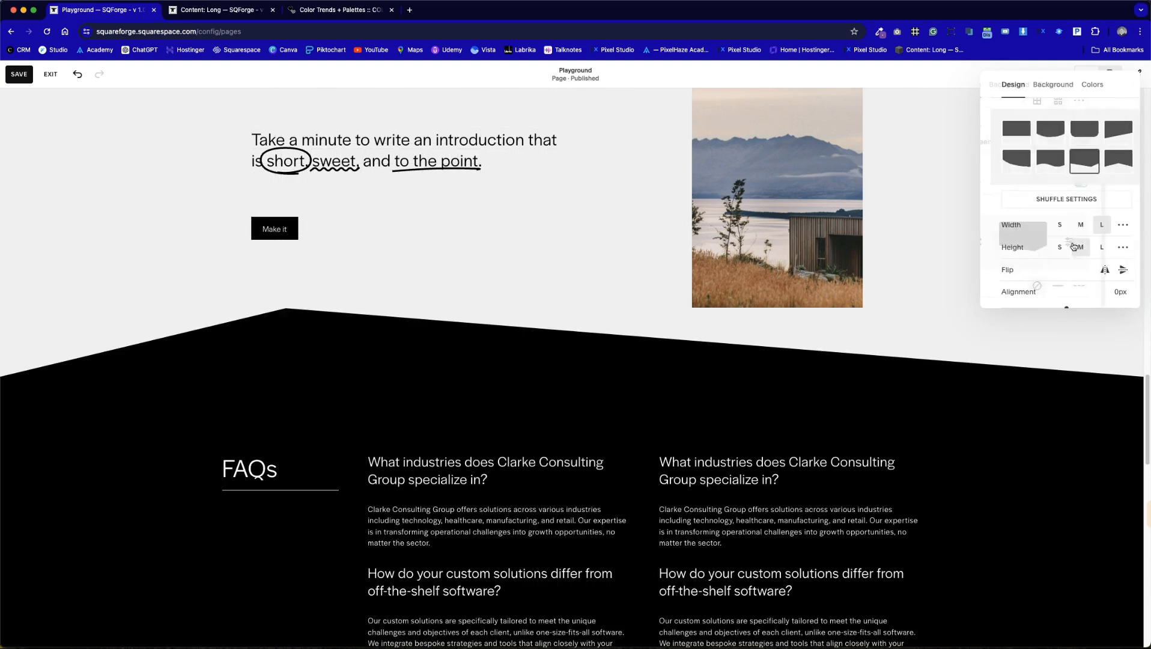
pyautogui.click(1108, 131)
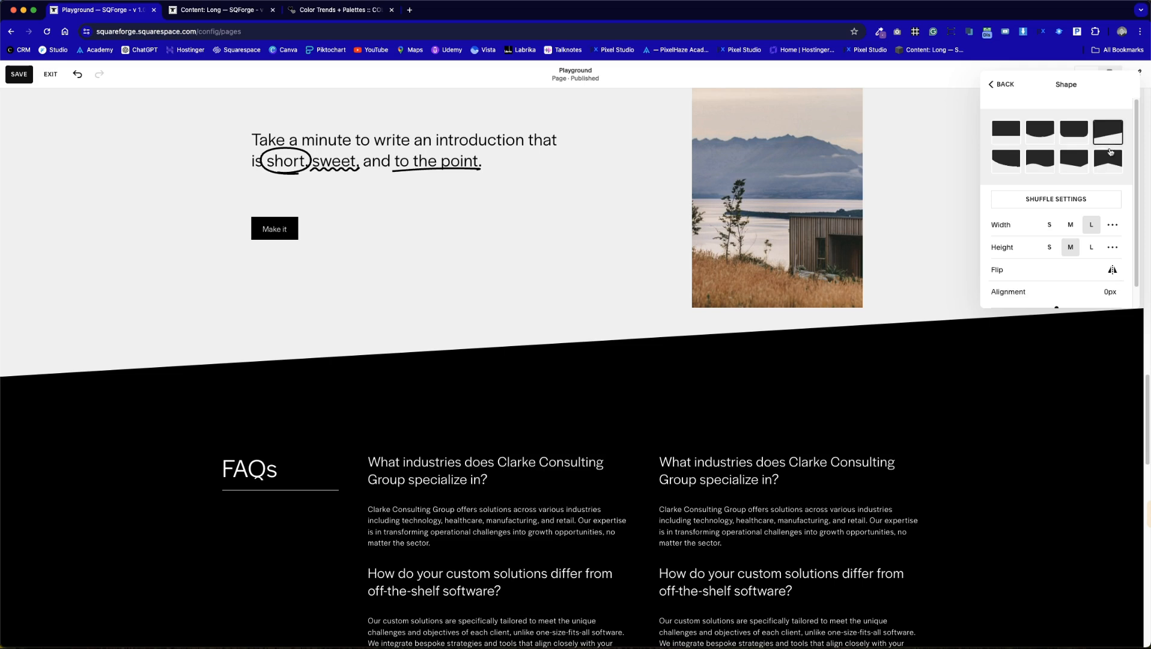
pyautogui.click(1035, 139)
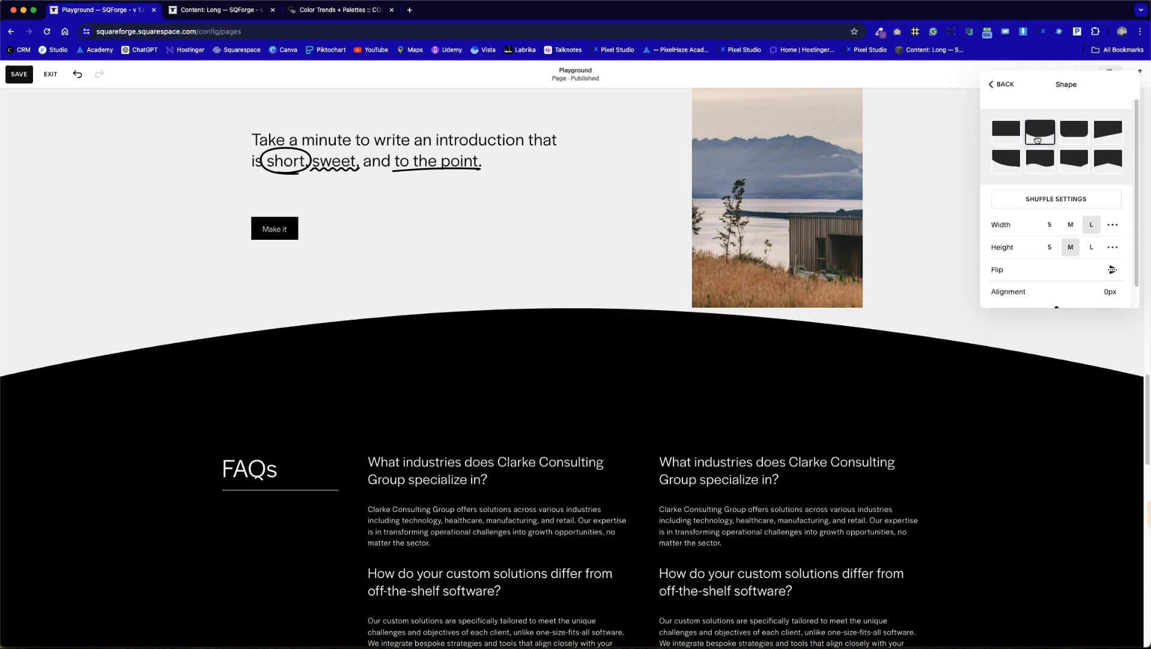
pyautogui.click(1064, 134)
pyautogui.click(1042, 133)
pyautogui.click(1014, 161)
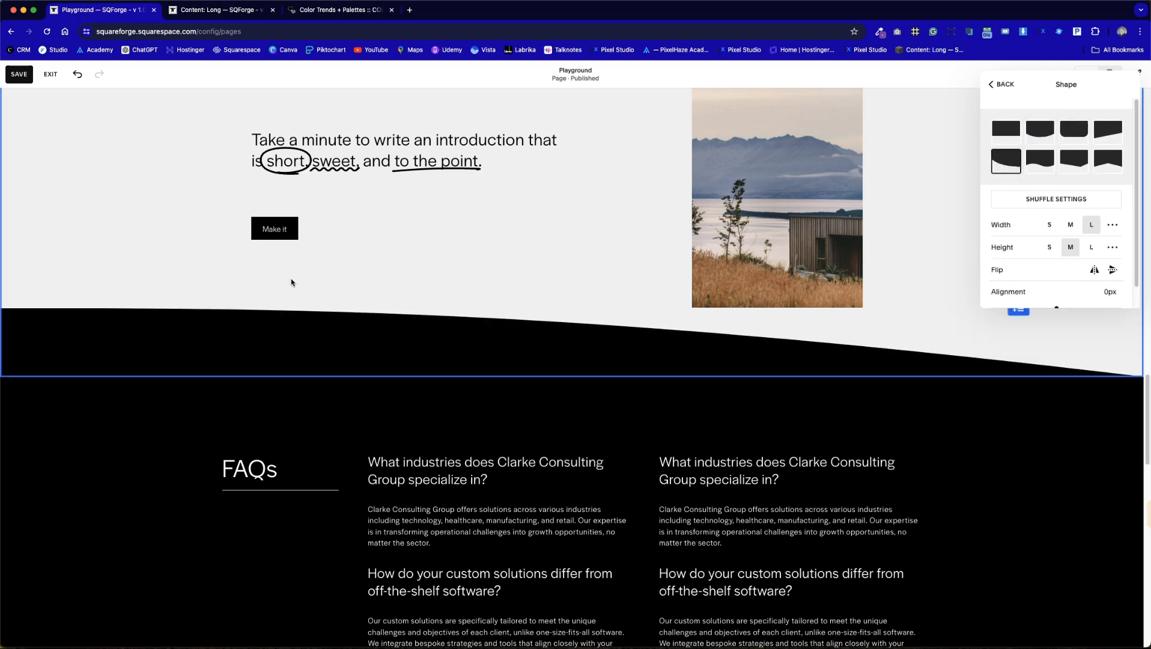
pyautogui.scroll(-1, 1036, 241)
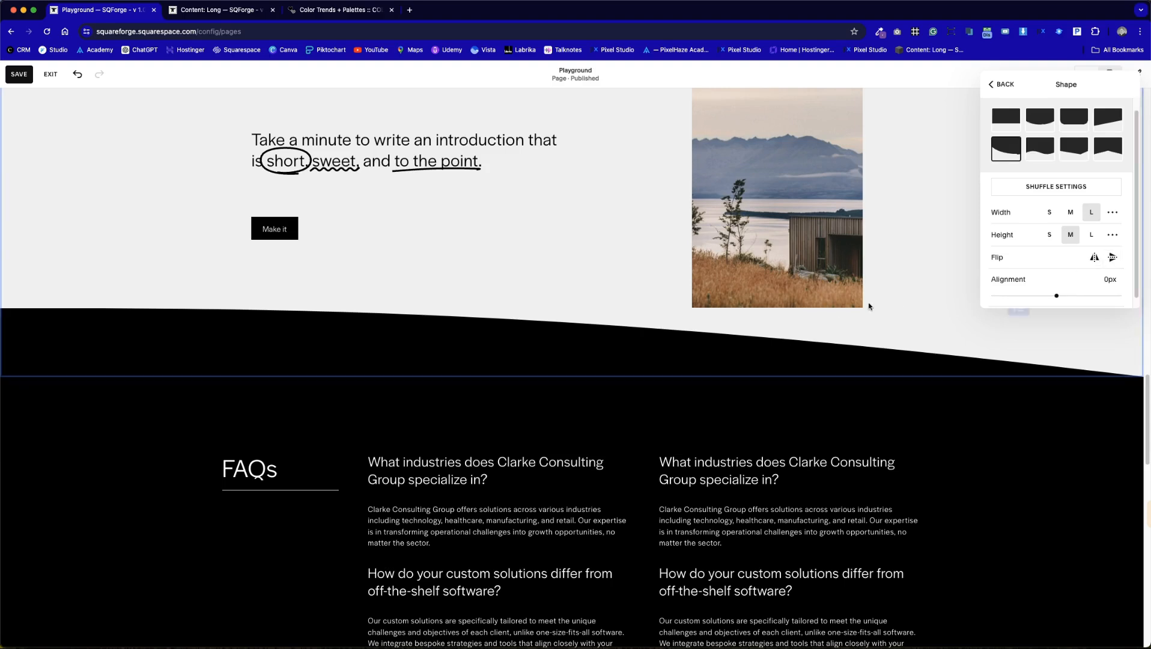
pyautogui.click(1112, 257)
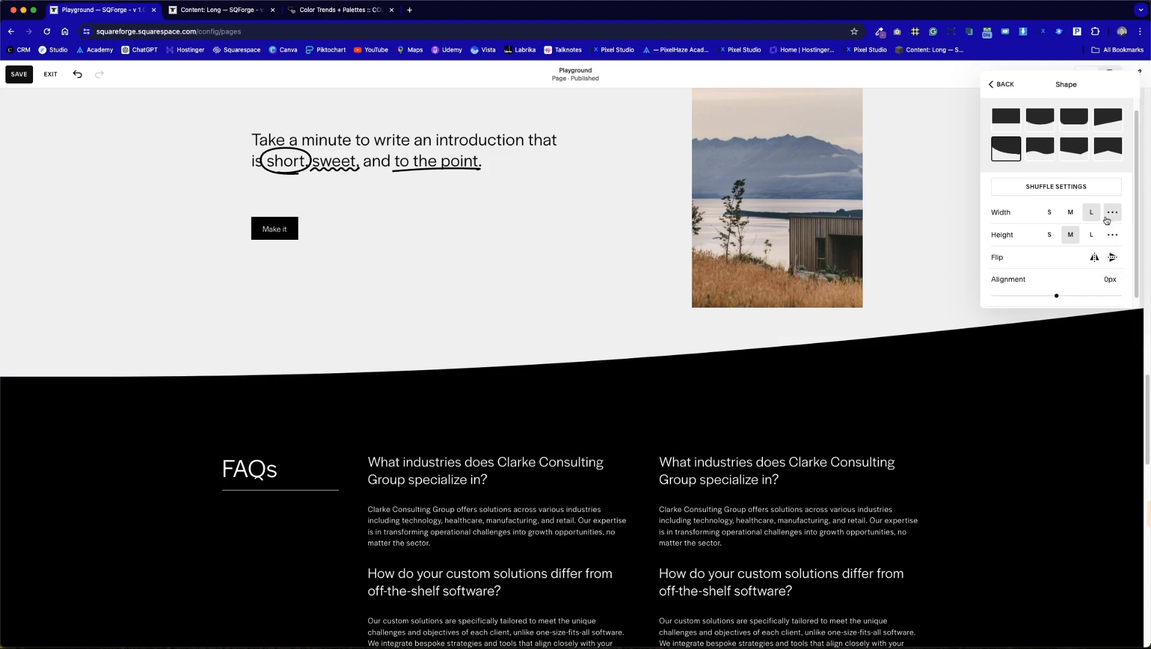
# - Try the introduction divider at S, L and a custom 4vw height, returning it to M
pyautogui.click(1049, 236)
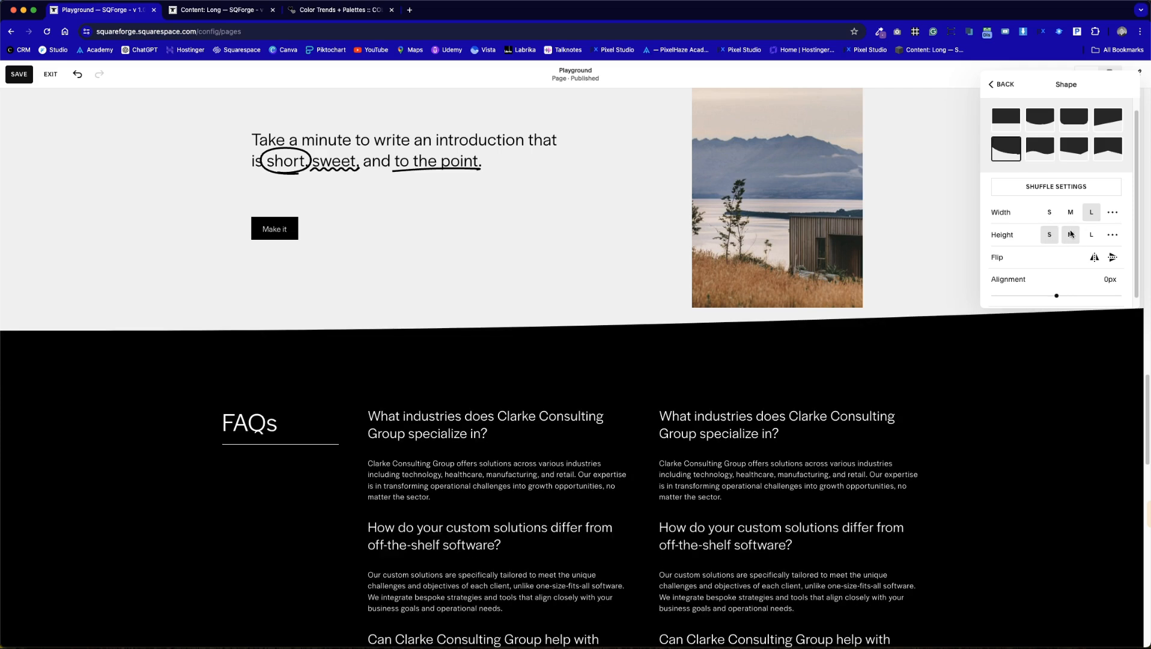
pyautogui.click(1092, 235)
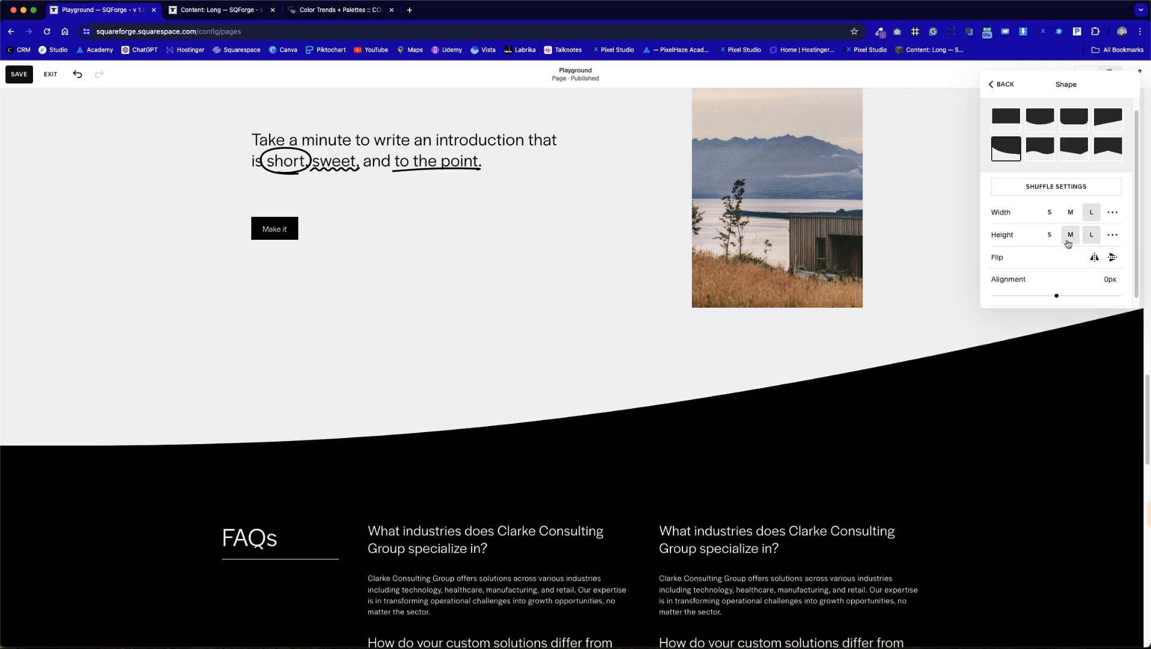
pyautogui.click(1069, 240)
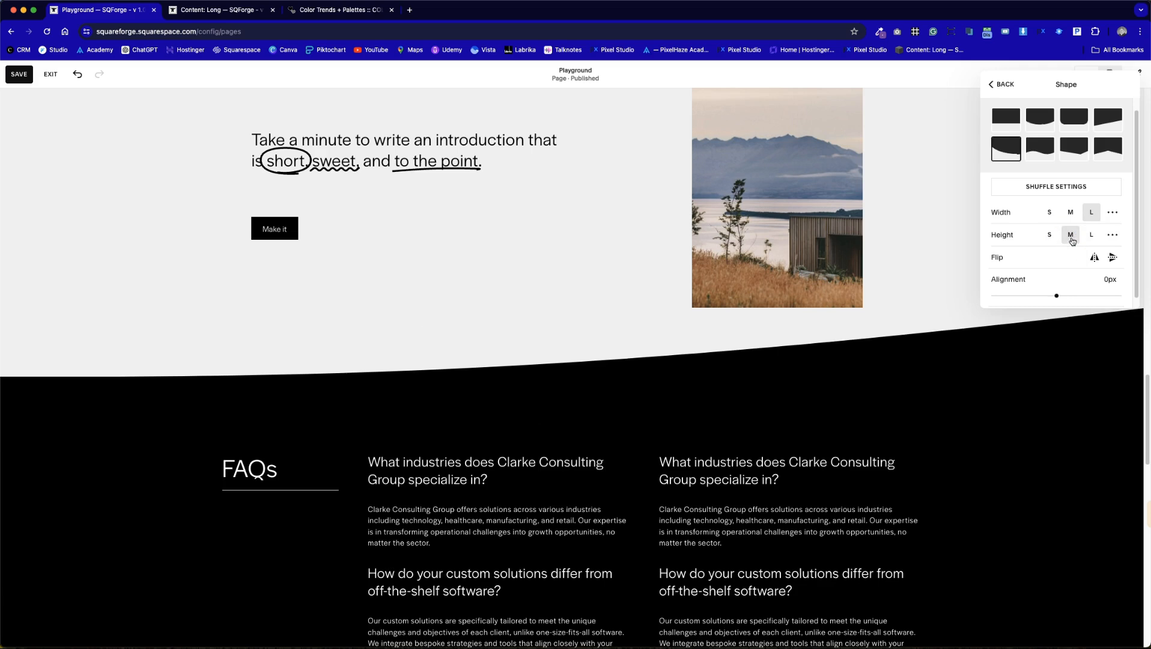
pyautogui.click(1112, 236)
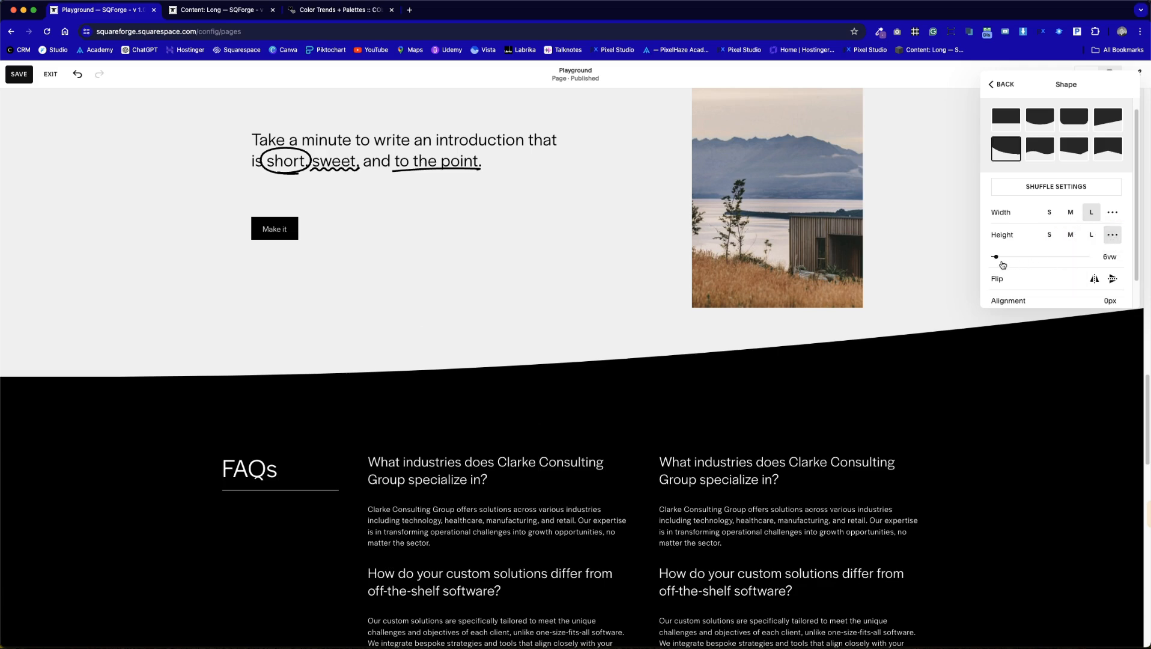
pyautogui.moveTo(996, 257); pyautogui.dragTo(994, 257)
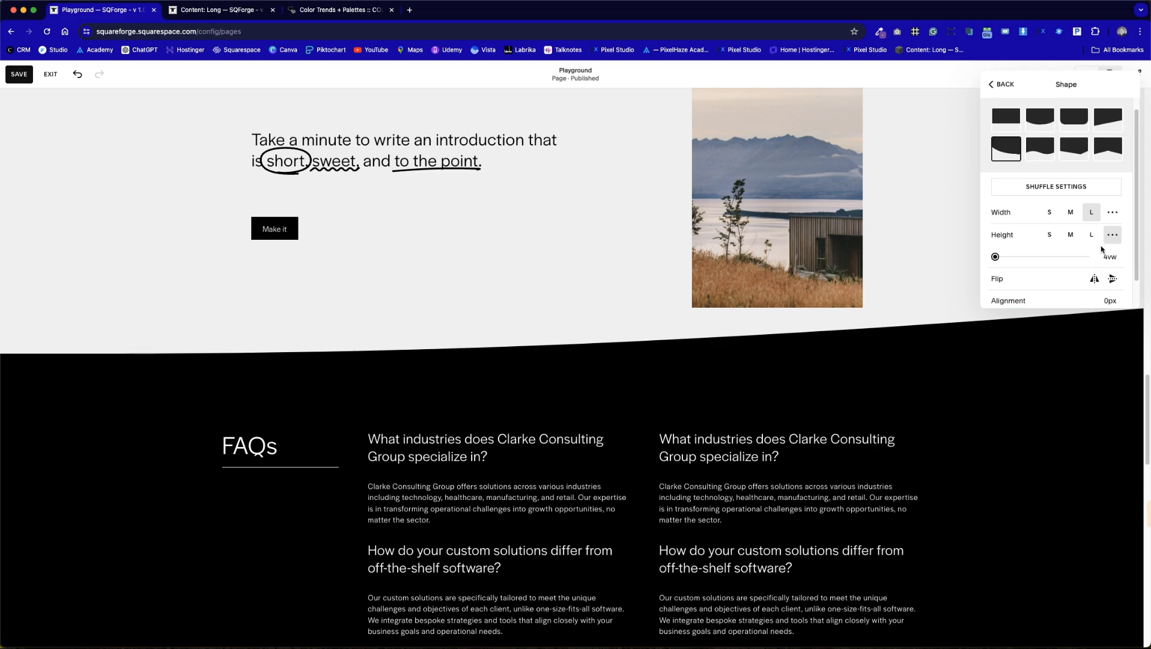
pyautogui.click(1069, 236)
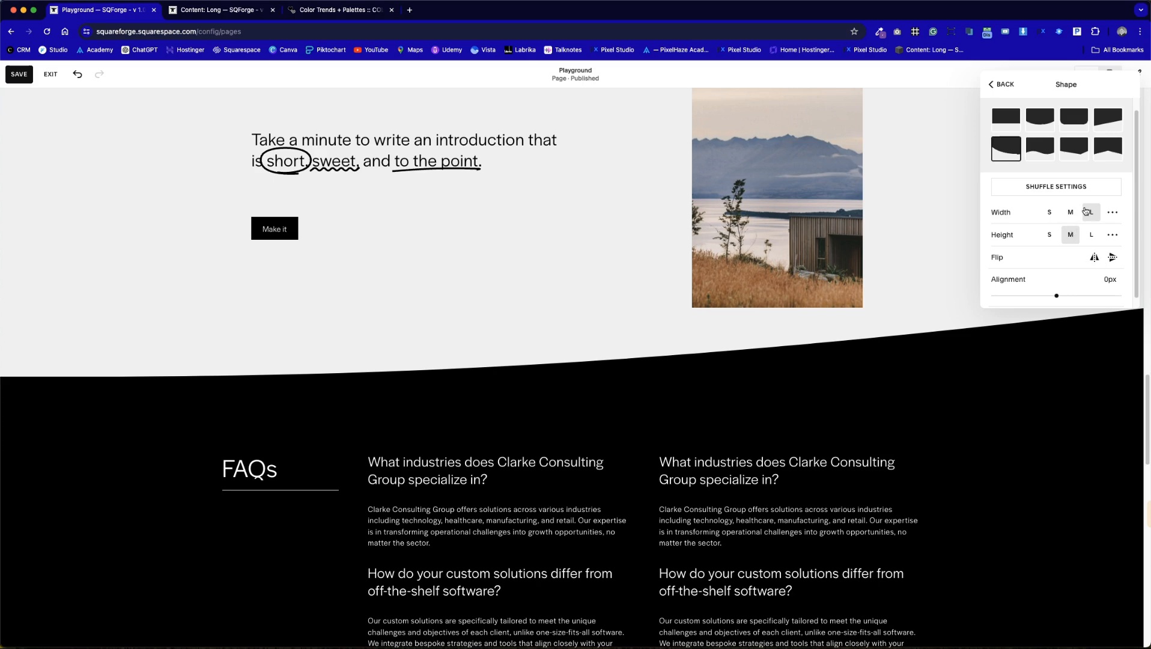
# - Try the divider's S and M widths and both flip directions, restoring the L width and its previous orientation
pyautogui.click(1051, 214)
pyautogui.click(1070, 213)
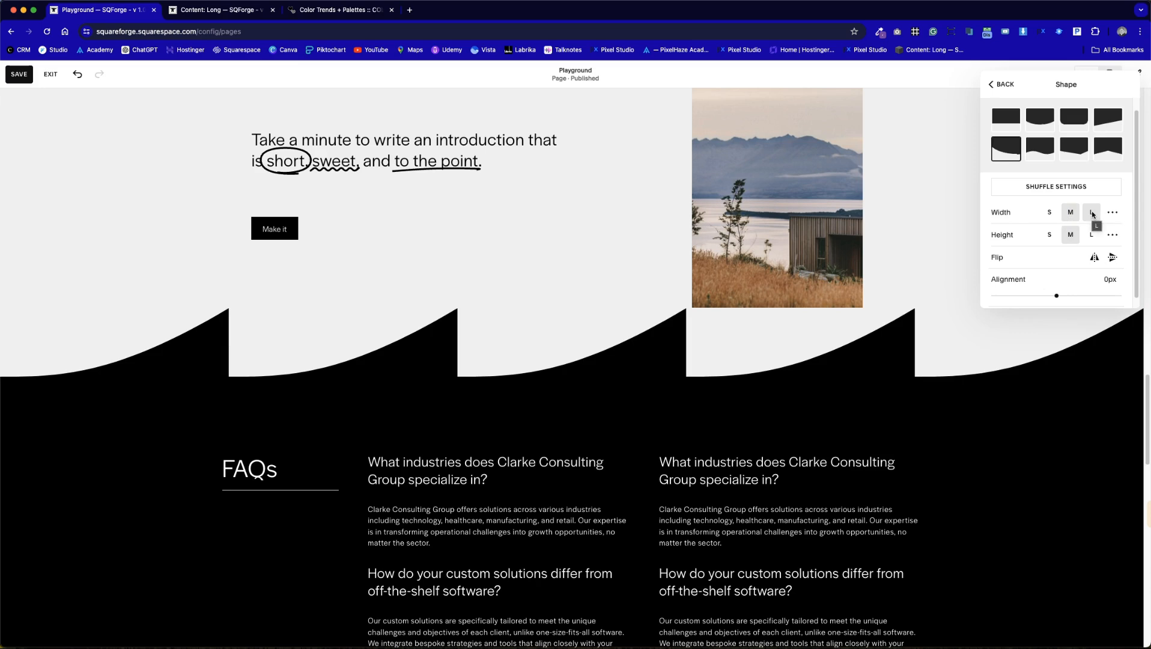
pyautogui.click(1092, 213)
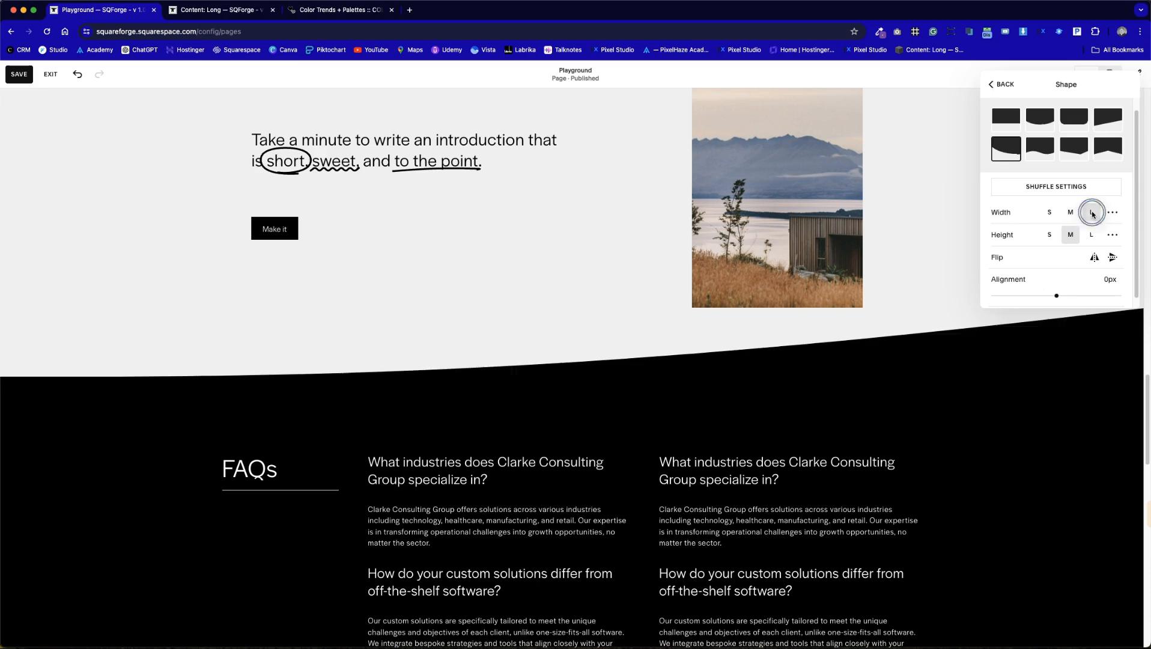
pyautogui.click(1096, 257)
pyautogui.click(1110, 258)
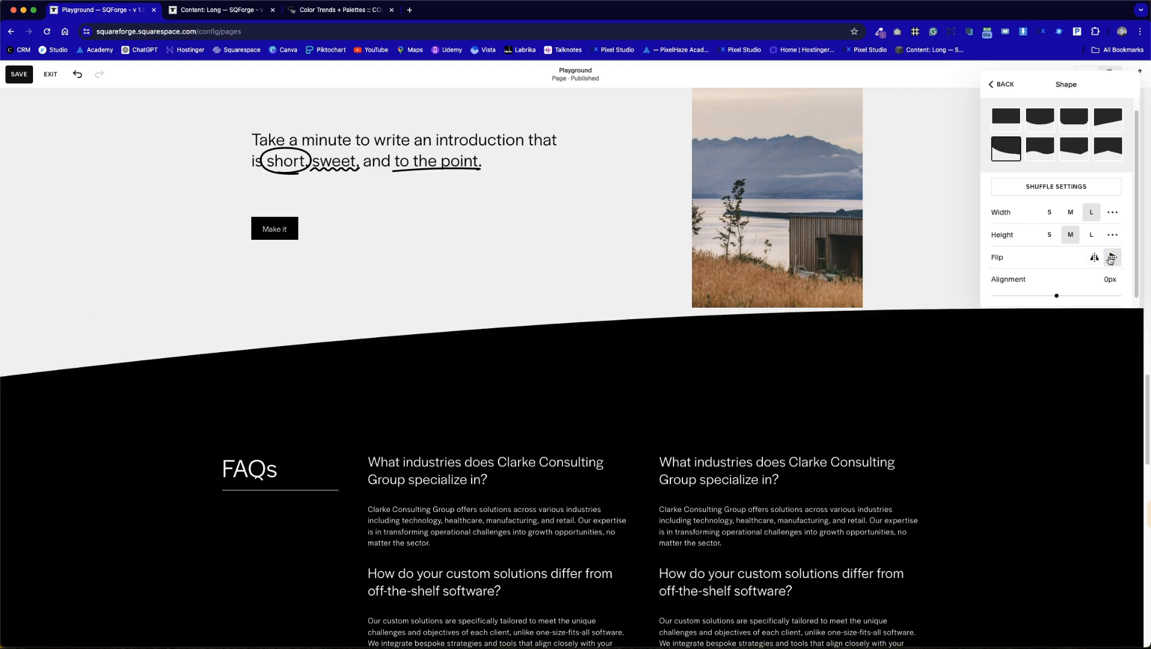
pyautogui.click(1110, 258)
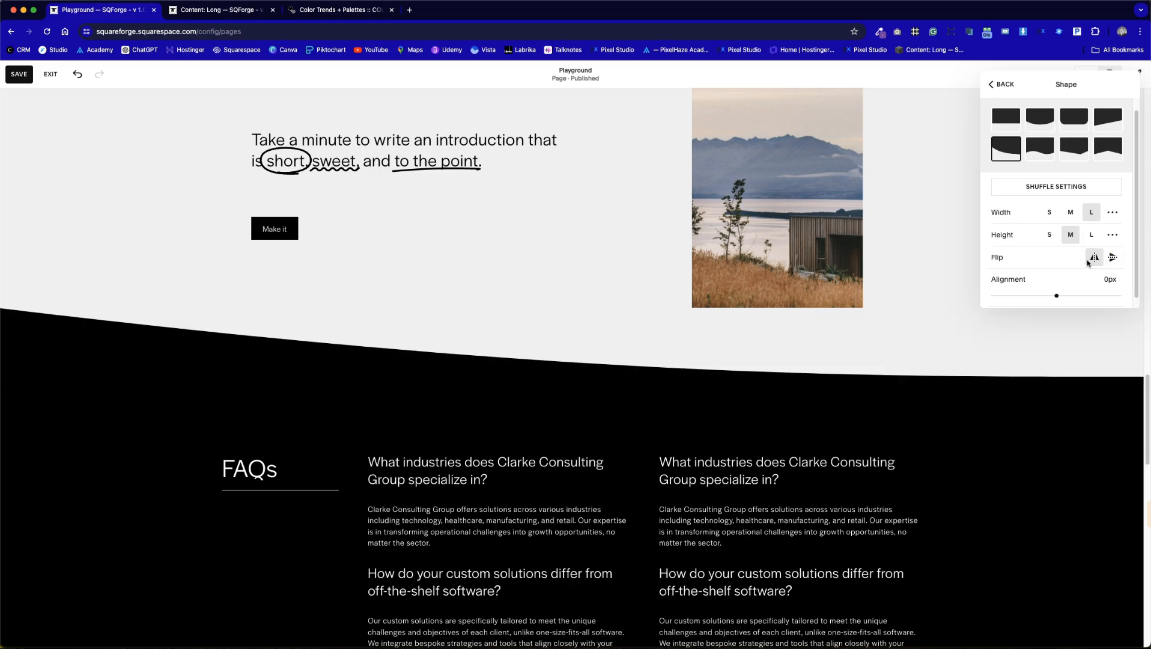
pyautogui.click(1091, 258)
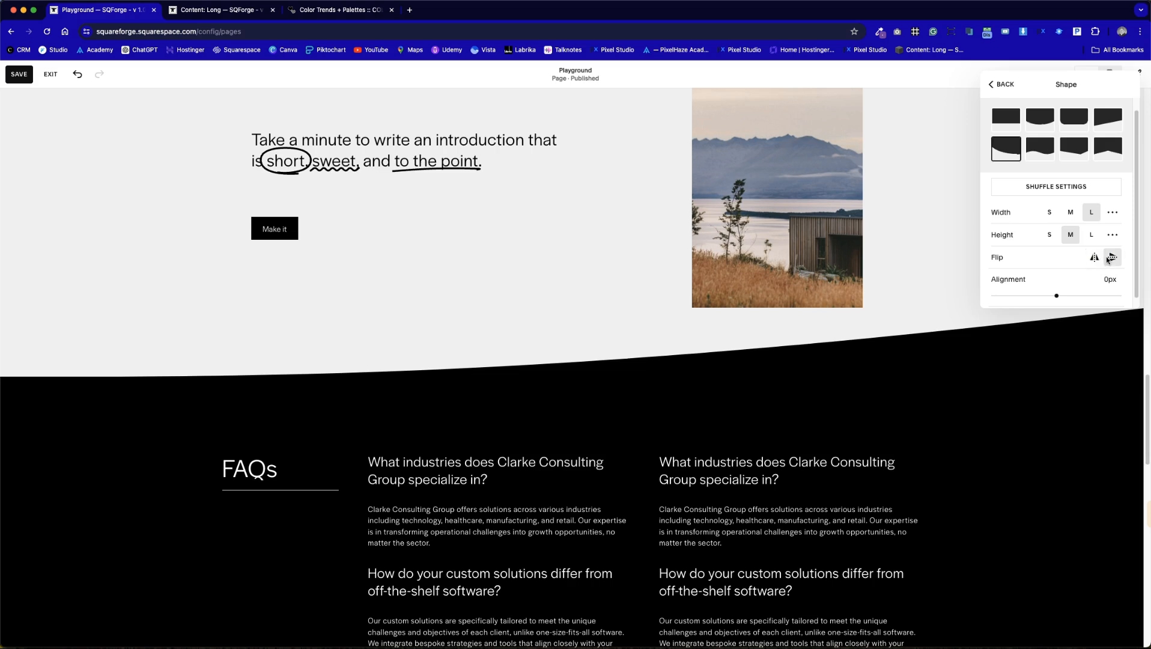
pyautogui.click(1033, 494)
# - Enable a divider along the lower edge of the black FAQ section
pyautogui.scroll(-5, 1033, 493)
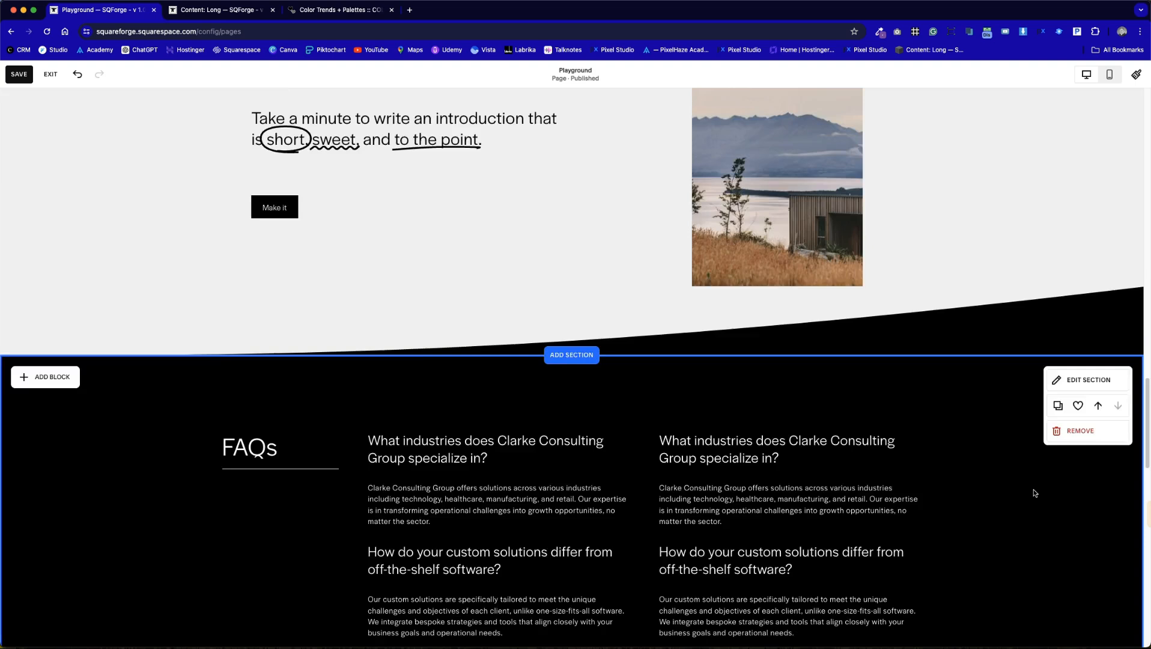
pyautogui.scroll(2, 1055, 356)
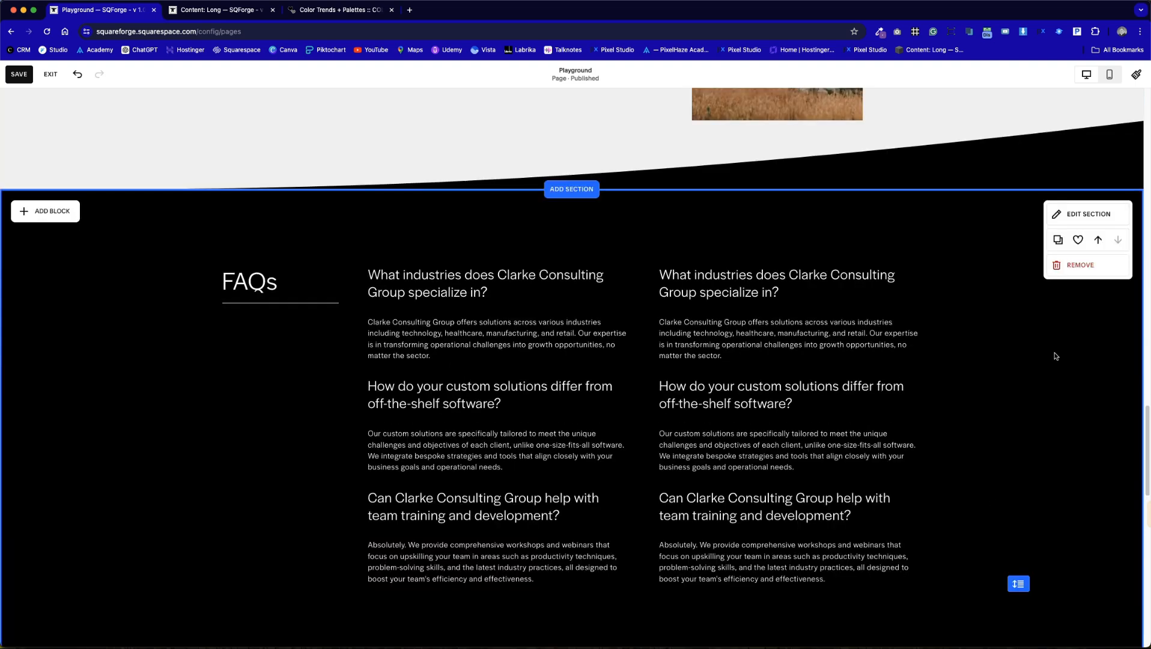
pyautogui.click(1111, 215)
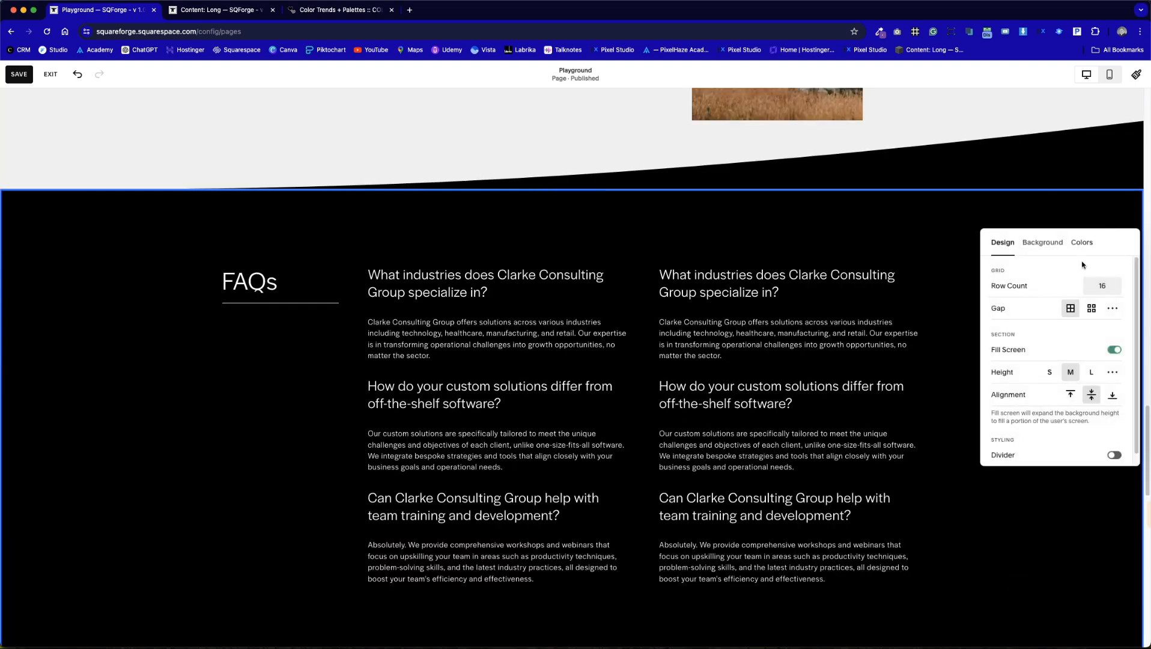
pyautogui.scroll(-1, 1063, 361)
pyautogui.click(1114, 450)
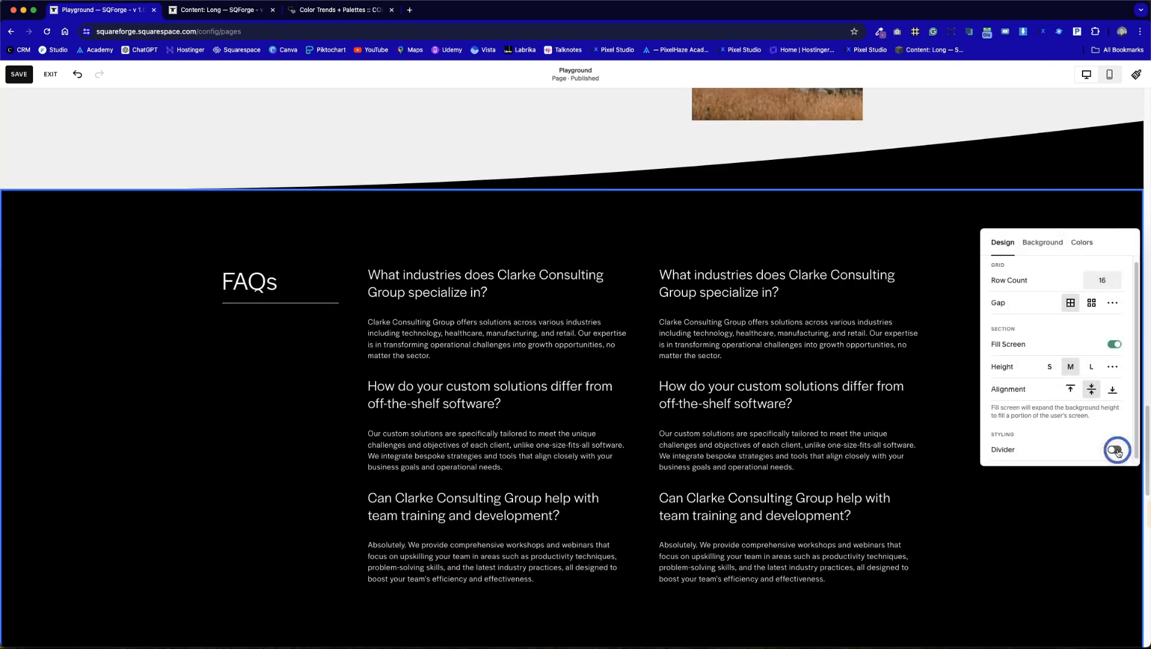
pyautogui.scroll(6, 764, 393)
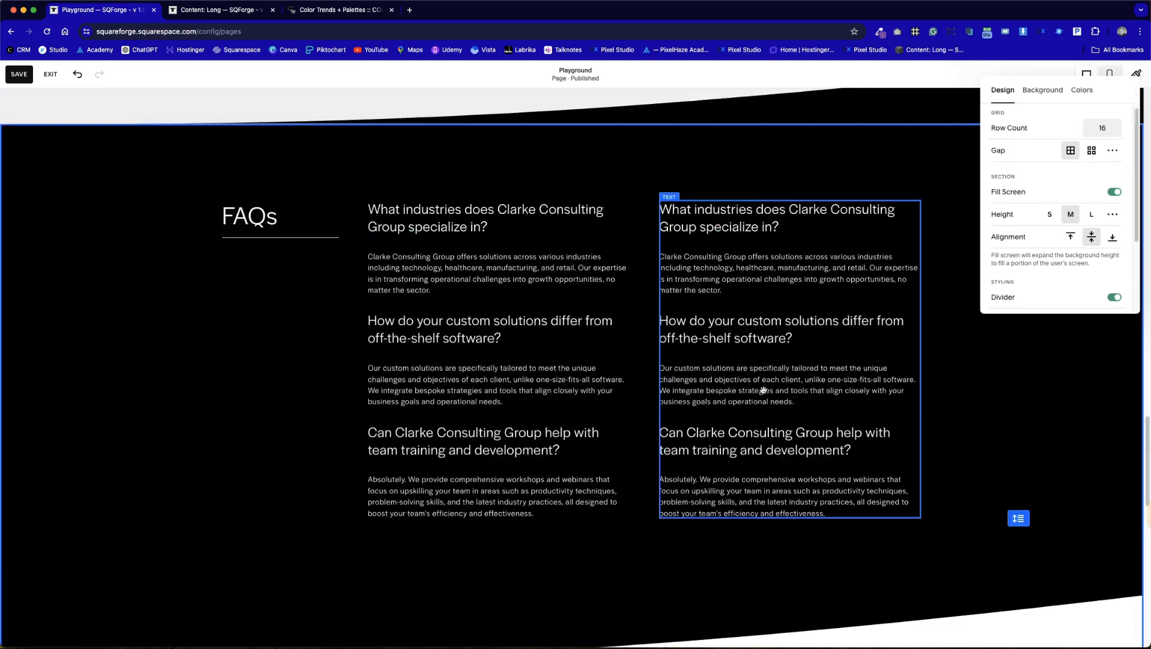
pyautogui.scroll(-6, 764, 392)
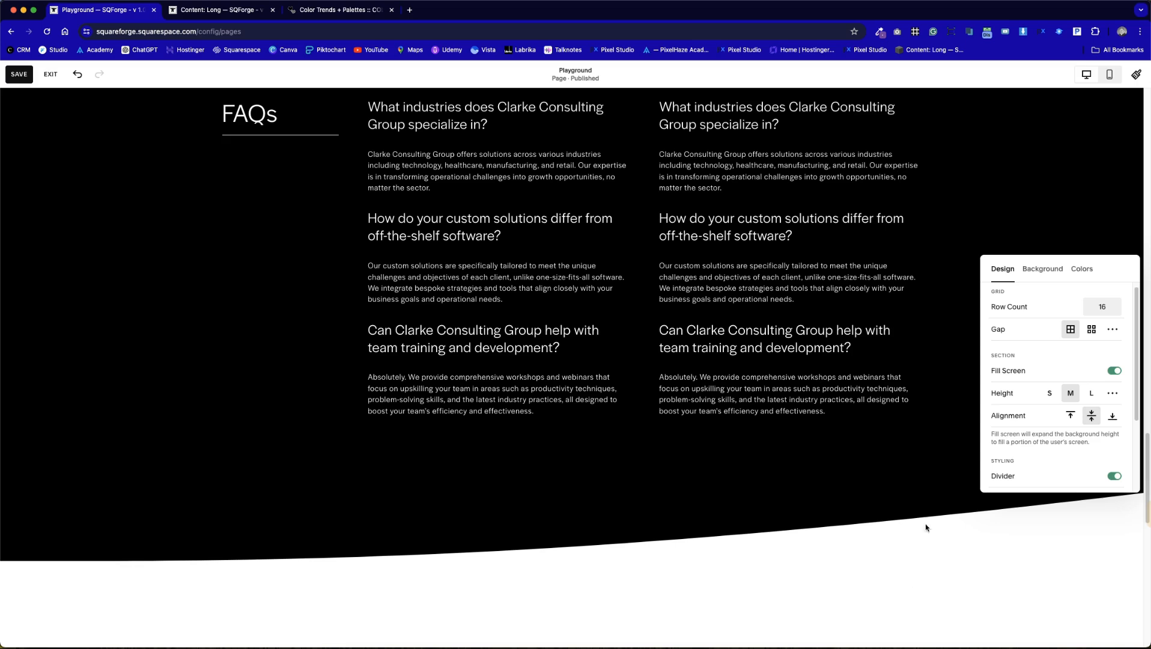
# - Flip the black FAQ section's divider horizontally and compare it with the divider above the section
pyautogui.scroll(-3, 1054, 461)
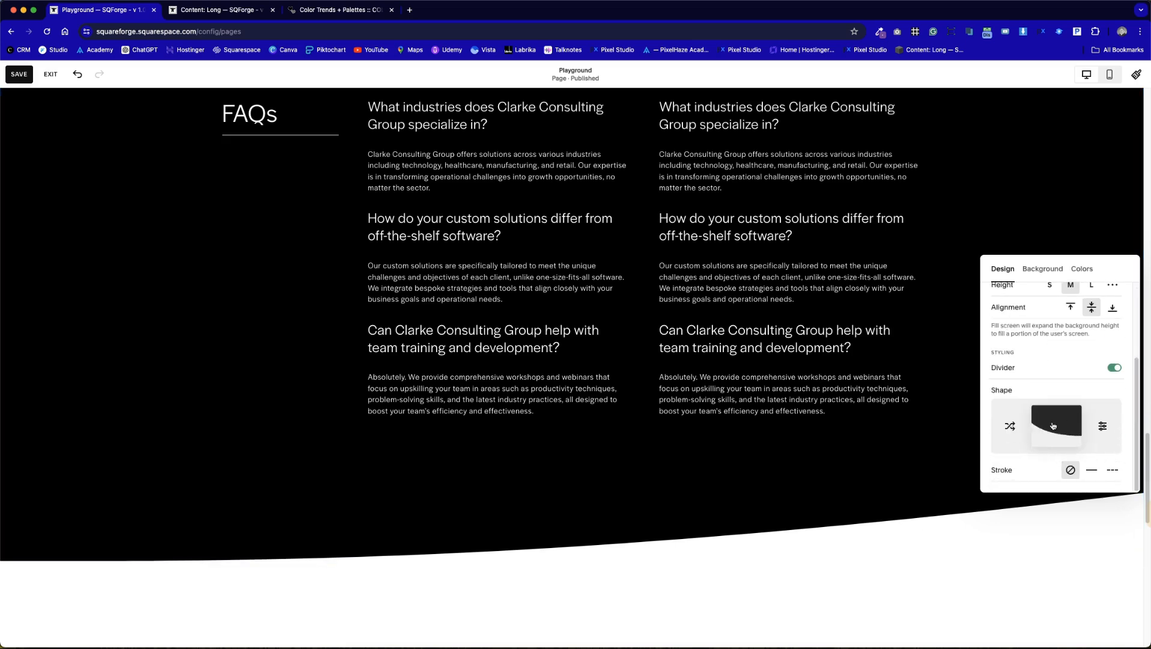
pyautogui.click(1096, 427)
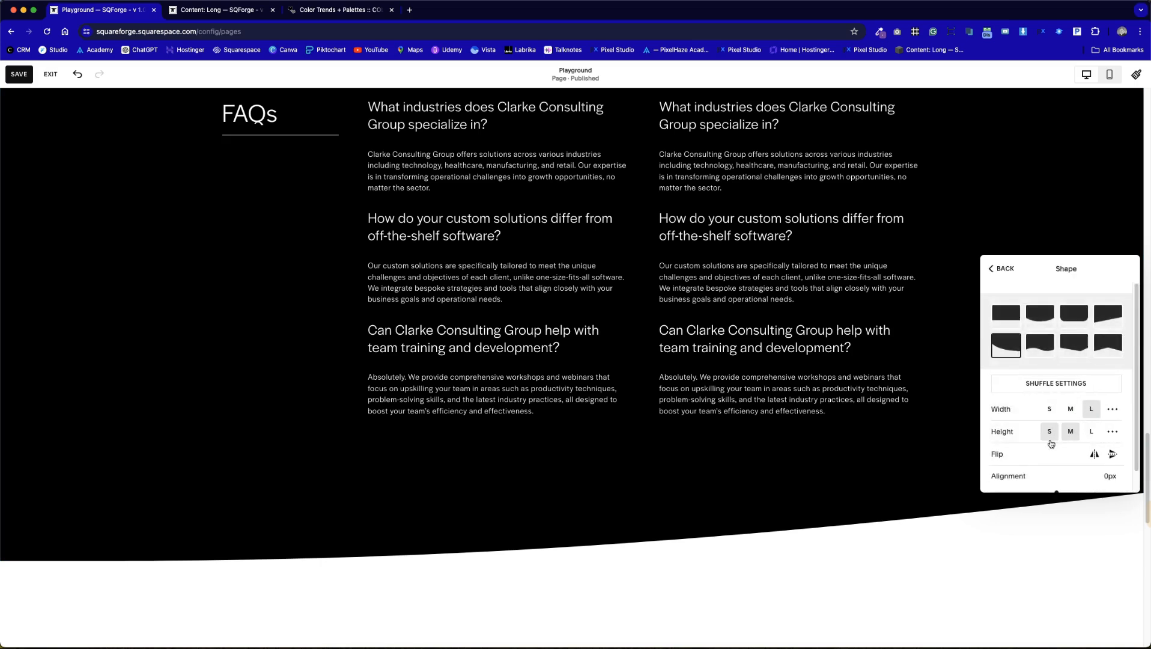
pyautogui.scroll(-1, 1093, 432)
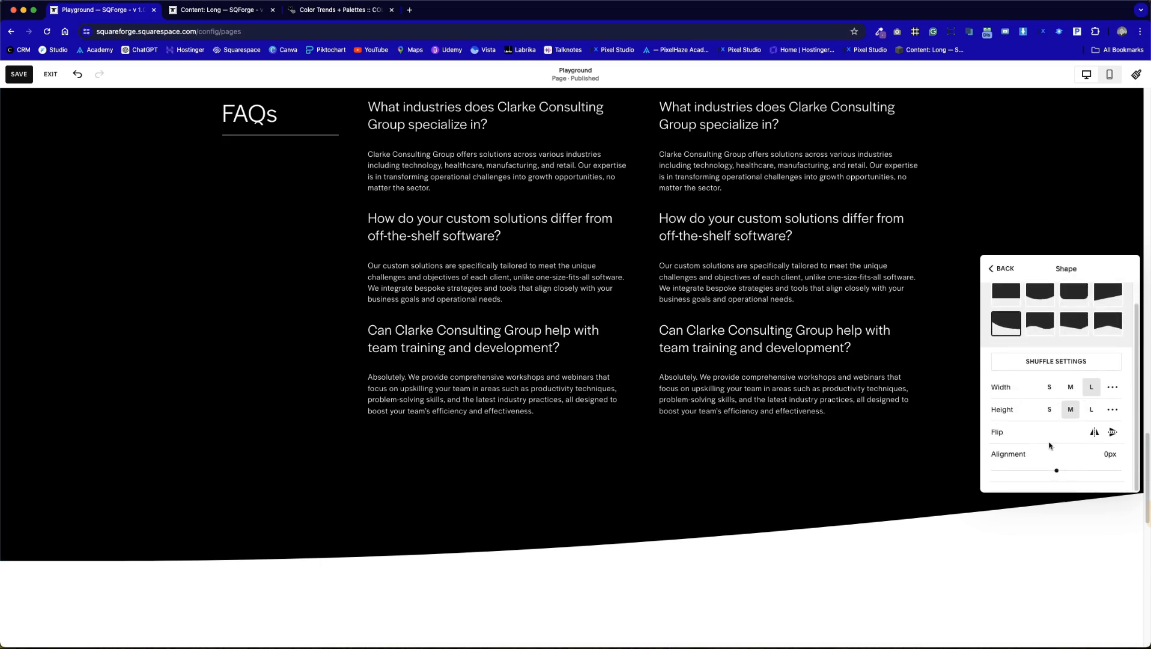
pyautogui.click(1094, 433)
pyautogui.scroll(4, 598, 493)
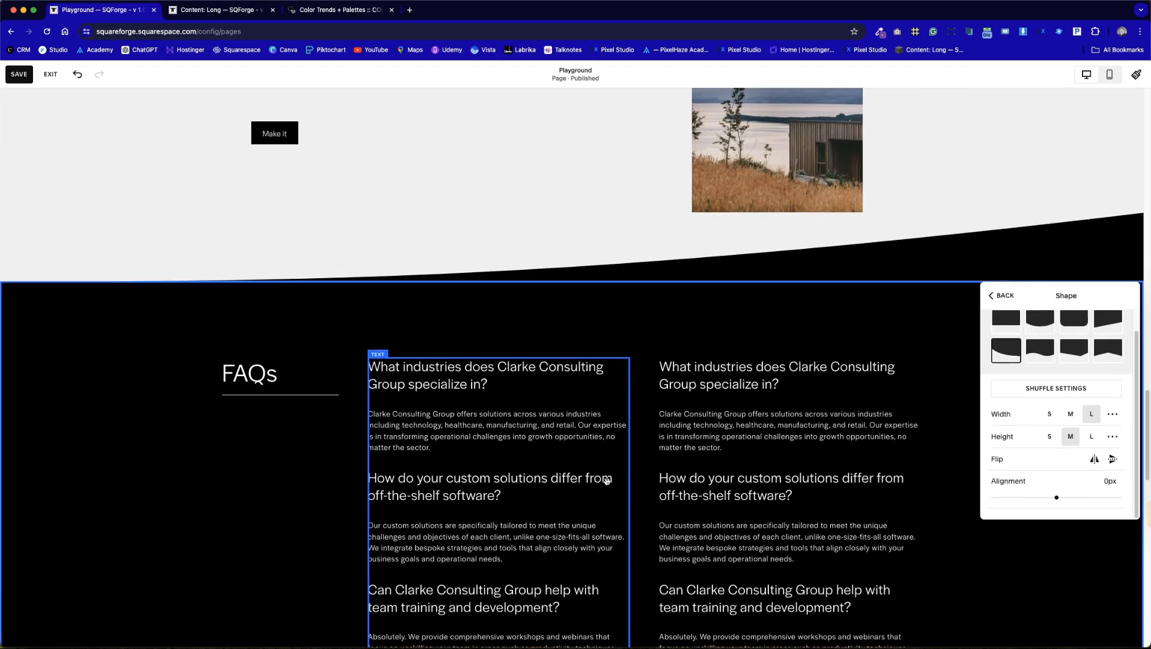
pyautogui.scroll(-6, 429, 439)
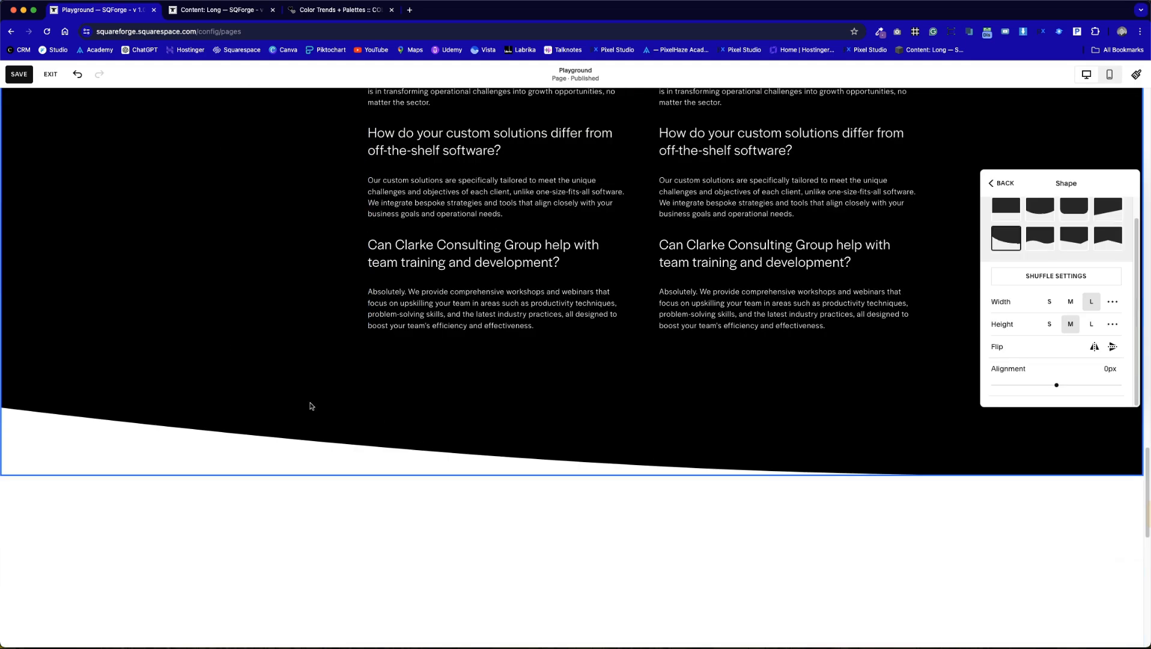
# - Save the Playground page with the FAQ divider, exit editing, and review the sections from the introduction to the FAQs
pyautogui.scroll(-3, 435, 418)
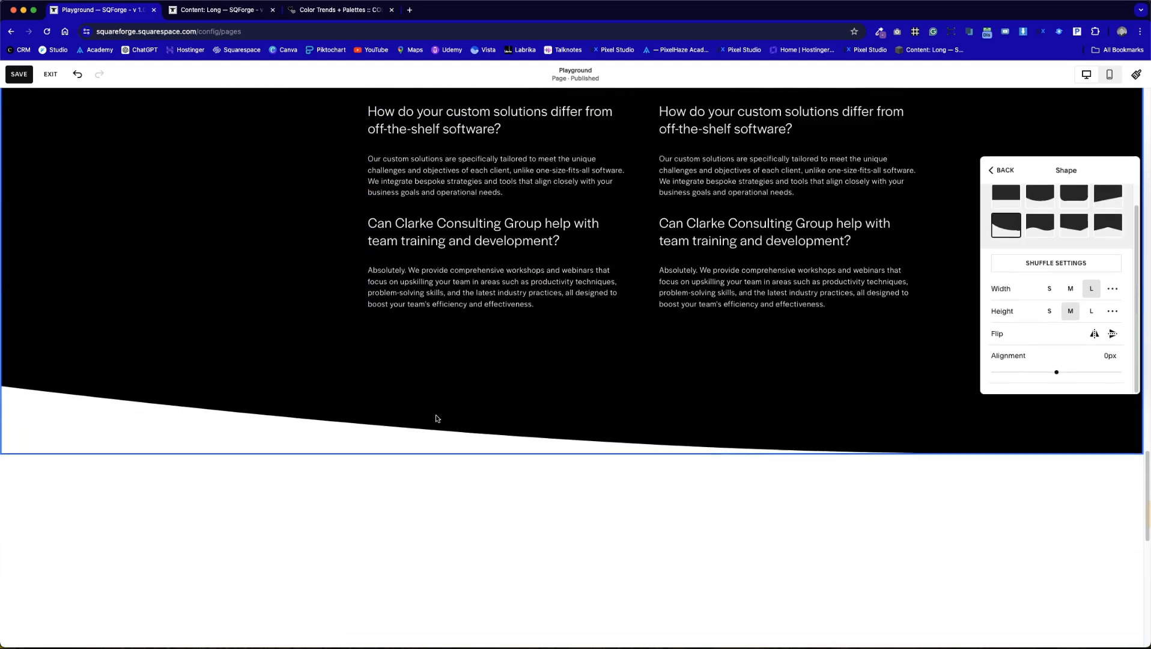
pyautogui.scroll(-8, 801, 484)
pyautogui.click(804, 487)
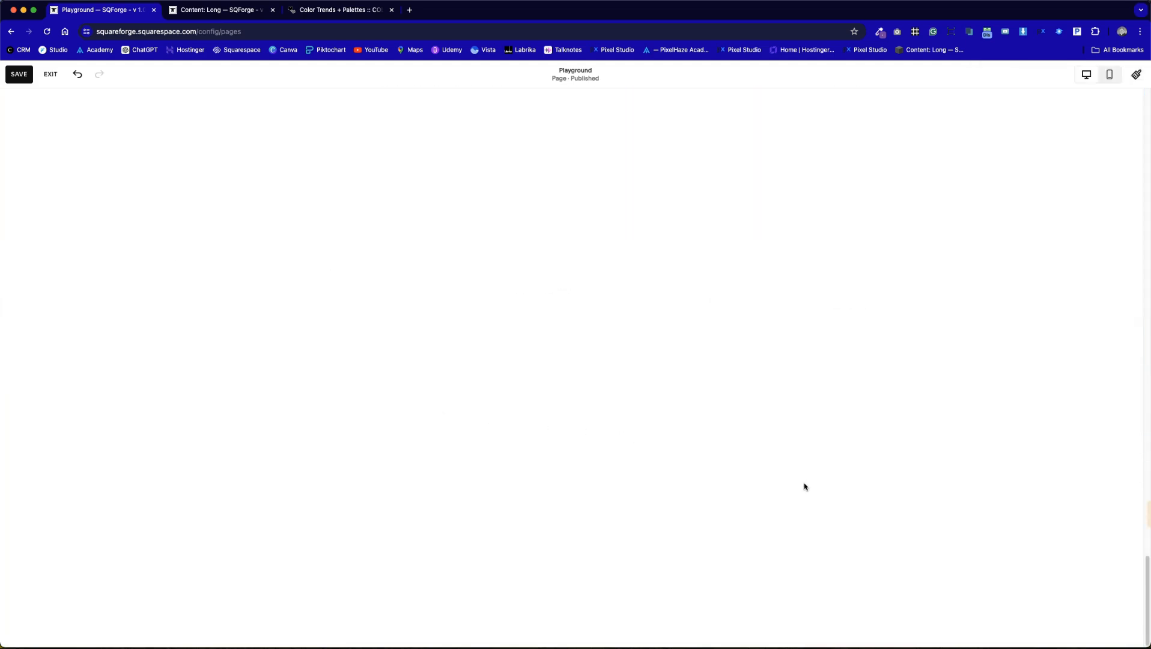
pyautogui.scroll(14, 804, 486)
pyautogui.scroll(-3, 806, 485)
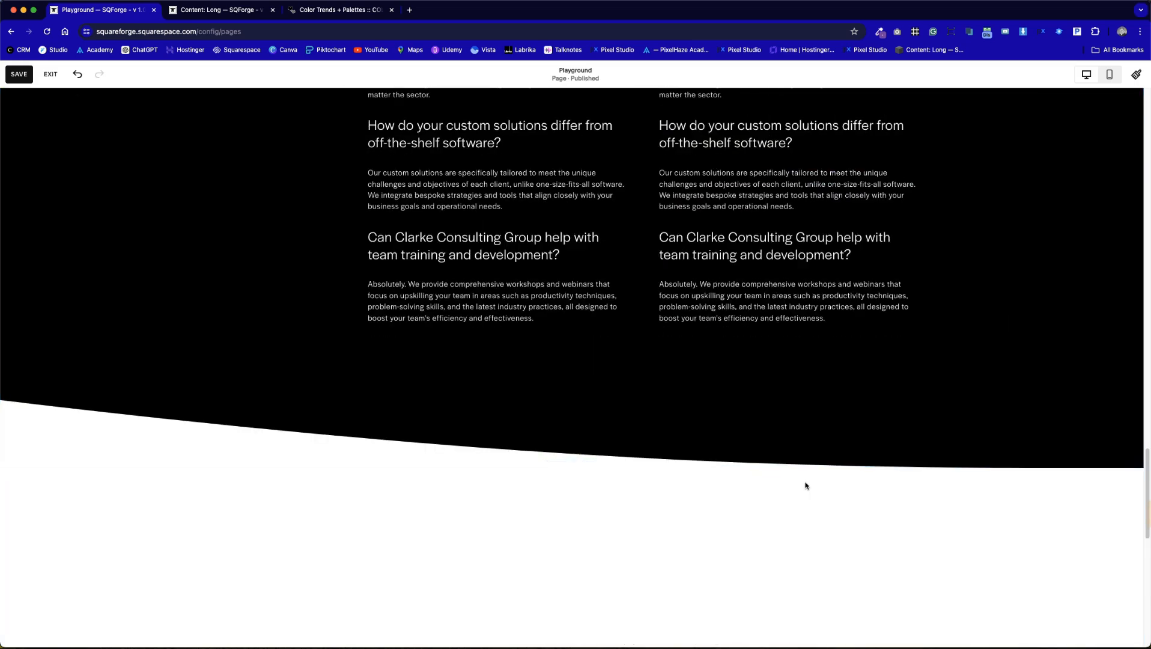
pyautogui.click(19, 75)
pyautogui.click(47, 73)
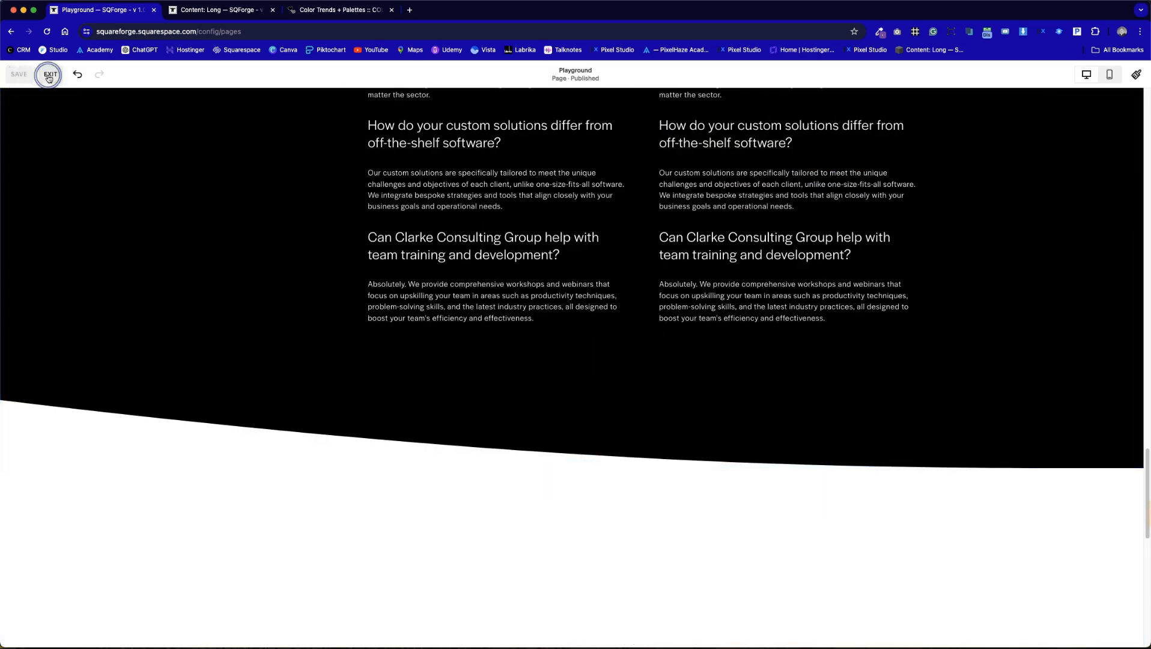
pyautogui.scroll(-15, 461, 303)
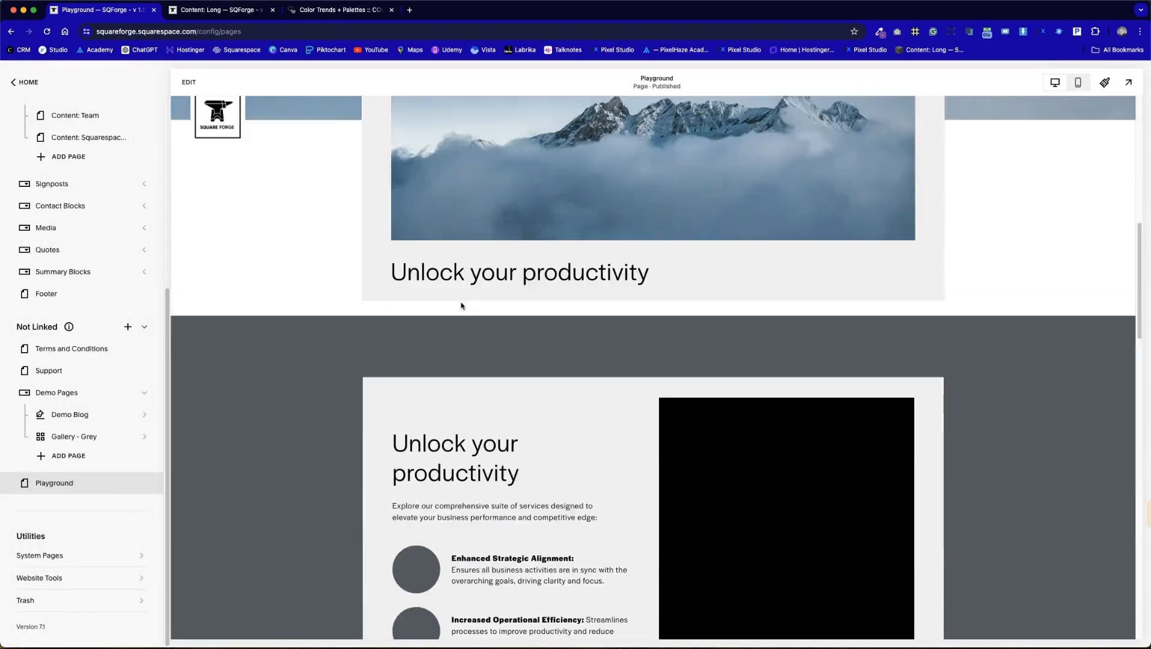
pyautogui.scroll(-8, 461, 306)
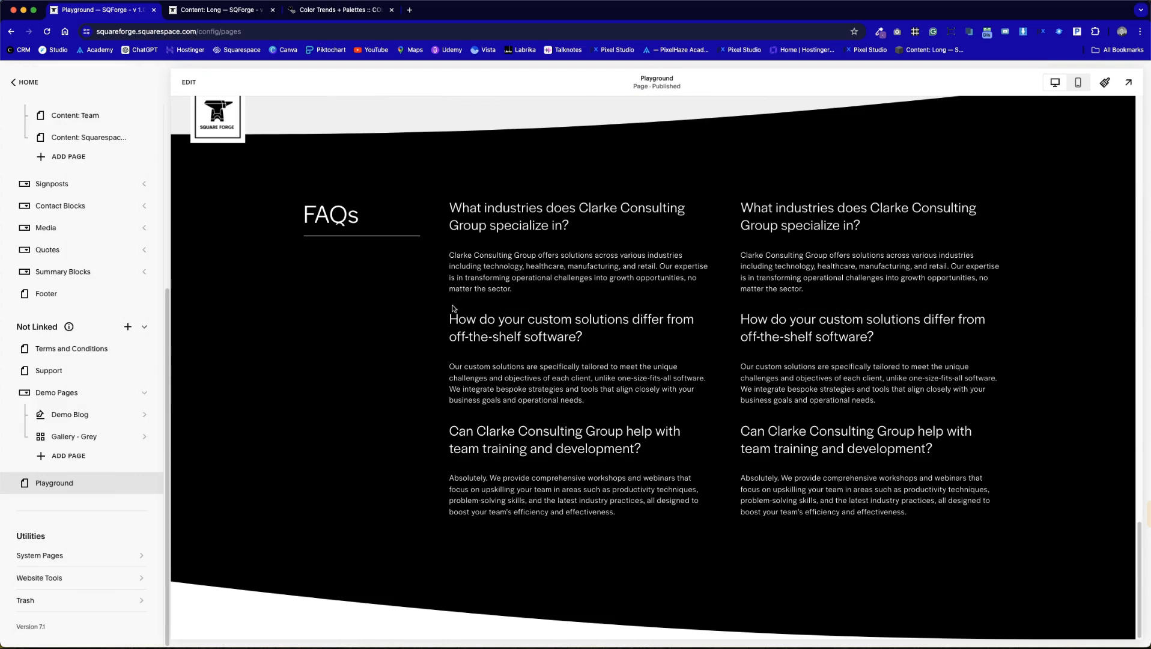
pyautogui.scroll(20, 701, 424)
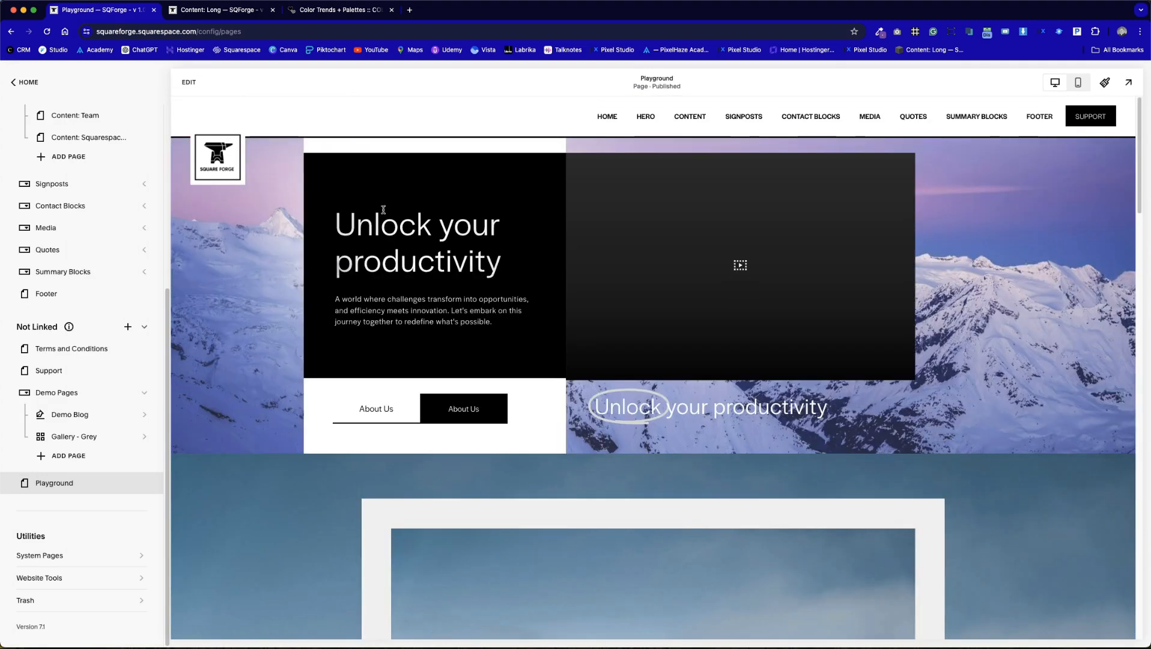
# - Reopen the Playground page for editing and add a blank section directly below the Key Benefits section
pyautogui.click(190, 83)
pyautogui.scroll(-8, 631, 408)
pyautogui.scroll(-15, 631, 410)
pyautogui.scroll(10, 629, 411)
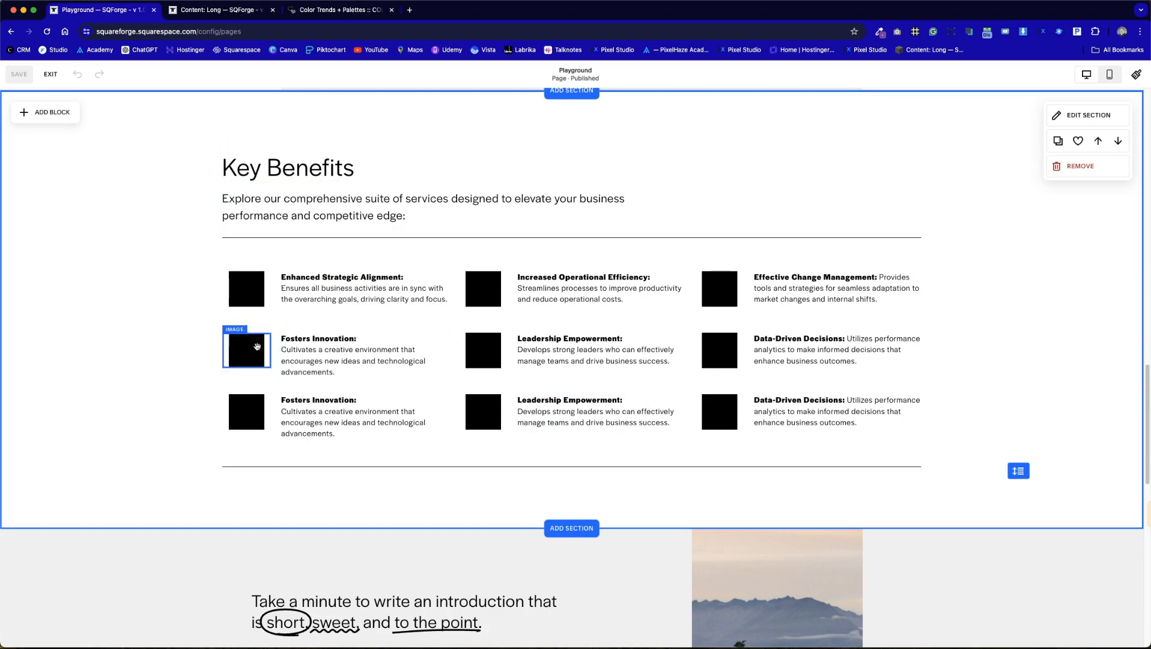
pyautogui.click(572, 528)
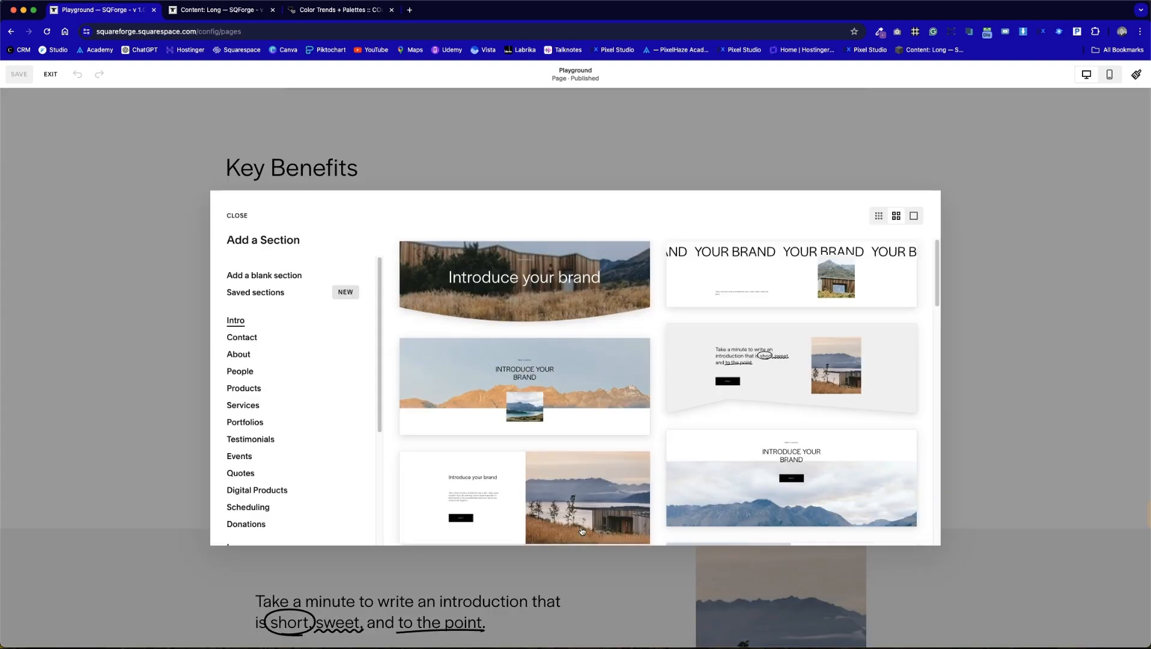
pyautogui.click(289, 275)
# - Apply the Darkest 1 color theme to the new blank section
pyautogui.click(1108, 150)
pyautogui.click(1081, 168)
pyautogui.scroll(-2, 1058, 300)
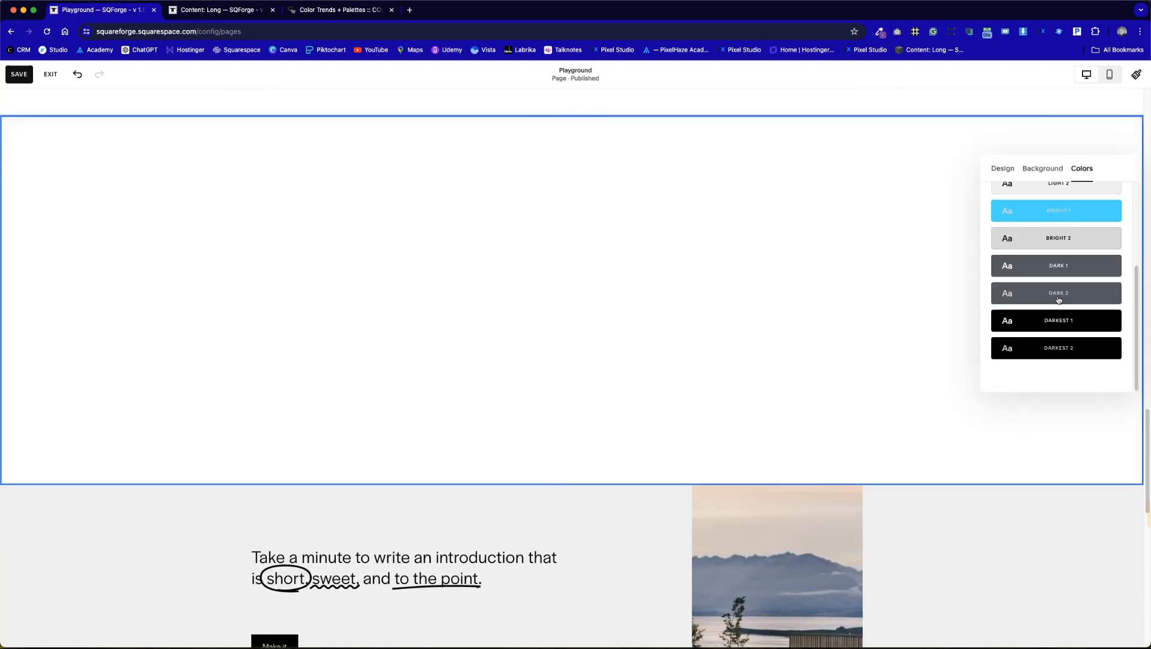
pyautogui.click(1071, 327)
pyautogui.click(749, 354)
# - Add a text block to the new black section below Key Benefits
pyautogui.scroll(5, 749, 353)
pyautogui.scroll(-3, 749, 353)
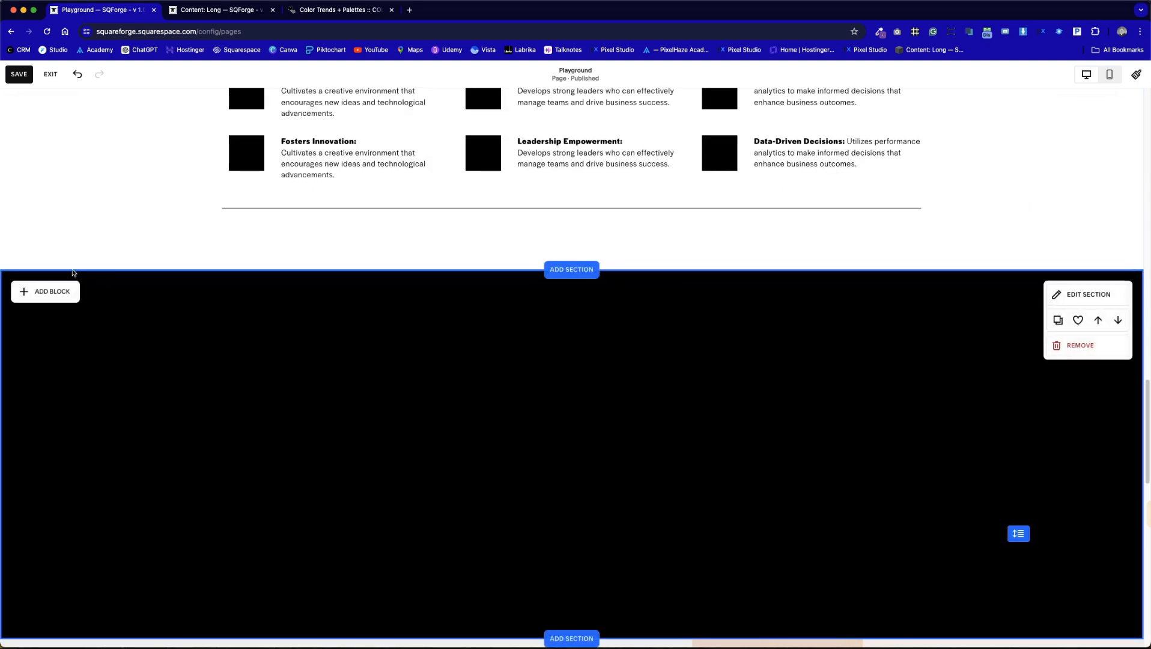
pyautogui.click(60, 291)
pyautogui.click(80, 359)
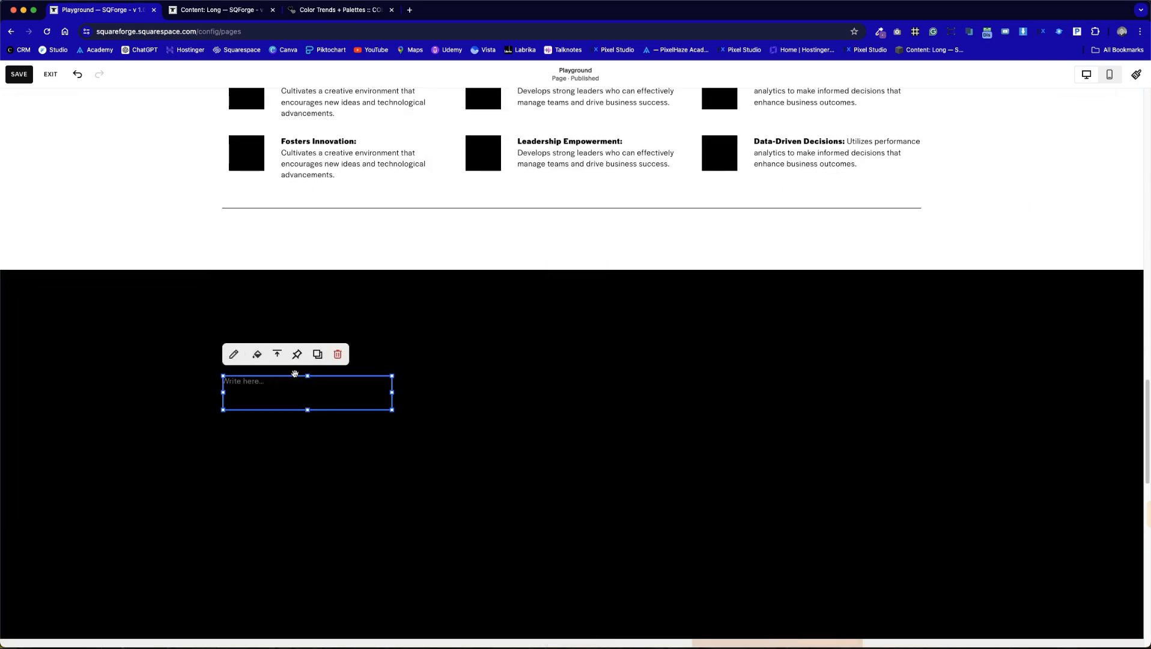
# - Copy the "Enhanced Strategic Alignment" text from Key Benefits into the new text block and shift the block right to leave room for an image
pyautogui.scroll(2, 372, 324)
pyautogui.click(373, 169)
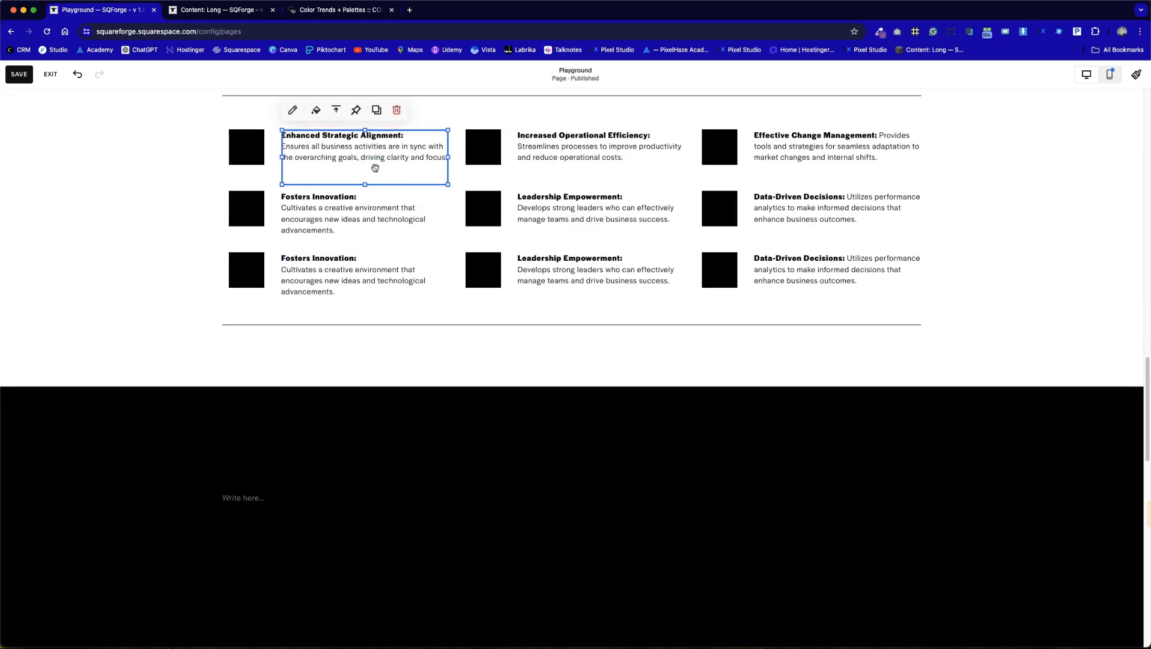
pyautogui.doubleClick(378, 157)
pyautogui.press('super+a')
pyautogui.press('super+c')
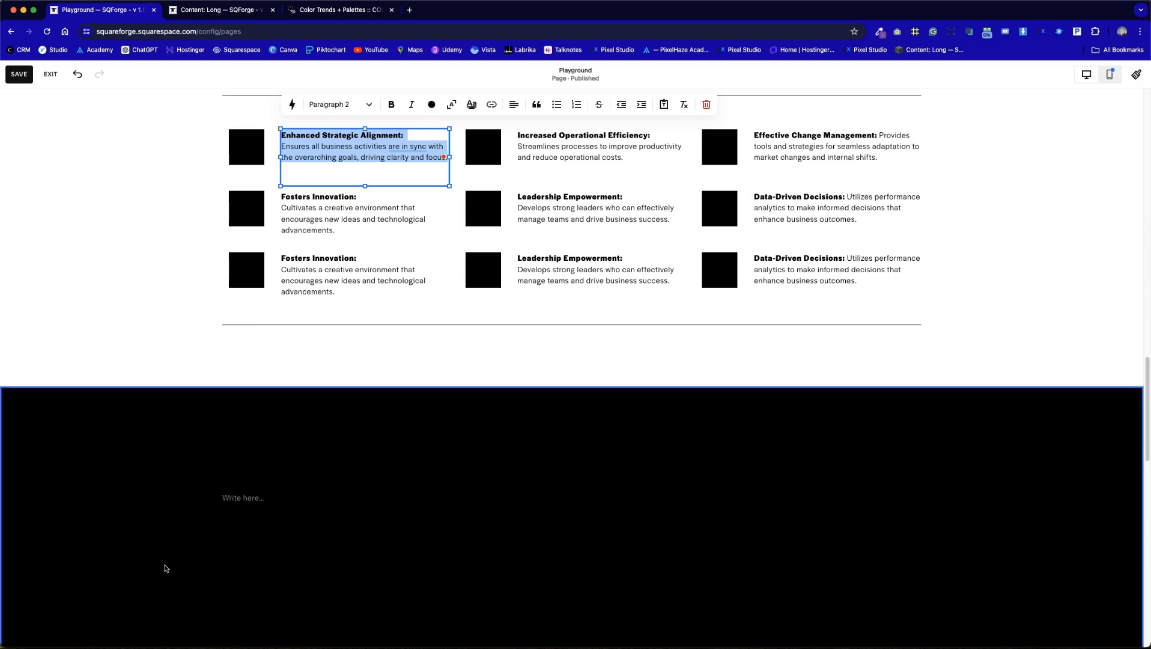
pyautogui.click(254, 501)
pyautogui.click(254, 501)
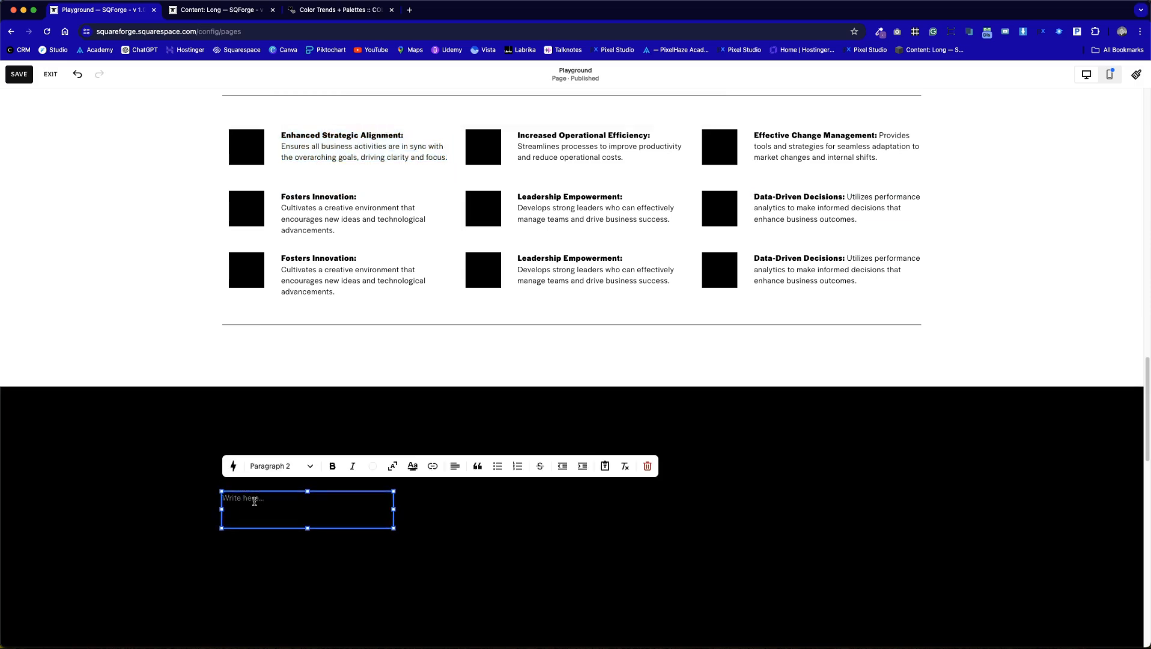
pyautogui.press('super+v')
pyautogui.click(443, 538)
pyautogui.moveTo(288, 512); pyautogui.dragTo(371, 497)
# - Try a duplicate of the Enhanced Strategic Alignment text block in the black section, then delete the copy
pyautogui.click(376, 470)
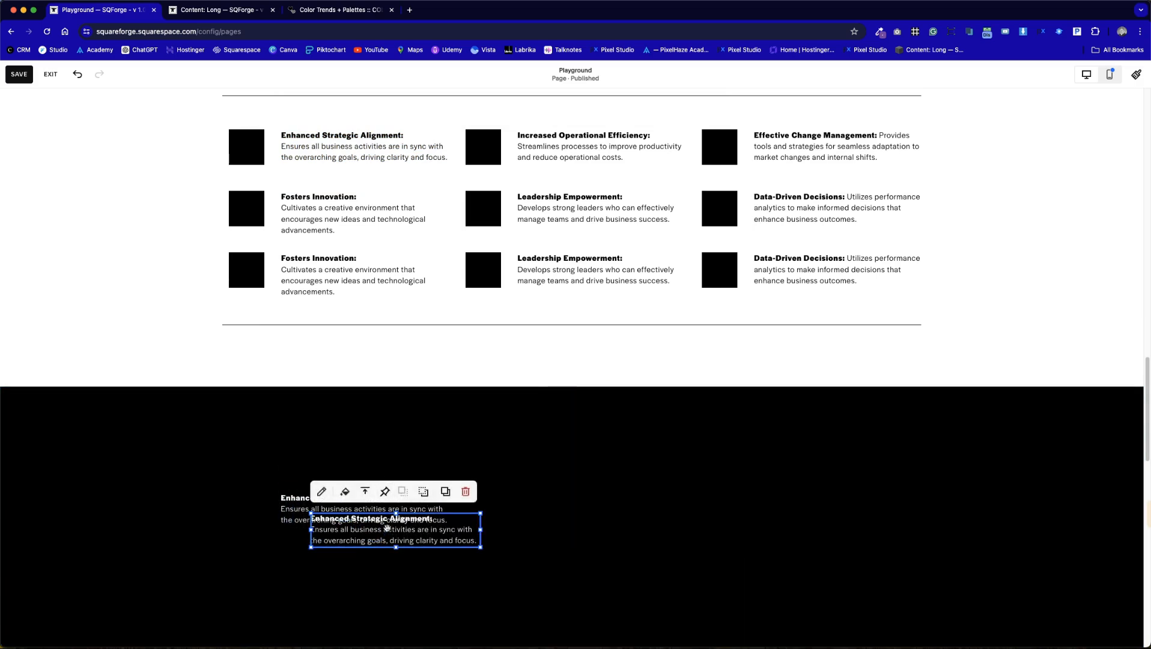
pyautogui.moveTo(395, 542); pyautogui.dragTo(395, 542)
pyautogui.click(583, 547)
pyautogui.click(433, 532)
pyautogui.click(464, 491)
# - Add a small image block beside the black section's text and fill it with the eagle photo from the image library
pyautogui.click(55, 409)
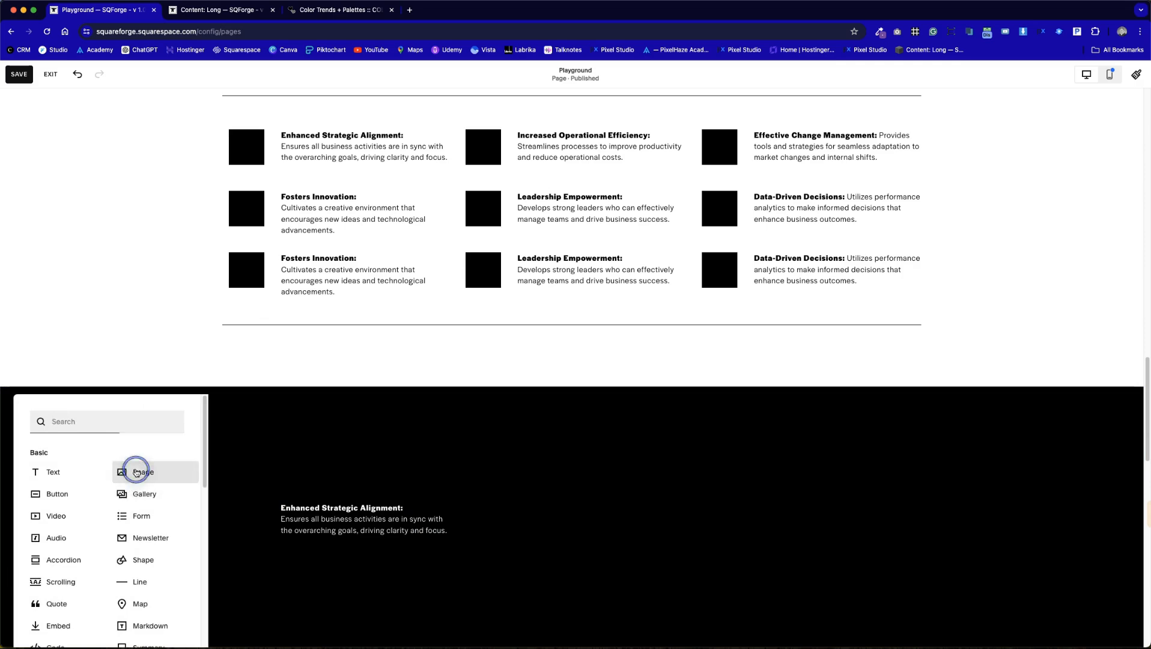
pyautogui.click(136, 472)
pyautogui.moveTo(391, 617); pyautogui.dragTo(275, 557)
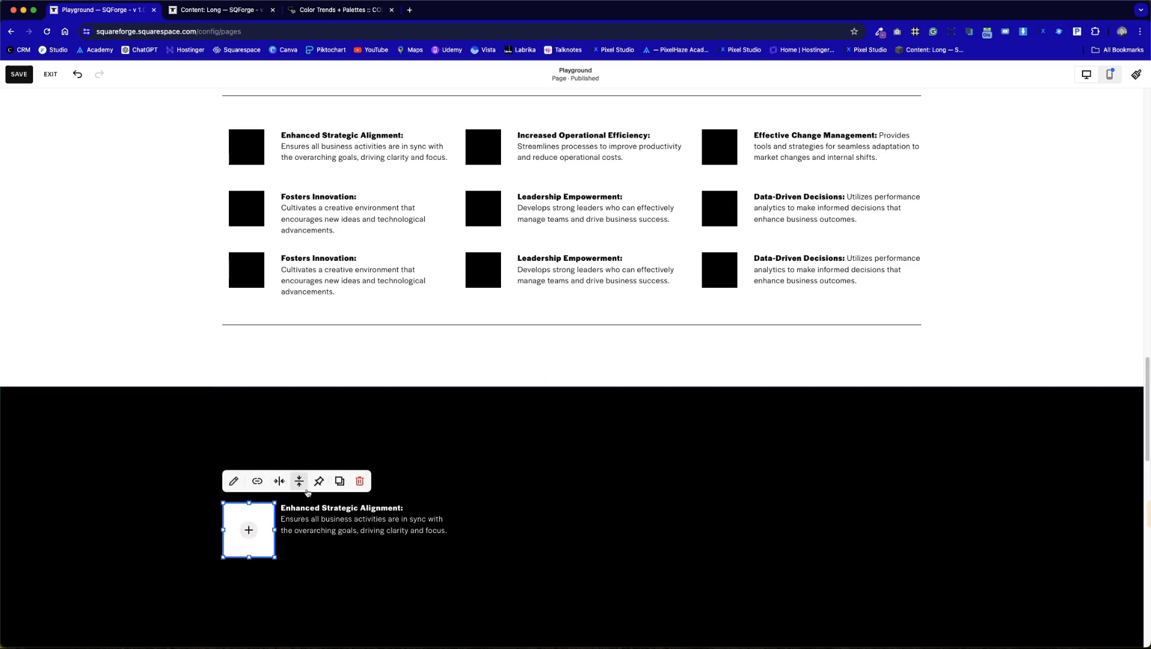
pyautogui.click(248, 529)
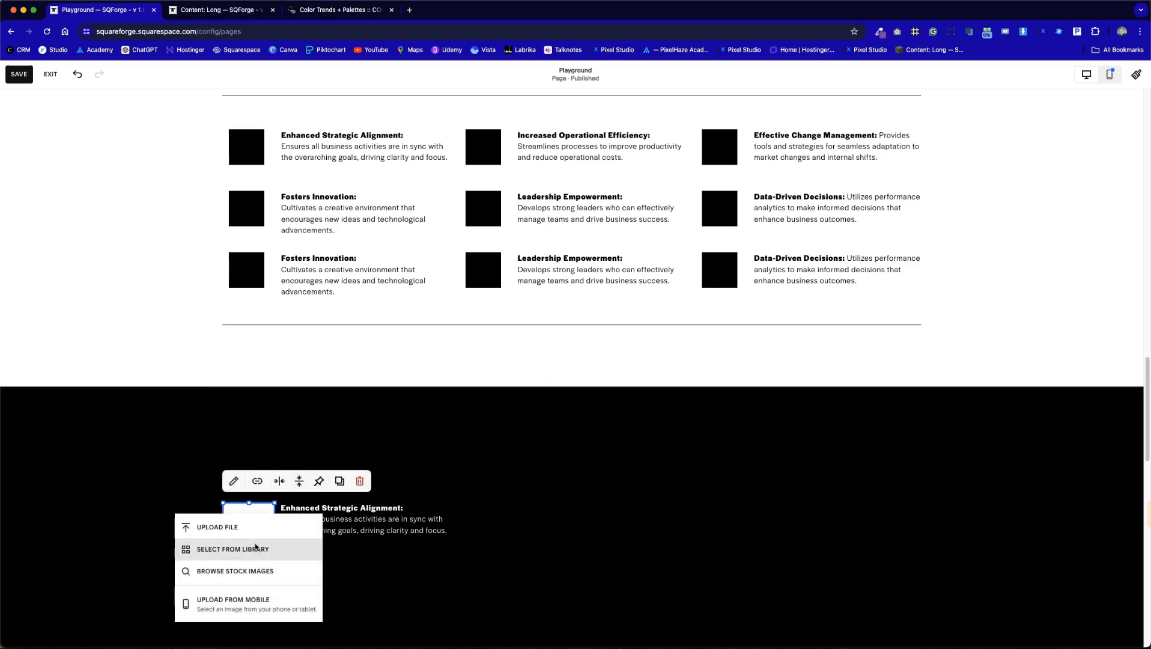
pyautogui.click(256, 550)
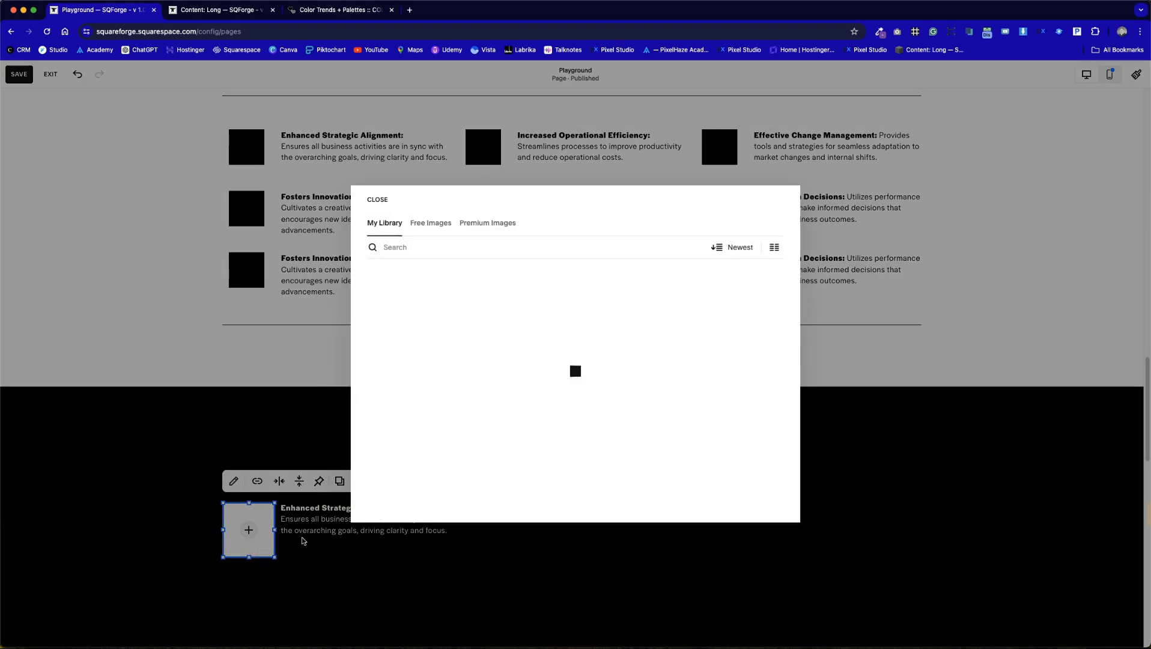
pyautogui.click(765, 313)
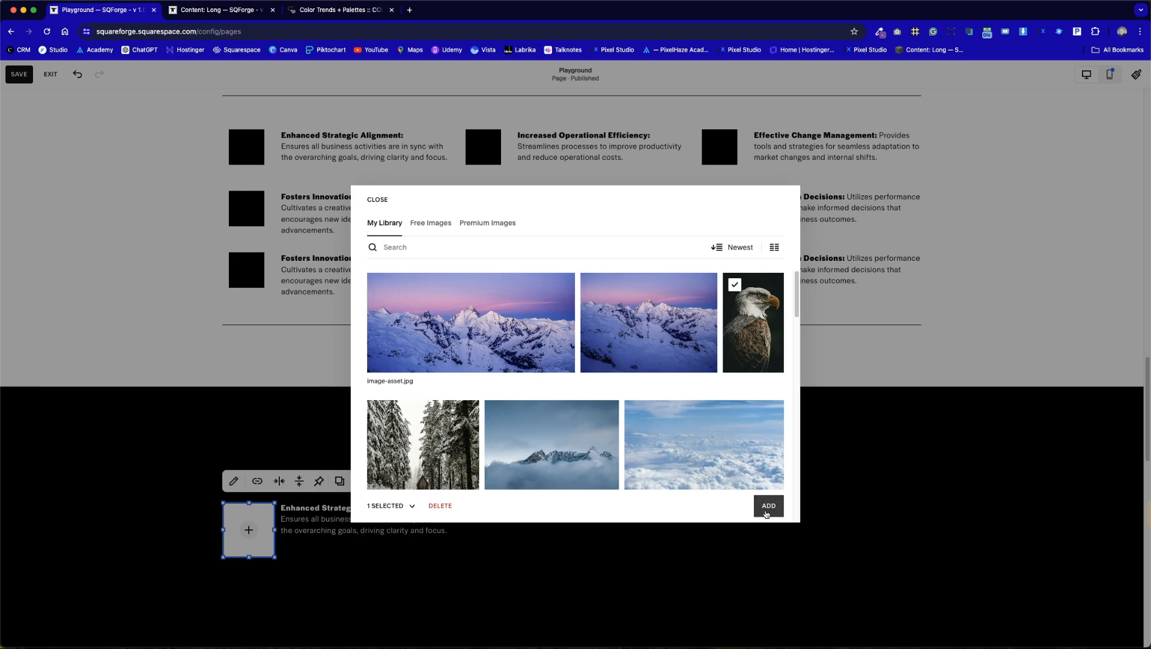
pyautogui.click(768, 506)
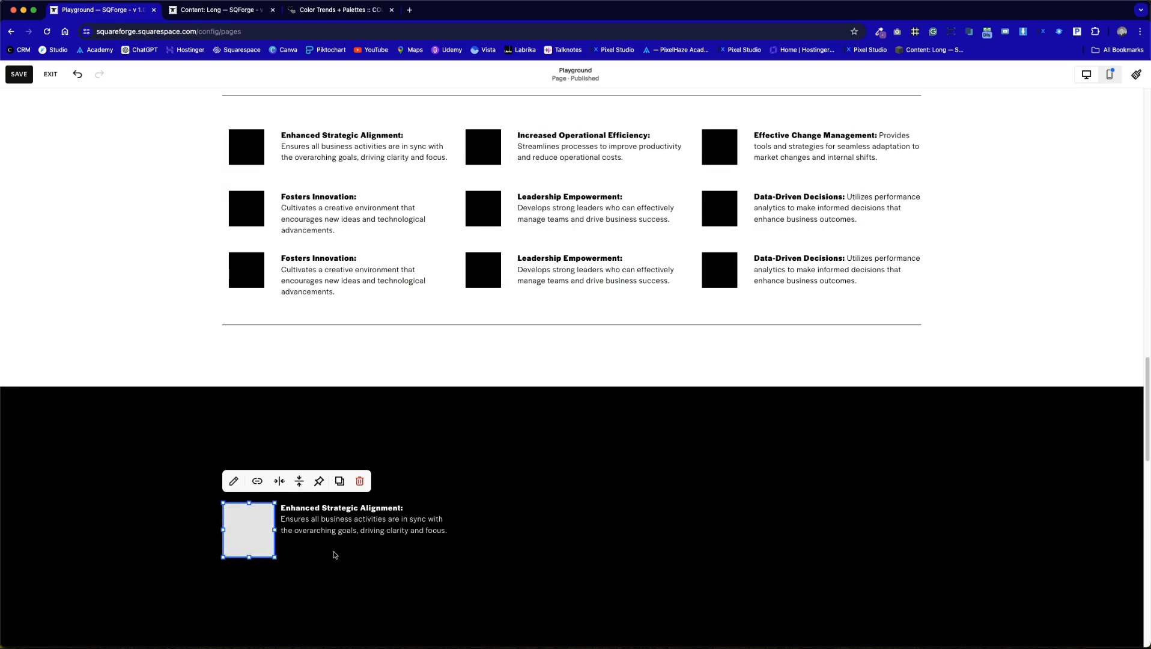
# - Mask the eagle image with the 1:1 circle shape
pyautogui.click(233, 481)
pyautogui.click(354, 400)
pyautogui.click(373, 438)
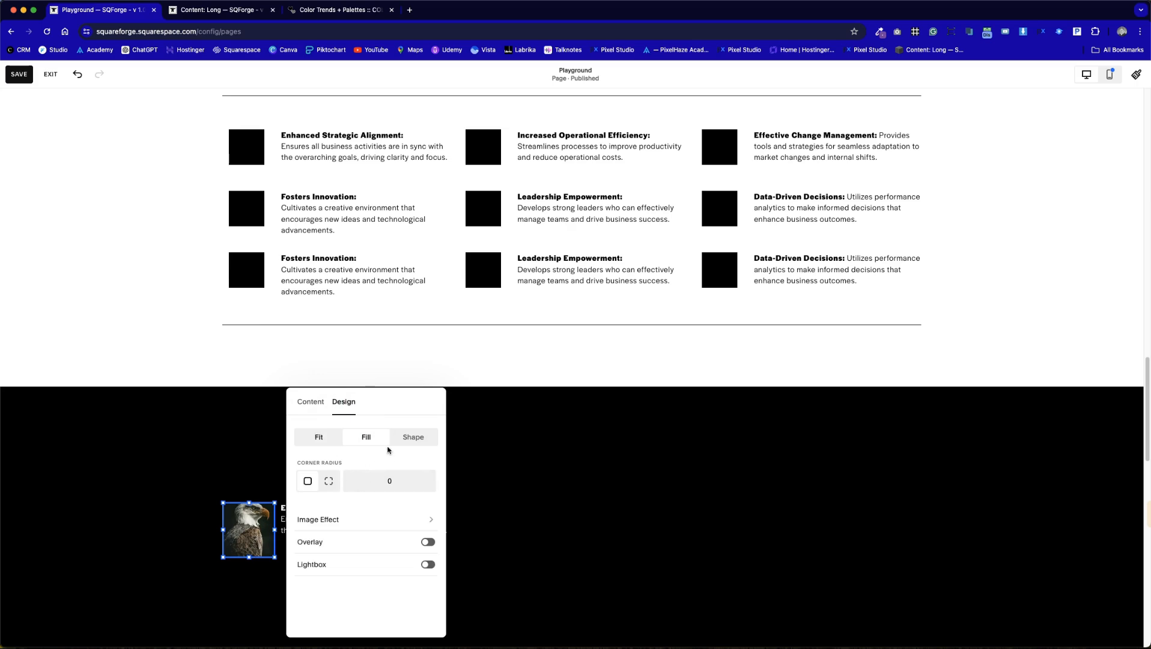
pyautogui.click(410, 439)
pyautogui.click(383, 459)
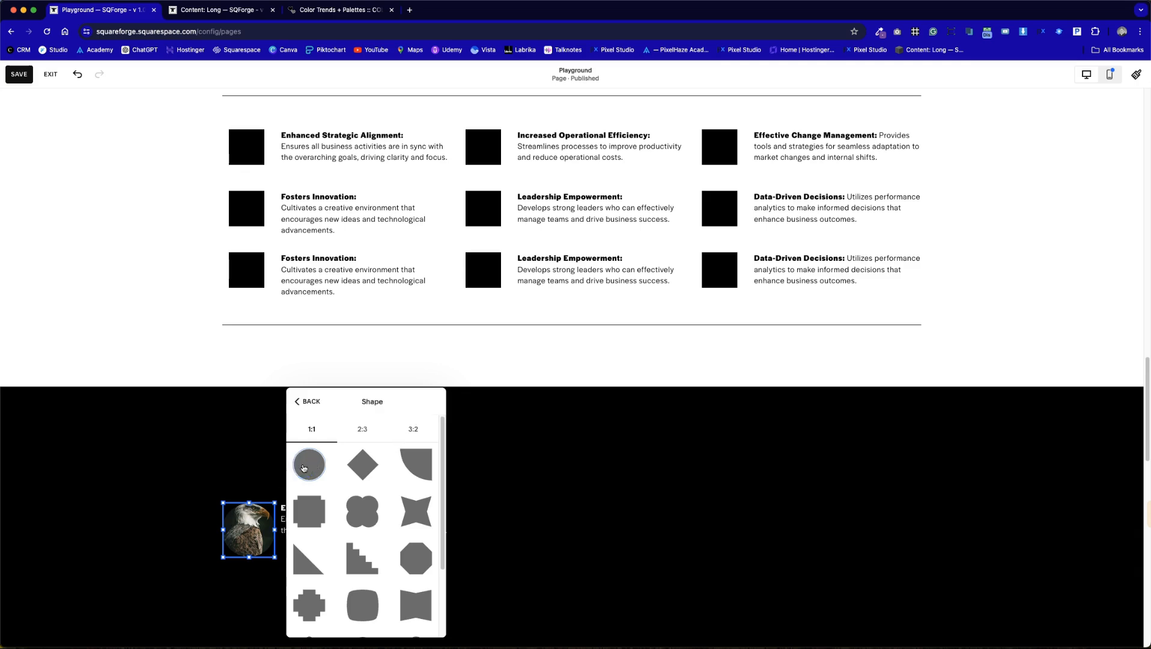
pyautogui.click(218, 472)
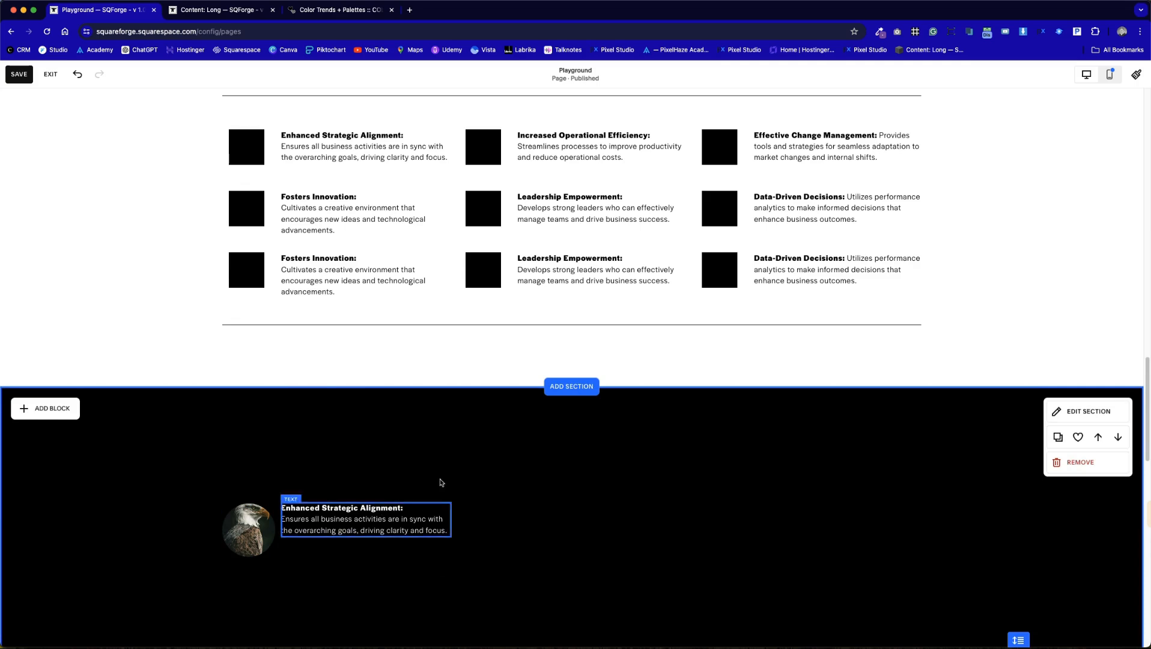
# - Shorten the eagle image block to match the height of the text block beside it
pyautogui.click(445, 529)
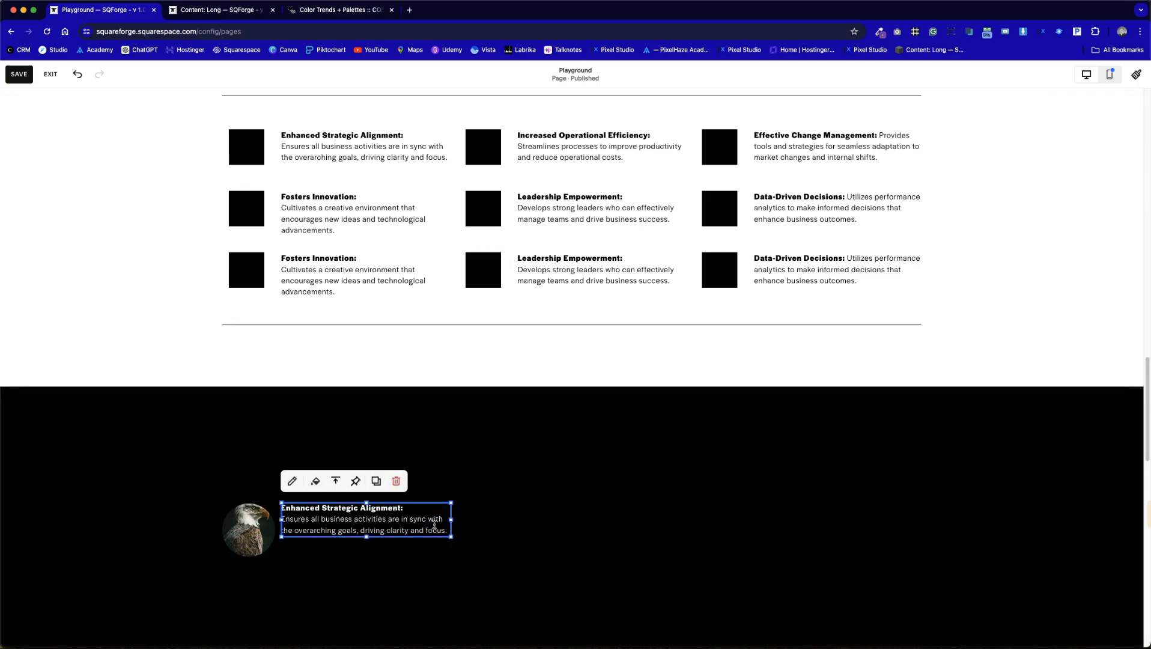
pyautogui.click(302, 574)
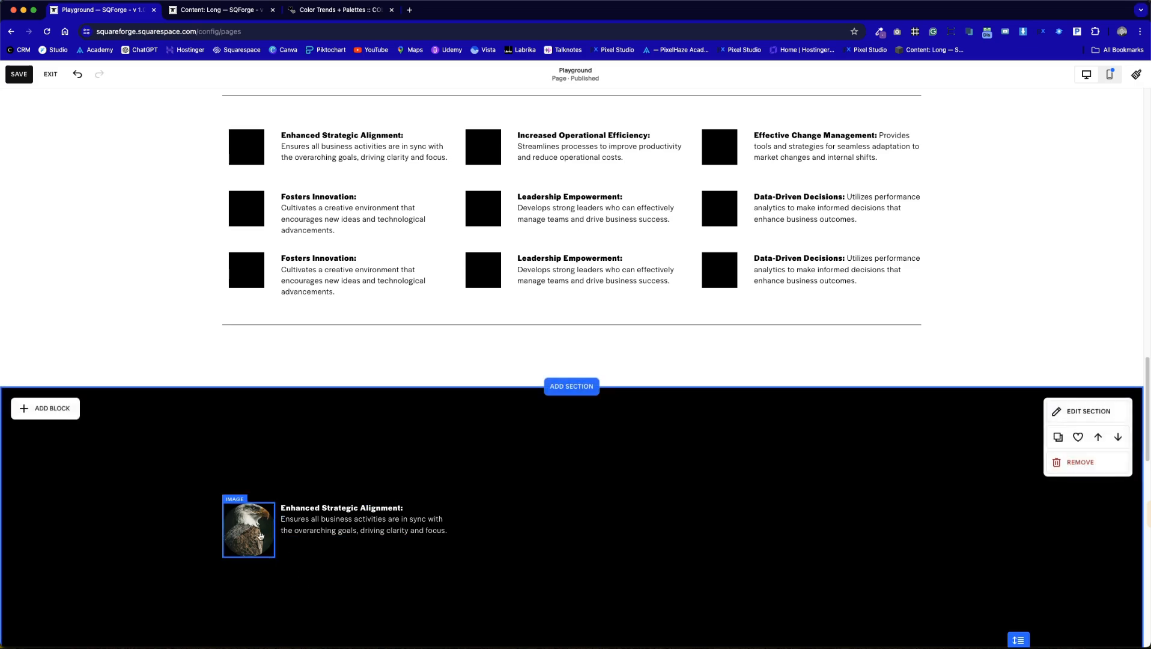
pyautogui.moveTo(270, 552); pyautogui.dragTo(253, 544)
pyautogui.click(306, 566)
pyautogui.click(240, 526)
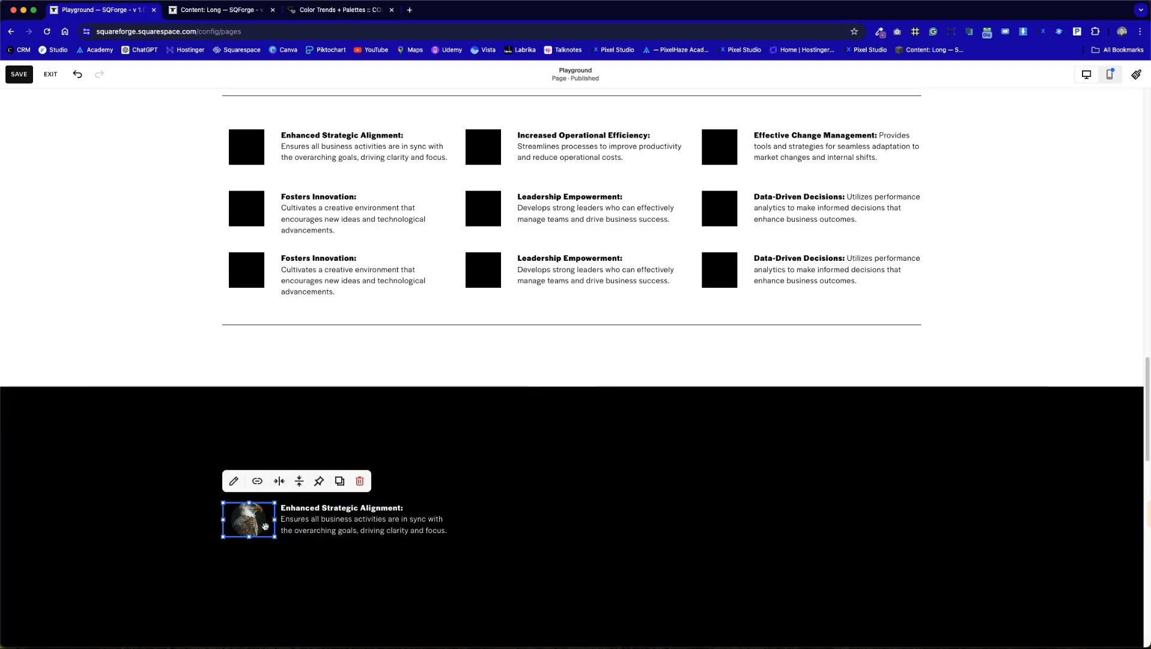
pyautogui.click(287, 562)
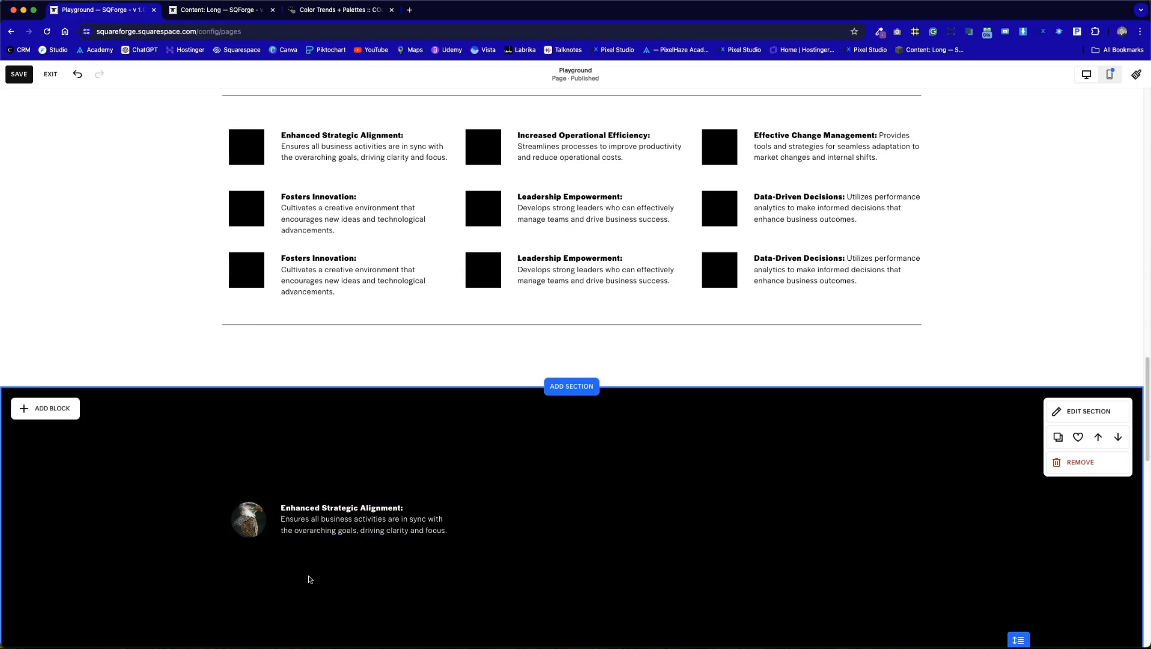
# - Try aligning the circular eagle image to the left of its block, then return it to centre alignment
pyautogui.click(270, 528)
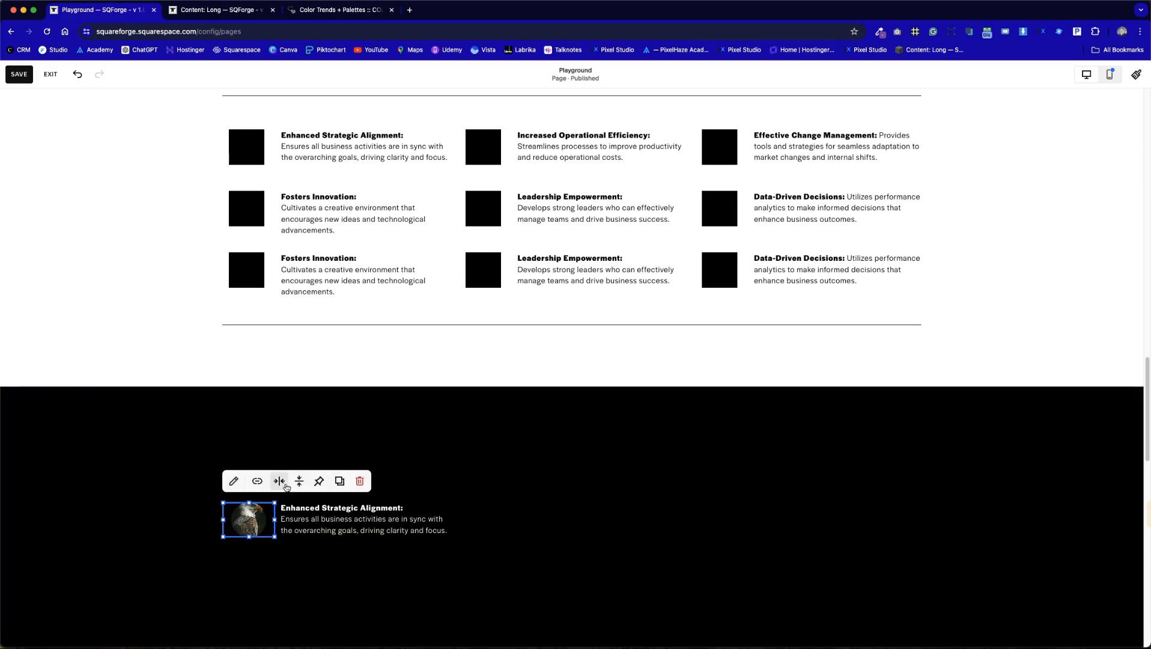
pyautogui.click(280, 481)
pyautogui.click(256, 504)
pyautogui.click(302, 574)
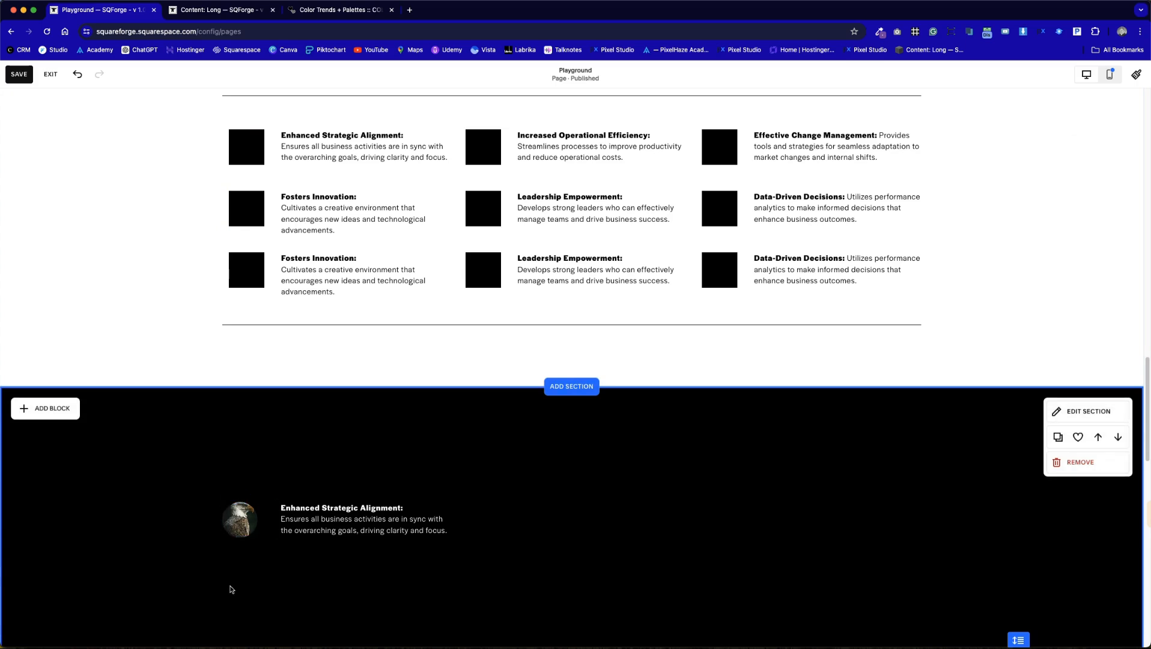
pyautogui.click(259, 523)
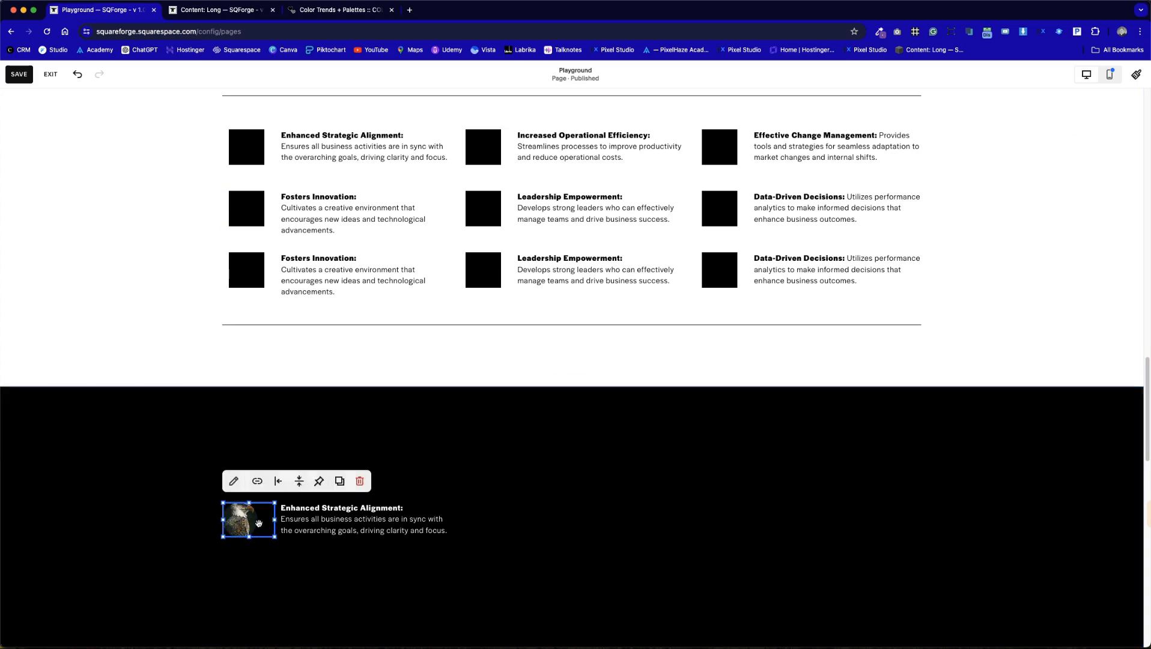
pyautogui.click(278, 480)
pyautogui.click(279, 504)
pyautogui.click(289, 561)
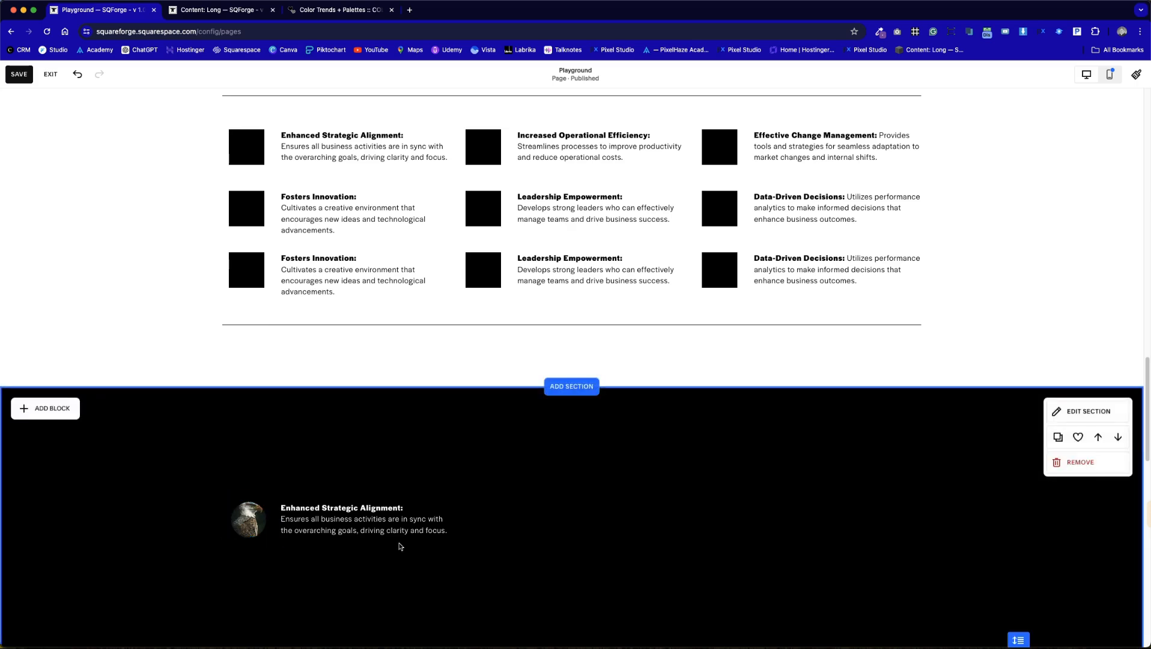
# - Move the eagle image's focal point up to the bird's head
pyautogui.doubleClick(260, 522)
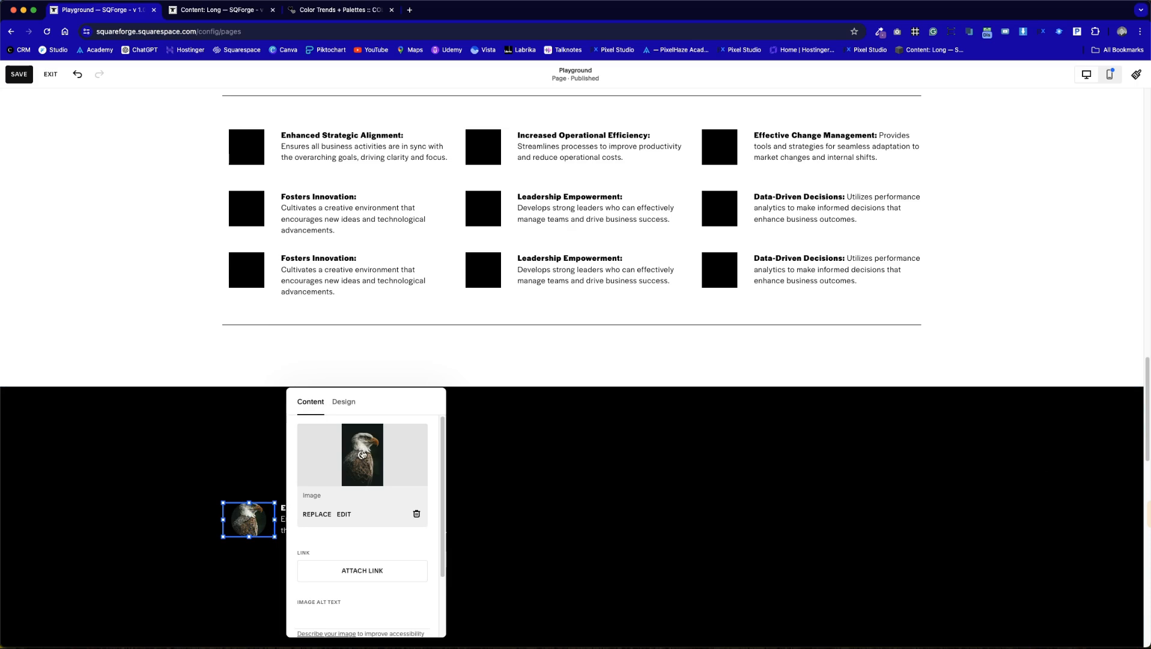
pyautogui.moveTo(362, 454); pyautogui.dragTo(367, 441)
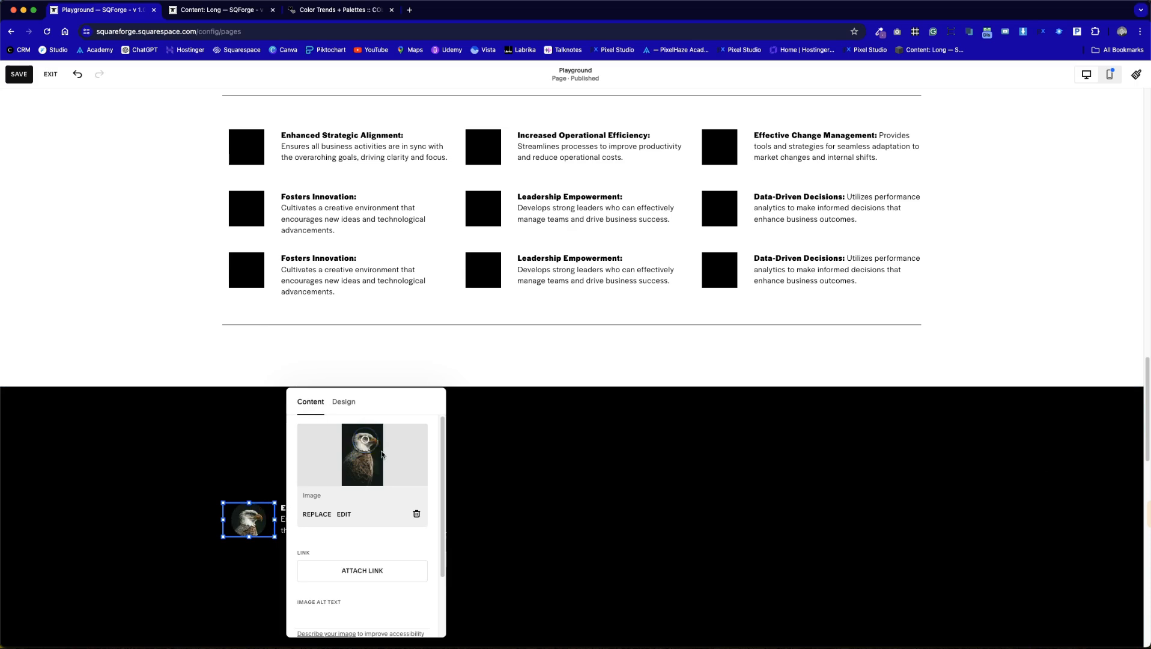
# - Crop the eagle image to a 1:1 ratio framing the bird's head and upper body, and save the edited image
pyautogui.click(348, 514)
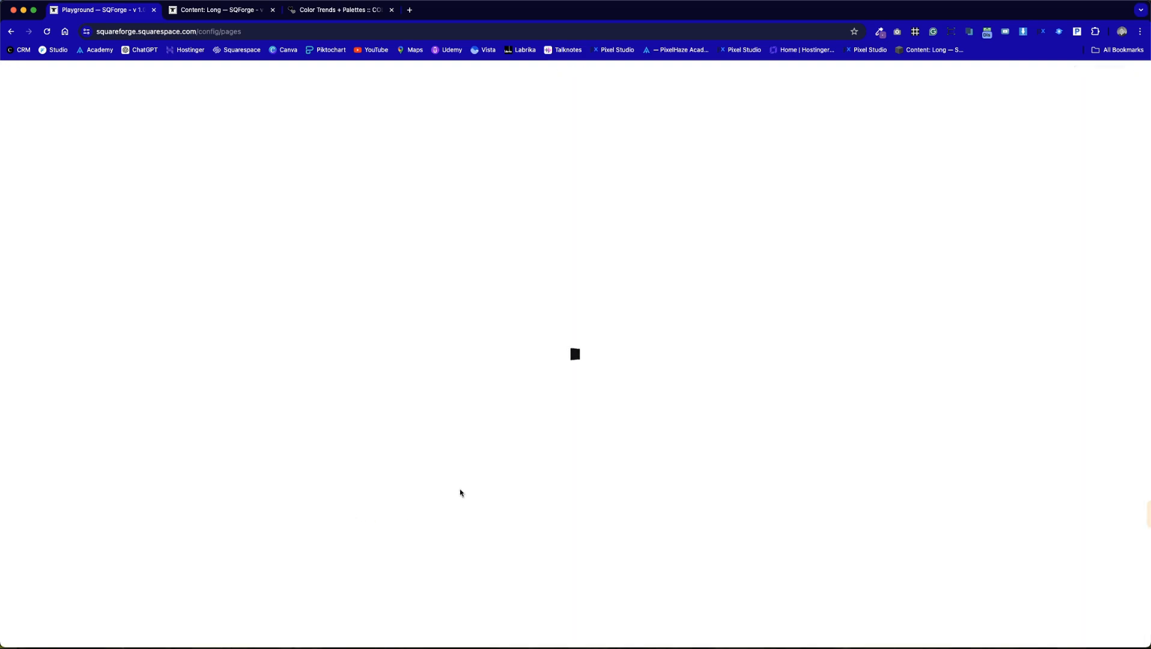
pyautogui.click(1114, 81)
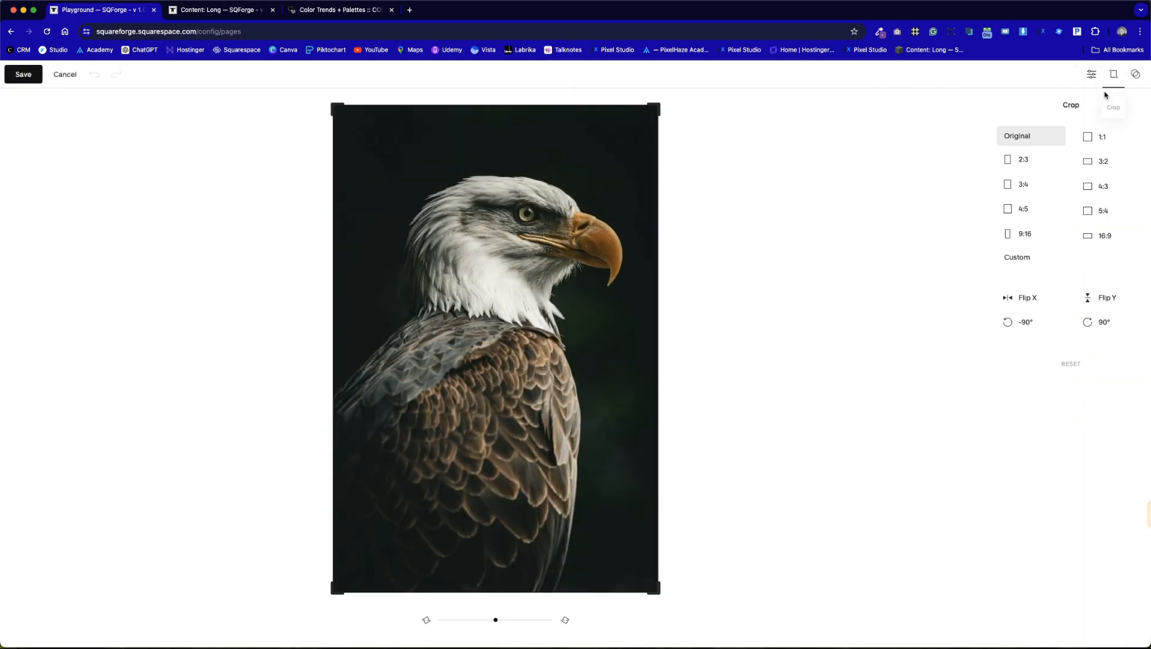
pyautogui.click(1099, 137)
pyautogui.moveTo(581, 375); pyautogui.dragTo(577, 280)
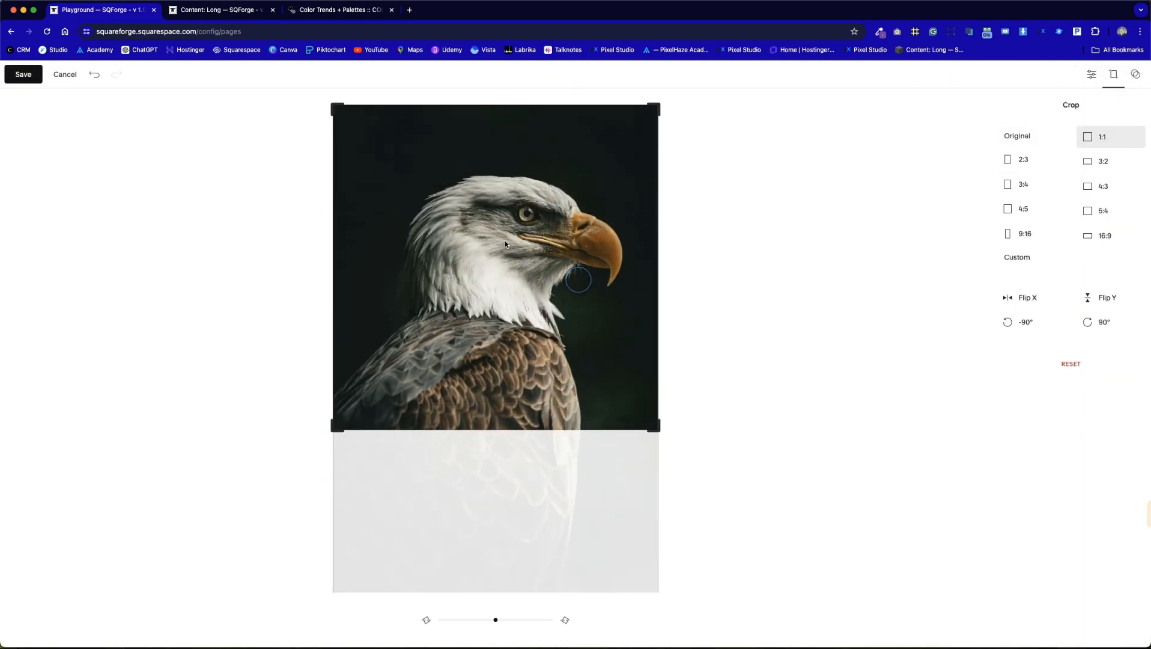
pyautogui.click(30, 75)
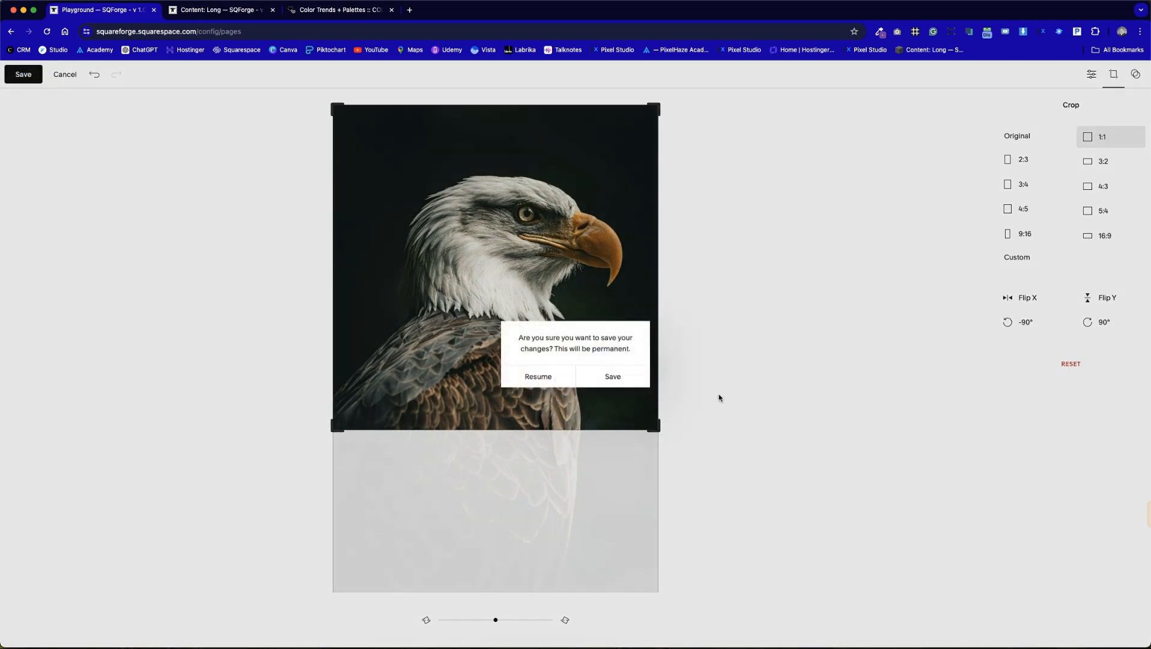
pyautogui.click(636, 383)
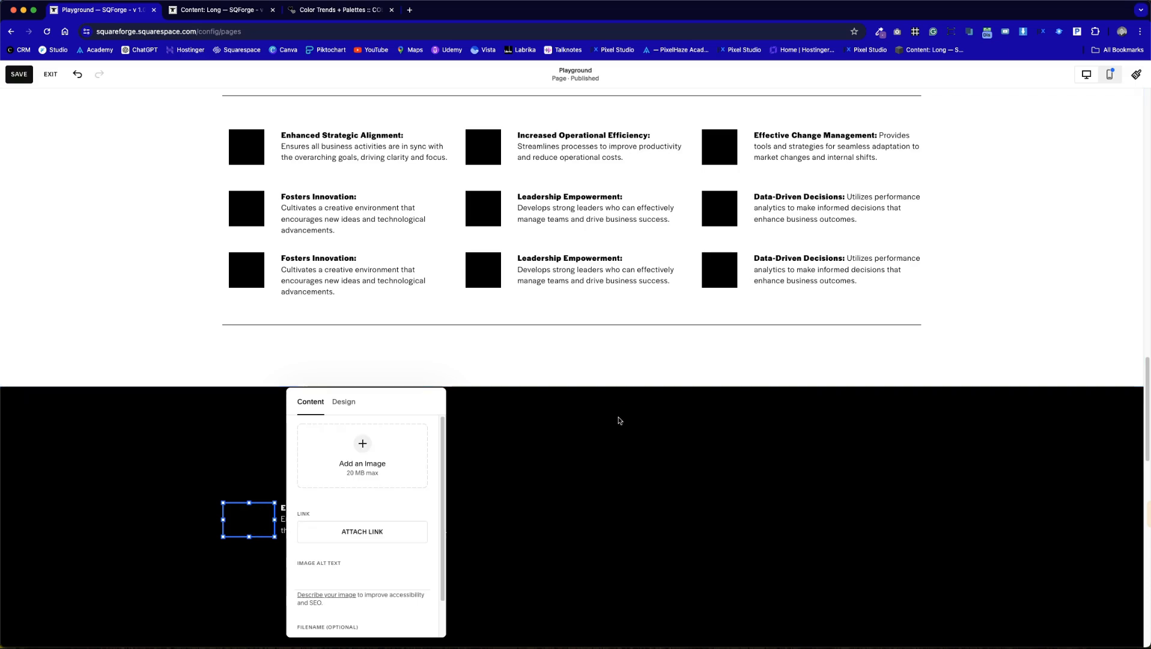
pyautogui.click(571, 519)
pyautogui.moveTo(385, 567); pyautogui.dragTo(185, 514)
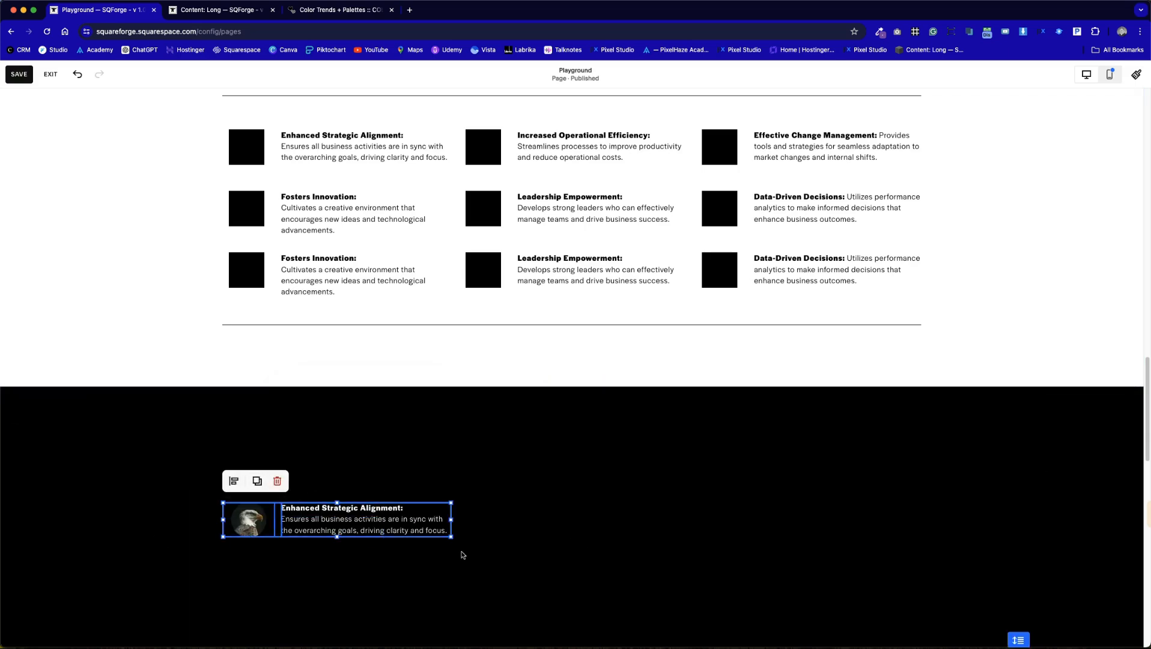
pyautogui.click(540, 591)
pyautogui.moveTo(643, 549); pyautogui.dragTo(143, 429)
pyautogui.moveTo(395, 507); pyautogui.dragTo(395, 506)
pyautogui.click(886, 511)
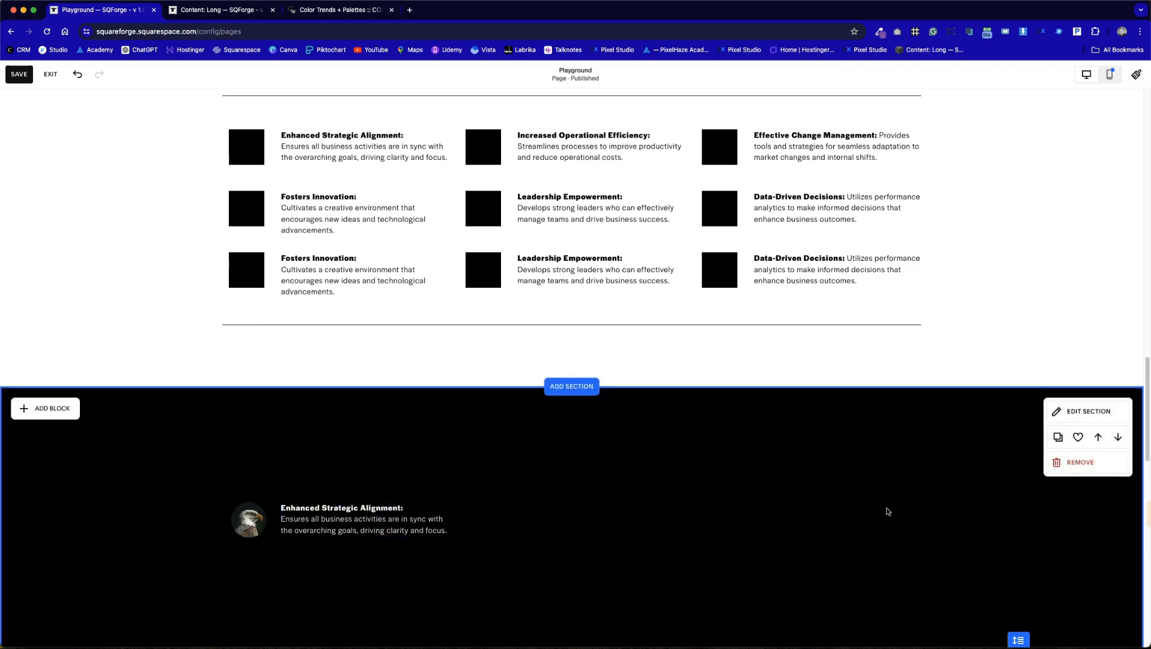
# - Set the black section's fill-screen height to S
pyautogui.click(1092, 411)
pyautogui.scroll(-2, 1060, 580)
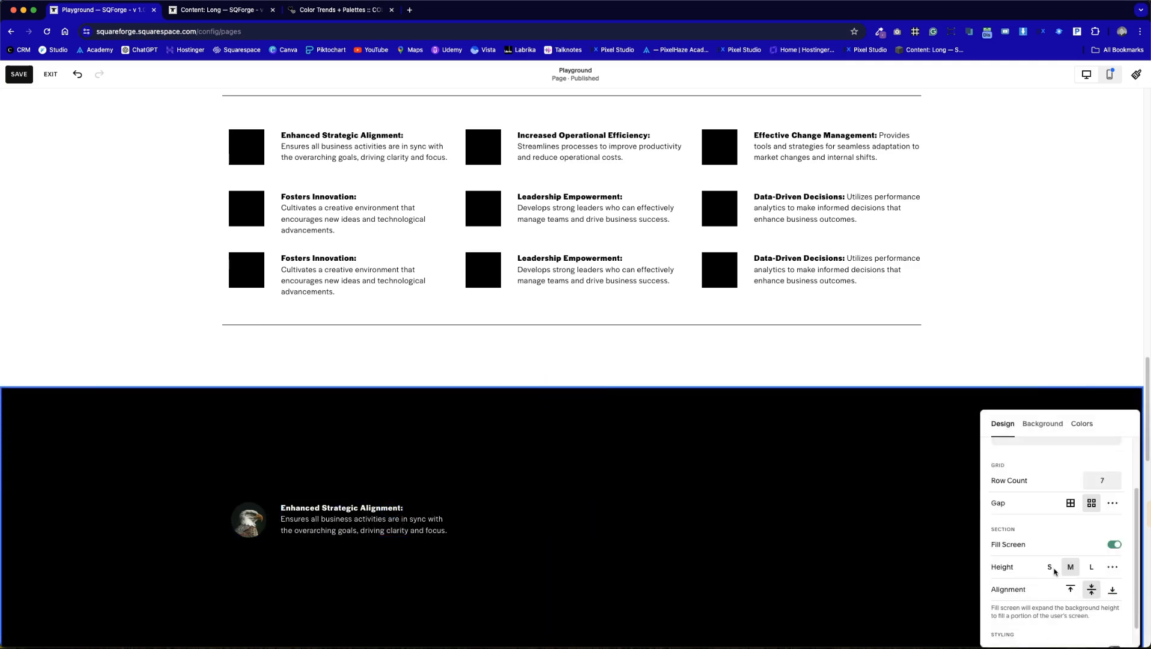
pyautogui.click(1050, 567)
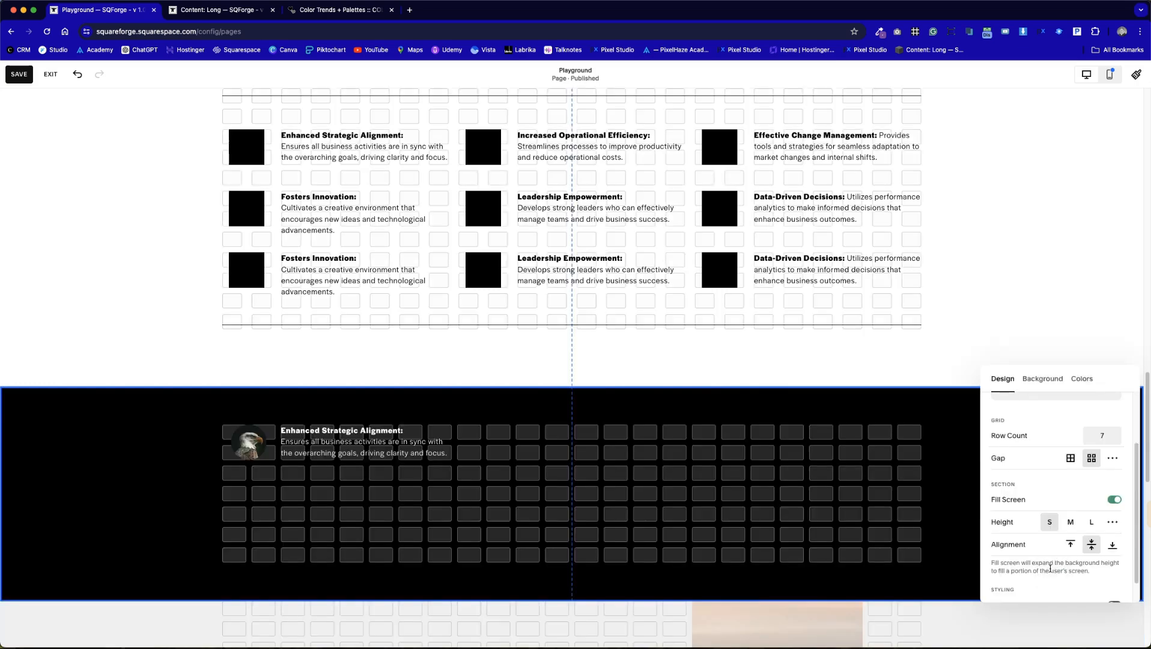
pyautogui.click(178, 498)
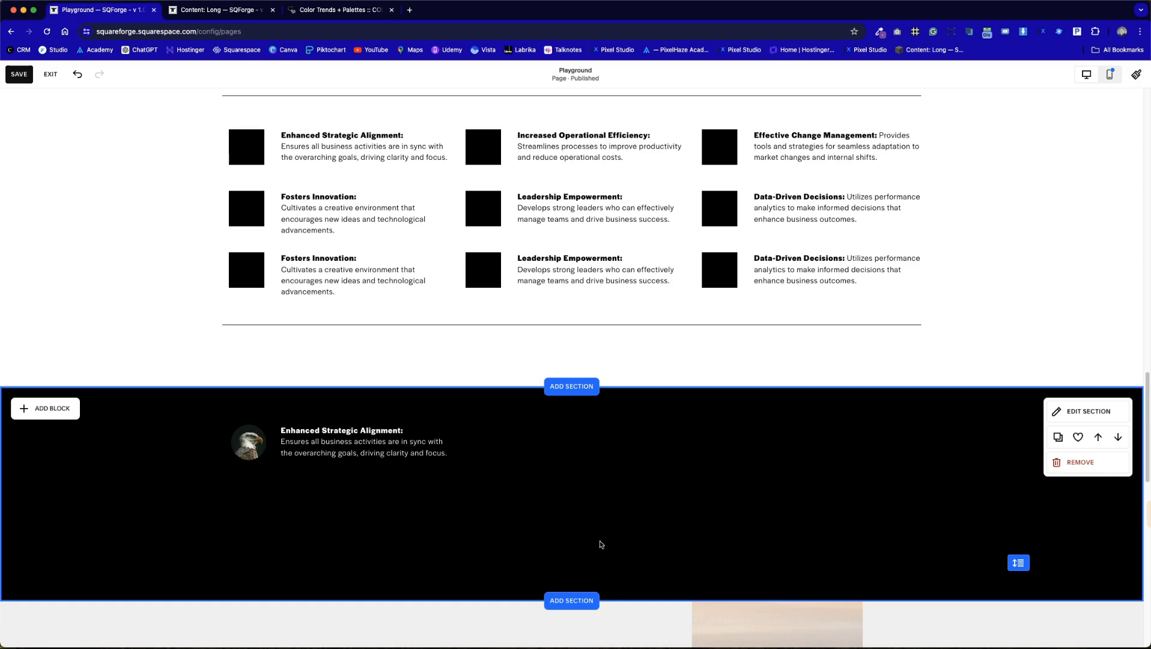
# - Enable the shape divider on the black section
pyautogui.click(1076, 413)
pyautogui.scroll(-3, 1063, 462)
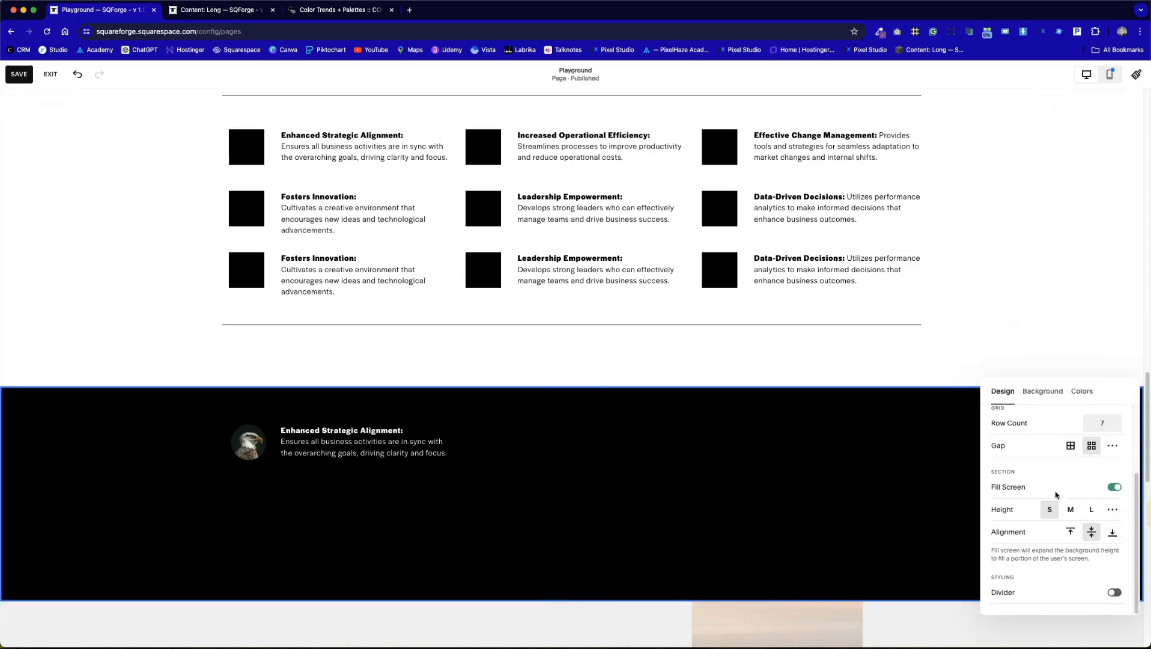
pyautogui.click(1115, 593)
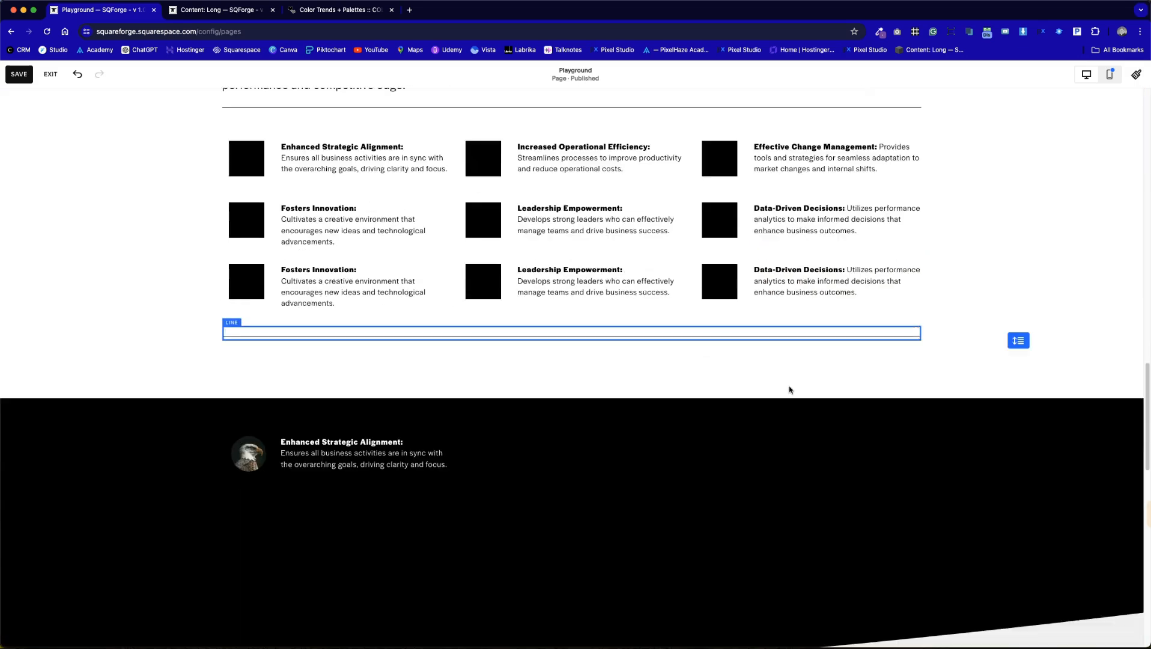
# - Enable the shape divider on the white benefits section above the black one
pyautogui.click(1094, 205)
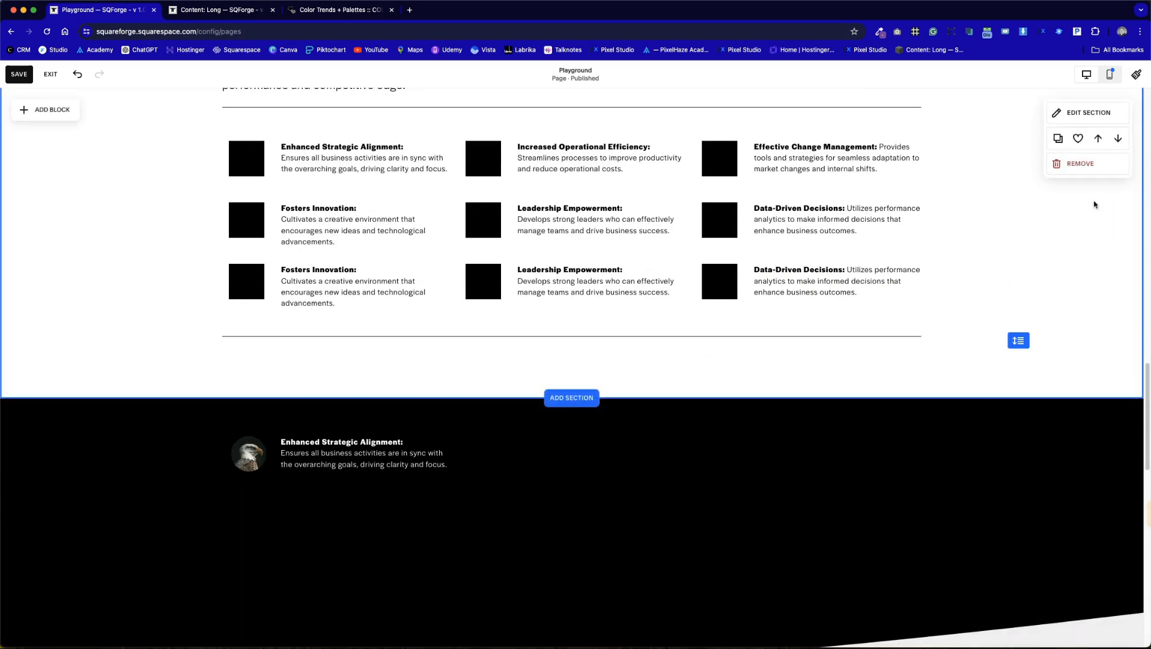
pyautogui.click(1089, 114)
pyautogui.scroll(-2, 1044, 264)
pyautogui.click(1112, 342)
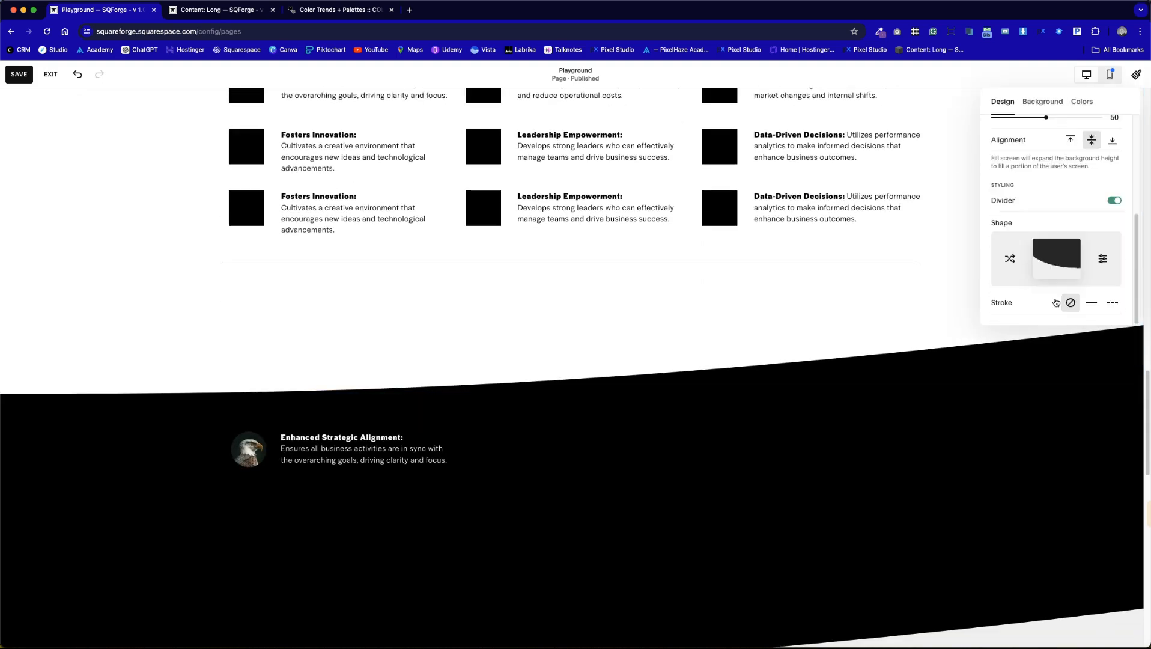
pyautogui.click(864, 422)
# - Flip the black section's divider shape horizontally so its curve runs opposite to the divider above
pyautogui.scroll(-6, 864, 422)
pyautogui.scroll(3, 864, 422)
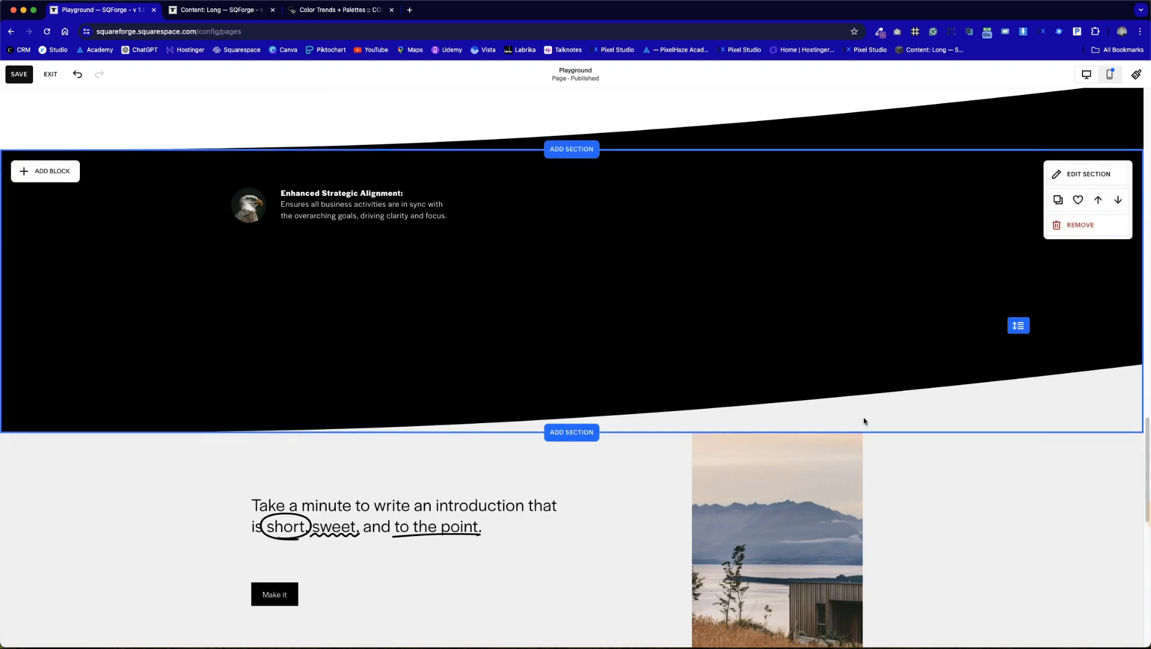
pyautogui.scroll(2, 863, 417)
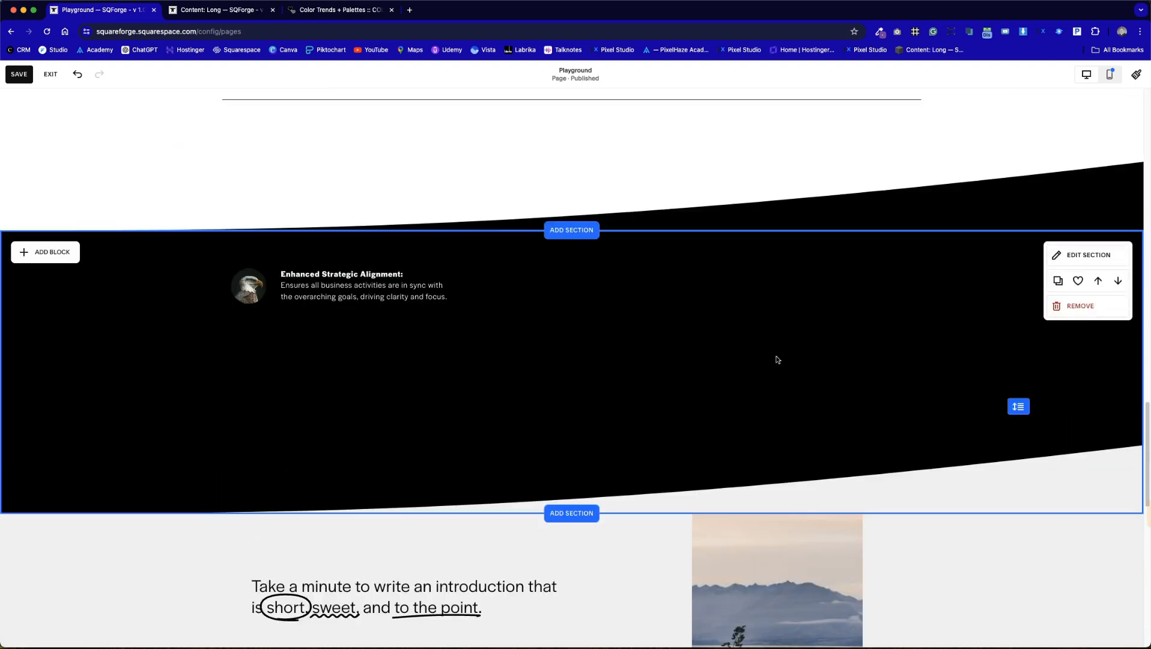
pyautogui.click(1079, 257)
pyautogui.scroll(-5, 1113, 405)
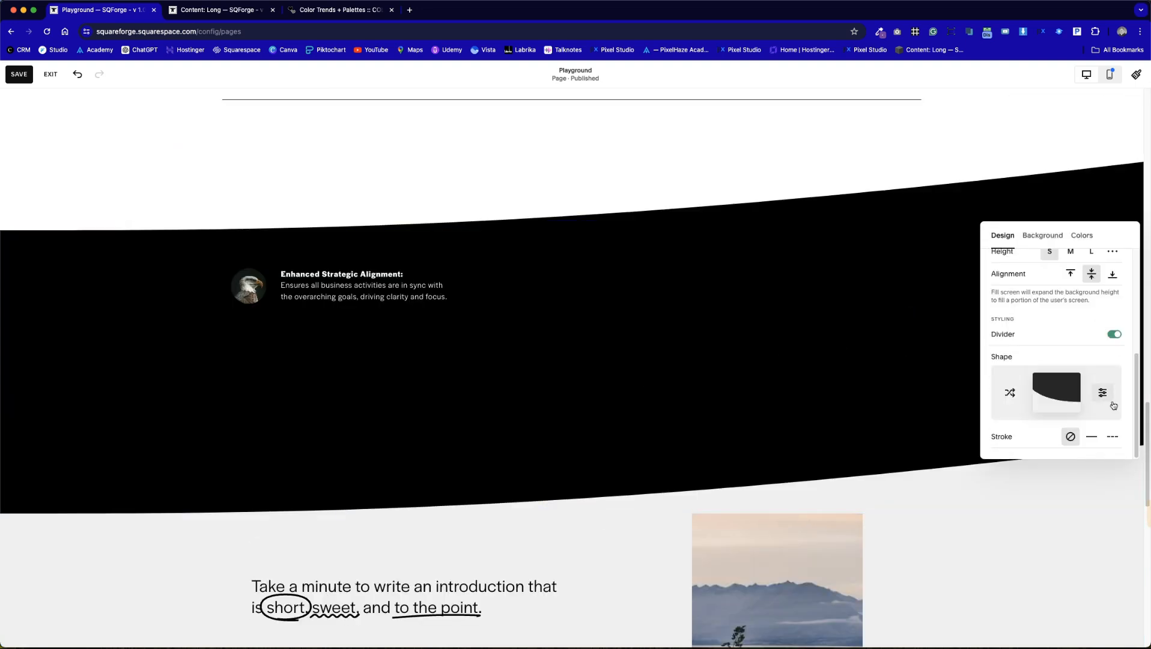
pyautogui.click(1102, 392)
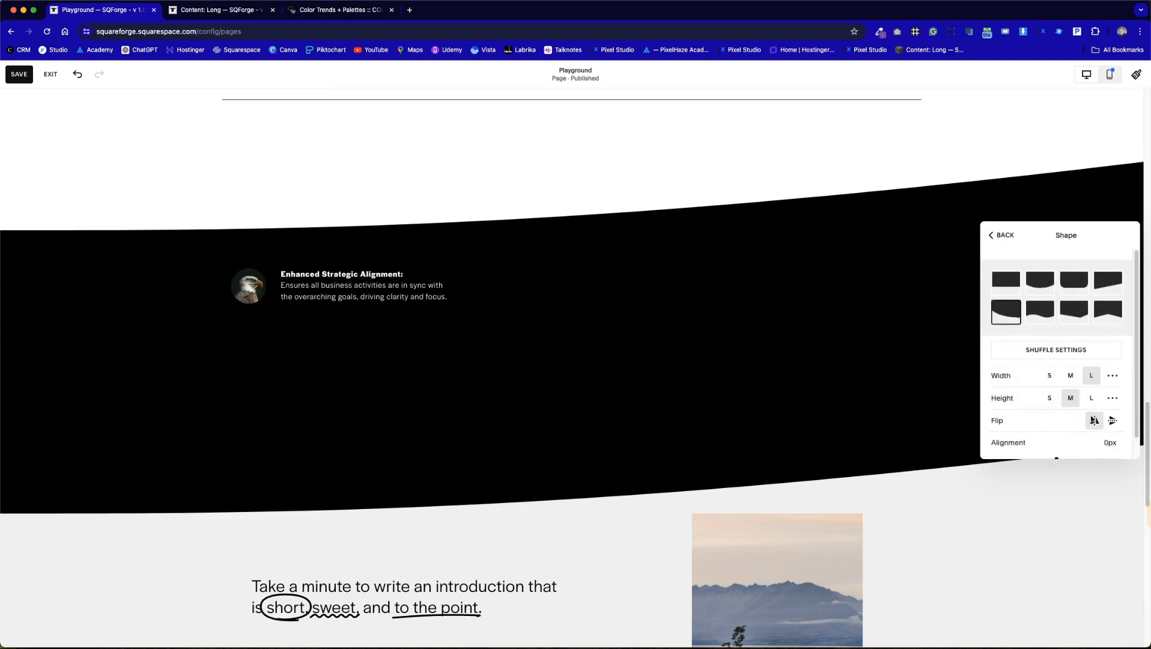
pyautogui.click(1094, 421)
pyautogui.click(792, 389)
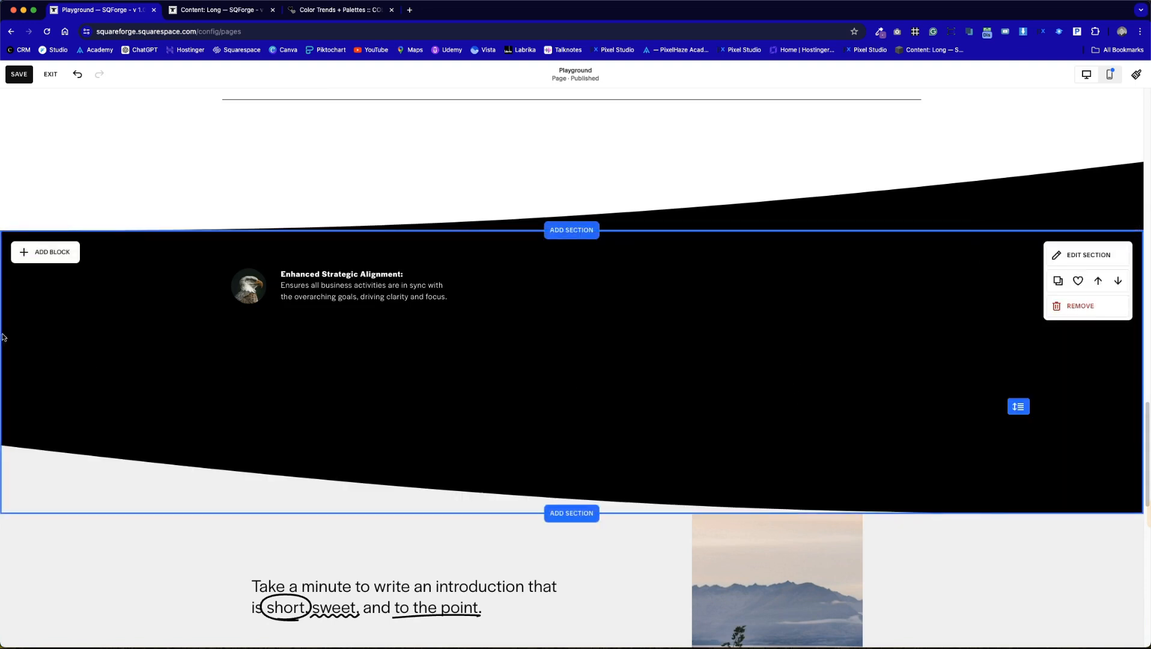
# - Review the neighbouring sections and save the Playground page
pyautogui.scroll(10, 139, 332)
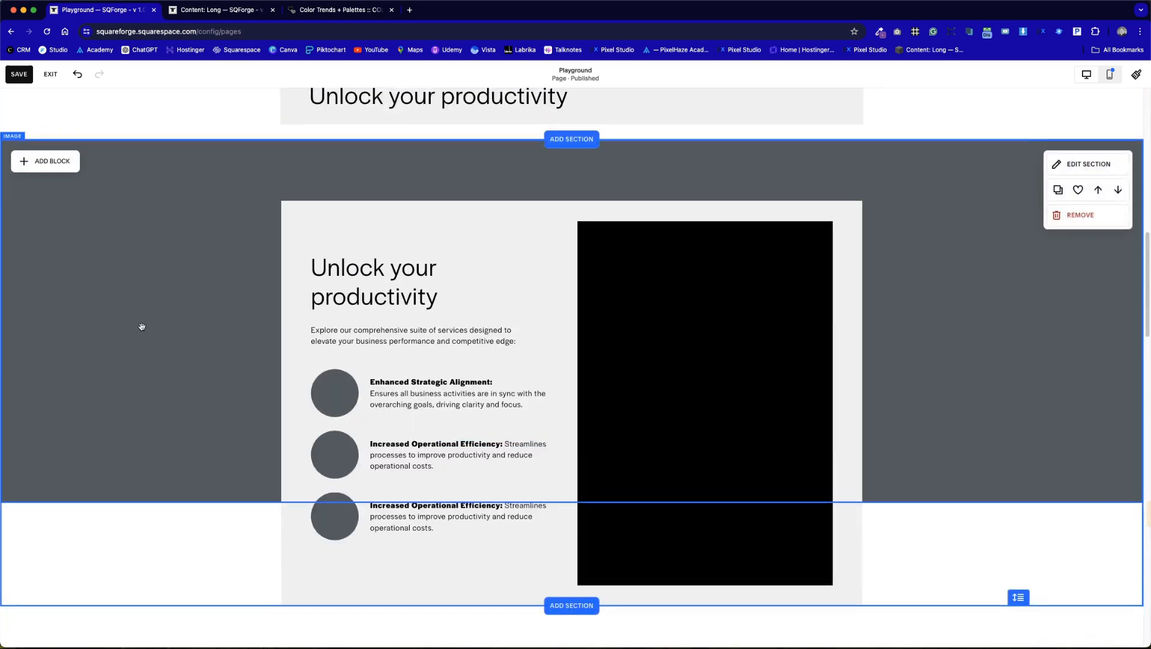
pyautogui.scroll(-7, 142, 329)
pyautogui.scroll(-15, 142, 330)
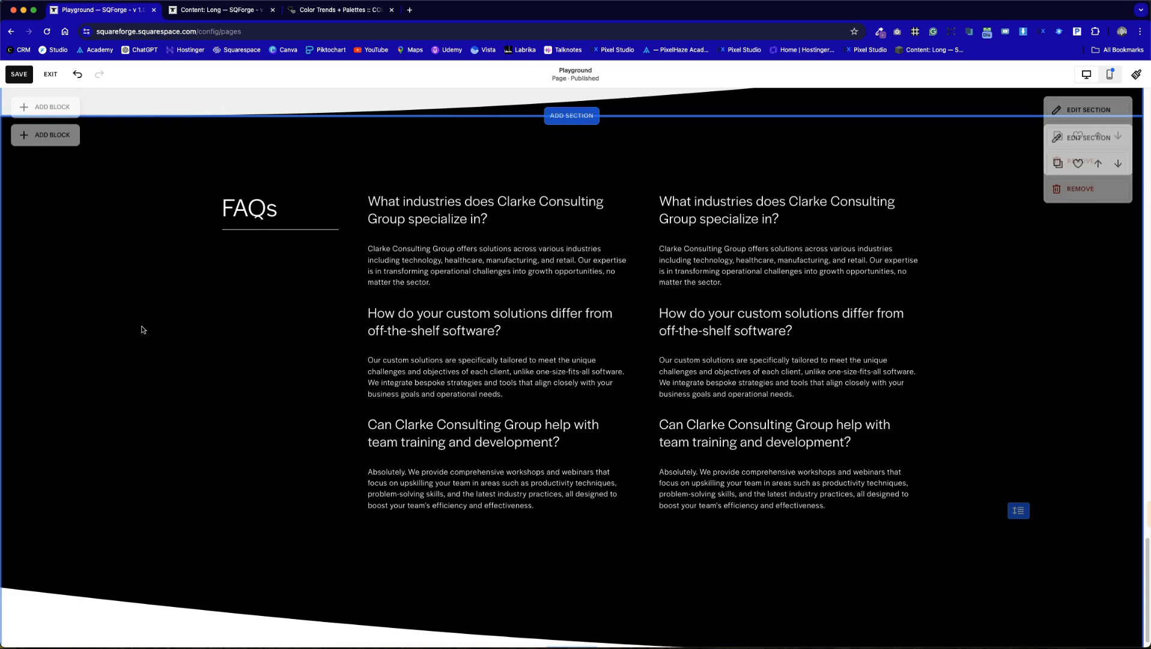
pyautogui.scroll(12, 143, 328)
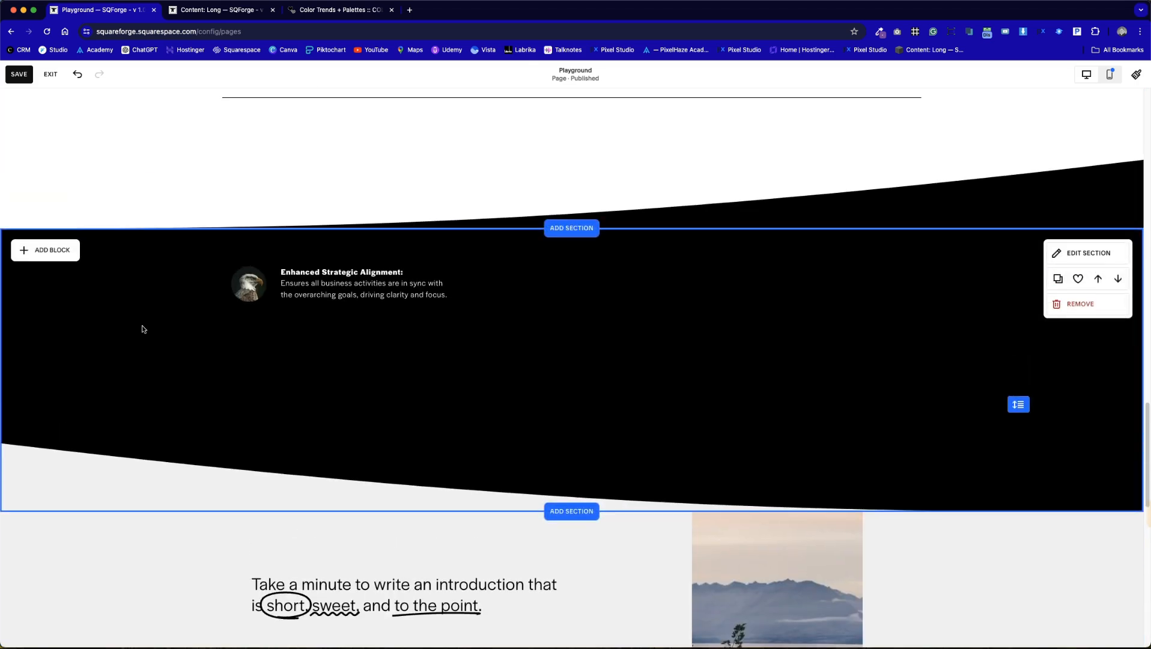
pyautogui.click(19, 74)
# - In the mobile layout, shrink the eagle image to a small block at the upper left of the black section
pyautogui.scroll(5, 364, 362)
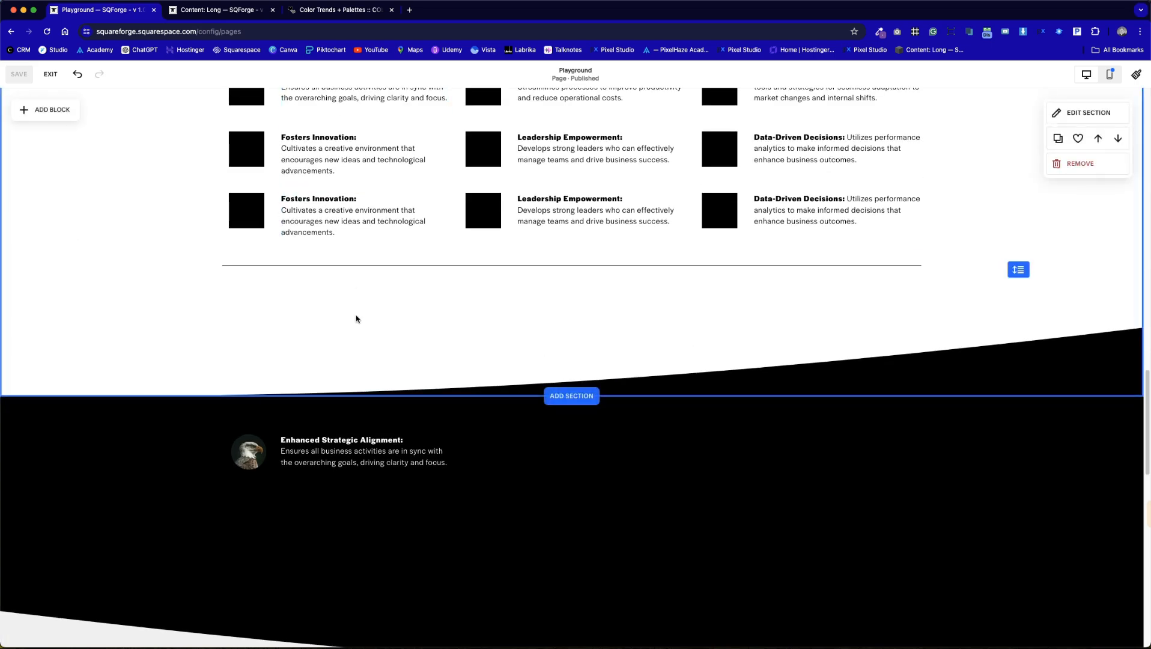
pyautogui.click(1109, 73)
pyautogui.scroll(-8, 559, 484)
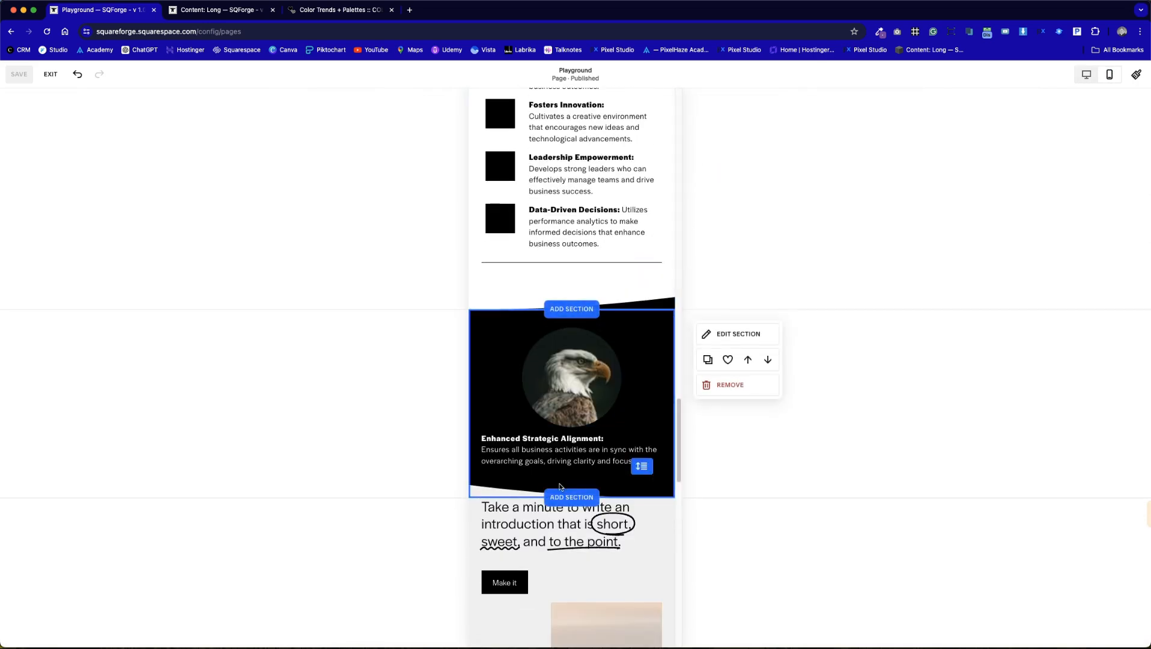
pyautogui.click(587, 391)
pyautogui.moveTo(658, 376); pyautogui.dragTo(529, 383)
pyautogui.moveTo(498, 428); pyautogui.dragTo(498, 375)
# - Narrow the mobile text block and place it beside the eagle image, to its right
pyautogui.click(617, 418)
pyautogui.click(519, 463)
pyautogui.moveTo(520, 463); pyautogui.dragTo(528, 351)
pyautogui.click(570, 442)
pyautogui.click(534, 353)
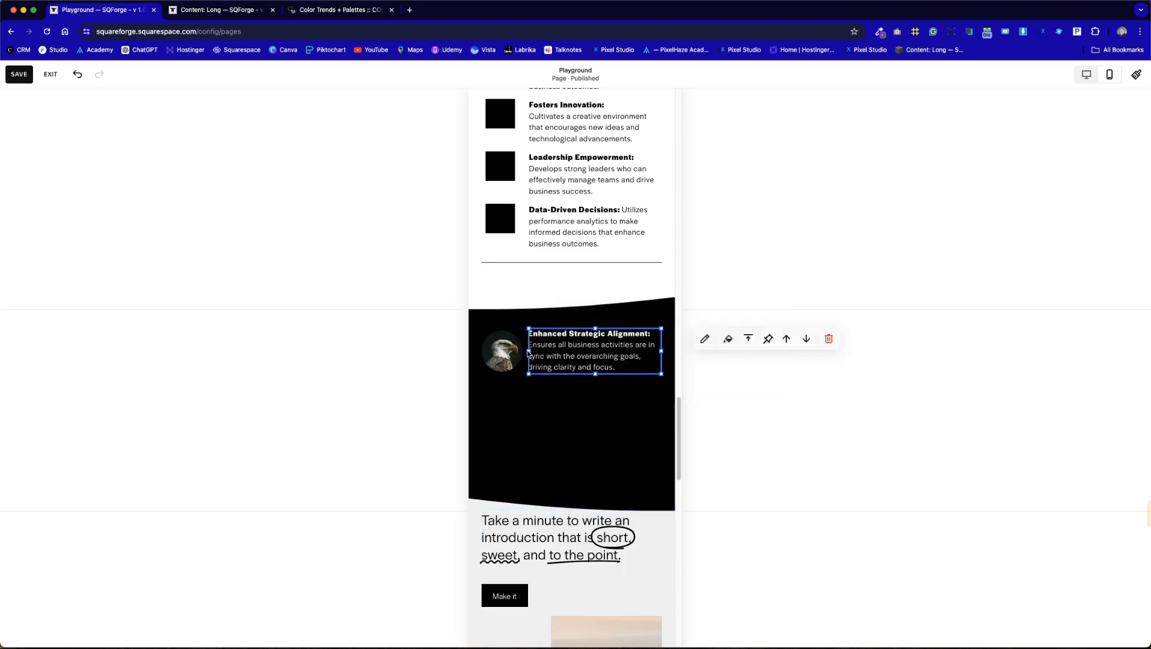
# - Try widening the mobile text block towards the eagle image
pyautogui.click(528, 351)
pyautogui.click(529, 351)
pyautogui.moveTo(528, 351)
pyautogui.mouseDown()
pyautogui.moveTo(538, 352)
pyautogui.moveTo(515, 352)
pyautogui.mouseUp()
pyautogui.click(520, 352)
# - Shorten the eagle image block in the mobile layout so the circle becomes smaller beside the text
pyautogui.click(504, 358)
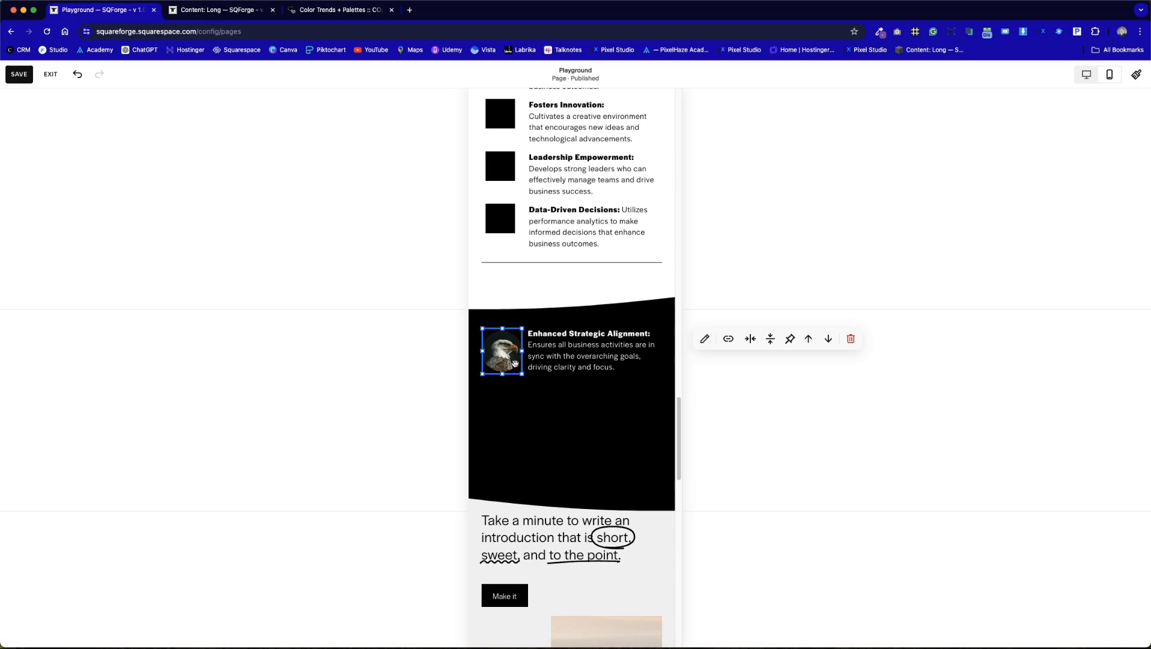
pyautogui.moveTo(502, 374); pyautogui.dragTo(503, 359)
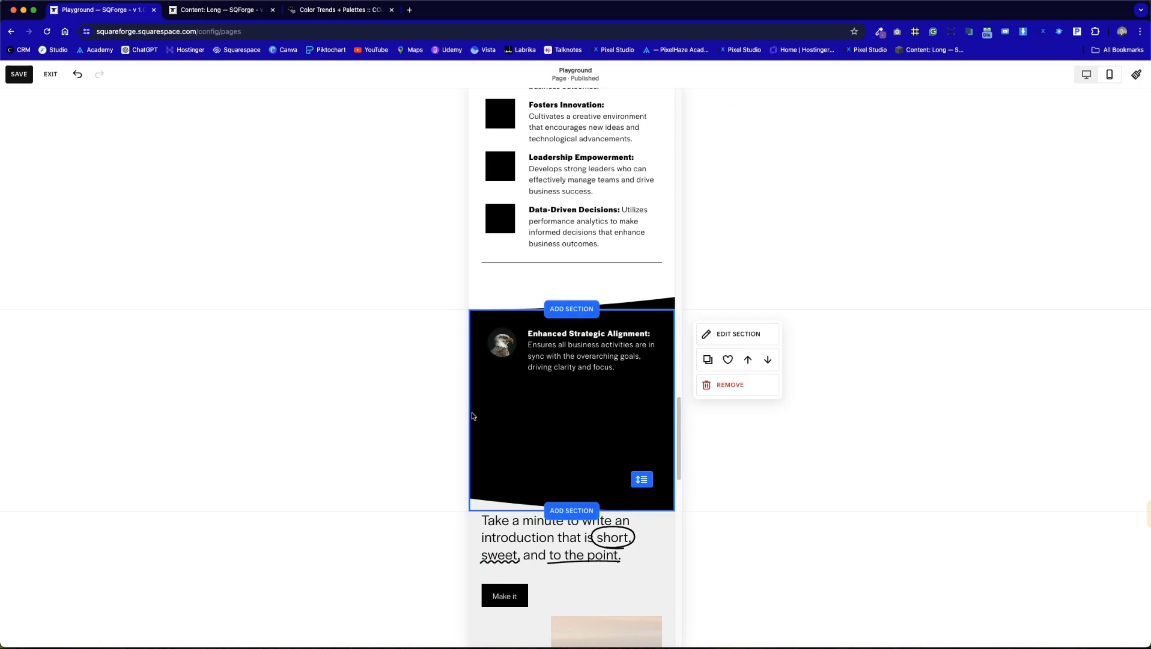
pyautogui.moveTo(639, 406); pyautogui.dragTo(476, 327)
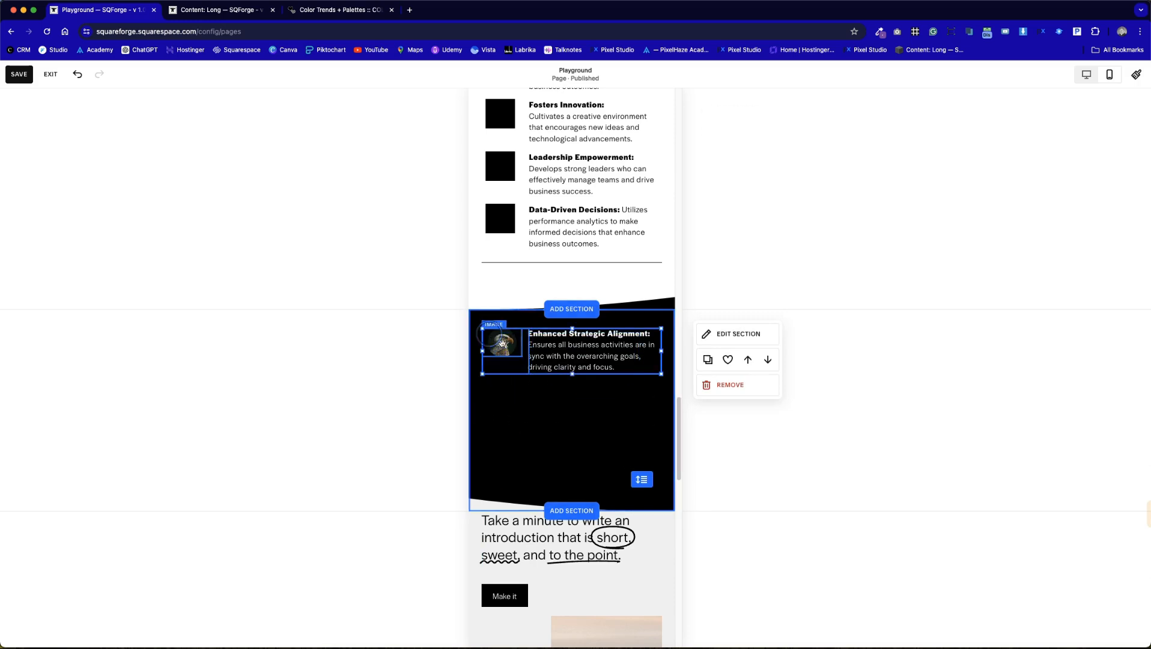
pyautogui.click(579, 415)
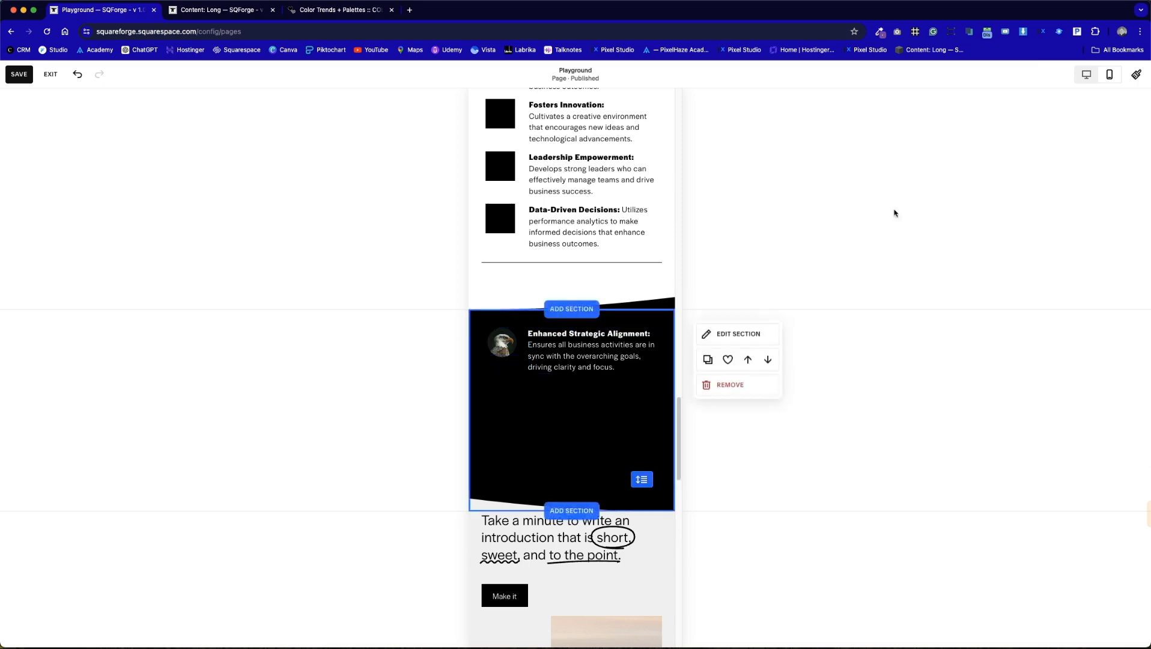
# - In the desktop layout, duplicate the eagle image and text pair and place the copy directly below the original
pyautogui.click(1087, 75)
pyautogui.moveTo(462, 435); pyautogui.dragTo(198, 358)
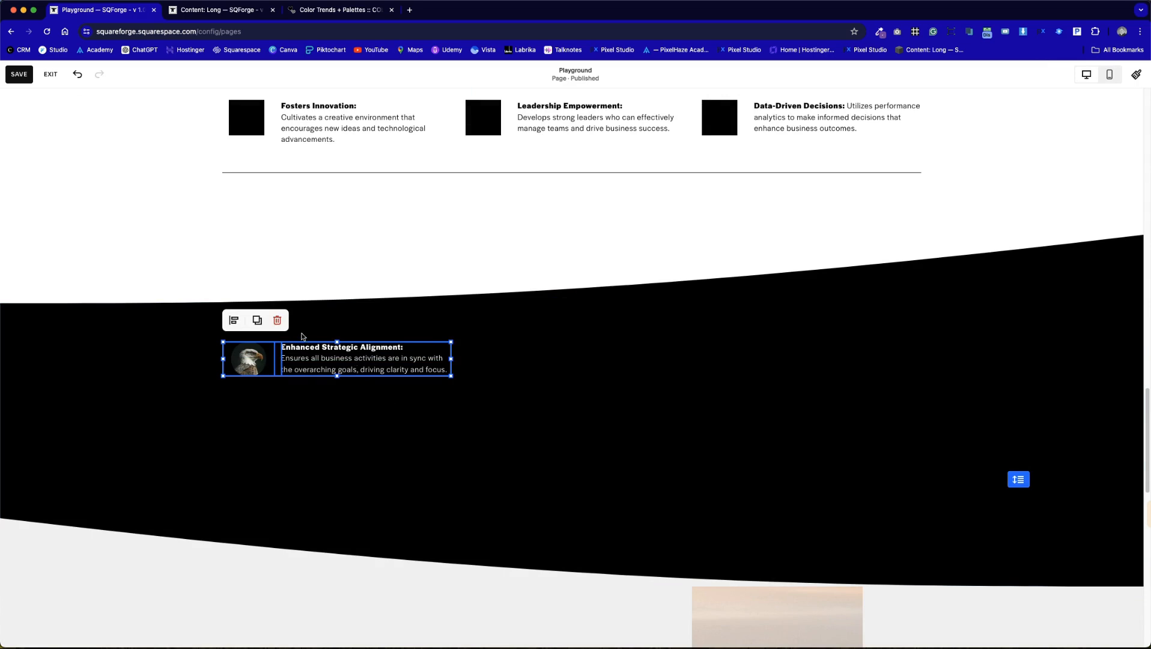
pyautogui.click(257, 320)
pyautogui.moveTo(401, 380); pyautogui.dragTo(372, 400)
pyautogui.click(456, 476)
# - Try moving the duplicated image and text pair one row lower, then return it directly below the first pair
pyautogui.scroll(2, 504, 465)
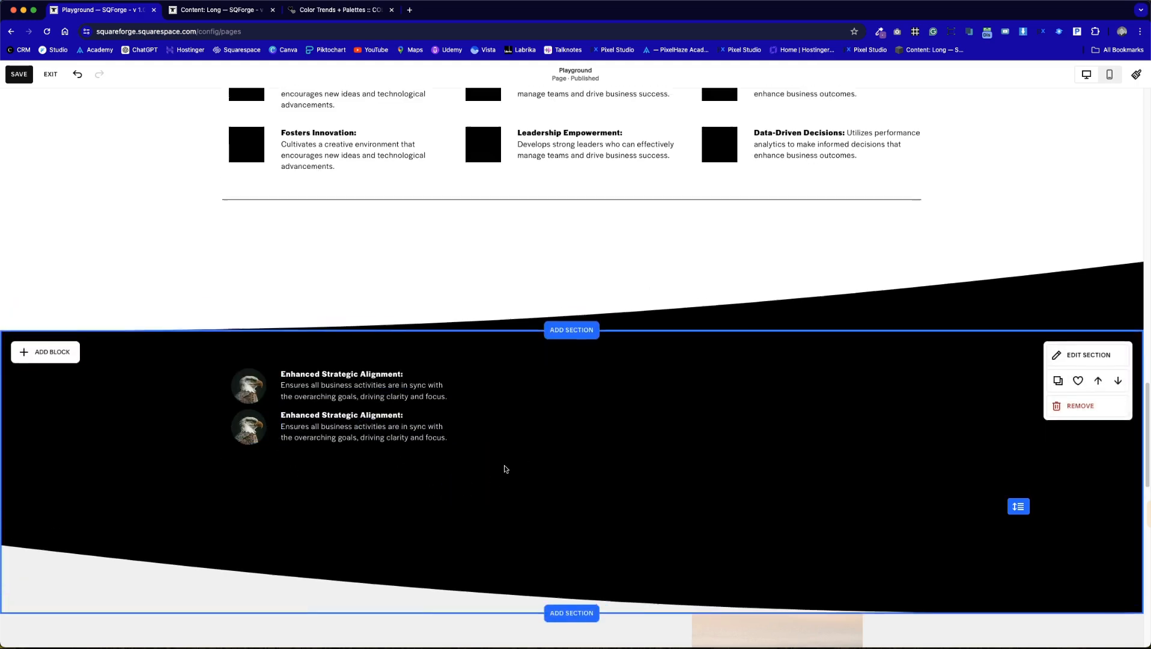
pyautogui.scroll(-1, 505, 466)
pyautogui.moveTo(444, 522); pyautogui.dragTo(213, 474)
pyautogui.moveTo(287, 472); pyautogui.dragTo(287, 493)
pyautogui.click(260, 357)
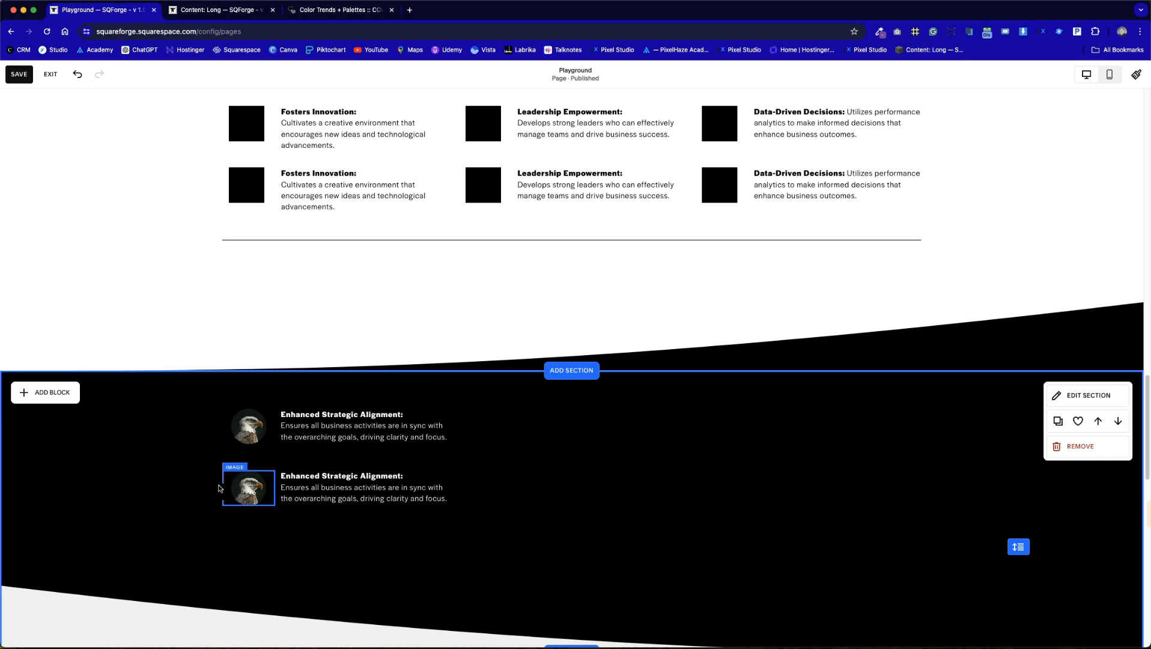
pyautogui.moveTo(472, 542); pyautogui.dragTo(206, 479)
pyautogui.moveTo(357, 500); pyautogui.dragTo(360, 479)
pyautogui.click(534, 501)
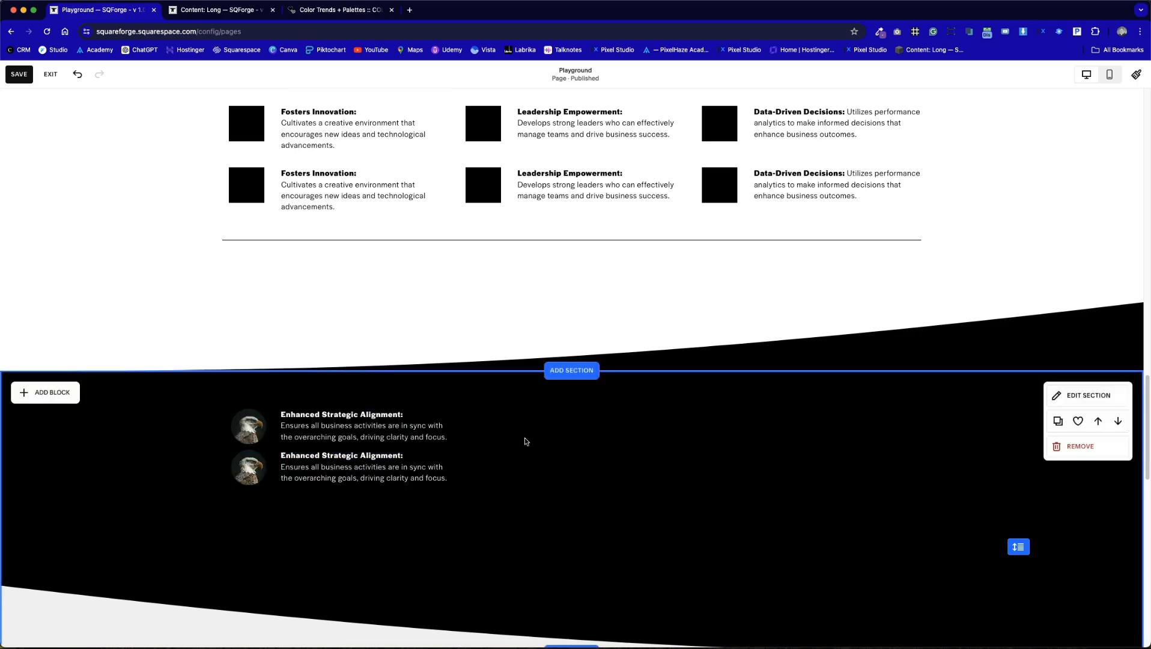
# - Increase the black section's custom grid gap to add space between the two image and text pairs
pyautogui.click(1057, 395)
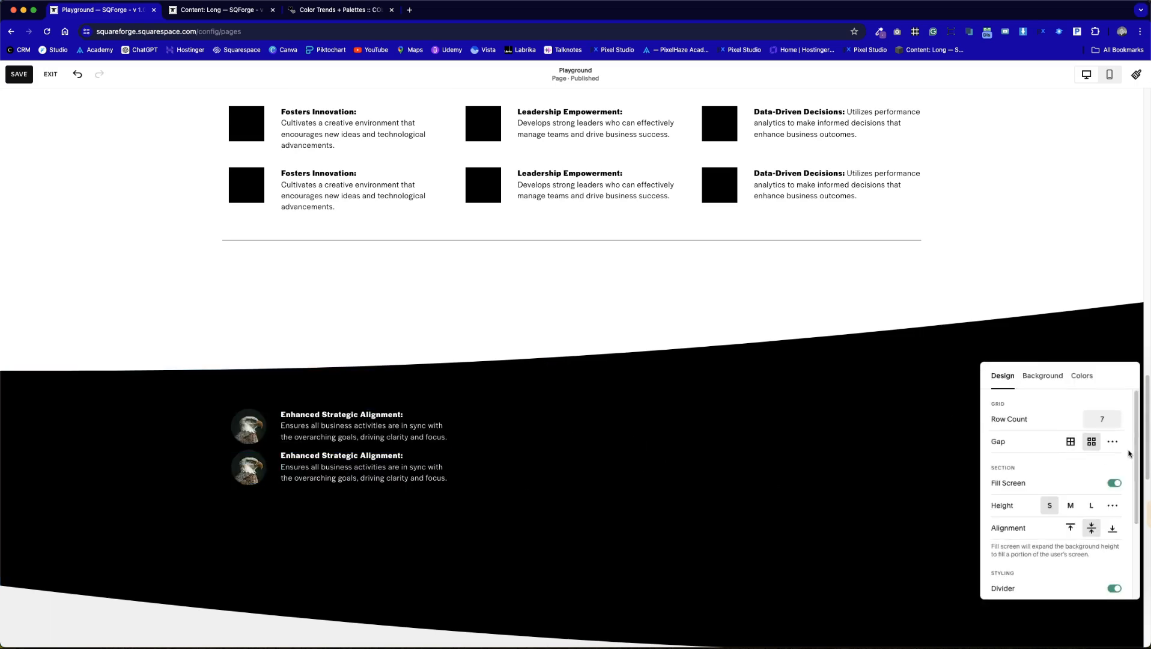
pyautogui.click(1114, 442)
pyautogui.moveTo(1030, 464); pyautogui.dragTo(1045, 488)
pyautogui.click(125, 422)
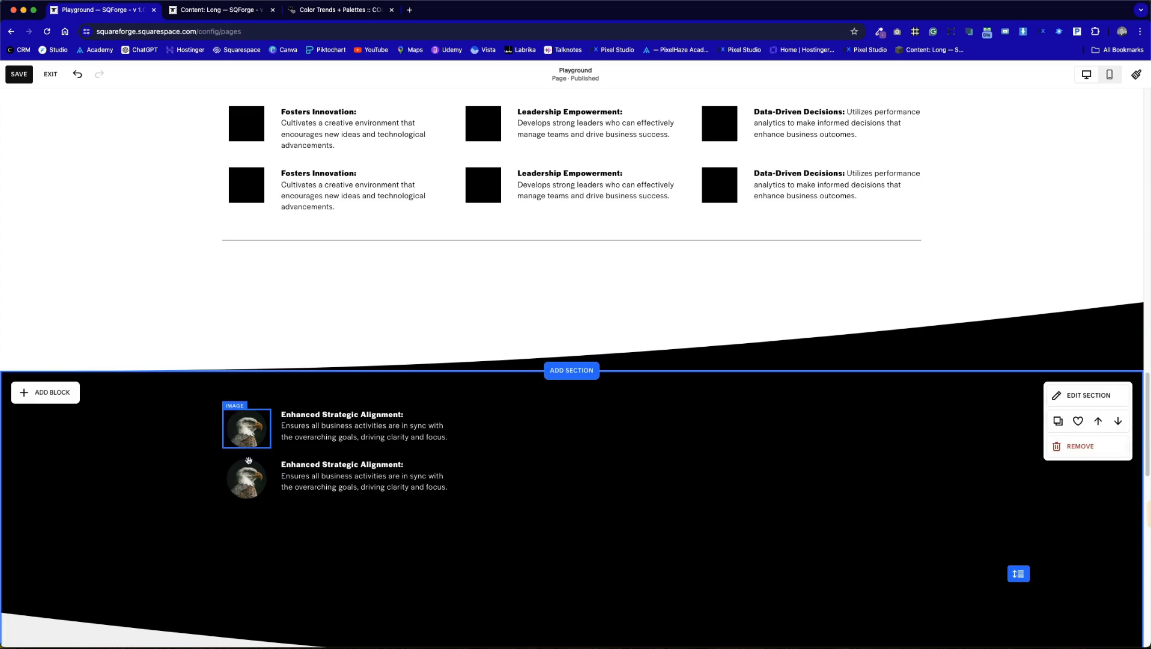
# - Set the black section's custom vertical grid gap to 28
pyautogui.click(1092, 402)
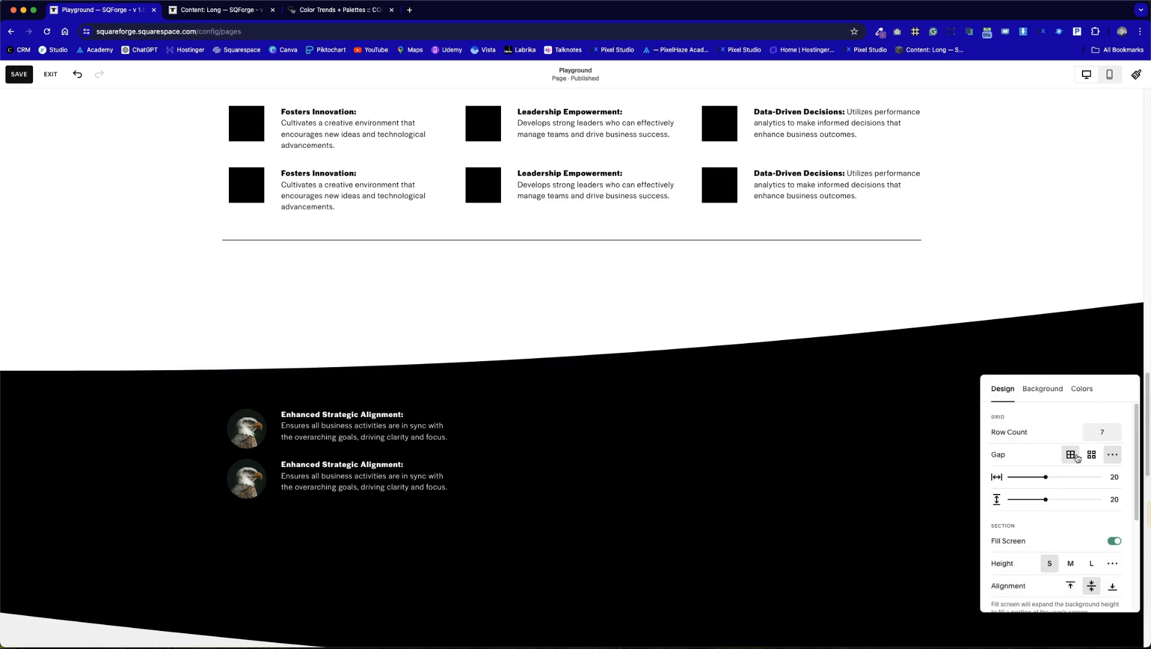
pyautogui.moveTo(1047, 499); pyautogui.dragTo(1058, 498)
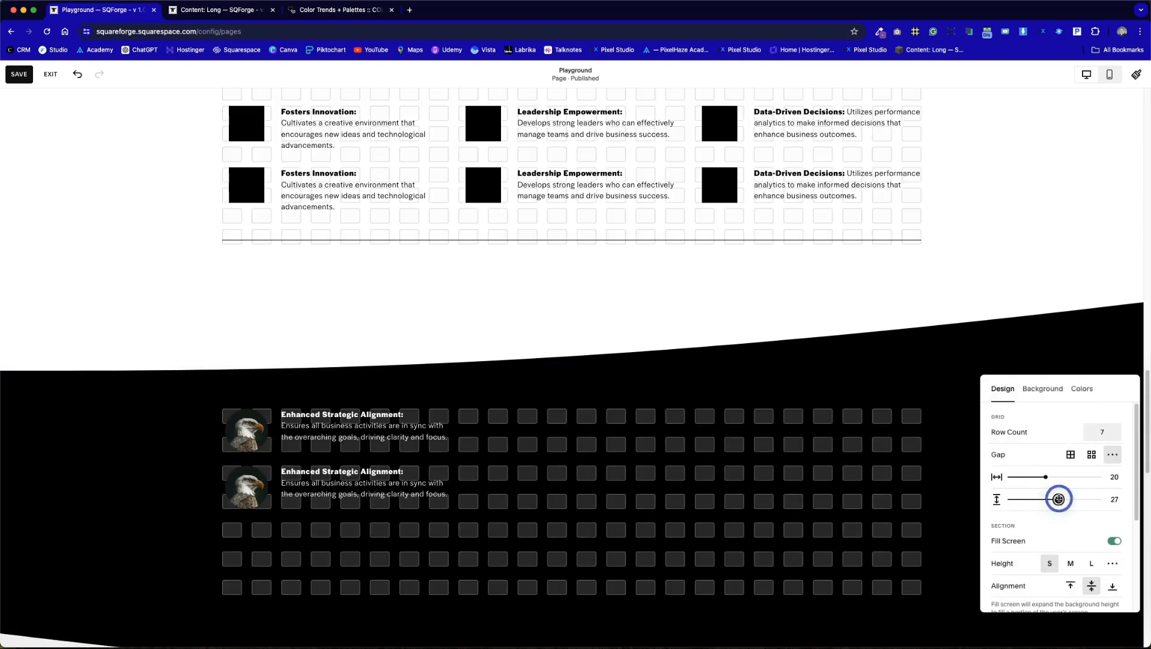
pyautogui.click(911, 394)
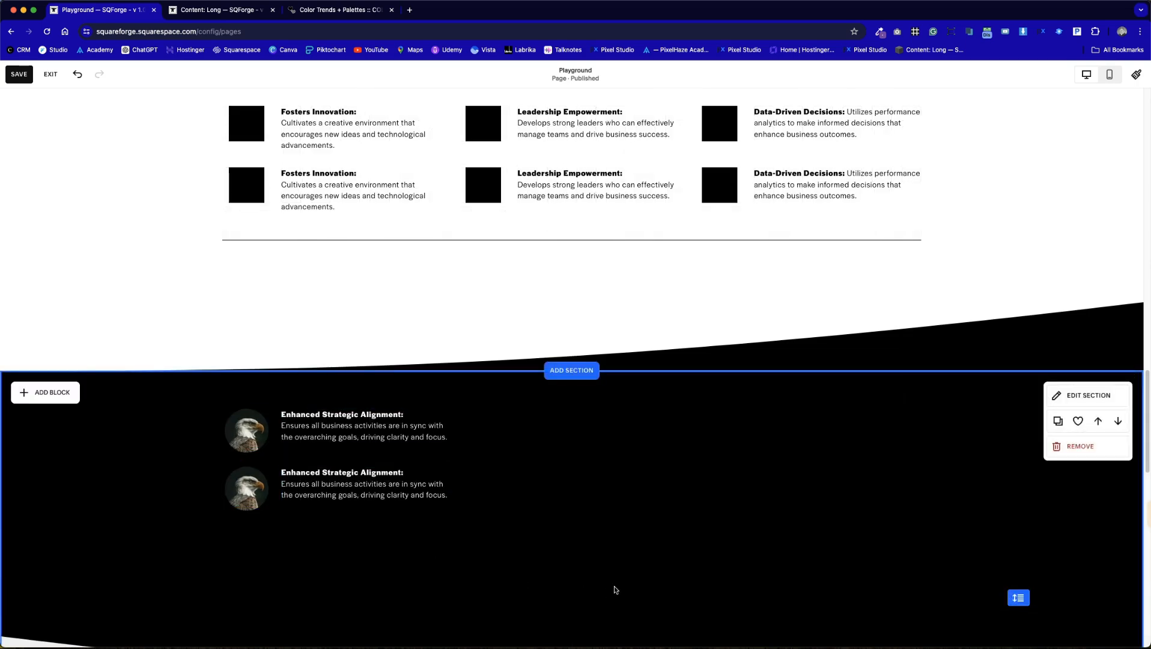
# - Vertically centre the text in both Enhanced Strategic Alignment blocks beside their eagle images
pyautogui.click(435, 491)
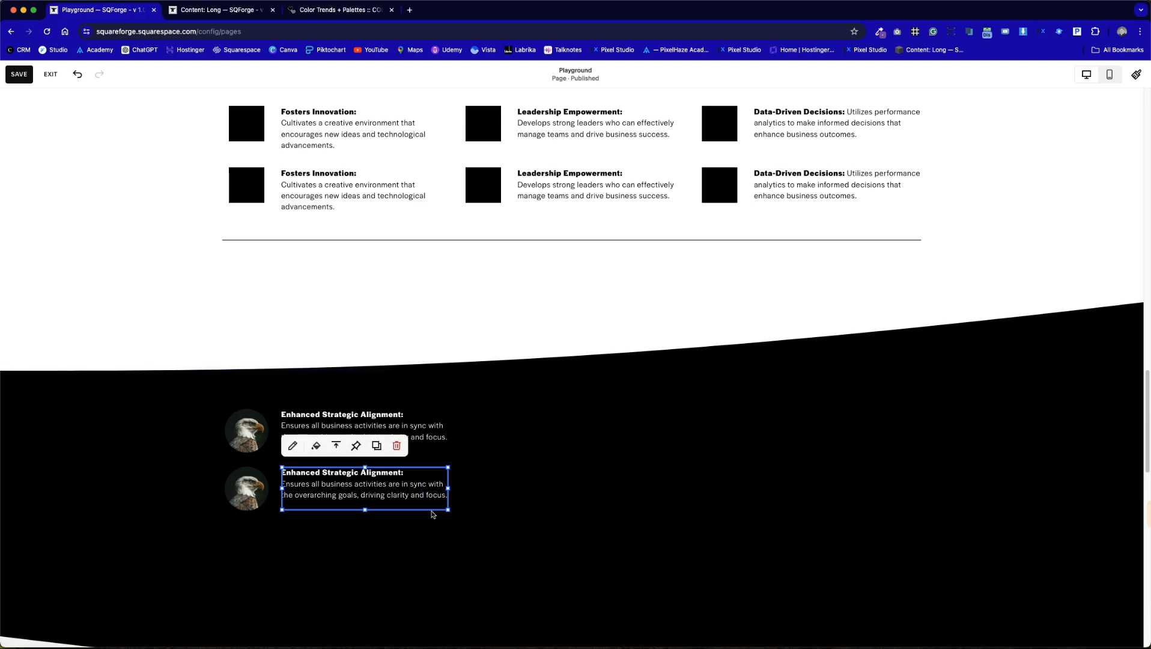
pyautogui.click(336, 446)
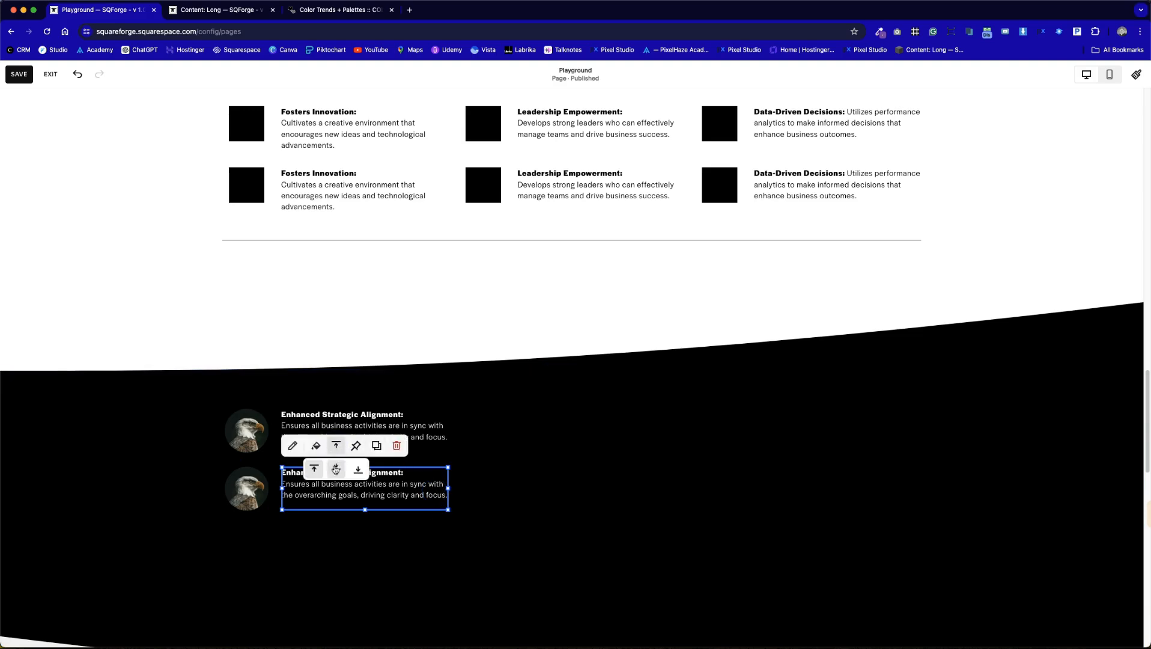
pyautogui.click(539, 447)
pyautogui.click(414, 435)
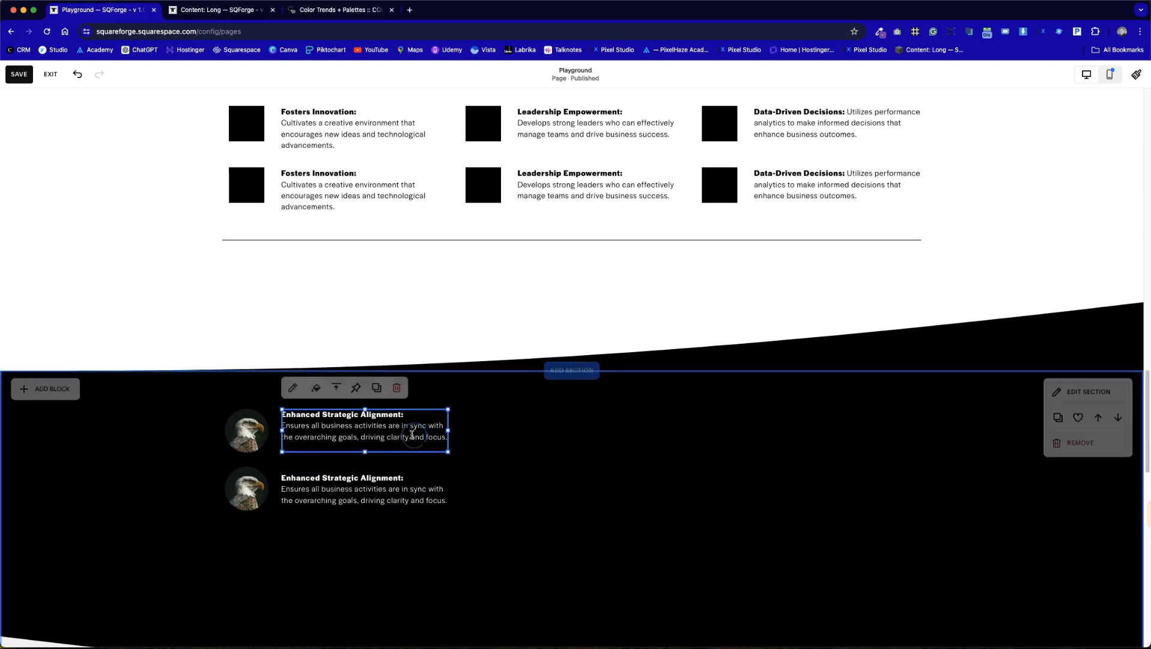
pyautogui.click(336, 387)
pyautogui.click(336, 410)
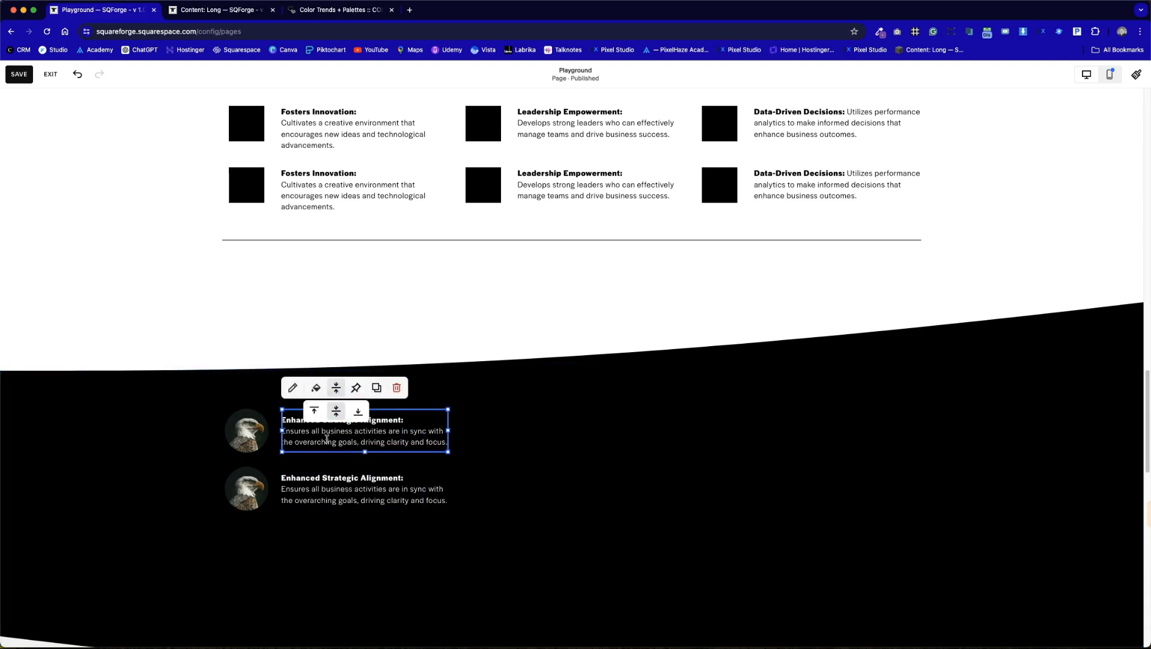
pyautogui.click(218, 451)
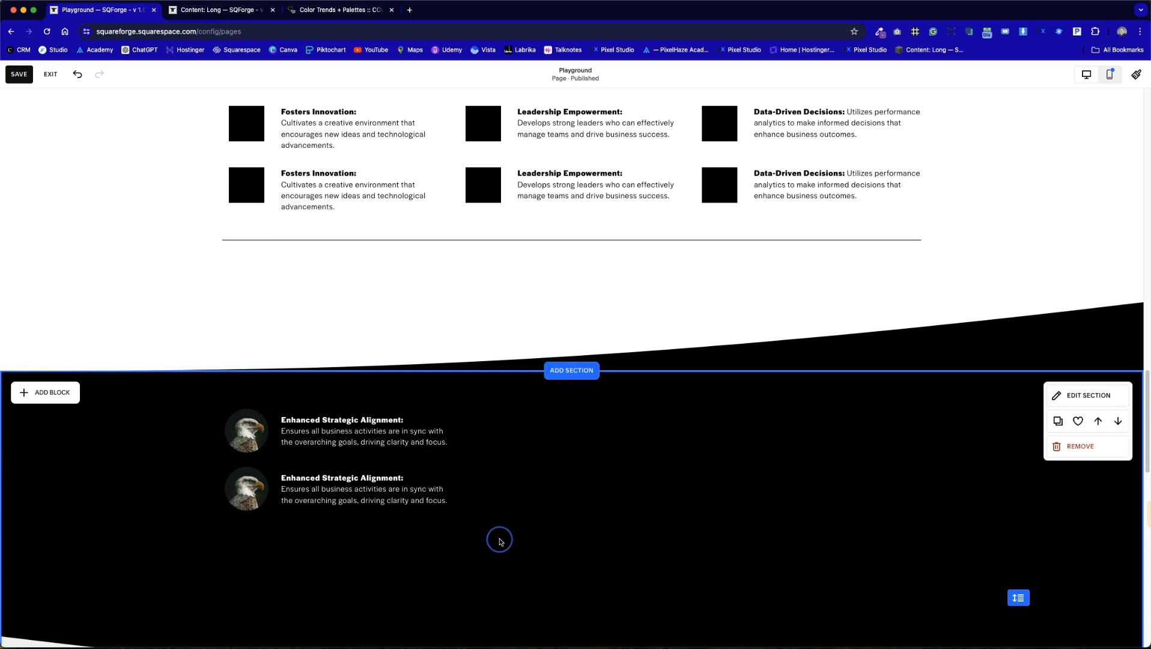
# - In the mobile layout, move the second image and text pair up so it sits directly below the first pair
pyautogui.click(1110, 72)
pyautogui.scroll(-7, 529, 481)
pyautogui.scroll(1, 530, 483)
pyautogui.scroll(2, 530, 483)
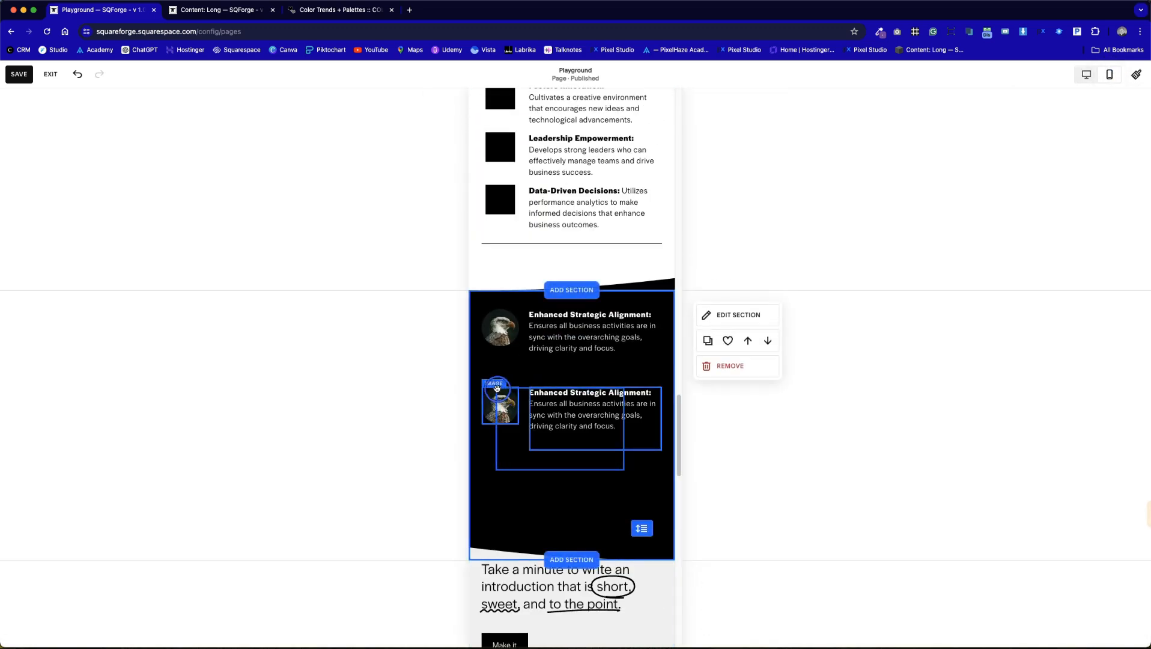
pyautogui.click(552, 415)
pyautogui.moveTo(551, 415); pyautogui.dragTo(555, 401)
pyautogui.moveTo(555, 392); pyautogui.dragTo(597, 345)
pyautogui.click(596, 328)
pyautogui.click(582, 470)
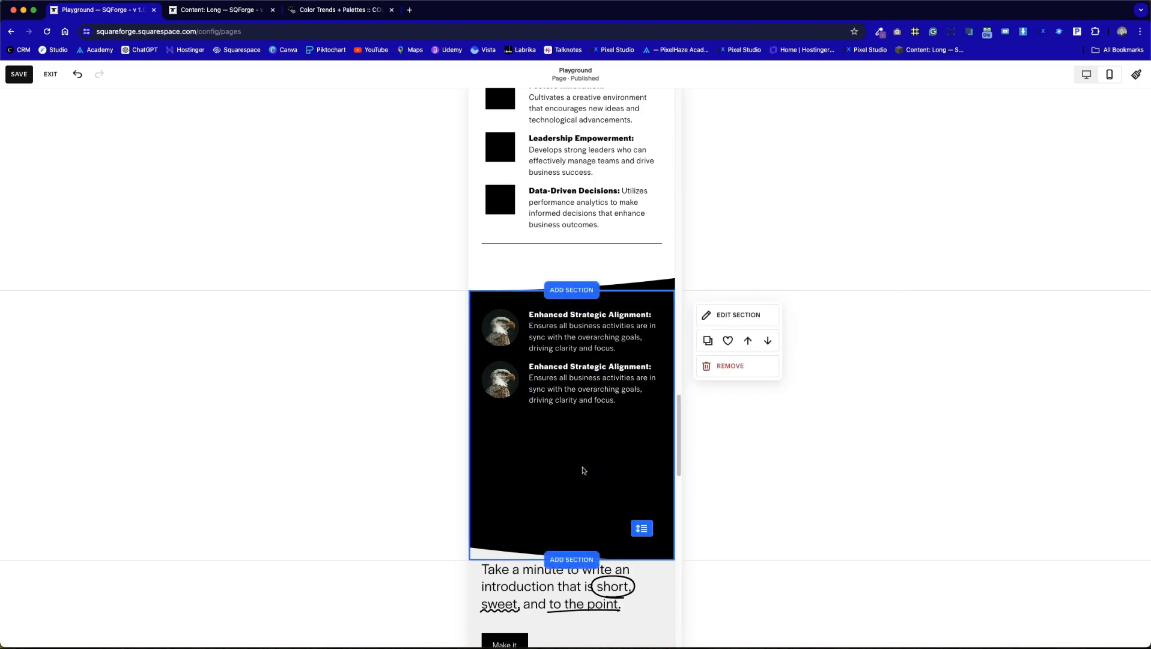
pyautogui.click(568, 384)
pyautogui.moveTo(568, 385); pyautogui.dragTo(567, 421)
pyautogui.click(566, 494)
pyautogui.click(566, 496)
pyautogui.moveTo(566, 496); pyautogui.dragTo(565, 482)
pyautogui.click(565, 483)
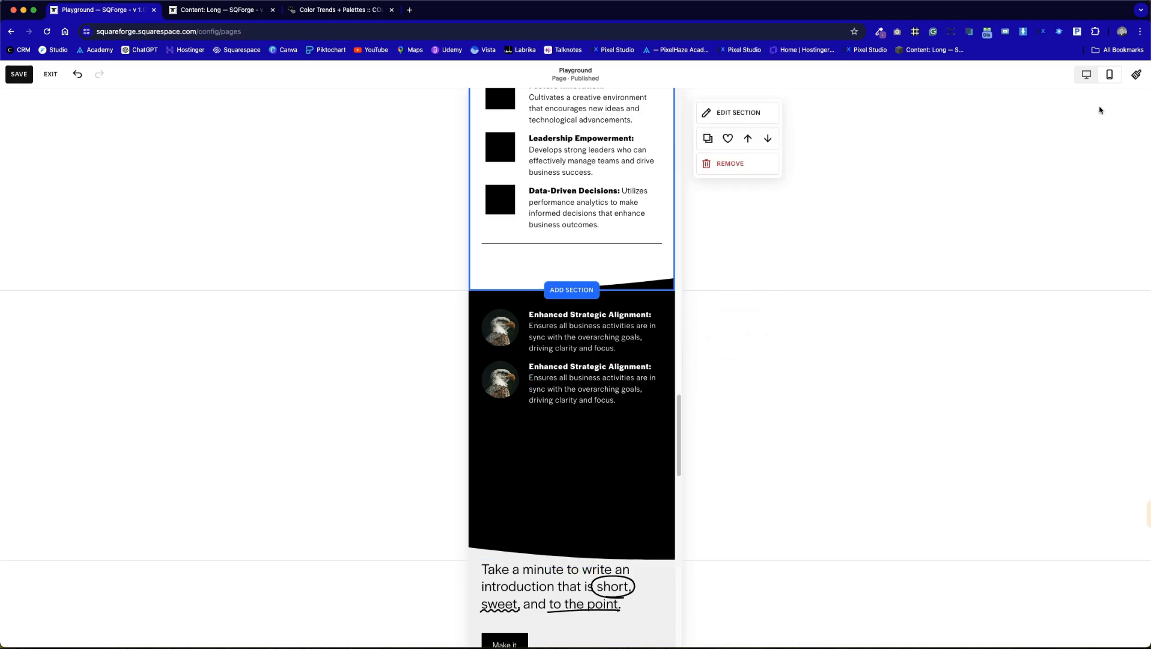
# - In the desktop layout, set the black section's vertical grid gap to 34 and check the spacing in the mobile layout
pyautogui.click(1086, 75)
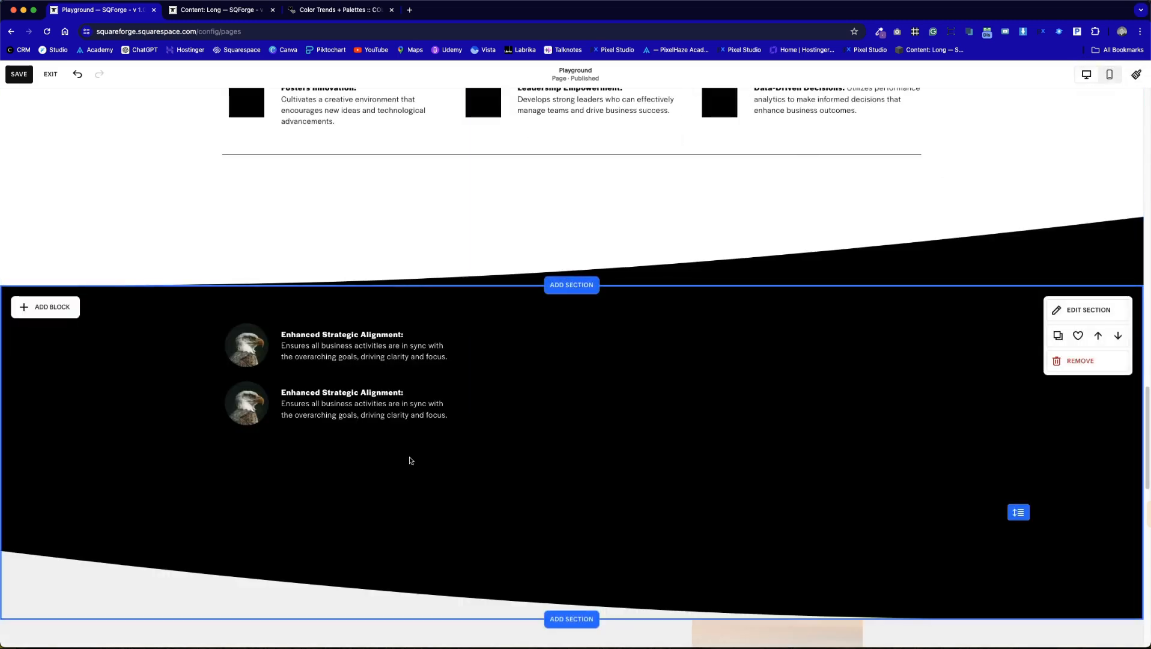
pyautogui.click(1088, 309)
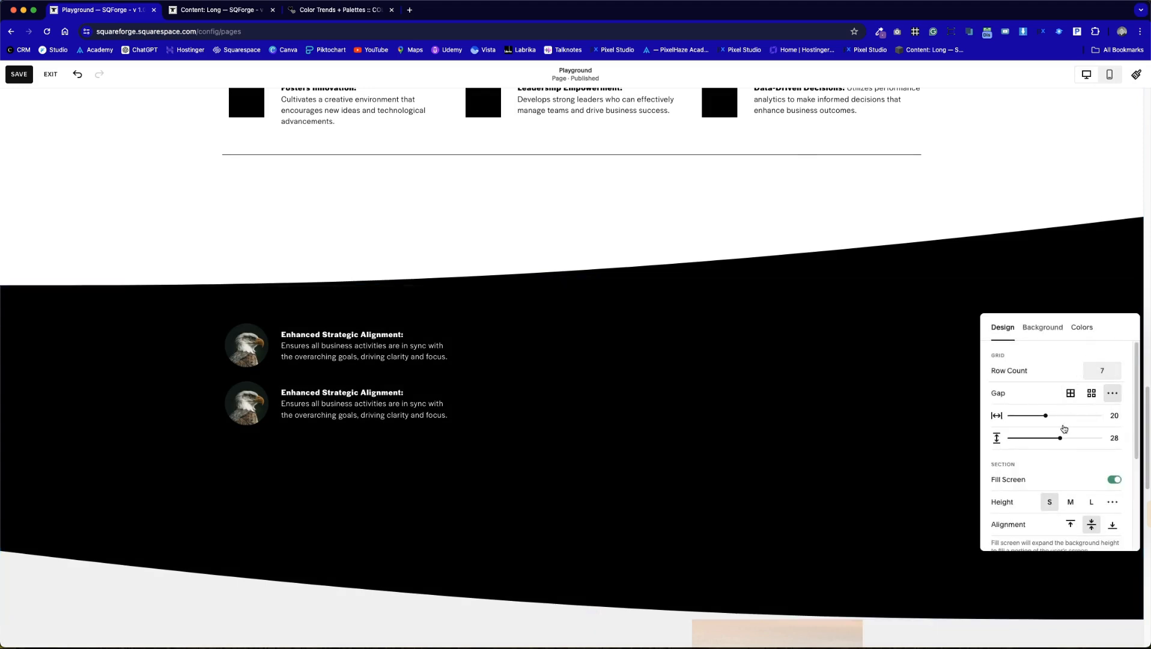
pyautogui.moveTo(1060, 438); pyautogui.dragTo(1071, 438)
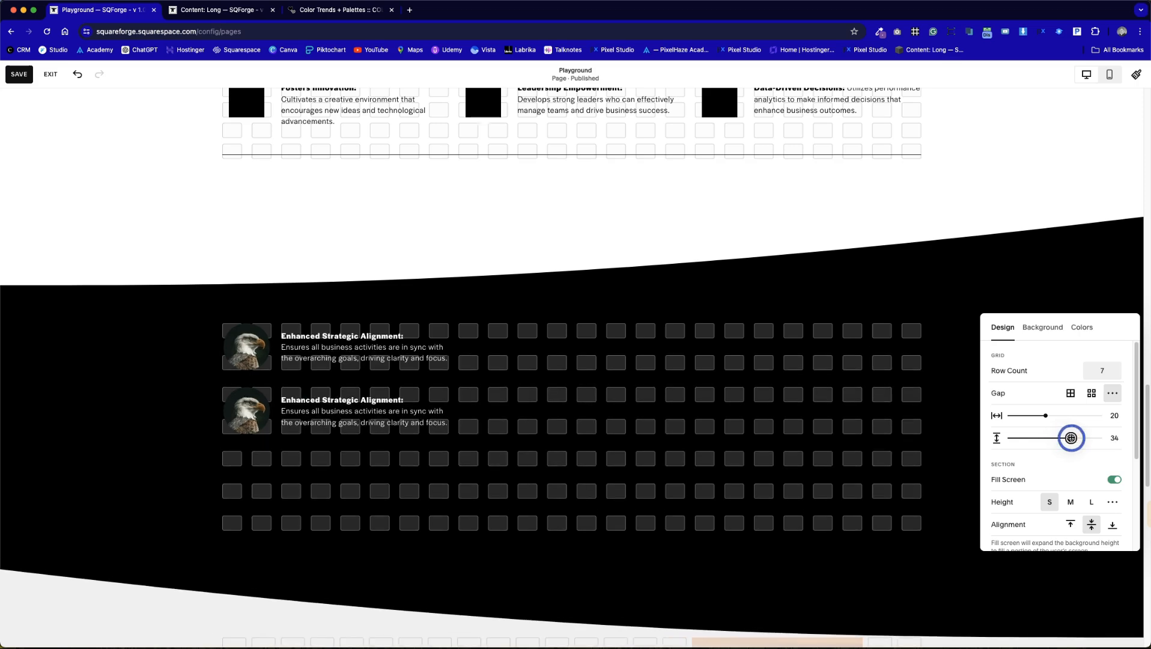
pyautogui.click(859, 278)
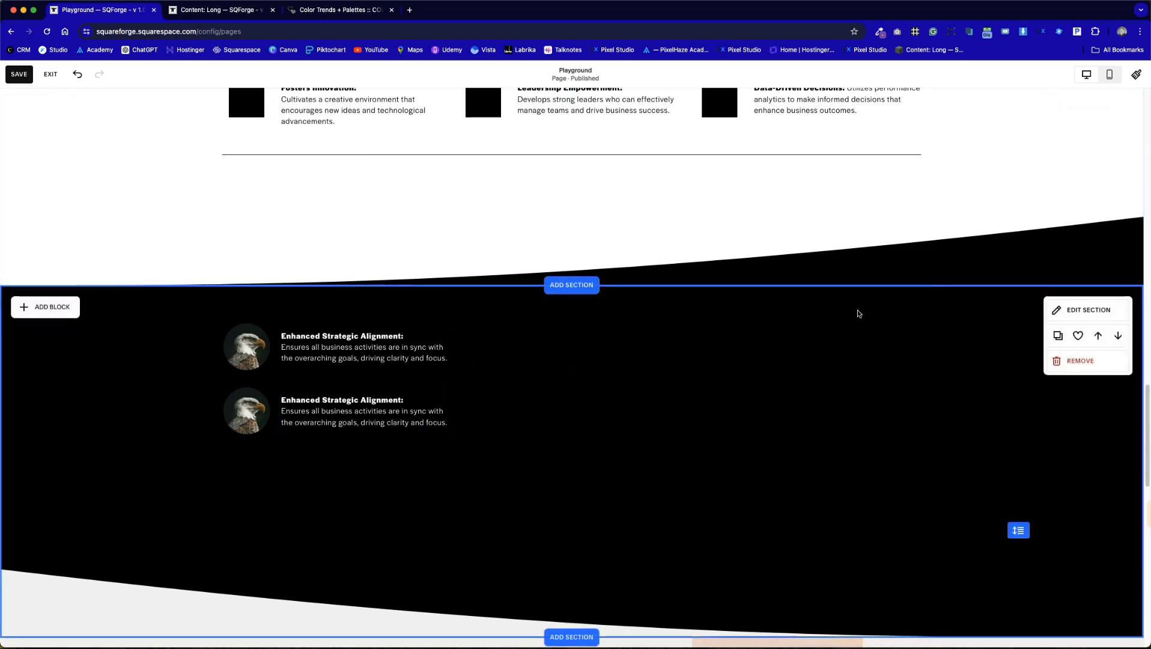
pyautogui.click(1111, 75)
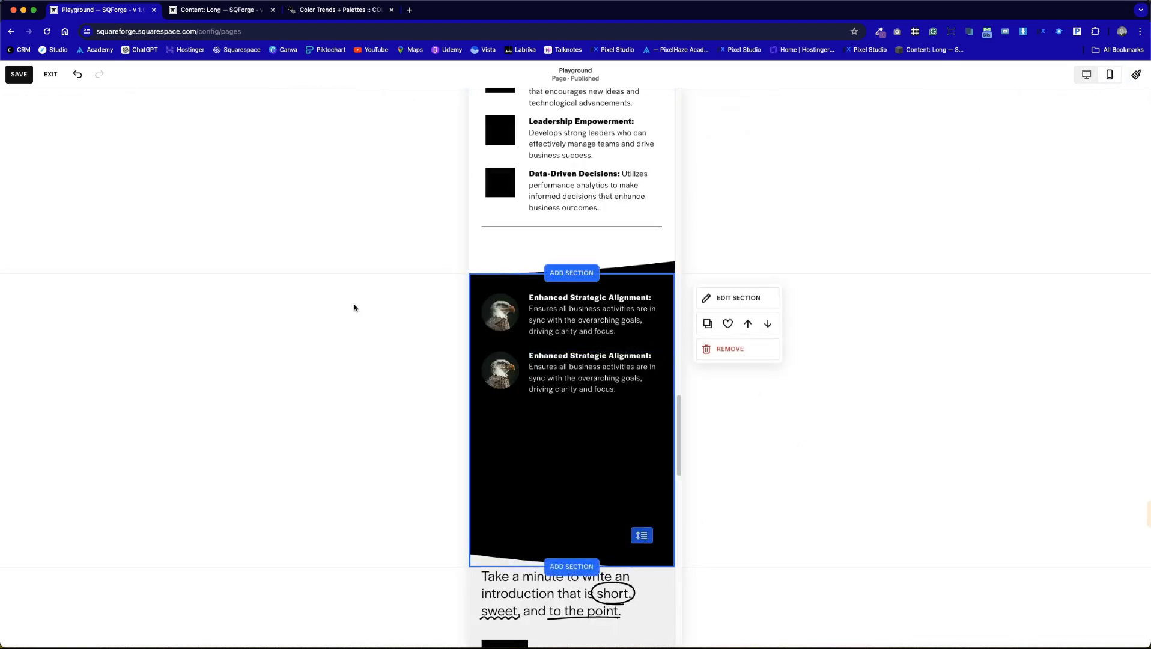
# - In the desktop layout, duplicate both image and text pairs below the originals and delete the extra fourth pair to leave three rows
pyautogui.click(1085, 75)
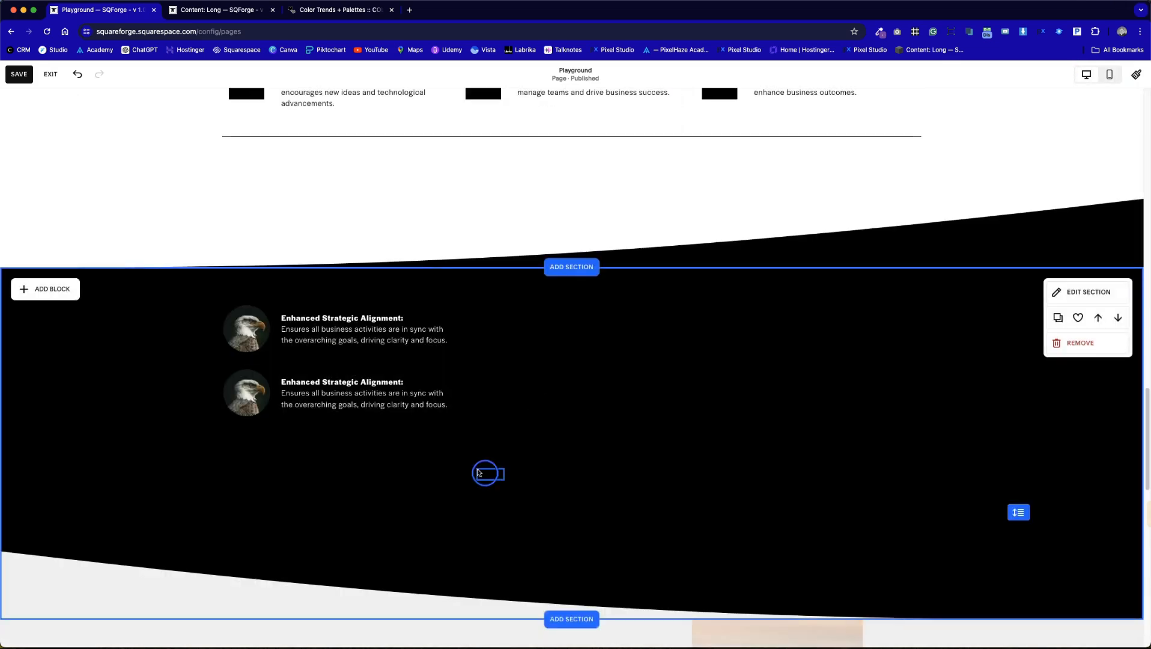
pyautogui.moveTo(479, 473); pyautogui.dragTo(211, 336)
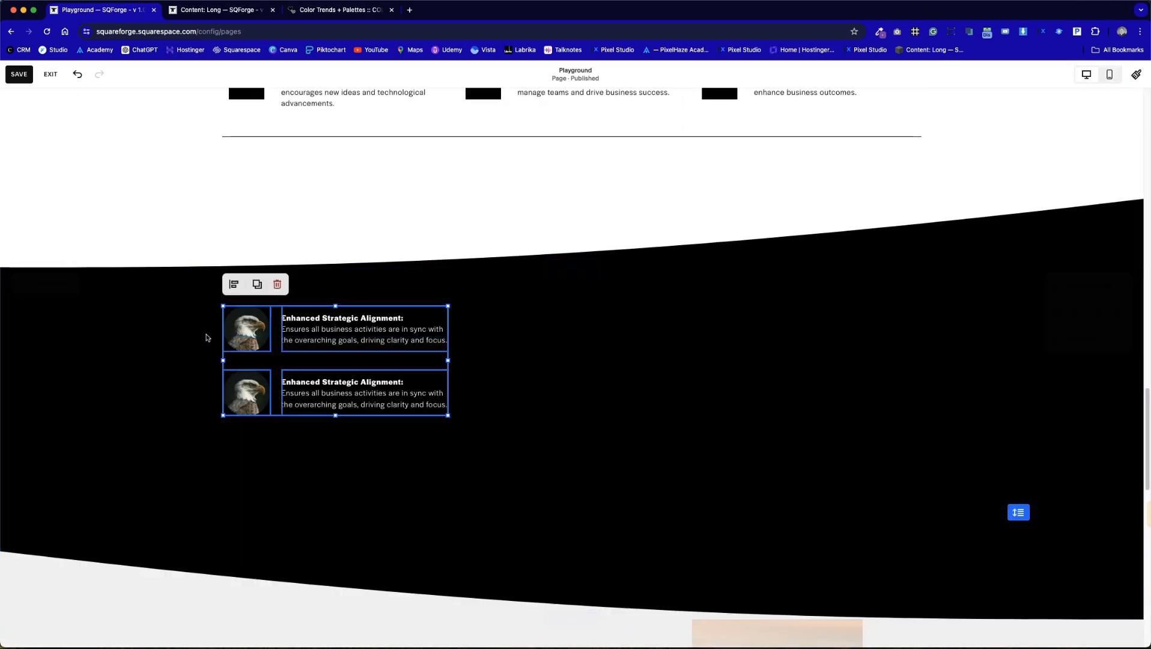
pyautogui.click(257, 286)
pyautogui.moveTo(362, 364); pyautogui.dragTo(334, 464)
pyautogui.click(606, 511)
pyautogui.moveTo(536, 557); pyautogui.dragTo(191, 512)
pyautogui.press('BackSpace')
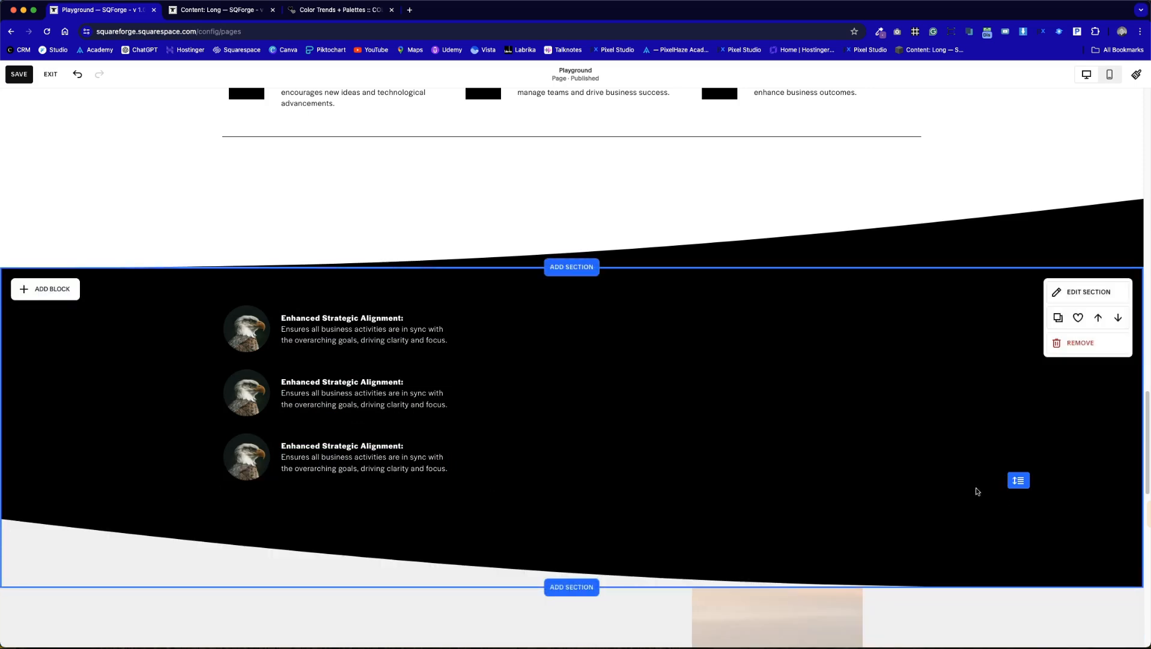
# - In the mobile layout, move the third image and text pair up directly below the second pair
pyautogui.click(1111, 76)
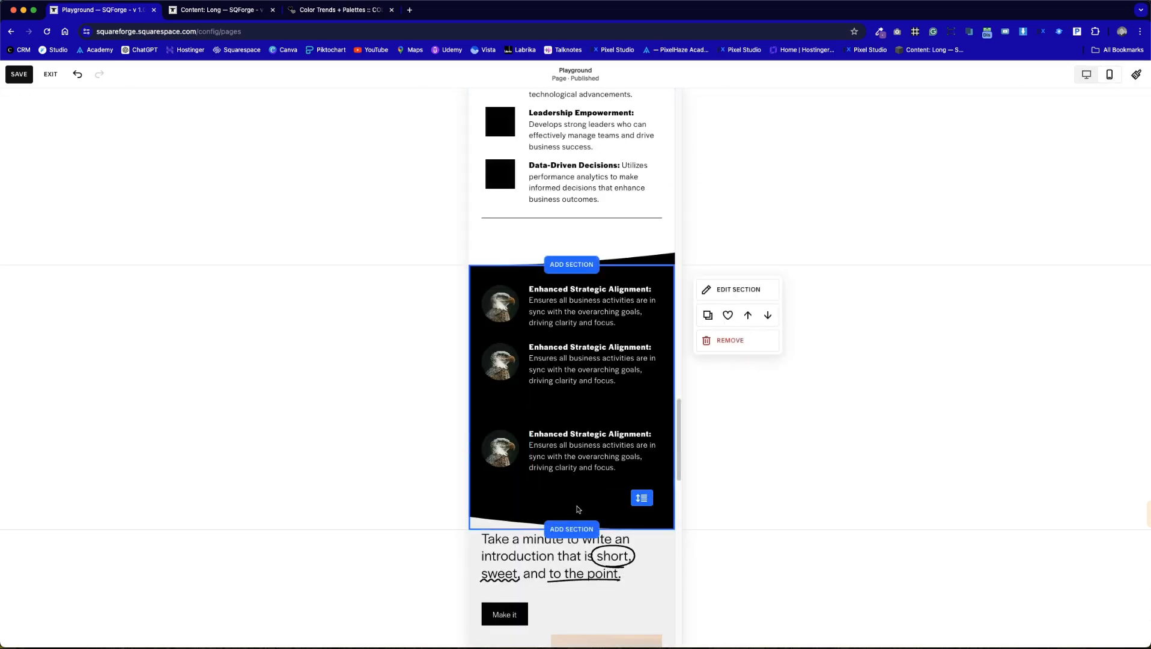
pyautogui.click(582, 485)
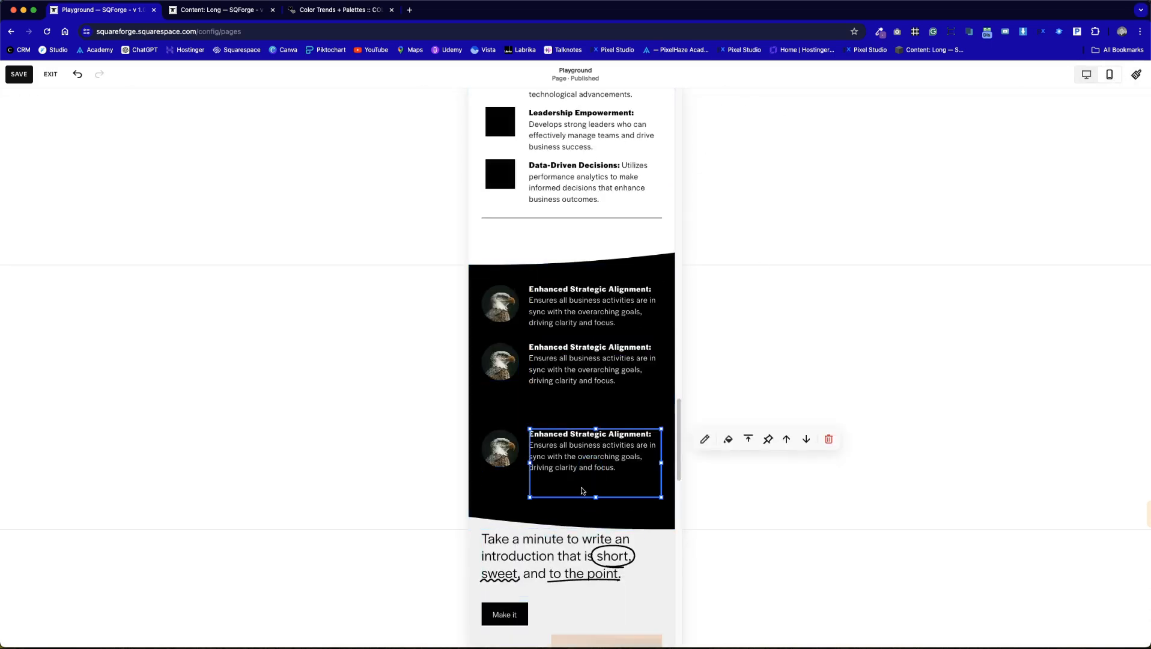
pyautogui.click(556, 508)
pyautogui.moveTo(568, 511); pyautogui.dragTo(442, 427)
pyautogui.moveTo(601, 468); pyautogui.dragTo(599, 435)
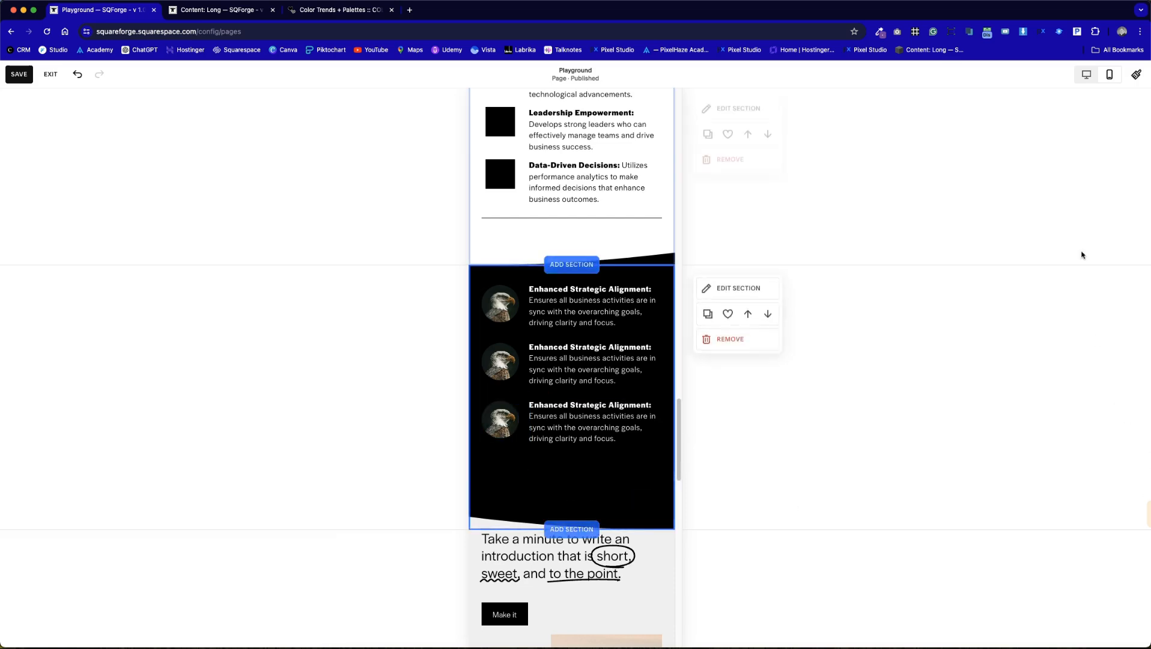
# - In the desktop layout, duplicate the three pairs into a second column beside the originals and trim the section's extra bottom row
pyautogui.click(1091, 78)
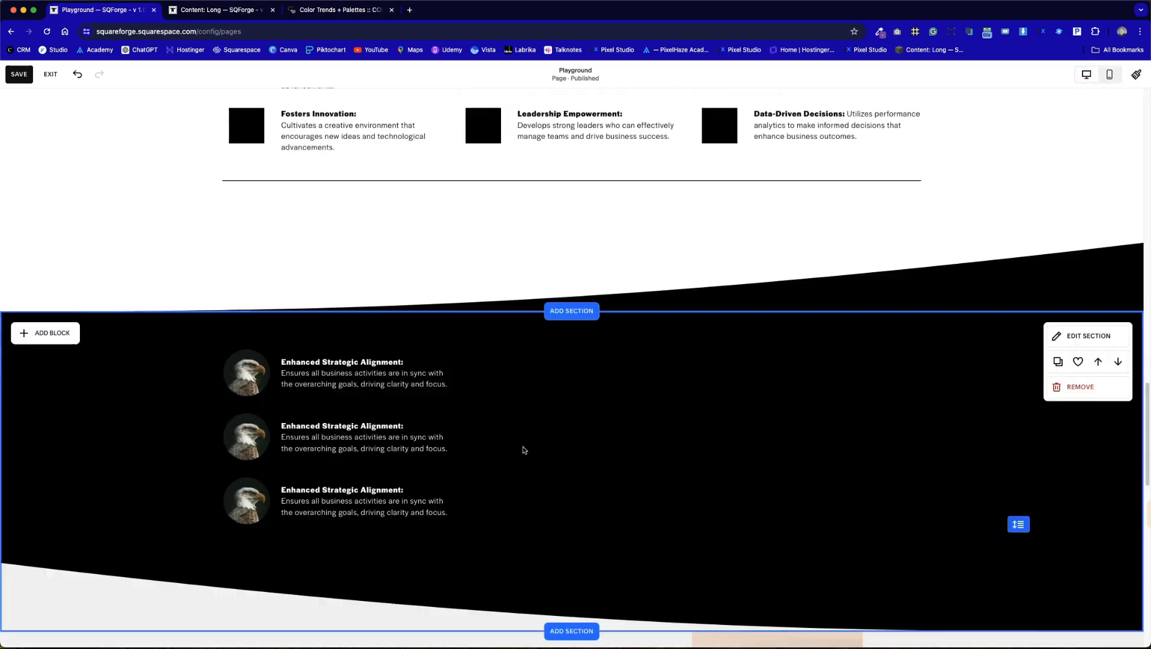
pyautogui.moveTo(324, 423); pyautogui.dragTo(560, 378)
pyautogui.click(257, 328)
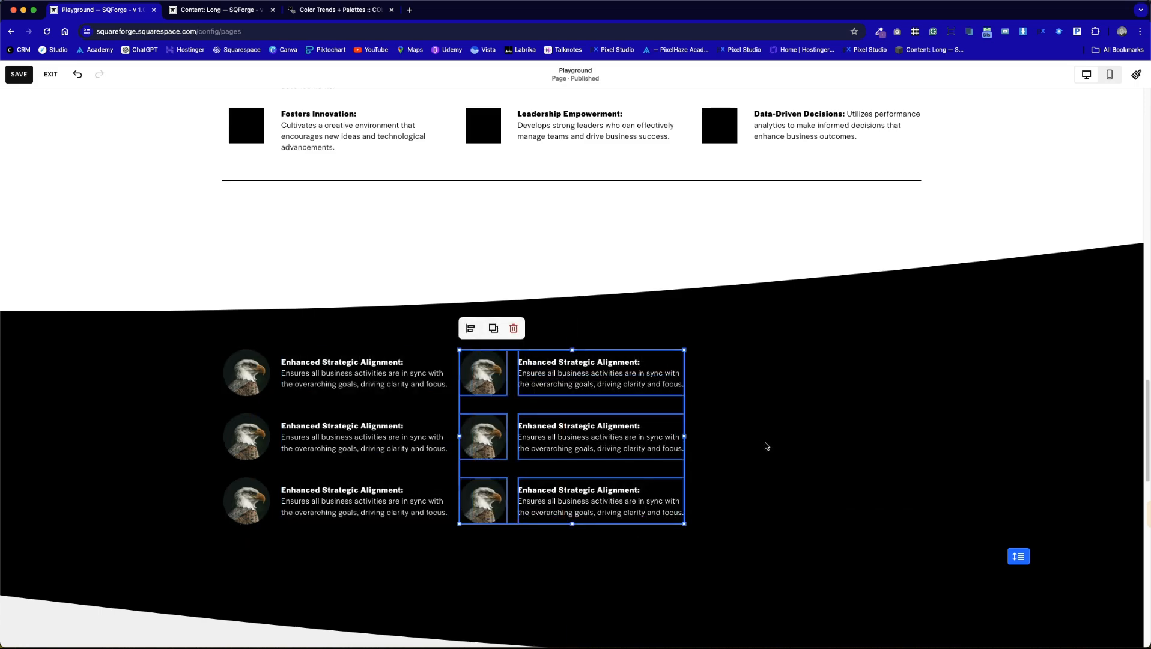
pyautogui.click(767, 449)
pyautogui.moveTo(1001, 555); pyautogui.dragTo(1001, 524)
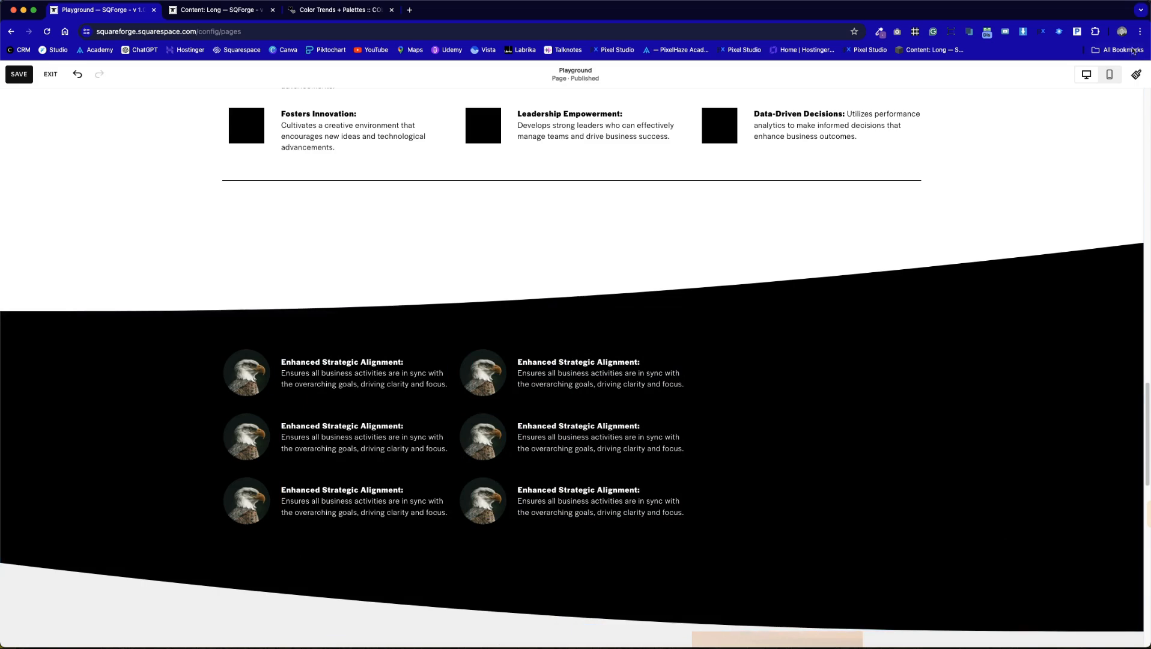
# - In the mobile layout, move the three new image and text pairs up directly below the first three
pyautogui.click(1112, 74)
pyautogui.scroll(-5, 601, 361)
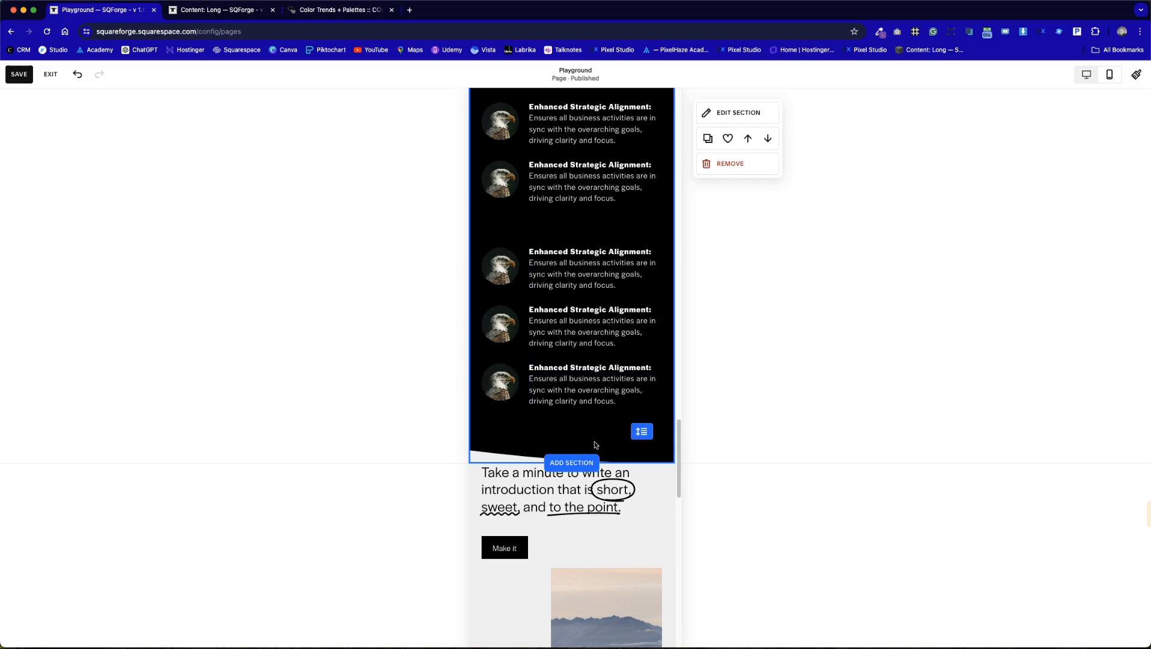
pyautogui.moveTo(607, 446); pyautogui.dragTo(507, 260)
pyautogui.scroll(3, 511, 300)
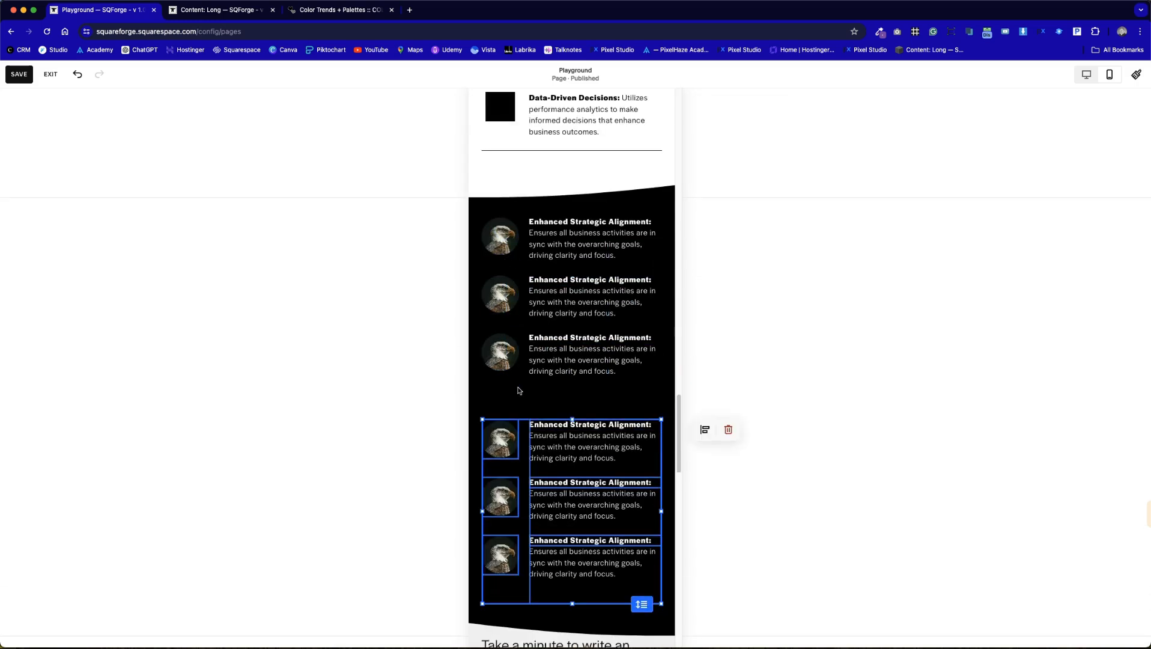
pyautogui.moveTo(510, 434); pyautogui.dragTo(512, 405)
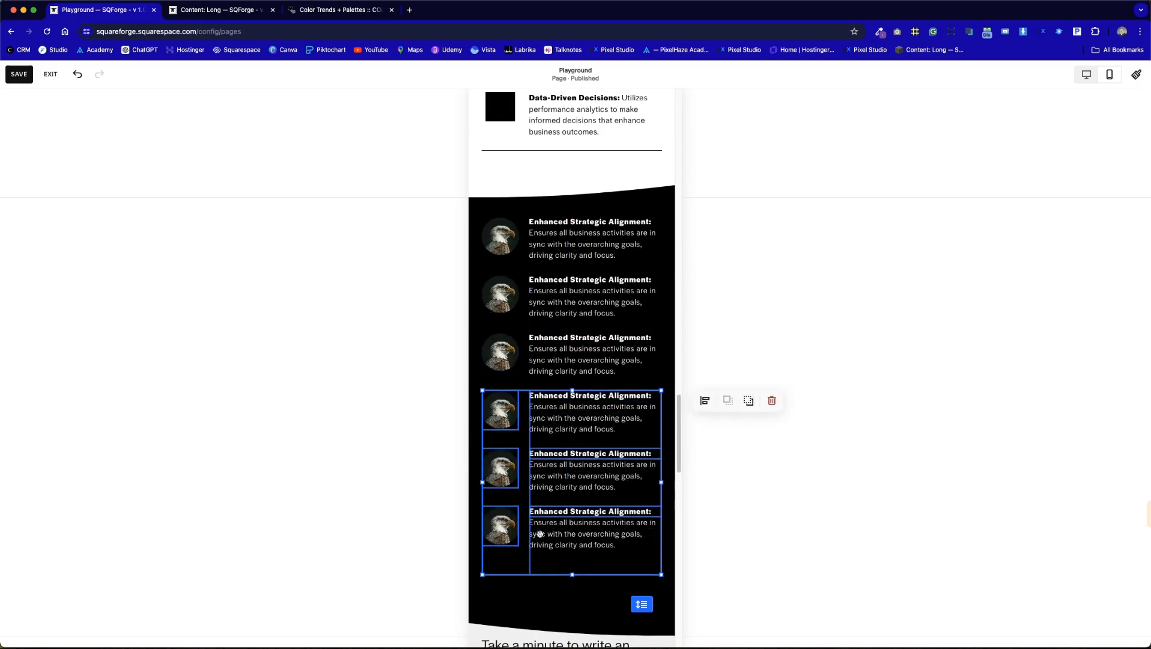
pyautogui.click(550, 591)
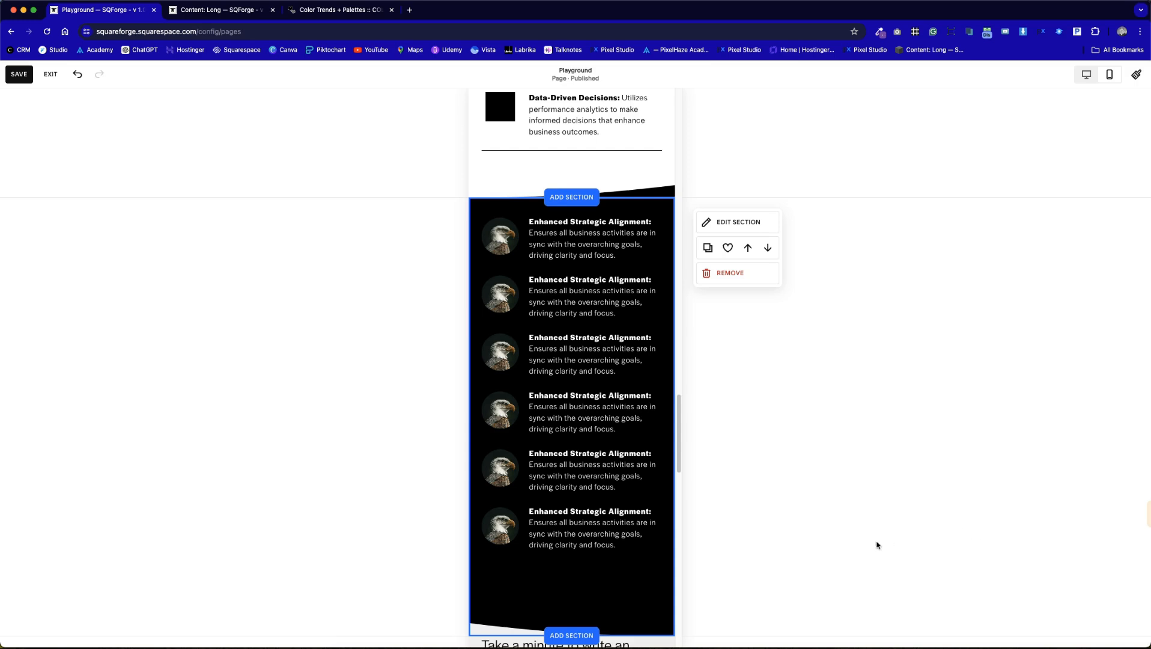
# - In the desktop layout, duplicate the second column's three pairs and place the copies as a third column
pyautogui.click(1086, 74)
pyautogui.moveTo(730, 535); pyautogui.dragTo(495, 347)
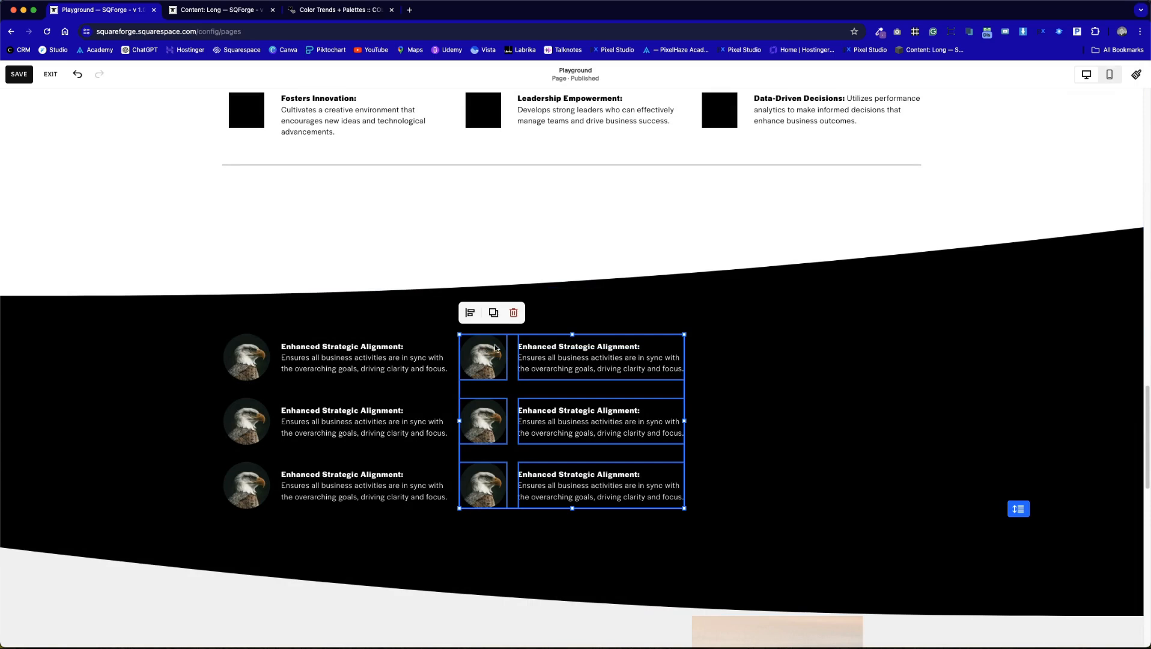
pyautogui.click(503, 314)
pyautogui.moveTo(582, 394); pyautogui.dragTo(808, 378)
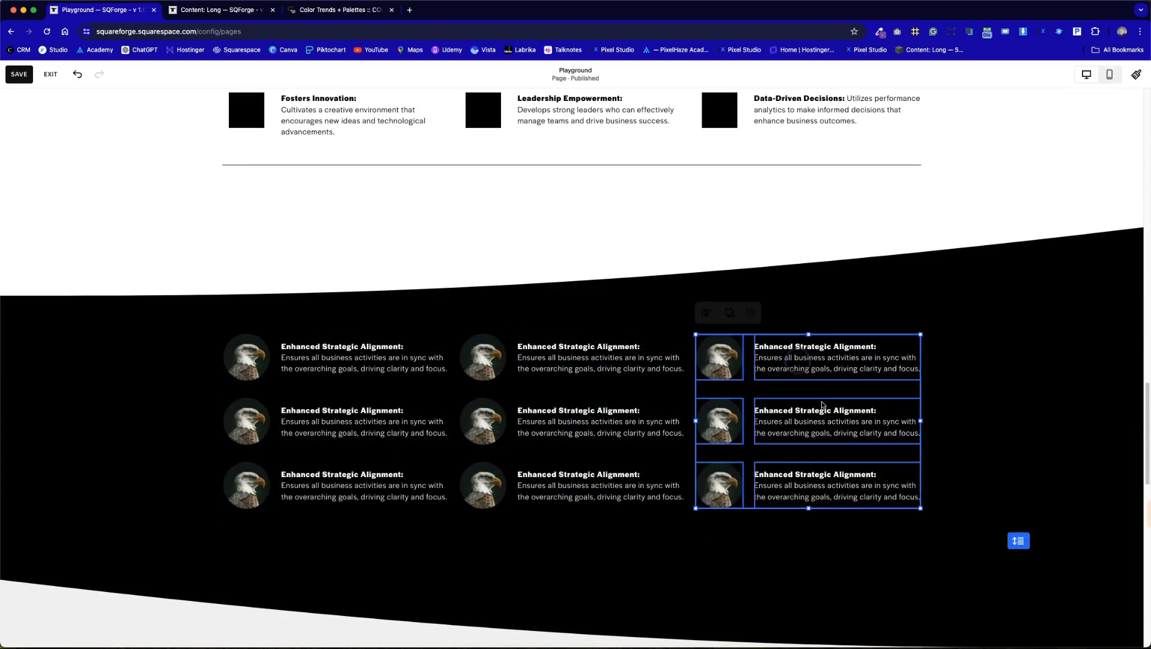
pyautogui.click(843, 549)
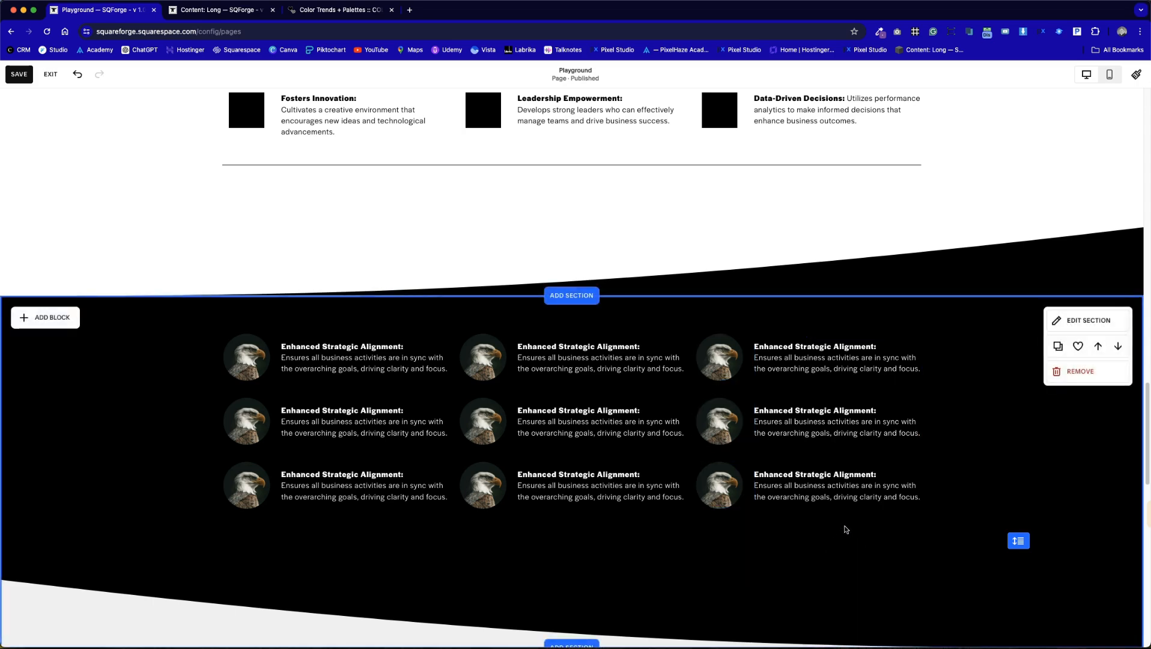
# - In the mobile layout, move the last three pairs up directly below the sixth pair and trim the empty space beneath them
pyautogui.click(1109, 74)
pyautogui.scroll(-10, 492, 443)
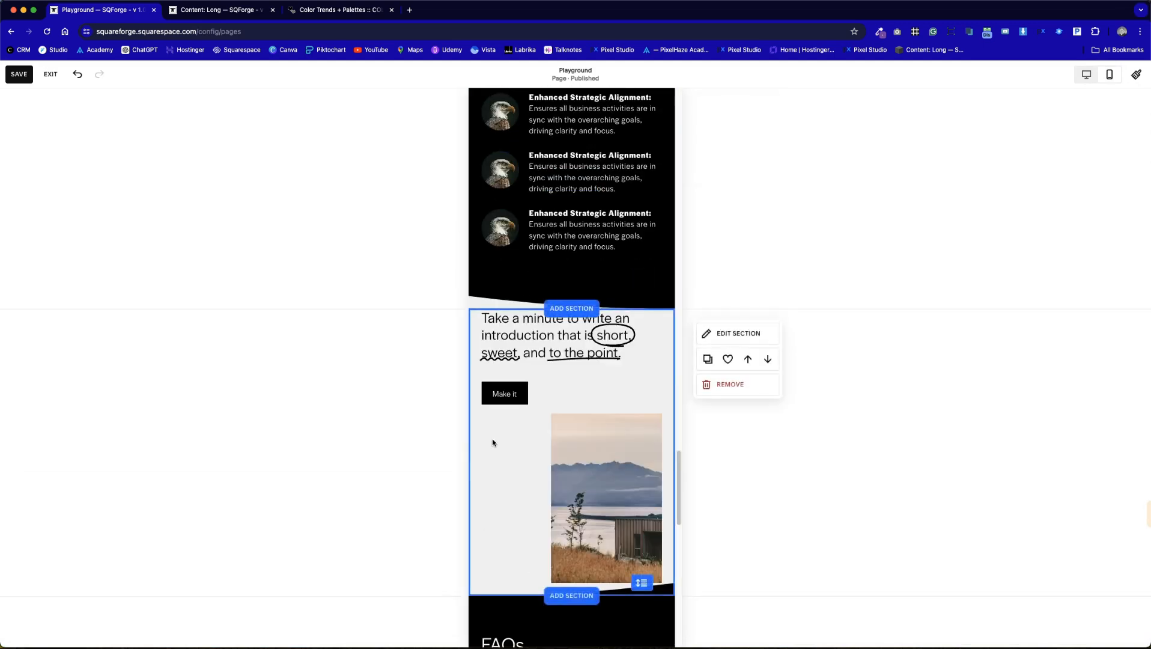
pyautogui.scroll(4, 493, 443)
pyautogui.moveTo(578, 484); pyautogui.dragTo(503, 295)
pyautogui.moveTo(588, 329); pyautogui.dragTo(586, 299)
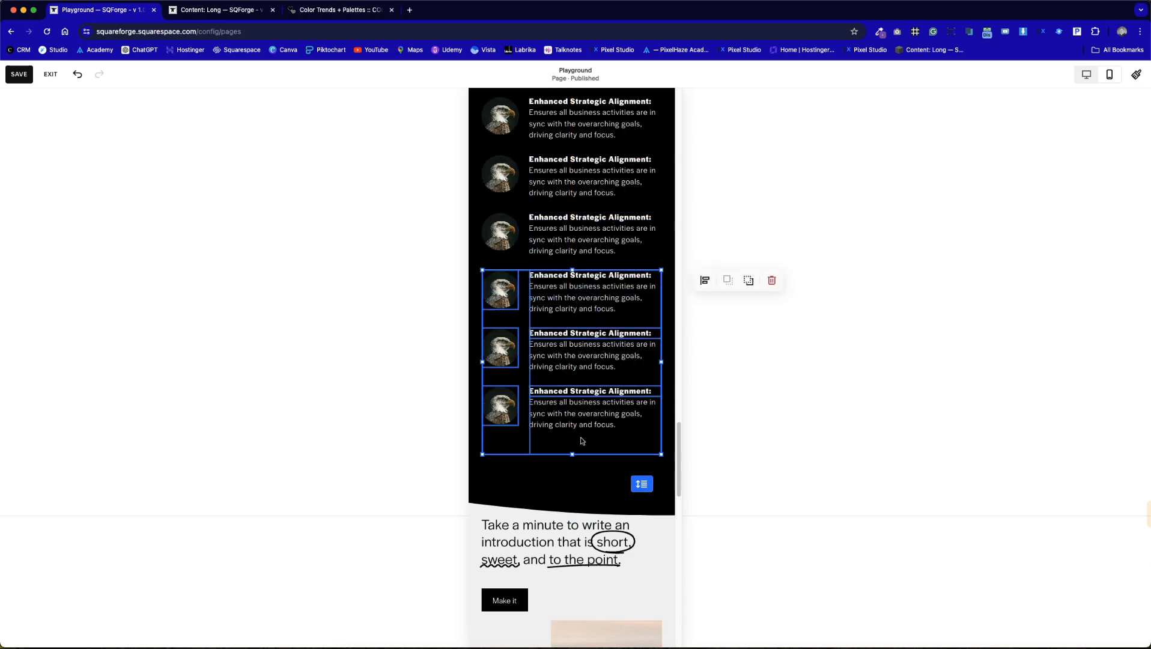
pyautogui.click(591, 484)
pyautogui.moveTo(642, 484); pyautogui.dragTo(639, 449)
pyautogui.scroll(3, 500, 333)
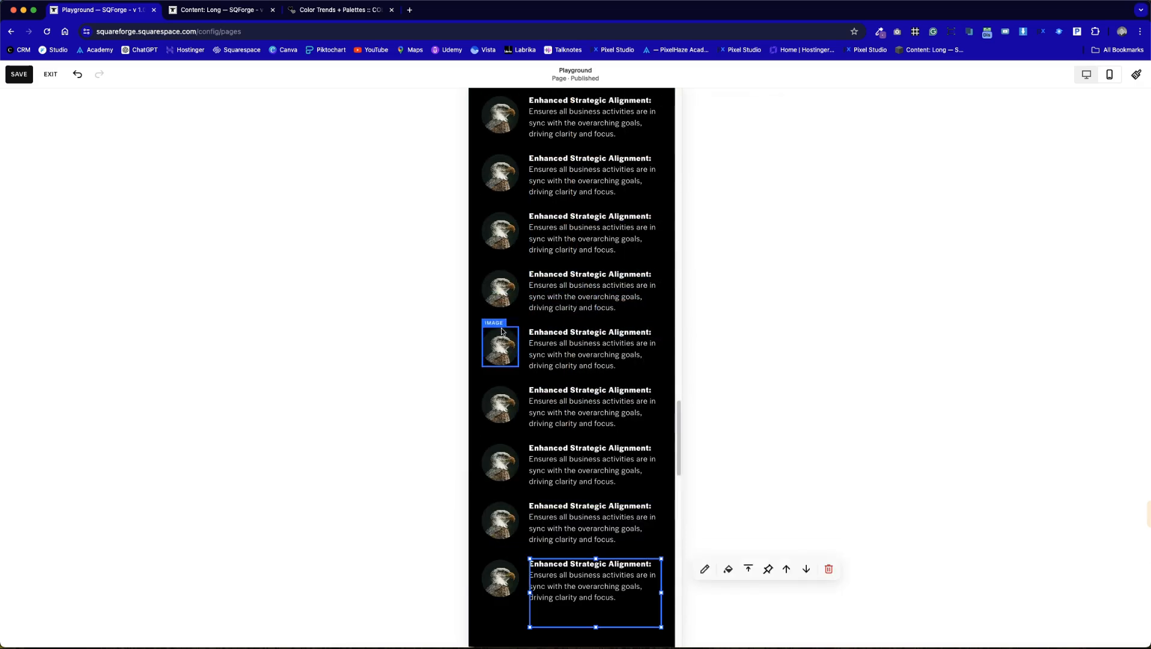
# - Save the Playground page after checking the mobile stacking of the nine pairs, and return to the desktop layout
pyautogui.scroll(2, 501, 328)
pyautogui.scroll(-8, 538, 328)
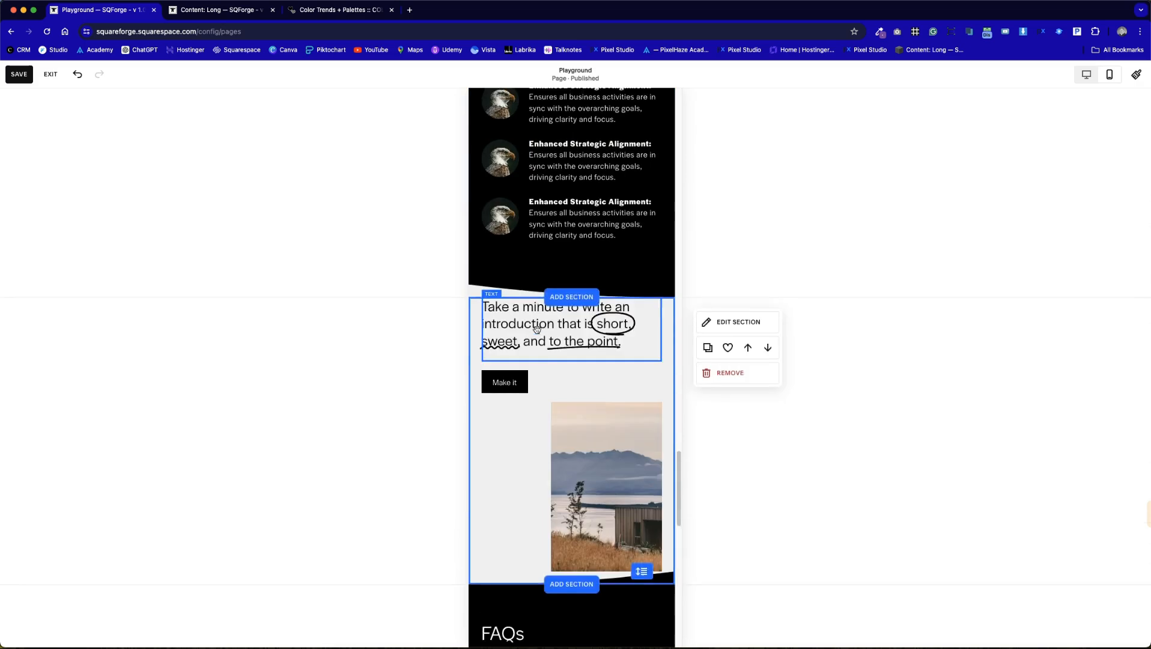
pyautogui.scroll(10, 536, 328)
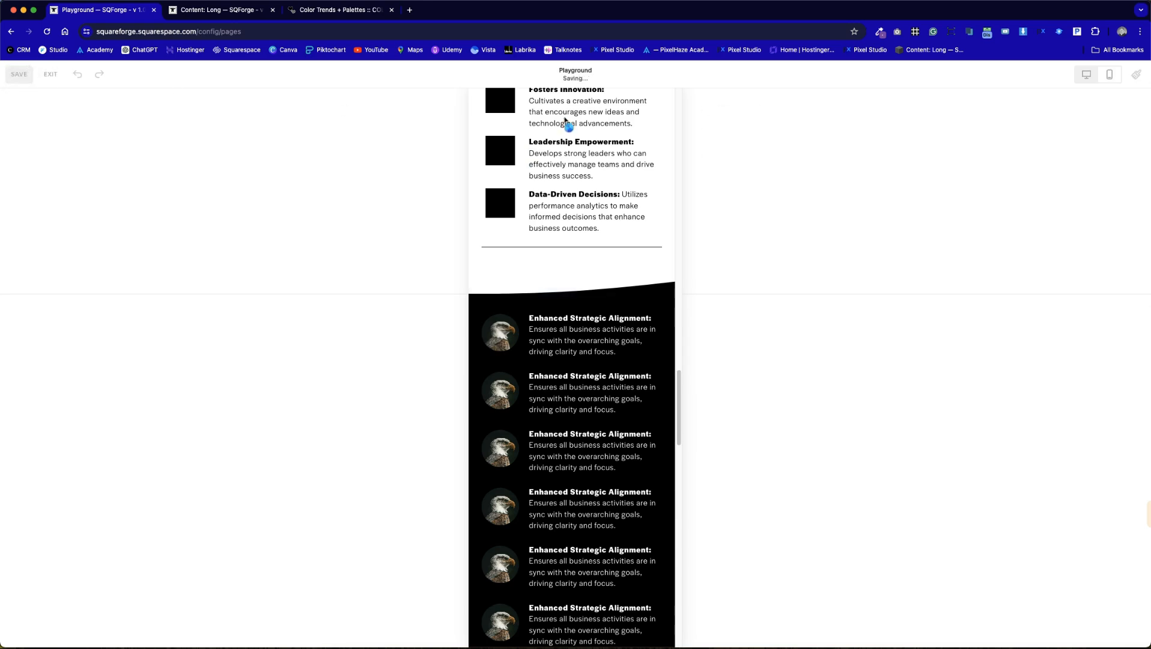
pyautogui.click(1089, 76)
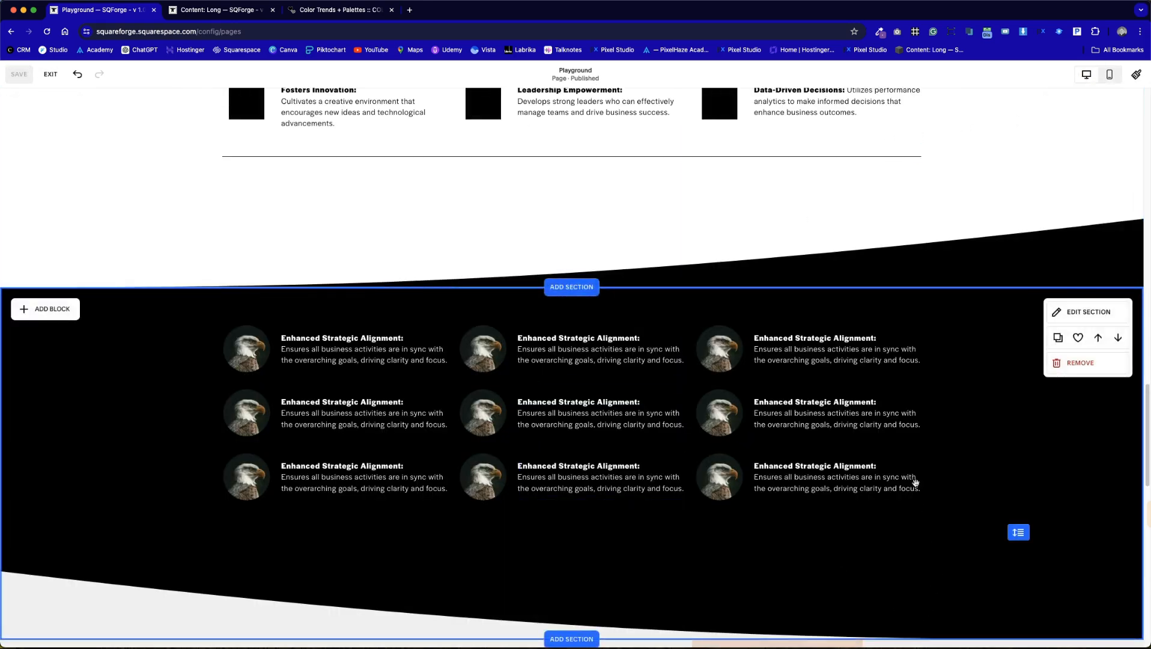
# - Add the black section with the three-by-three grid of circular image and text pairs to the saved sections
pyautogui.scroll(-2, 868, 565)
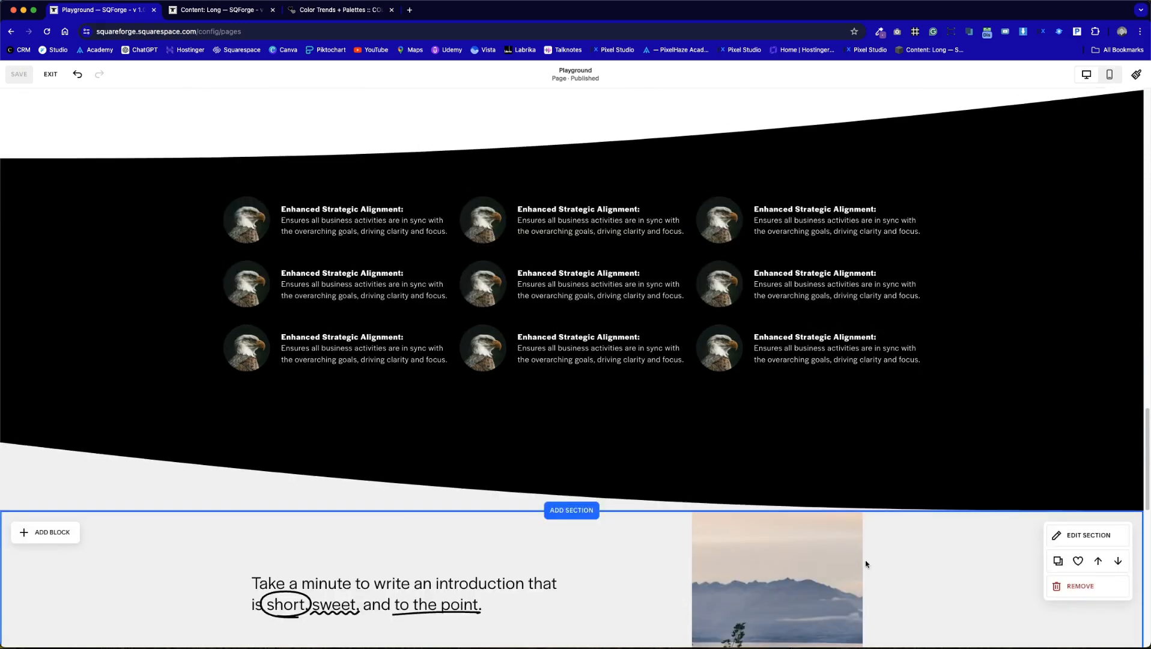
pyautogui.scroll(2, 961, 450)
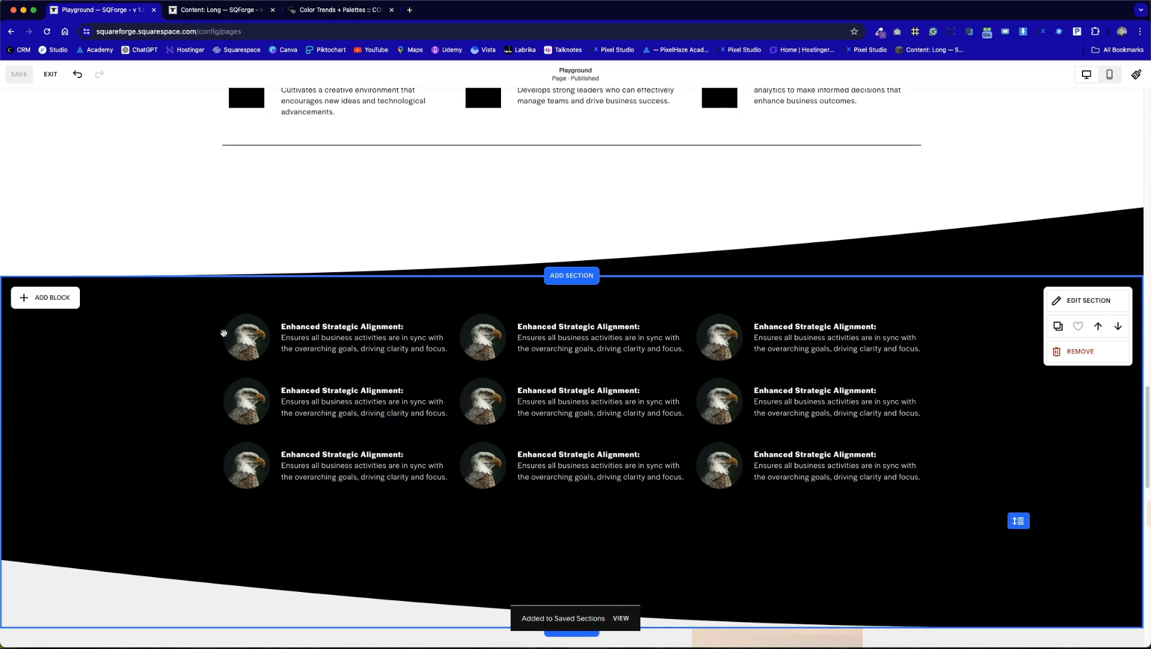
pyautogui.scroll(5, 385, 282)
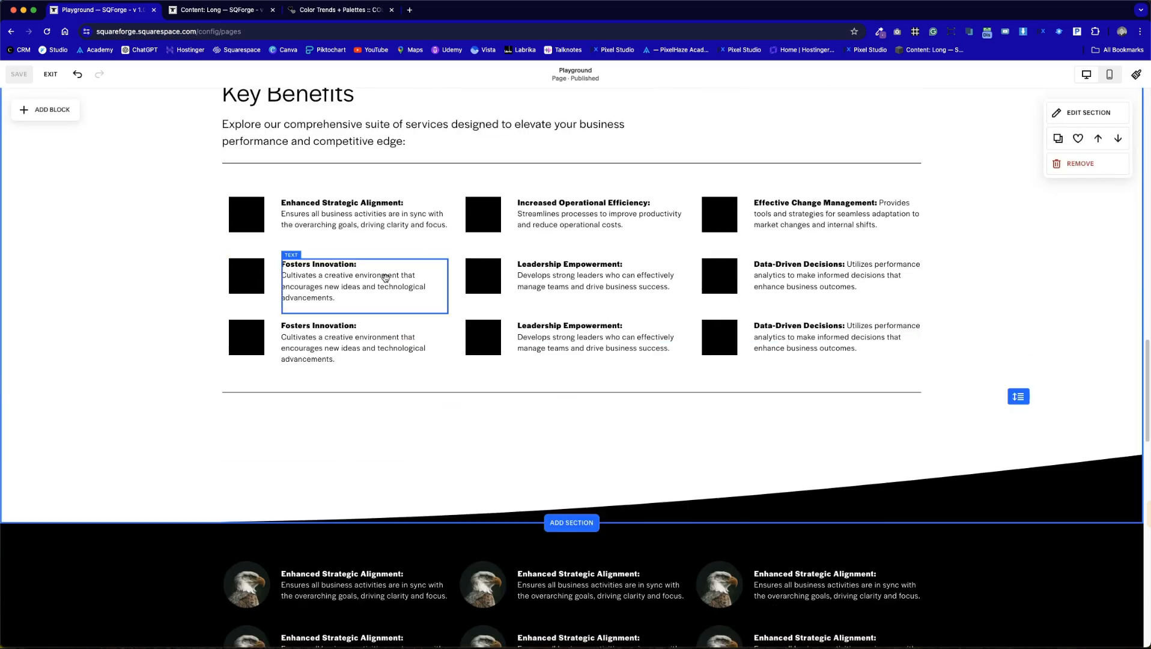
pyautogui.scroll(-9, 396, 450)
pyautogui.scroll(7, 289, 498)
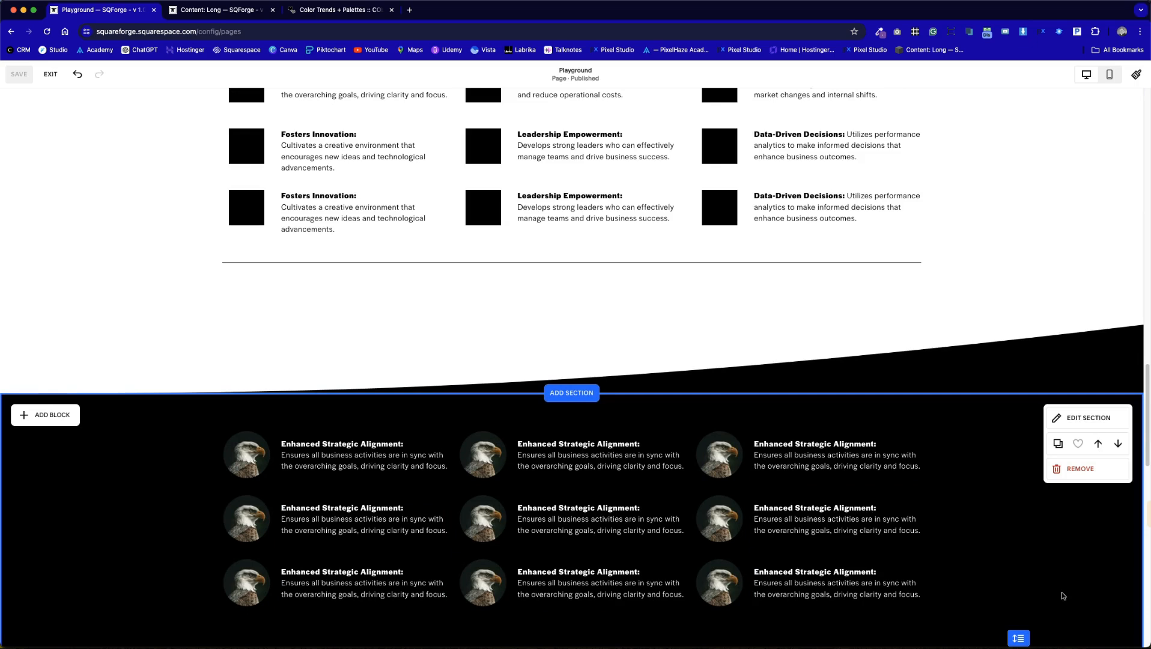
pyautogui.scroll(-15, 945, 540)
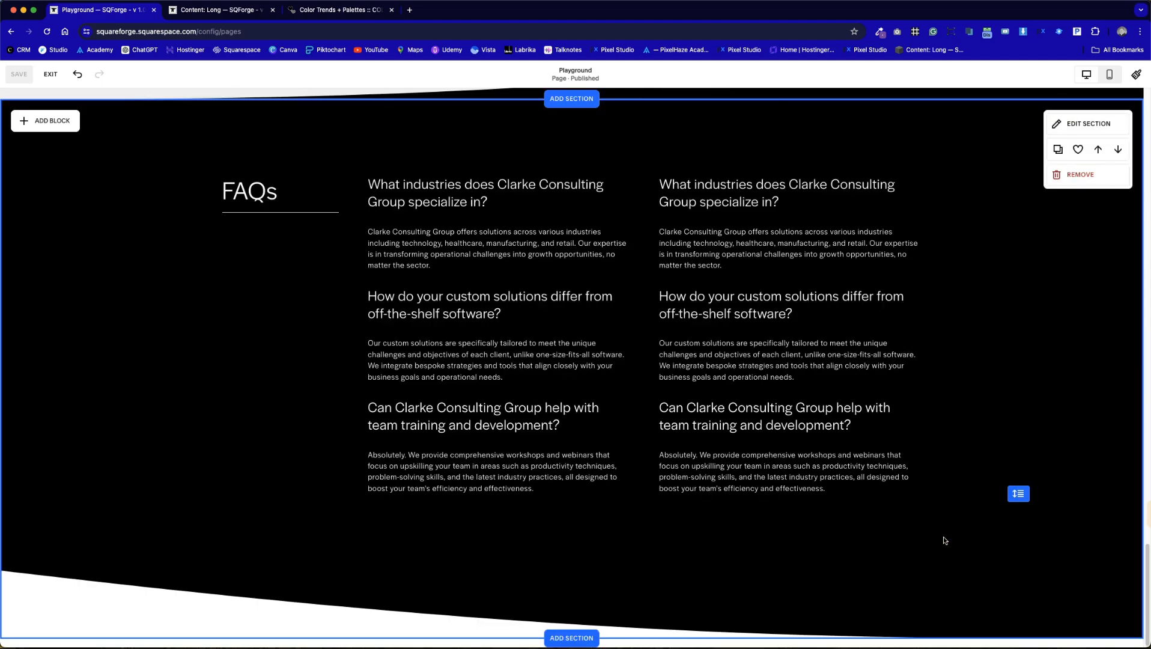
pyautogui.scroll(15, 944, 540)
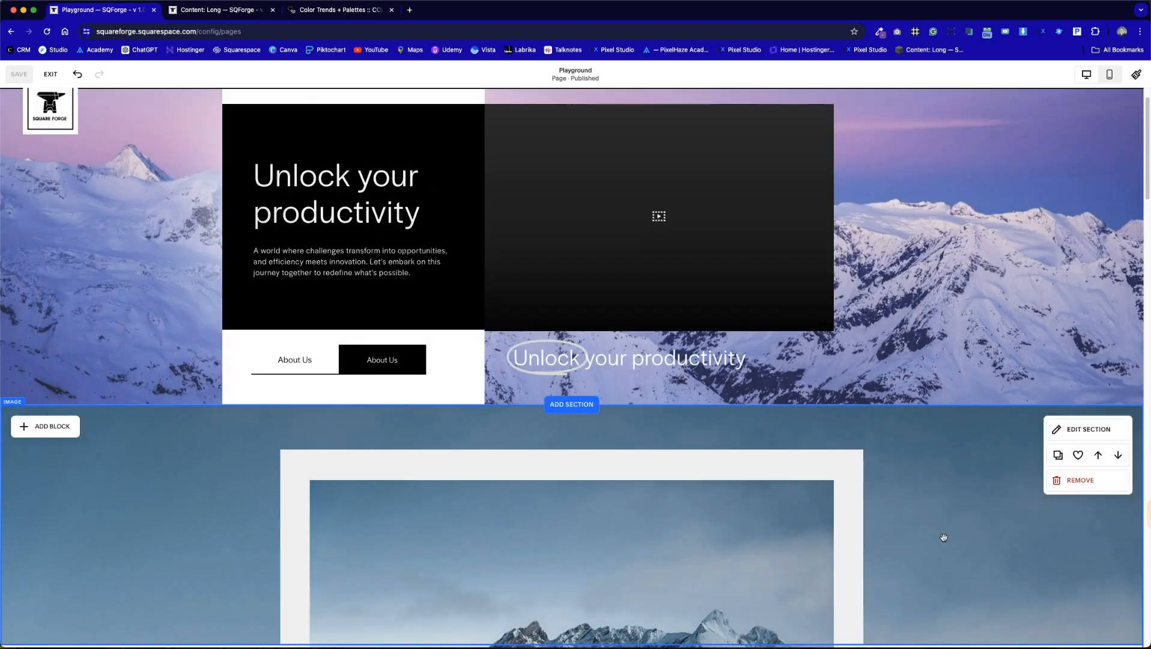